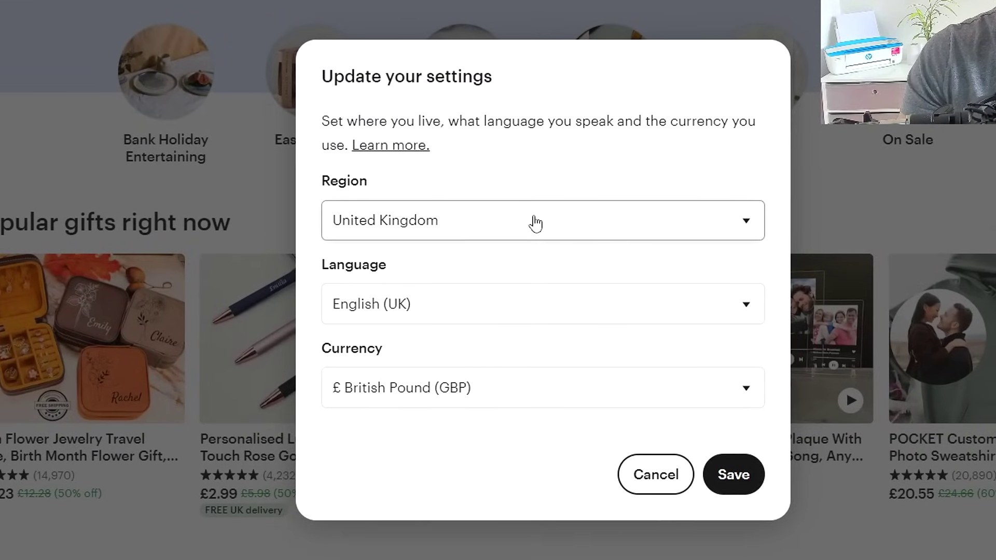
- Set the region to United States and the currency to United States Dollar (USD), and save the settings
{"action": "left_click", "coordinate": [480, 243]}
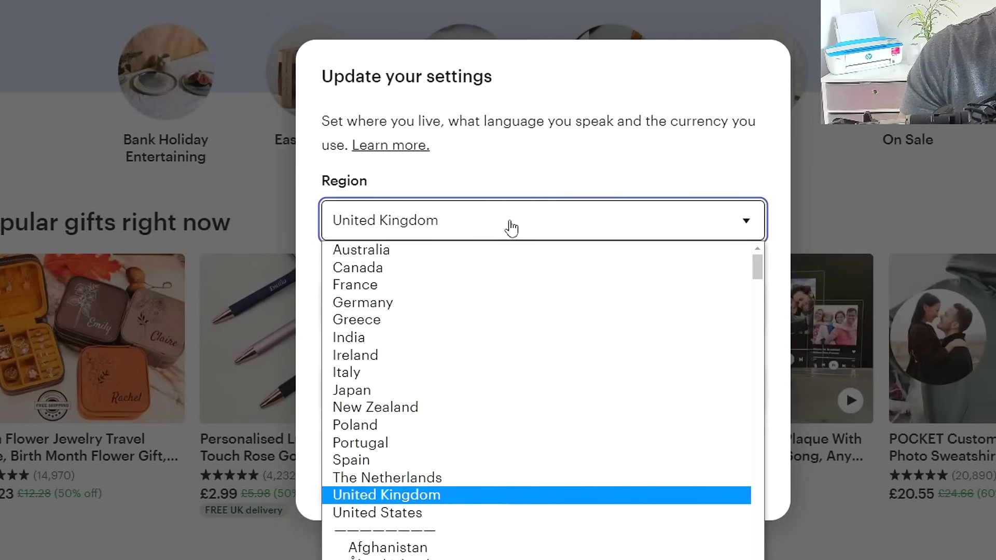
{"action": "left_click", "coordinate": [409, 513]}
{"action": "left_click", "coordinate": [397, 397]}
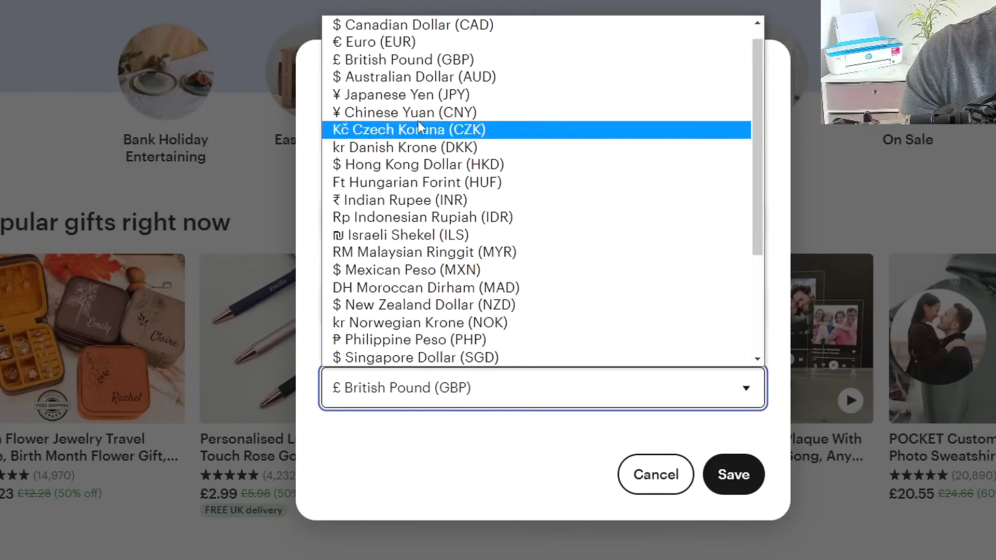
{"action": "left_click", "coordinate": [432, 26]}
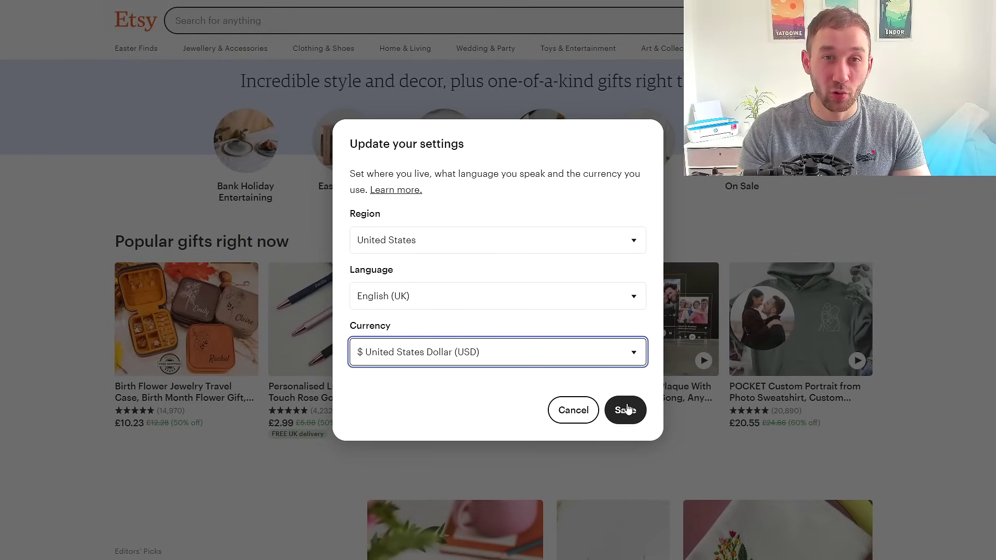
{"action": "left_click", "coordinate": [627, 409]}
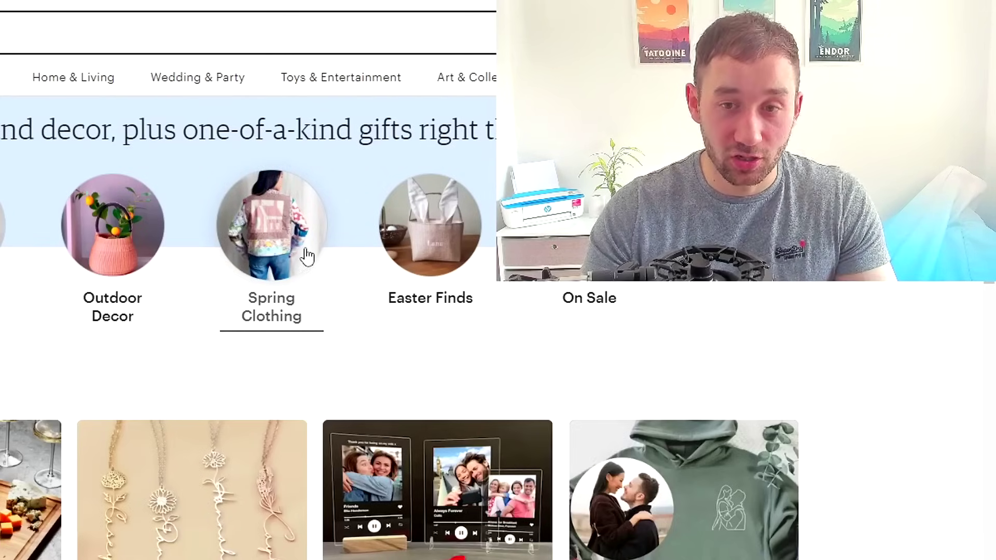
- Search for "dad shirt" and check the total number of results
{"action": "type", "text": "dad shirt"}
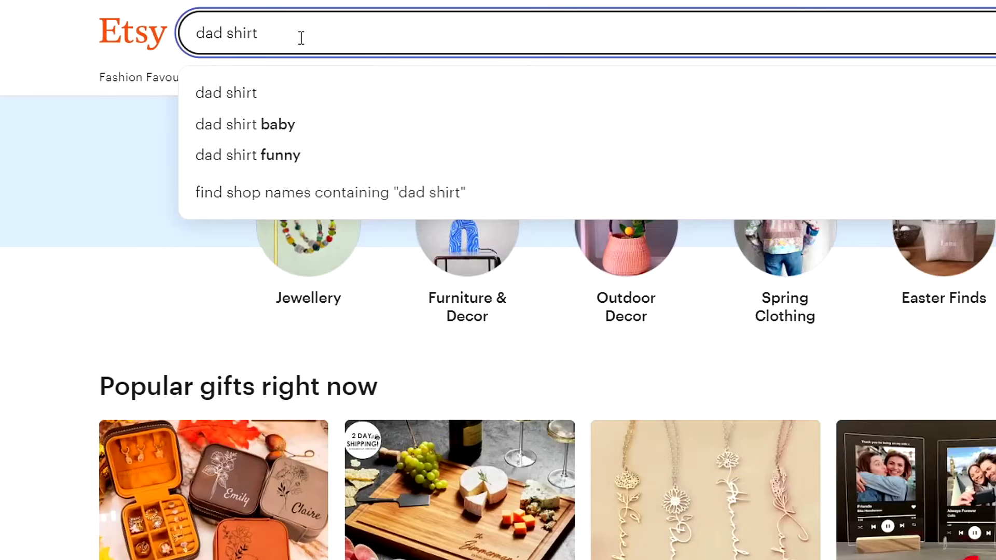
{"action": "key", "text": "Return"}
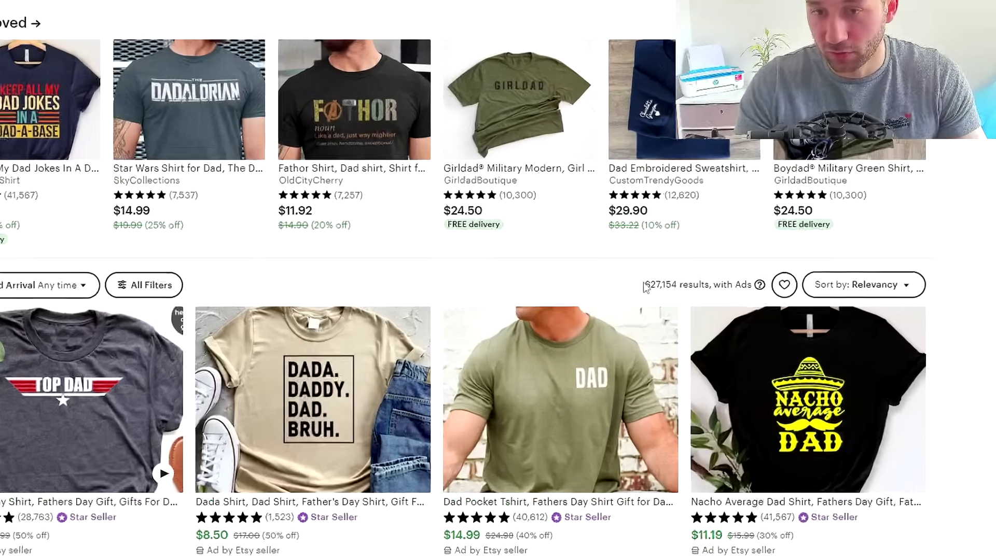
{"action": "left_click_drag", "start_coordinate": [660, 292], "coordinate": [686, 292]}
{"action": "left_click_drag", "start_coordinate": [634, 243], "coordinate": [712, 263]}
{"action": "left_click", "coordinate": [535, 272]}
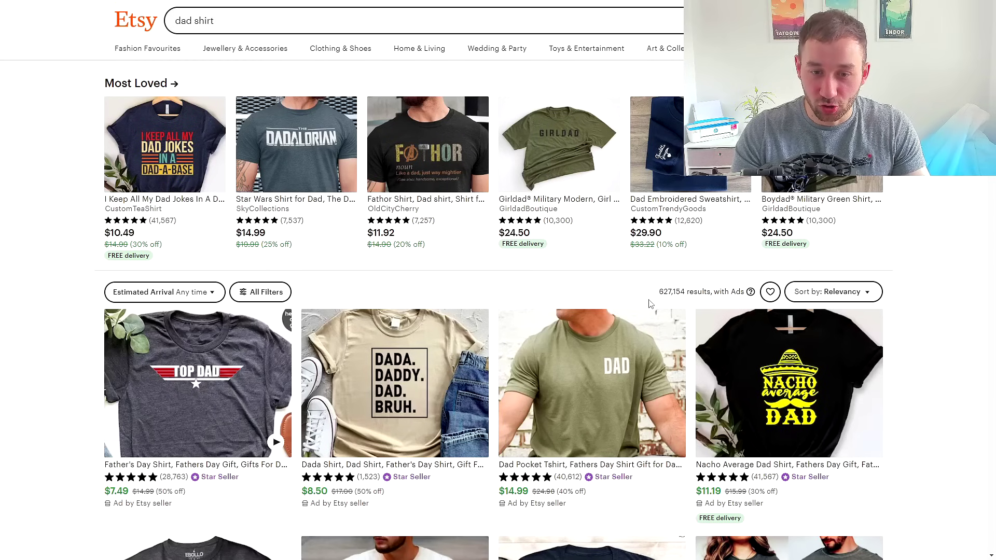
- Browse the dad shirt results, comparing designs, prices, review counts, and ad and Bestseller labels
{"action": "scroll", "coordinate": [643, 306], "scroll_direction": "down", "scroll_amount": 1}
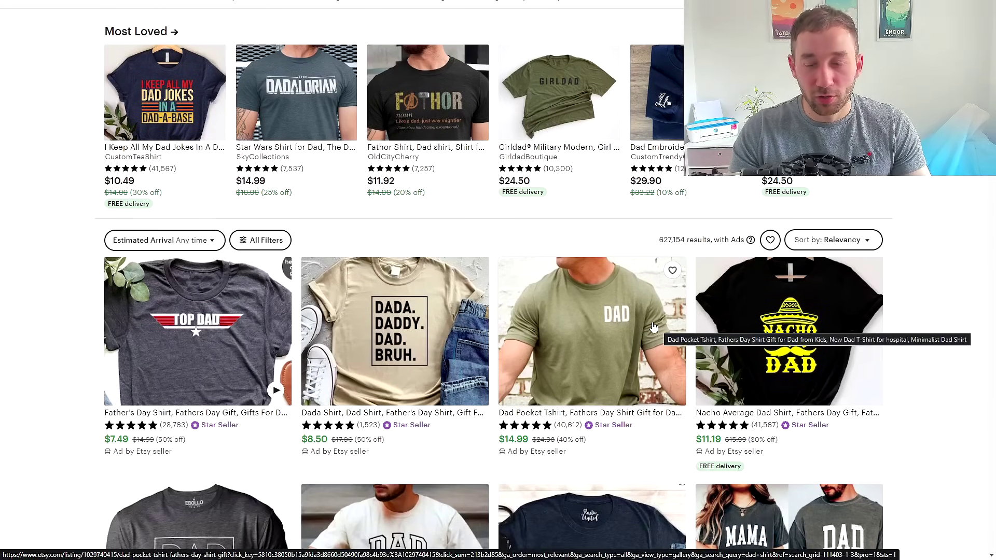
{"action": "scroll", "coordinate": [963, 301], "scroll_direction": "down", "scroll_amount": 1}
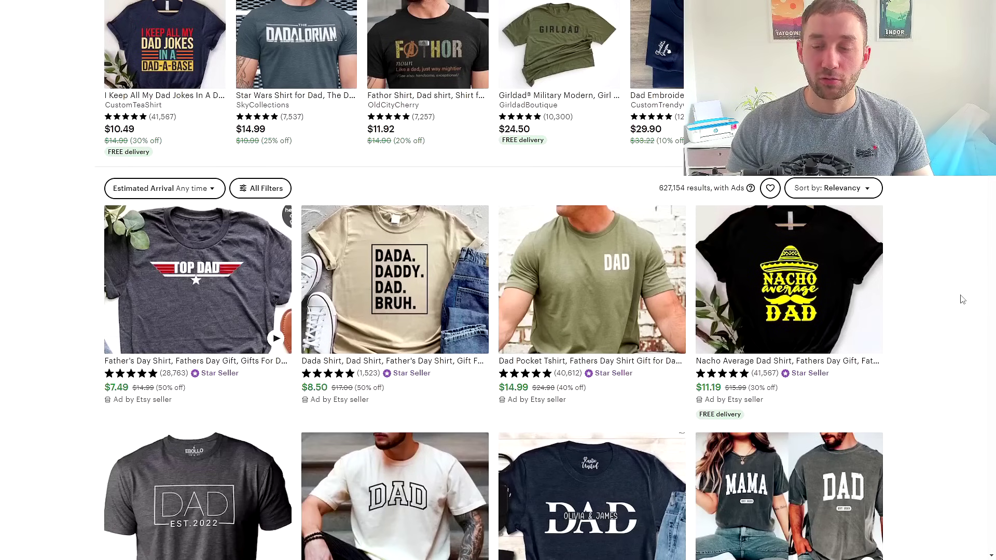
{"action": "scroll", "coordinate": [955, 295], "scroll_direction": "down", "scroll_amount": 1}
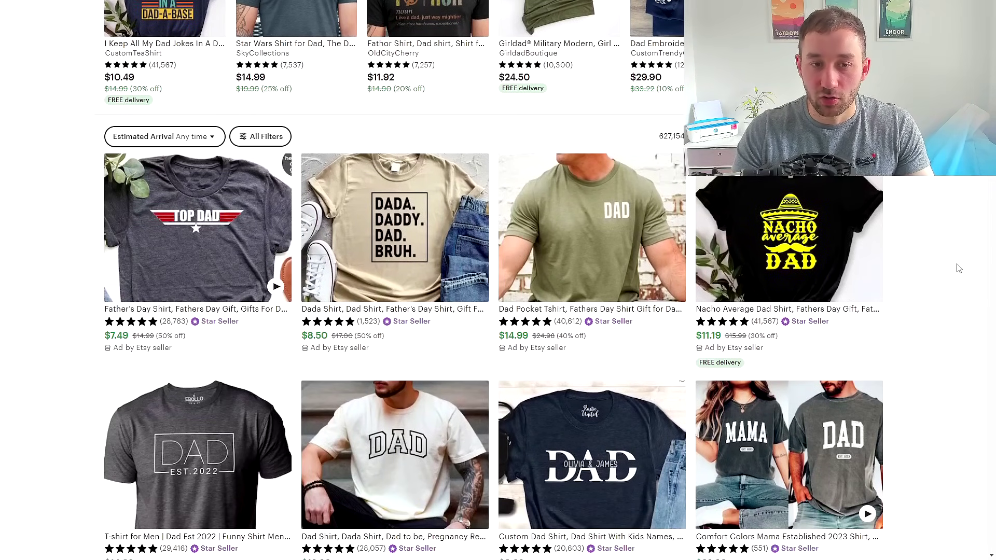
{"action": "scroll", "coordinate": [959, 269], "scroll_direction": "down", "scroll_amount": 3}
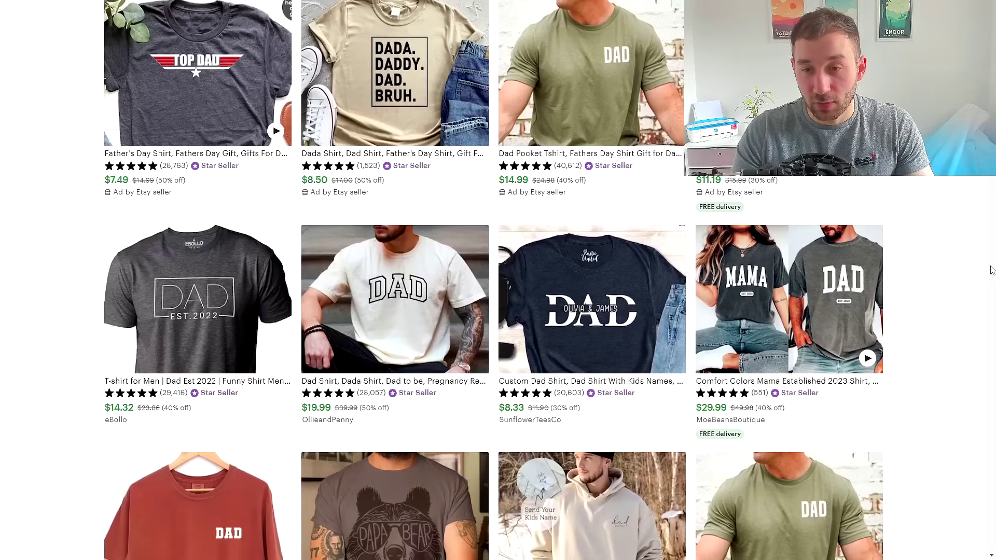
{"action": "scroll", "coordinate": [990, 270], "scroll_direction": "up", "scroll_amount": 2}
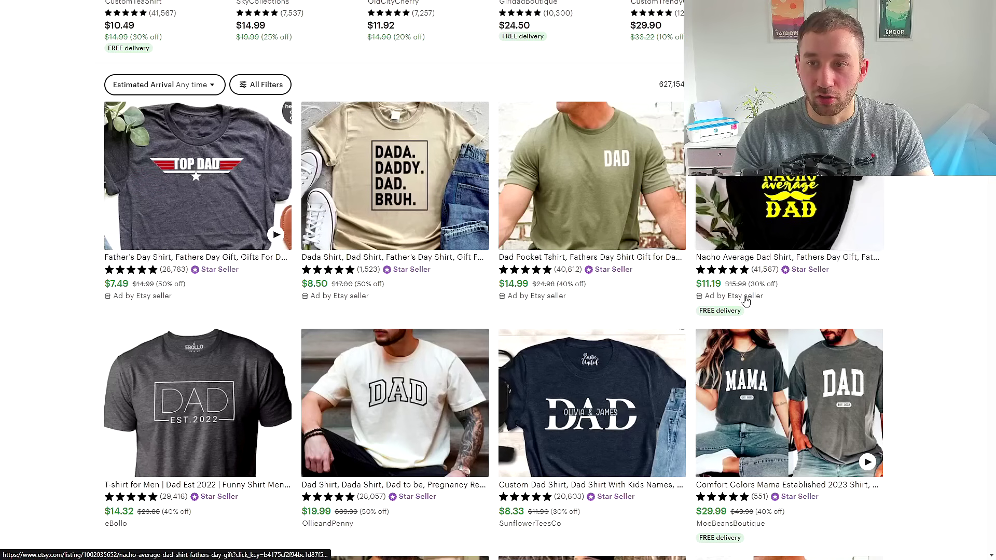
{"action": "scroll", "coordinate": [745, 301], "scroll_direction": "up", "scroll_amount": 2}
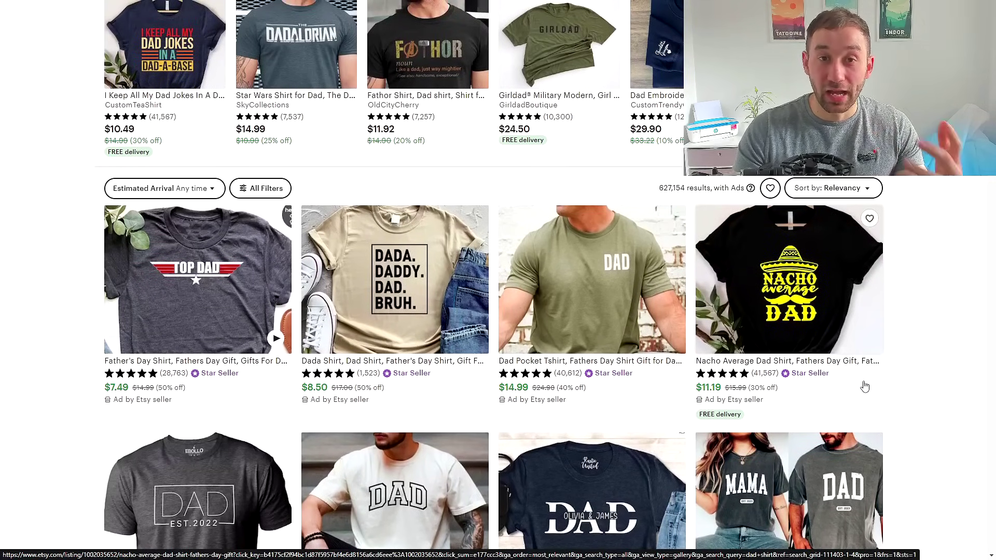
{"action": "scroll", "coordinate": [861, 387], "scroll_direction": "down", "scroll_amount": 4}
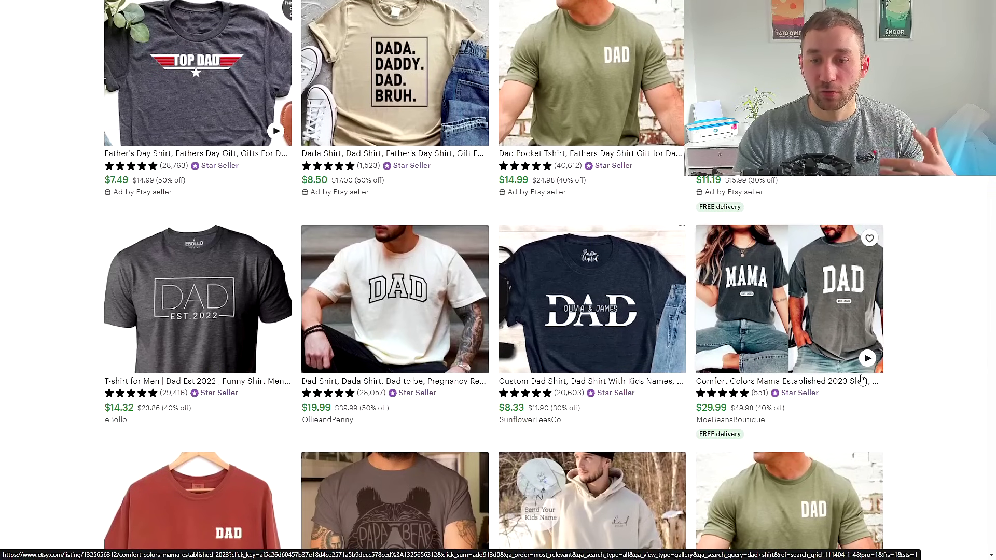
{"action": "scroll", "coordinate": [617, 363], "scroll_direction": "down", "scroll_amount": 1}
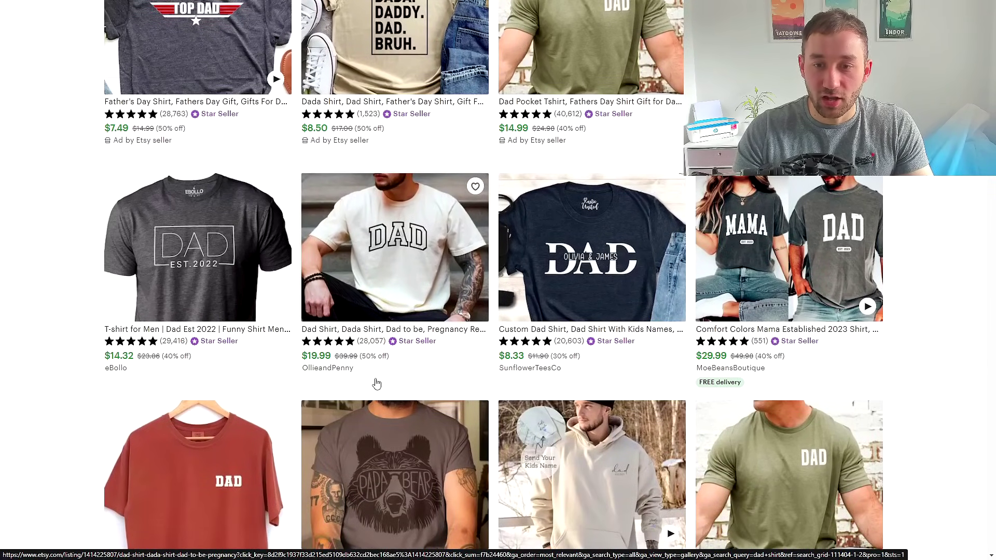
{"action": "scroll", "coordinate": [377, 384], "scroll_direction": "down", "scroll_amount": 1}
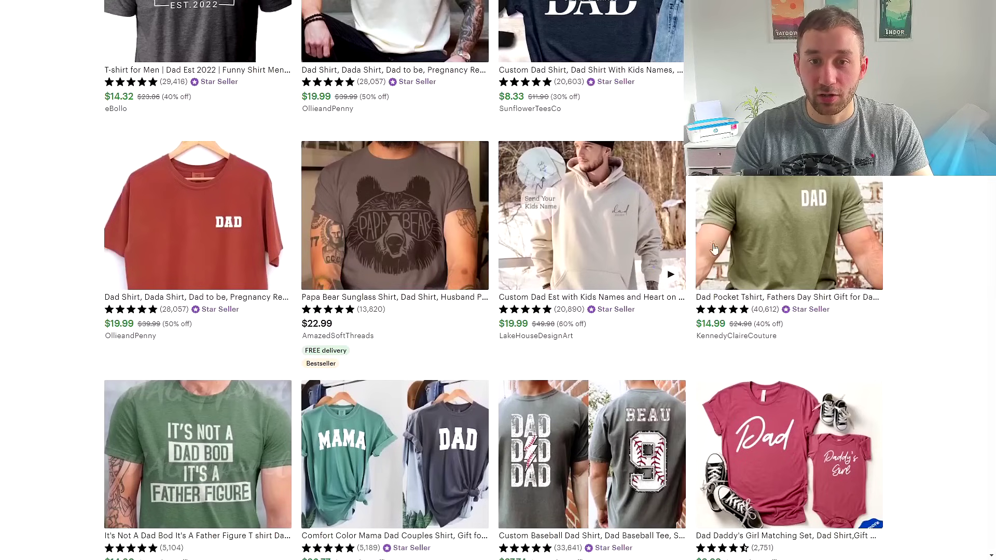
{"action": "scroll", "coordinate": [410, 324], "scroll_direction": "down", "scroll_amount": 1}
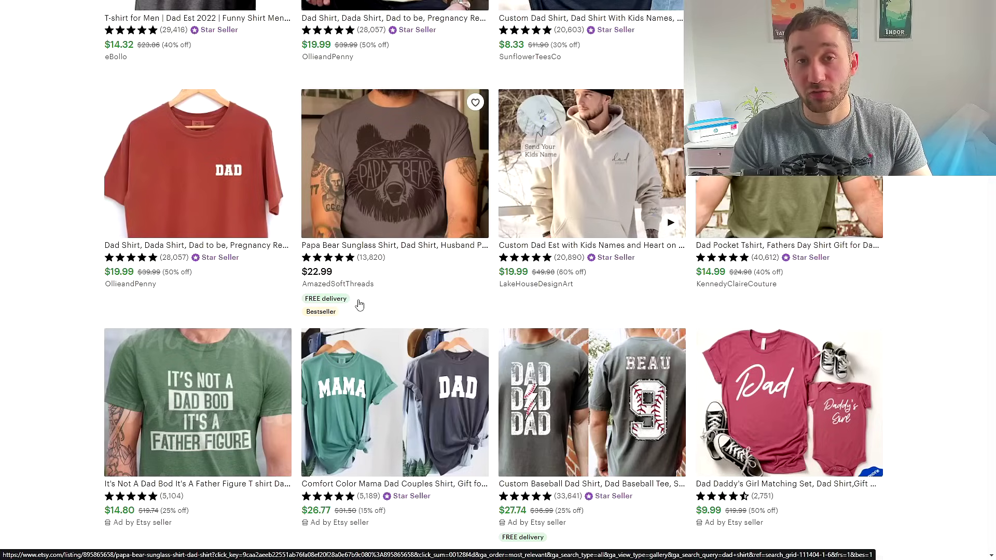
- Open the Papa Bear Sunglass Shirt listing with the Bestseller label and check how many baskets it is in
{"action": "left_click", "coordinate": [420, 186]}
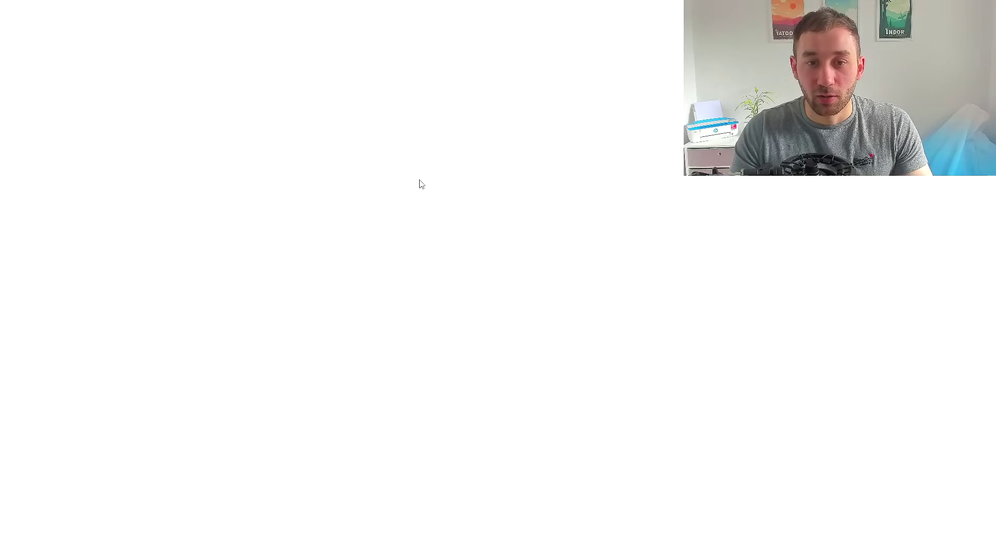
{"action": "mouse_move", "coordinate": [193, 123]}
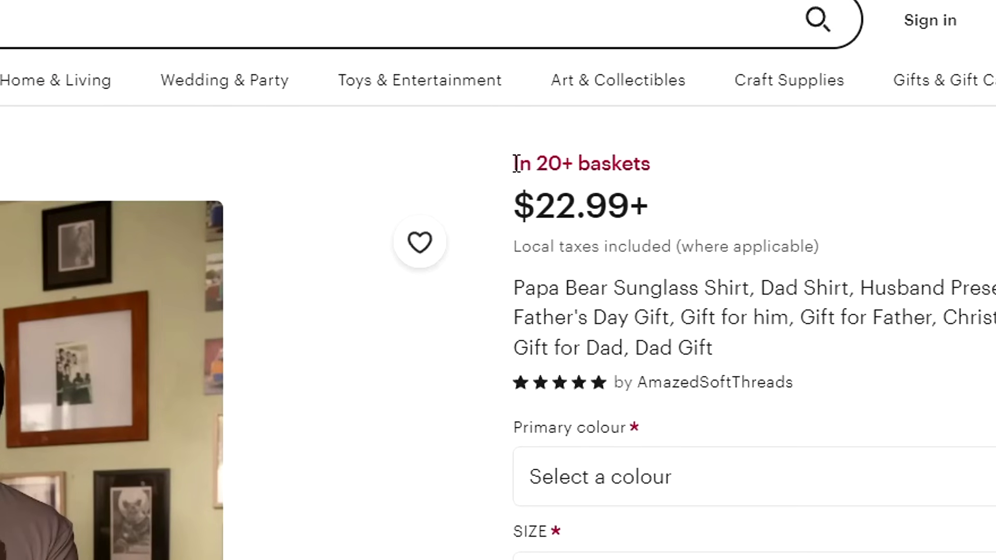
{"action": "left_click_drag", "start_coordinate": [515, 163], "coordinate": [660, 155]}
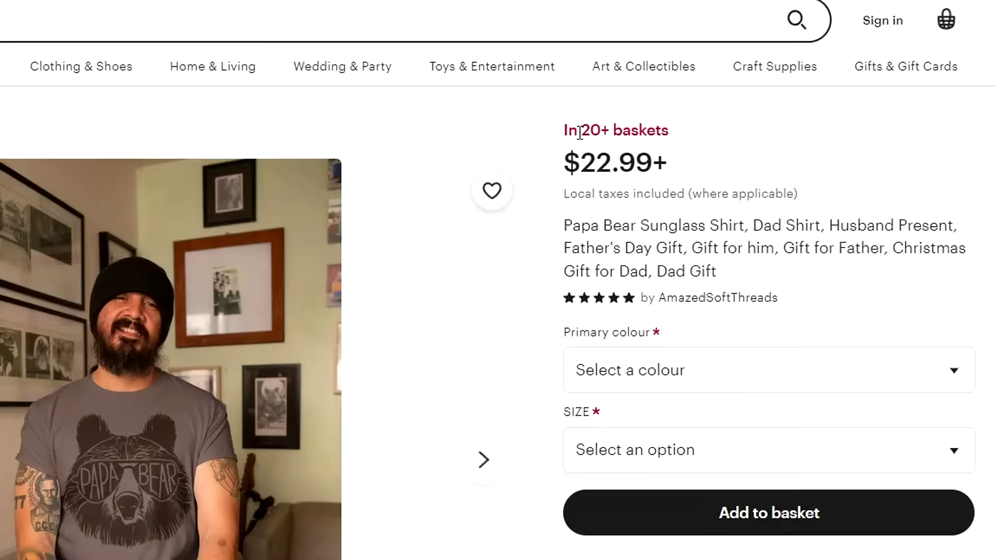
{"action": "left_click_drag", "start_coordinate": [536, 161], "coordinate": [572, 160]}
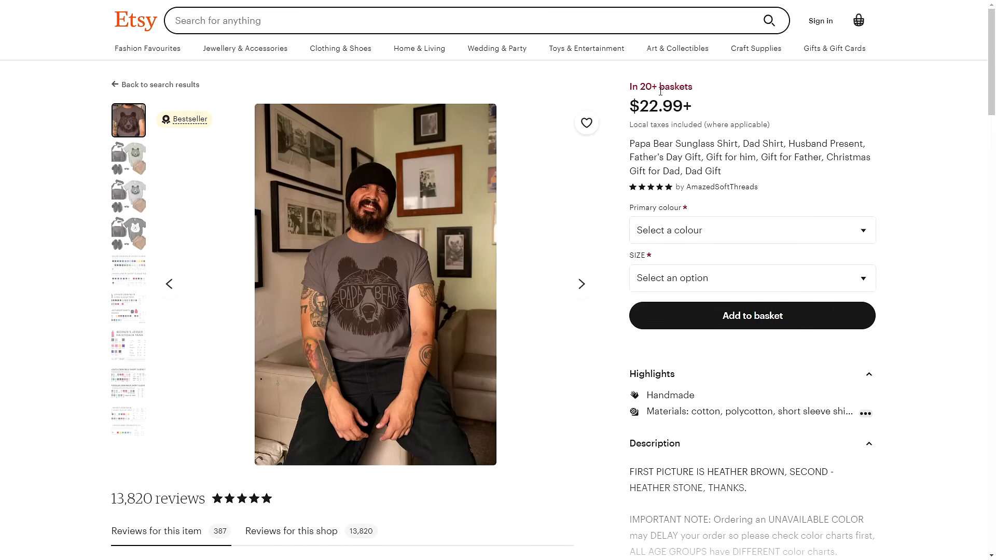
{"action": "left_click_drag", "start_coordinate": [631, 86], "coordinate": [691, 84]}
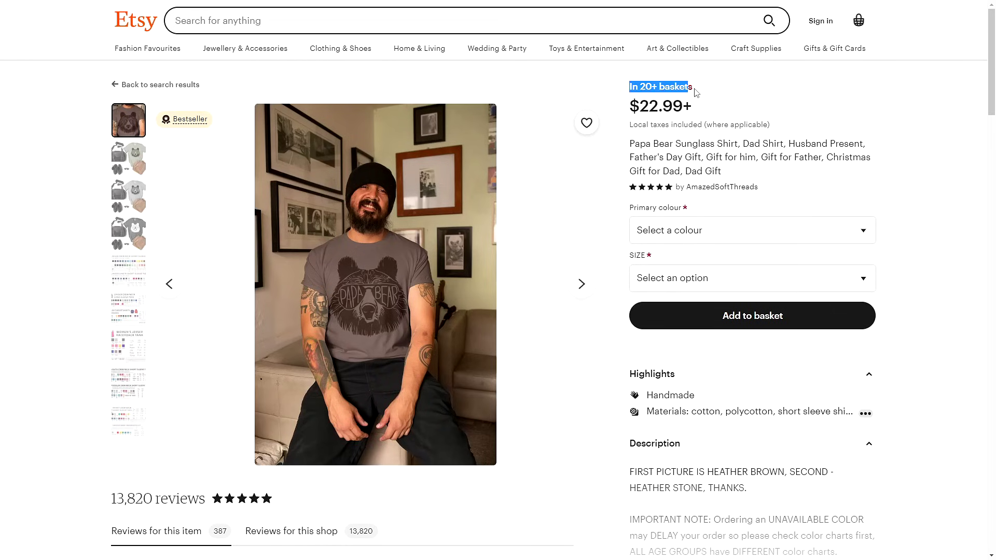
{"action": "left_click", "coordinate": [697, 94]}
- Compare the number of reviews for this item with the number for the whole shop
{"action": "scroll", "coordinate": [623, 332], "scroll_direction": "down", "scroll_amount": 6}
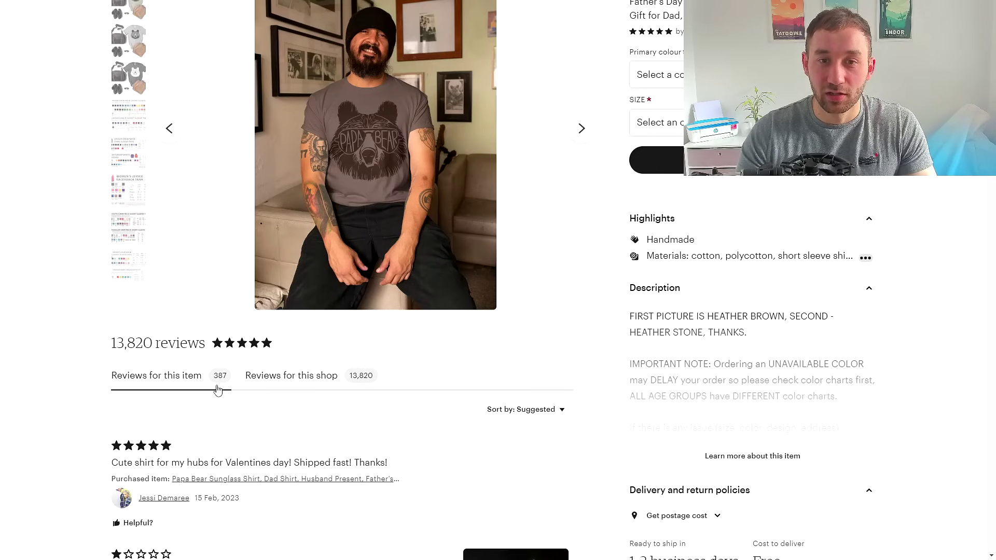
{"action": "scroll", "coordinate": [218, 390], "scroll_direction": "up", "scroll_amount": 1}
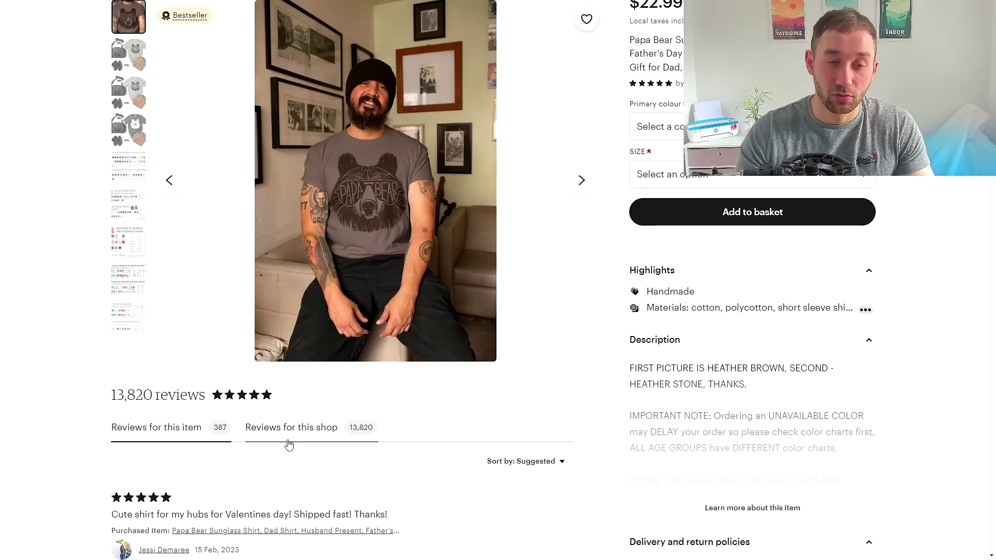
{"action": "scroll", "coordinate": [289, 445], "scroll_direction": "down", "scroll_amount": 12}
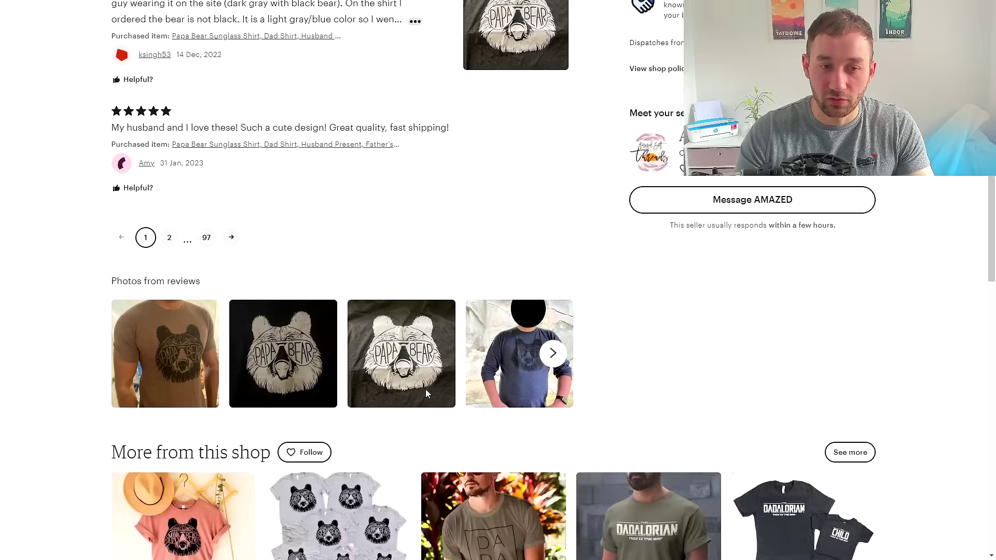
- Check the listing's favourites count and listed-on date near the end of the page
{"action": "scroll", "coordinate": [417, 395], "scroll_direction": "down", "scroll_amount": 20}
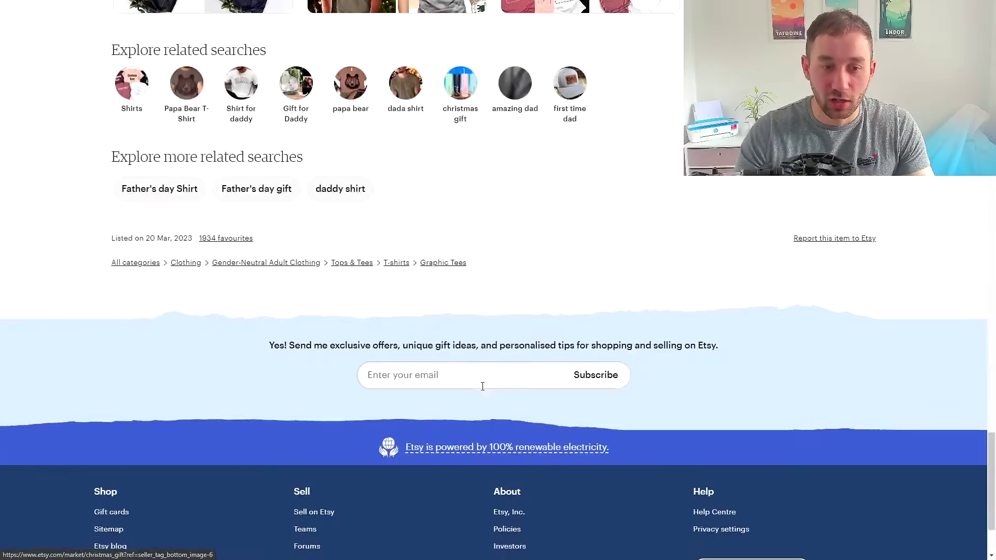
{"action": "scroll", "coordinate": [483, 386], "scroll_direction": "up", "scroll_amount": 1}
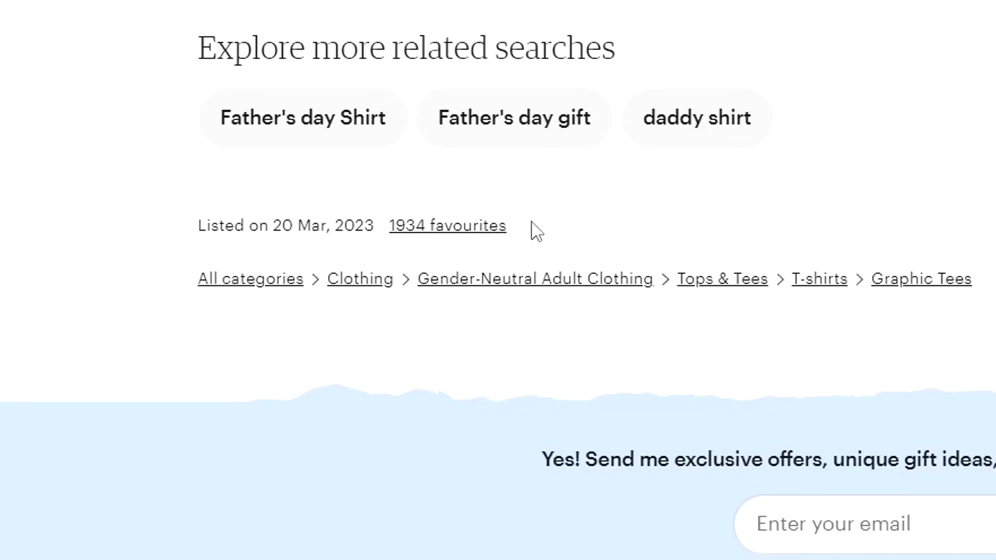
{"action": "left_click_drag", "start_coordinate": [533, 228], "coordinate": [384, 243]}
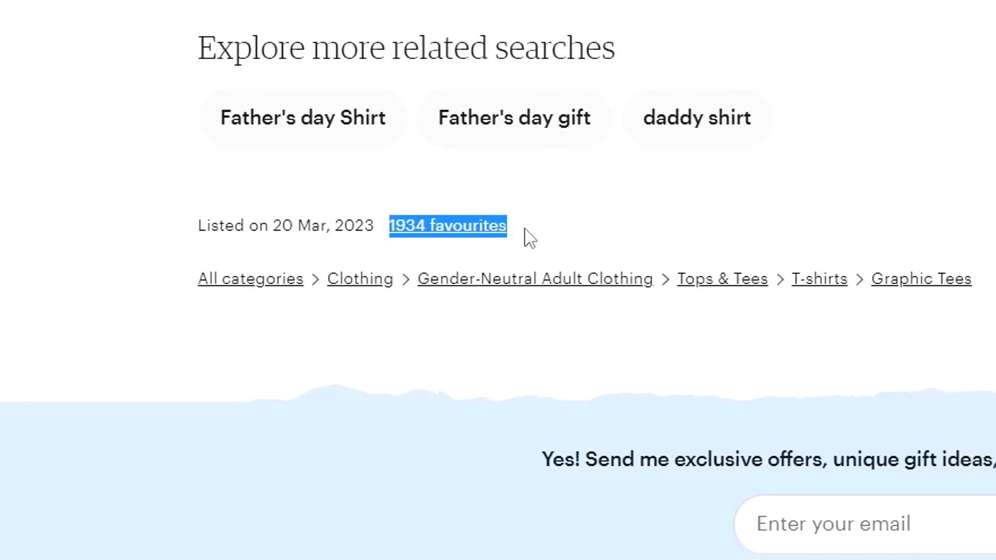
{"action": "left_click", "coordinate": [548, 227]}
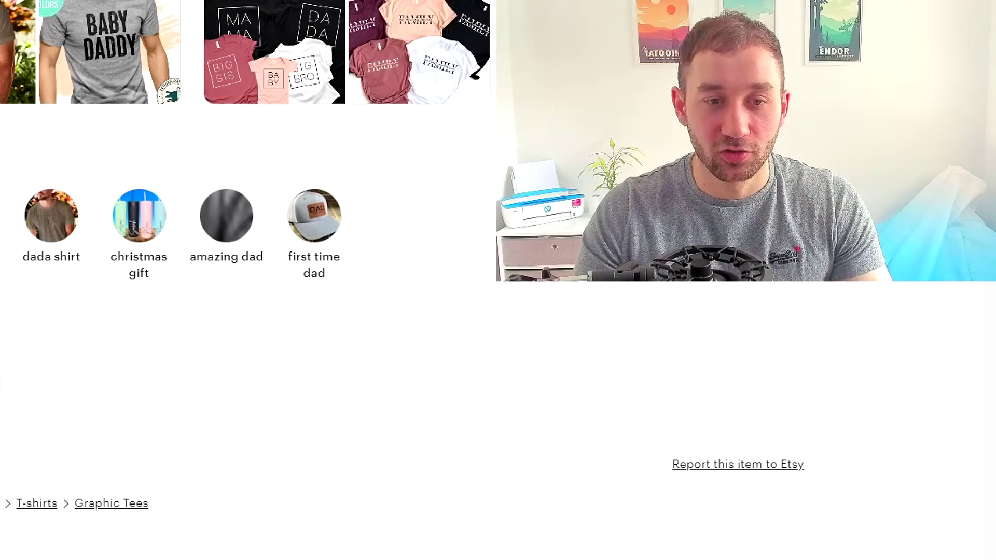
{"action": "left_click_drag", "start_coordinate": [199, 226], "coordinate": [367, 216]}
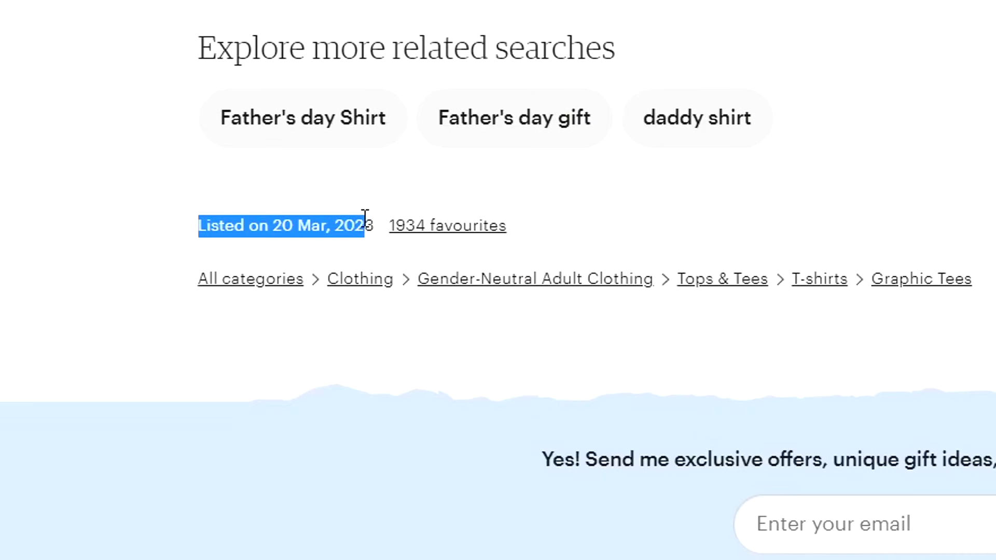
{"action": "left_click", "coordinate": [366, 218]}
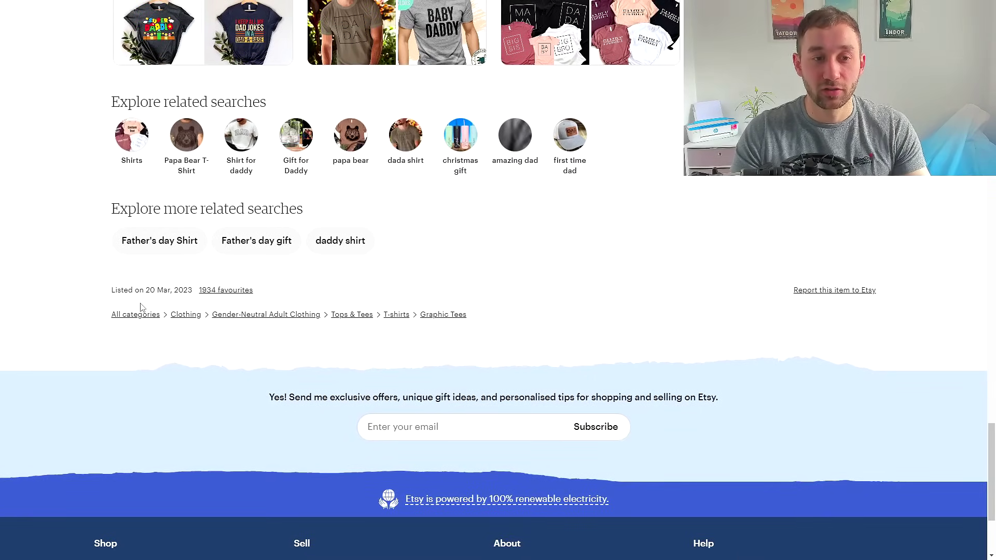
{"action": "left_click_drag", "start_coordinate": [111, 296], "coordinate": [194, 293]}
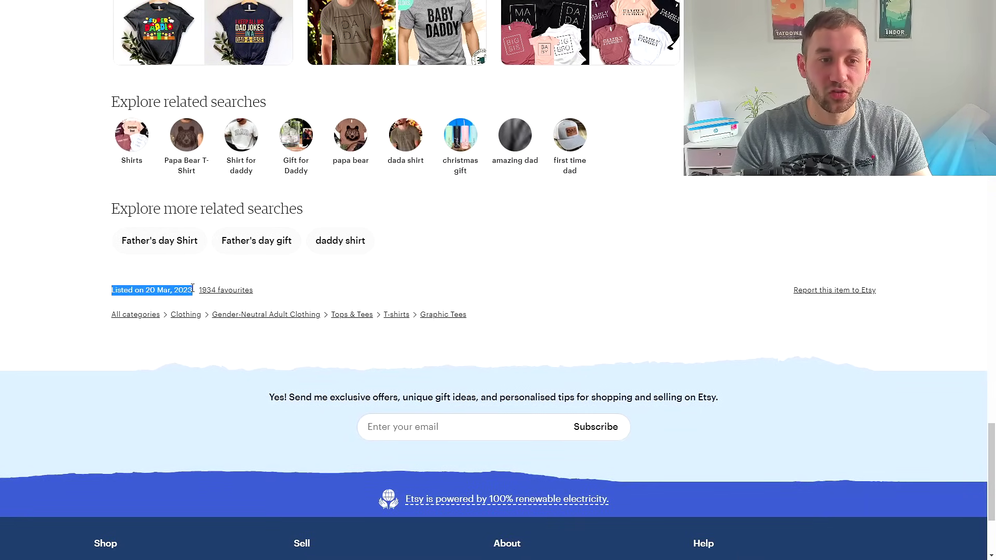
{"action": "left_click", "coordinate": [554, 306]}
- Search for "Papa bear shirt" to check the competition for this niche
{"action": "scroll", "coordinate": [554, 306], "scroll_direction": "up", "scroll_amount": 1}
{"action": "scroll", "coordinate": [596, 331], "scroll_direction": "up", "scroll_amount": 20}
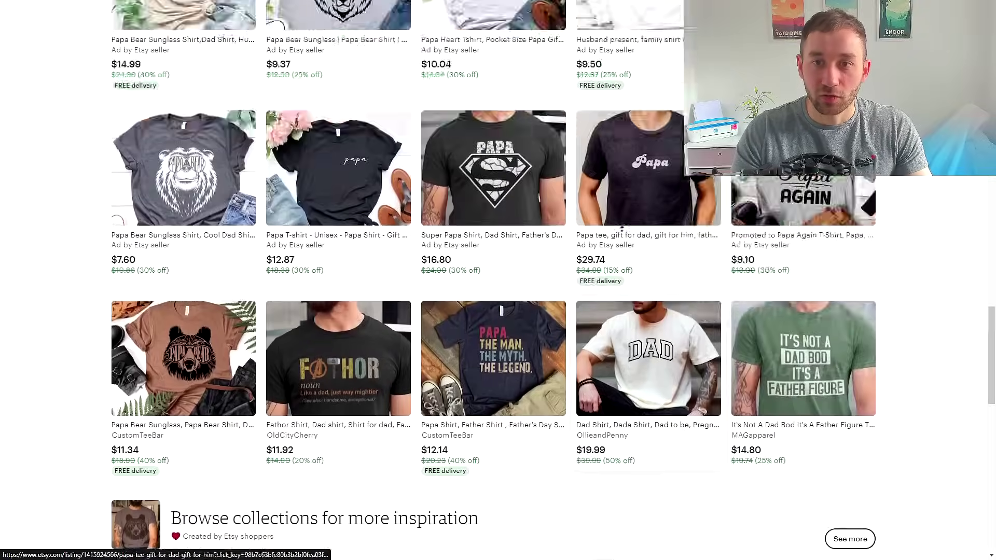
{"action": "scroll", "coordinate": [627, 286], "scroll_direction": "up", "scroll_amount": 3}
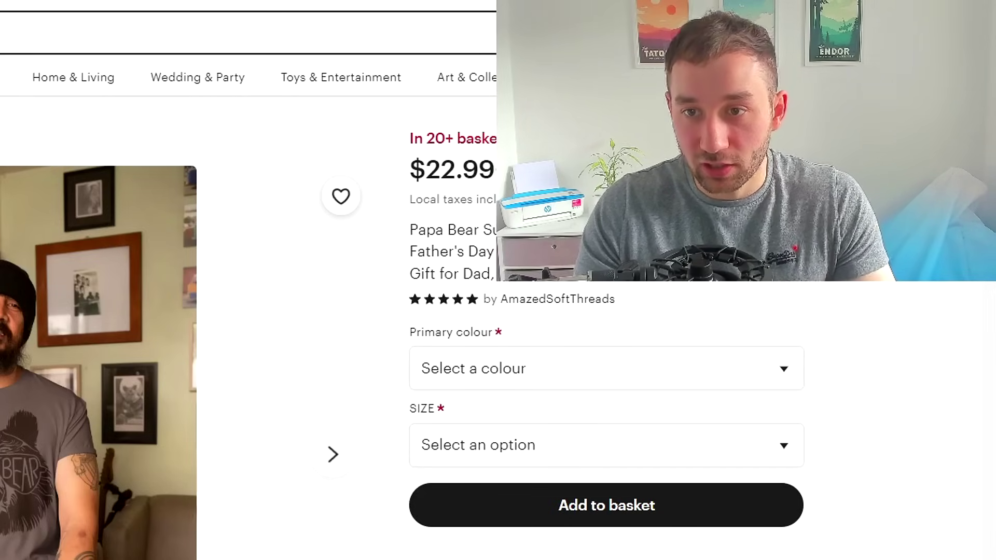
{"action": "left_click", "coordinate": [31, 32]}
{"action": "type", "text": "Papa bear shirt"}
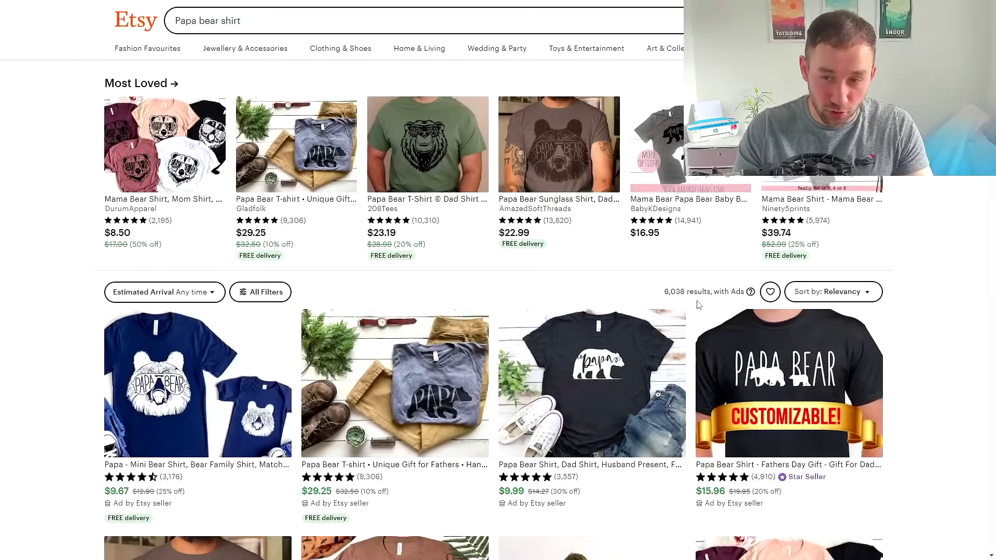
- Look through the papa bear shirt results to examine the competing bear designs, prices and shops
{"action": "scroll", "coordinate": [697, 342], "scroll_direction": "up", "scroll_amount": 4}
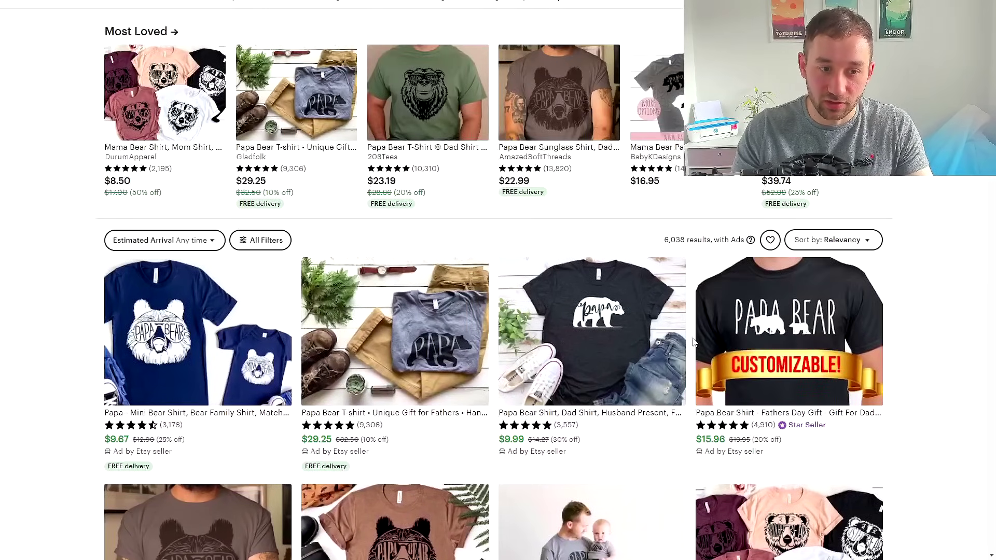
{"action": "scroll", "coordinate": [721, 442], "scroll_direction": "down", "scroll_amount": 3}
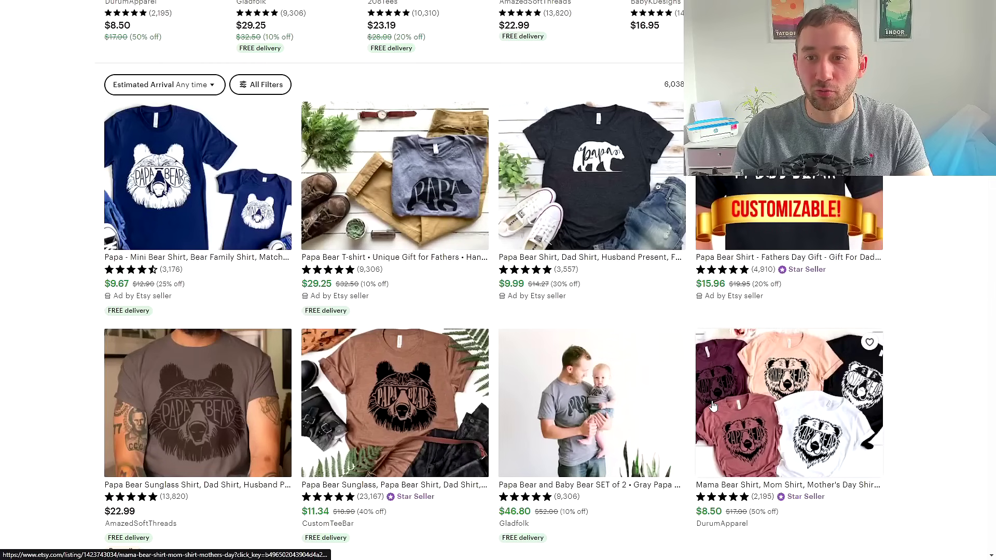
{"action": "scroll", "coordinate": [710, 383], "scroll_direction": "down", "scroll_amount": 4}
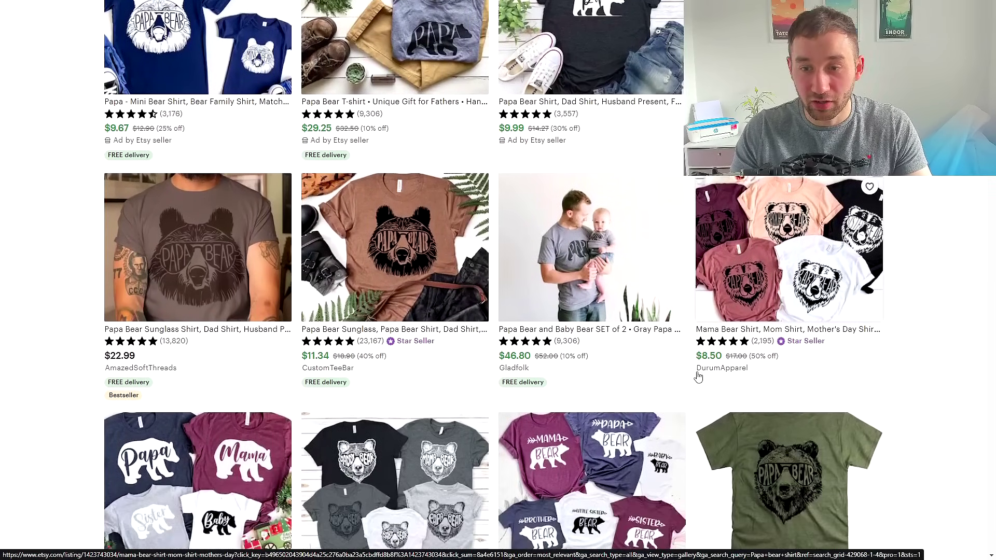
{"action": "scroll", "coordinate": [696, 376], "scroll_direction": "down", "scroll_amount": 6}
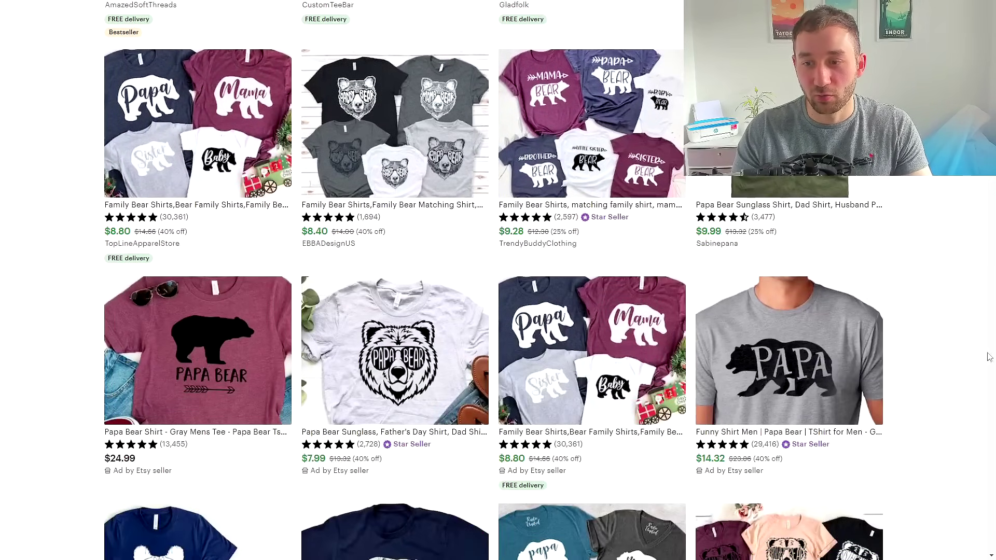
{"action": "scroll", "coordinate": [498, 280], "scroll_direction": "down", "scroll_amount": 4}
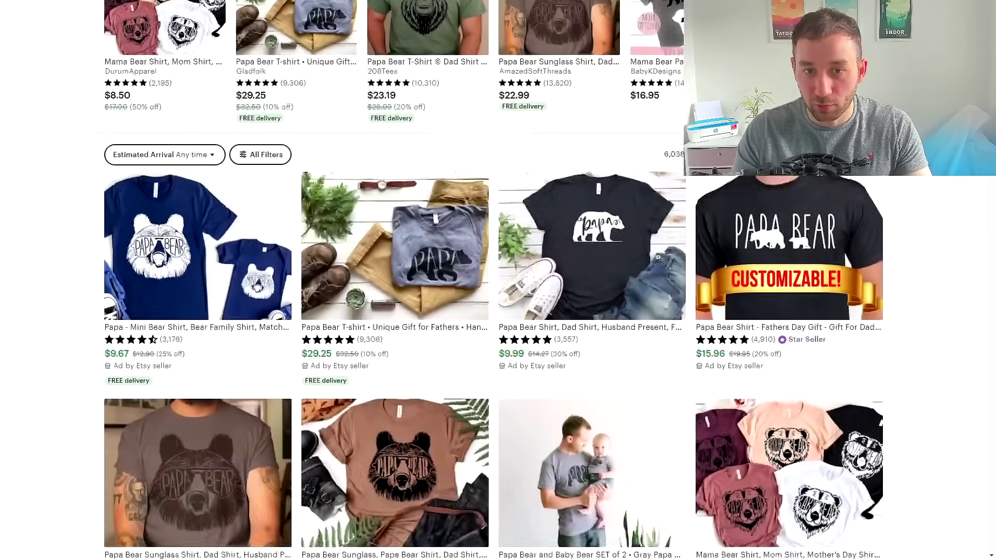
{"action": "scroll", "coordinate": [498, 281], "scroll_direction": "up", "scroll_amount": 3}
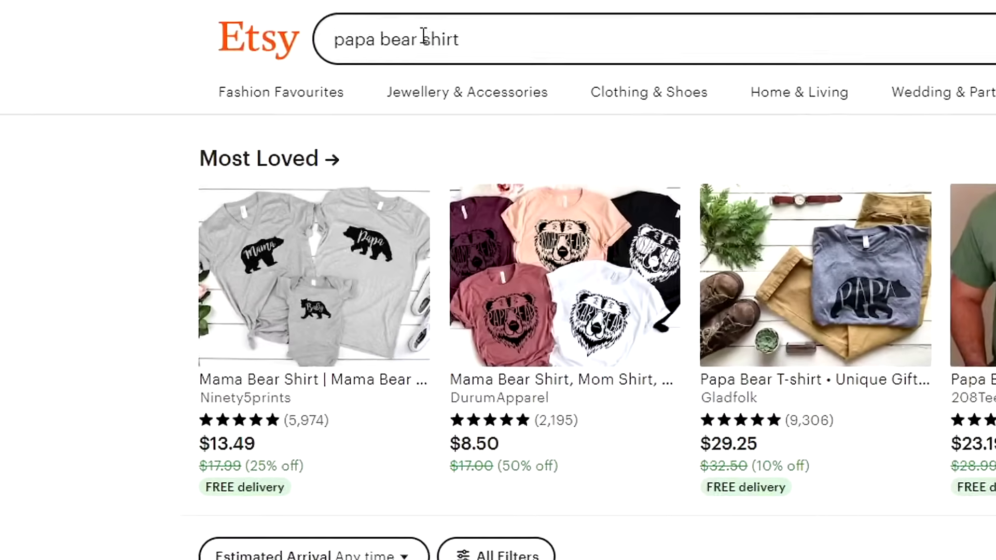
- Search for the broader niche "animal dad shirt" and check how many results it has
{"action": "left_click_drag", "start_coordinate": [221, 20], "coordinate": [178, 15]}
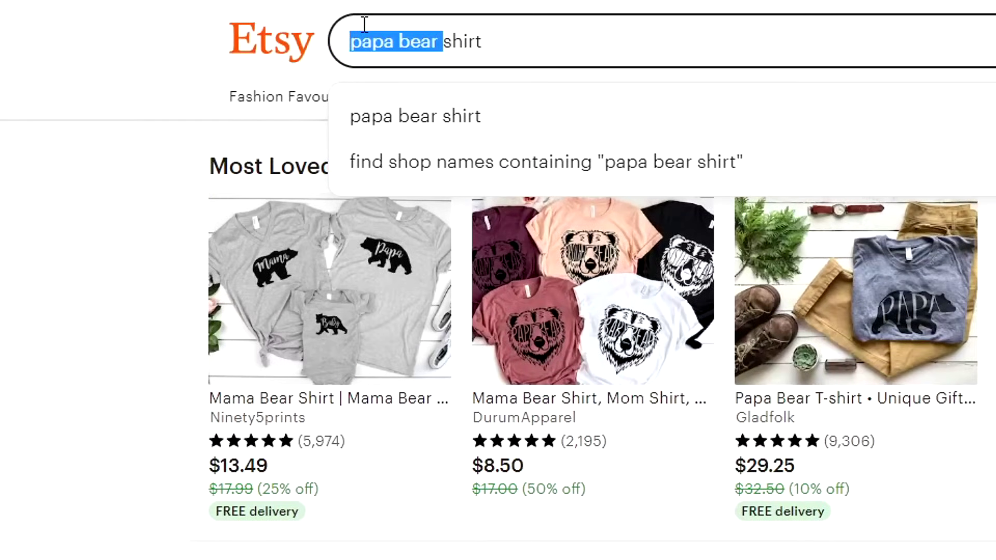
{"action": "type", "text": "animal dad"}
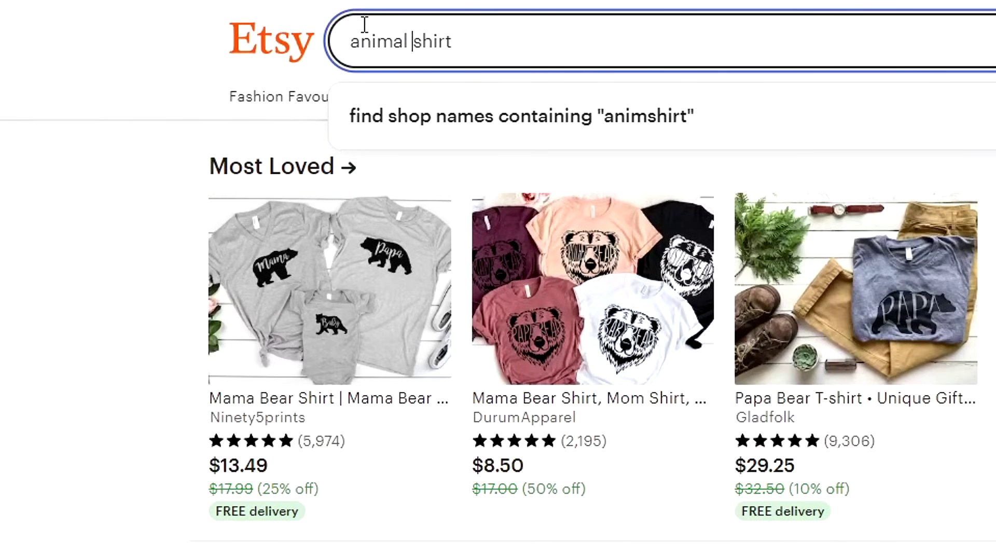
{"action": "key", "text": "Return"}
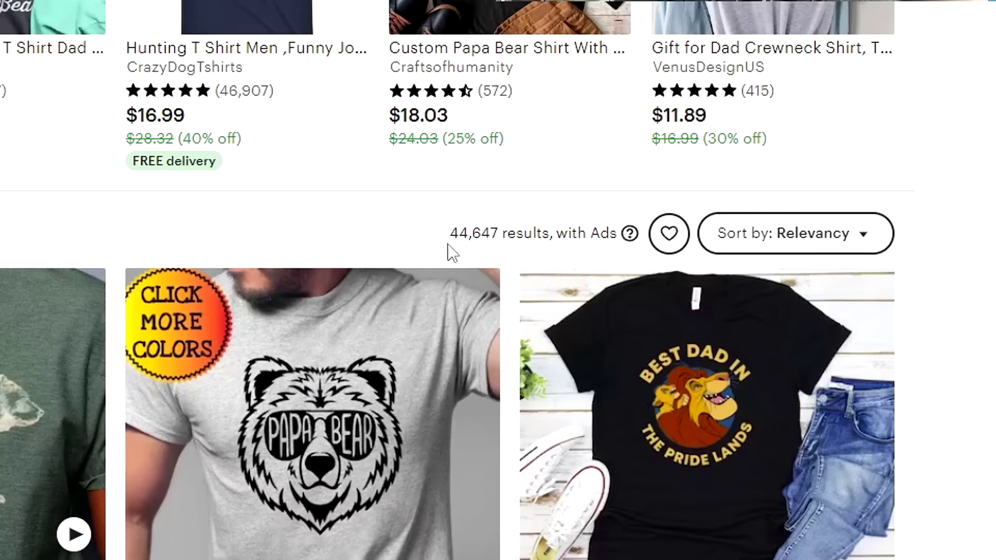
{"action": "left_click_drag", "start_coordinate": [660, 292], "coordinate": [682, 292]}
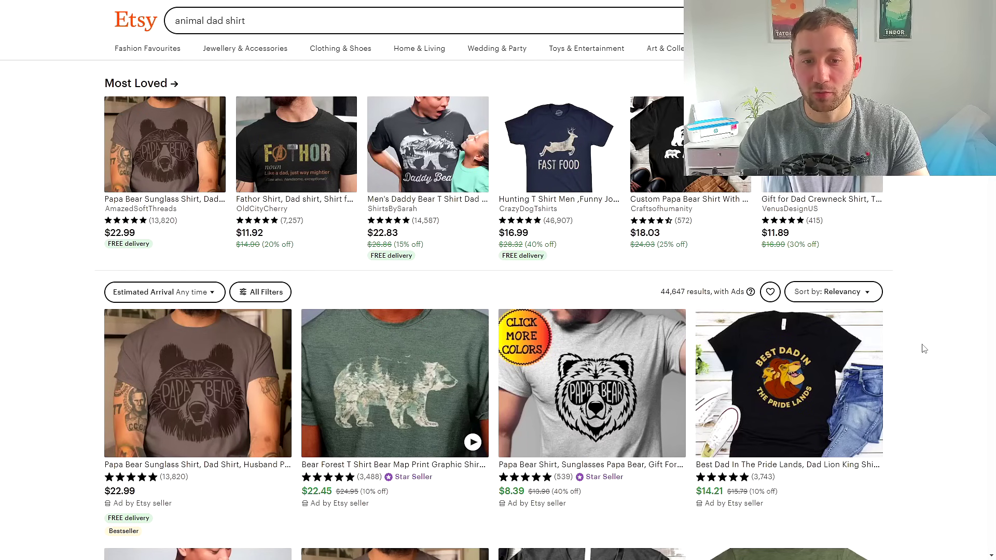
- Examine the animal dad shirt results through the end of the first page for dad designs featuring different animals
{"action": "scroll", "coordinate": [924, 348], "scroll_direction": "down", "scroll_amount": 10}
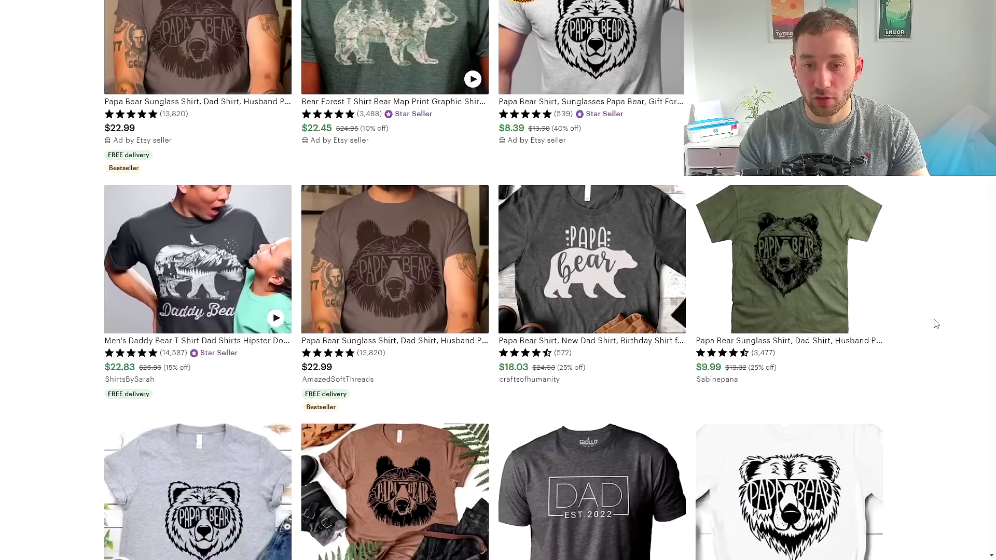
{"action": "scroll", "coordinate": [943, 308], "scroll_direction": "down", "scroll_amount": 5}
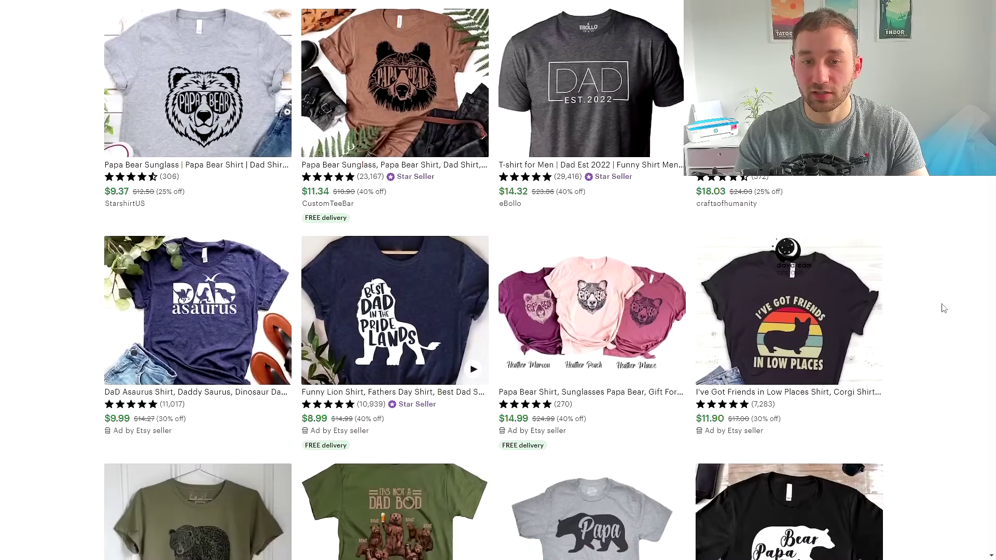
{"action": "scroll", "coordinate": [944, 308], "scroll_direction": "down", "scroll_amount": 2}
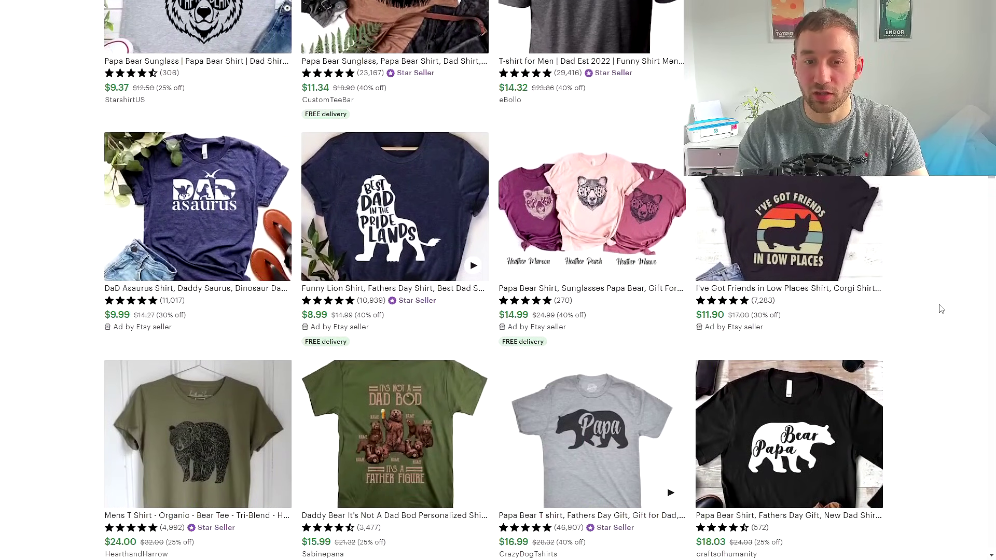
{"action": "scroll", "coordinate": [769, 180], "scroll_direction": "down", "scroll_amount": 1}
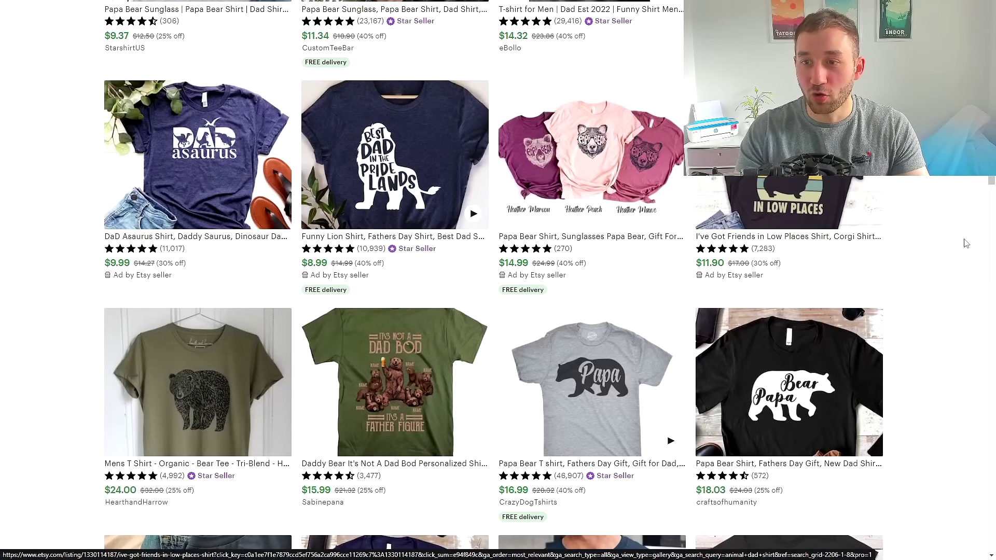
{"action": "scroll", "coordinate": [968, 244], "scroll_direction": "down", "scroll_amount": 2}
{"action": "scroll", "coordinate": [939, 301], "scroll_direction": "down", "scroll_amount": 2}
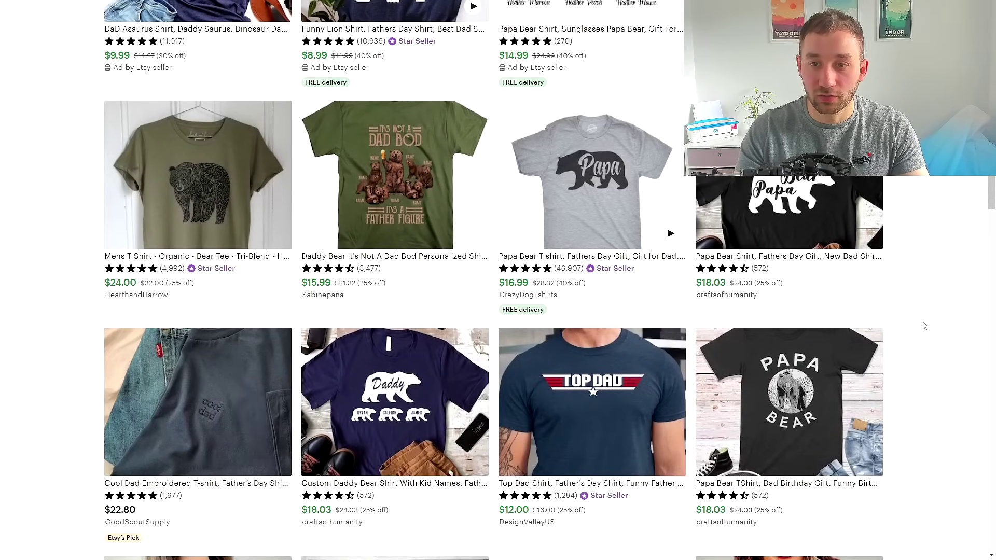
{"action": "scroll", "coordinate": [779, 223], "scroll_direction": "down", "scroll_amount": 5}
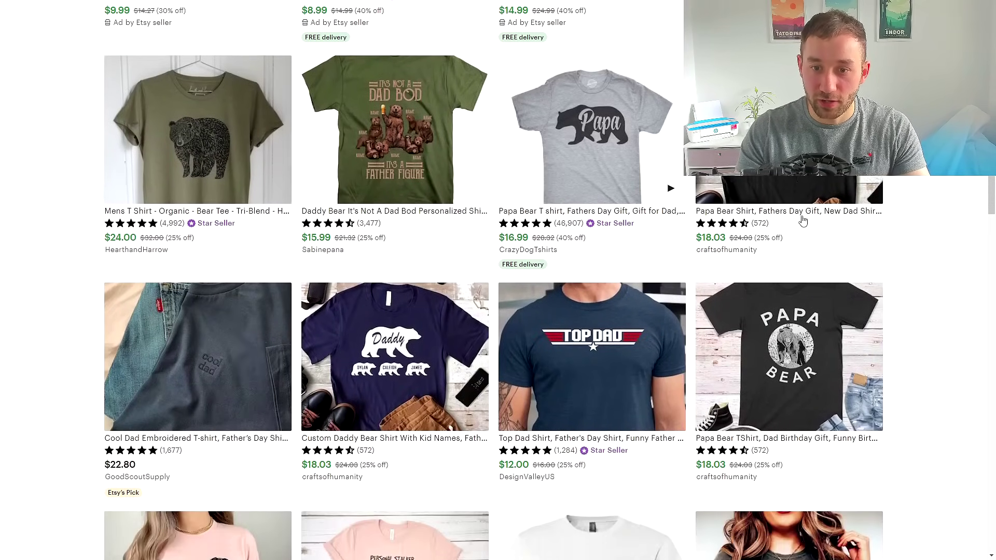
{"action": "scroll", "coordinate": [813, 201], "scroll_direction": "down", "scroll_amount": 8}
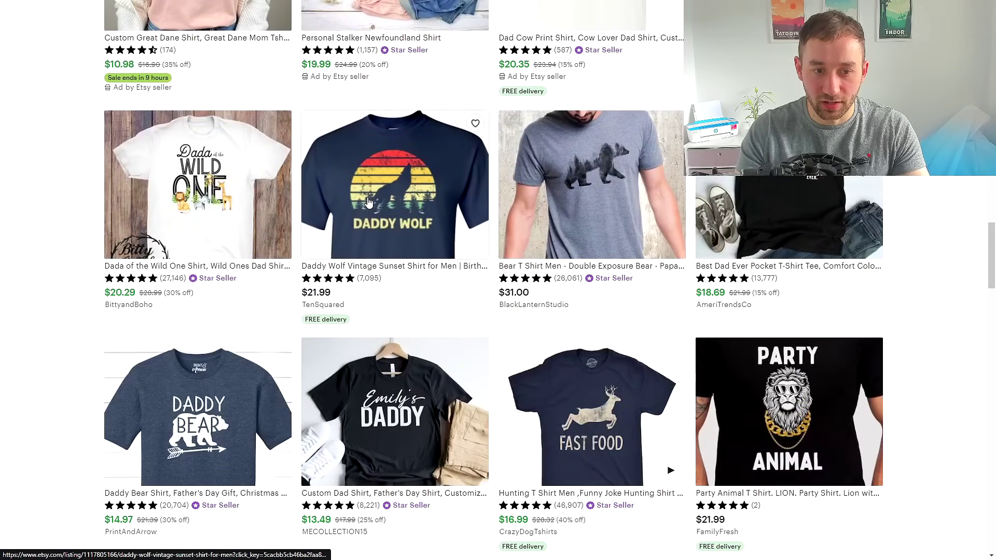
{"action": "scroll", "coordinate": [429, 218], "scroll_direction": "up", "scroll_amount": 1}
{"action": "scroll", "coordinate": [374, 105], "scroll_direction": "down", "scroll_amount": 4}
{"action": "scroll", "coordinate": [400, 372], "scroll_direction": "down", "scroll_amount": 5}
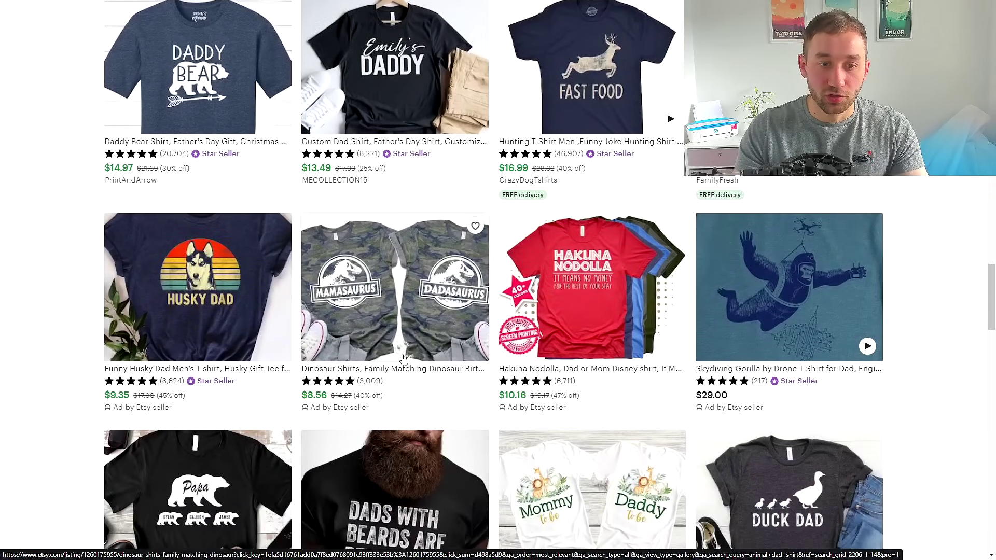
{"action": "scroll", "coordinate": [400, 372], "scroll_direction": "down", "scroll_amount": 3}
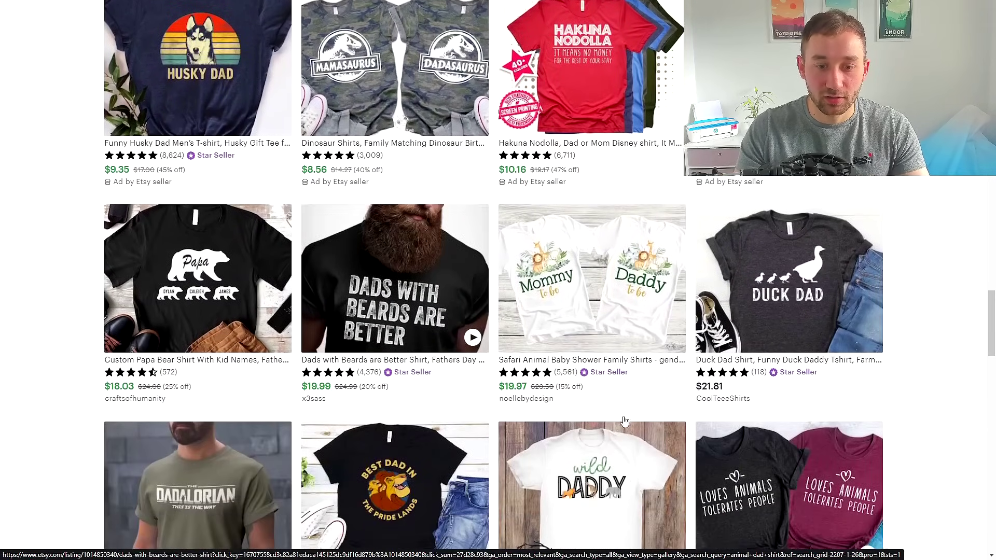
{"action": "scroll", "coordinate": [947, 374], "scroll_direction": "down", "scroll_amount": 4}
{"action": "scroll", "coordinate": [947, 373], "scroll_direction": "down", "scroll_amount": 7}
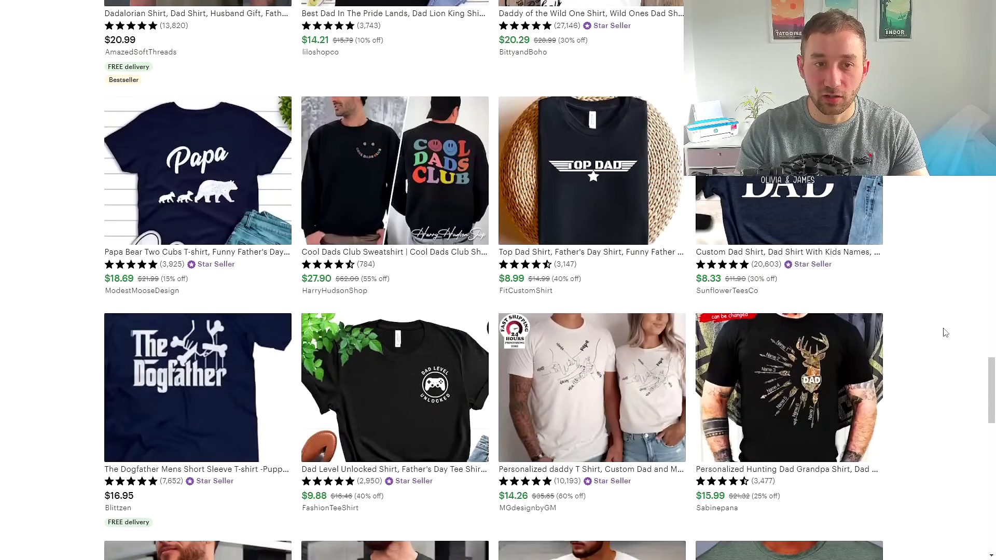
{"action": "scroll", "coordinate": [945, 332], "scroll_direction": "down", "scroll_amount": 12}
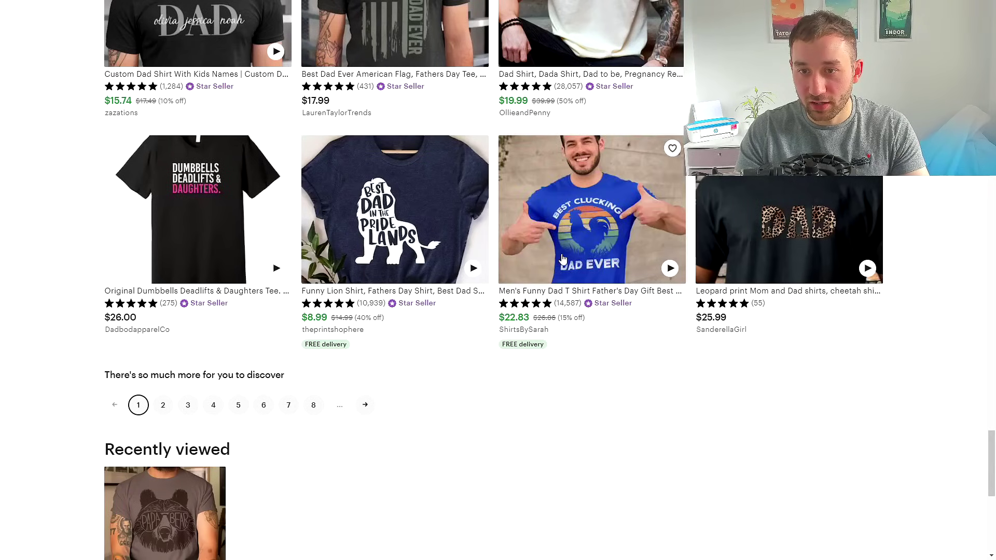
- Compare the dog and chicken dad designs among the results and open the "Best Cluckin' Dad Ever" Chicken Shirt listing by BlazingBrite
{"action": "scroll", "coordinate": [966, 333], "scroll_direction": "up", "scroll_amount": 10}
{"action": "scroll", "coordinate": [968, 332], "scroll_direction": "down", "scroll_amount": 2}
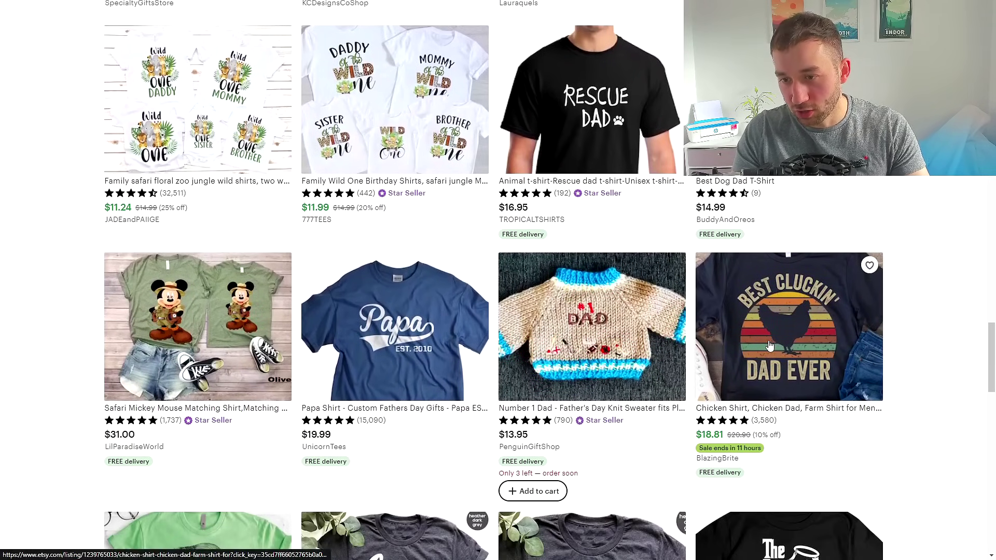
{"action": "scroll", "coordinate": [776, 269], "scroll_direction": "up", "scroll_amount": 2}
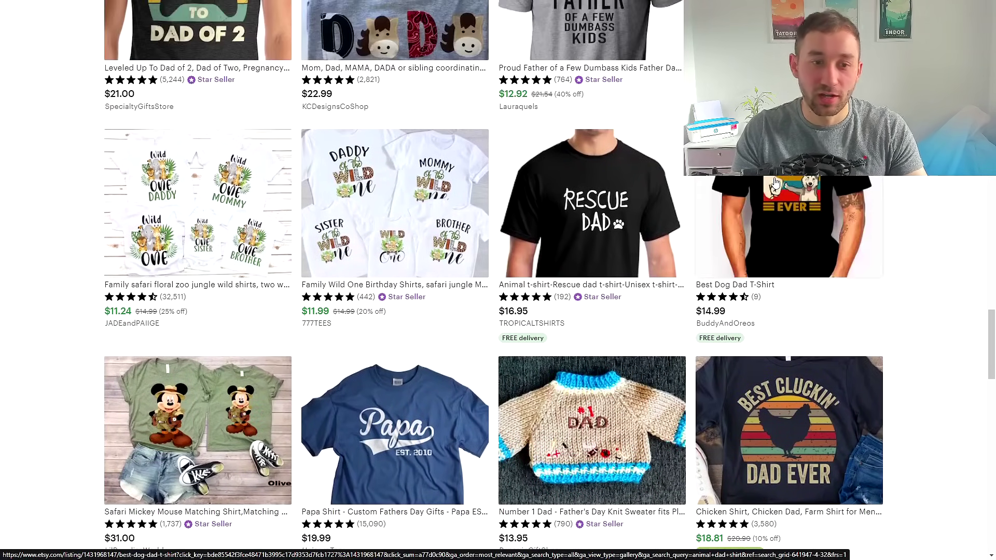
{"action": "scroll", "coordinate": [796, 193], "scroll_direction": "up", "scroll_amount": 3}
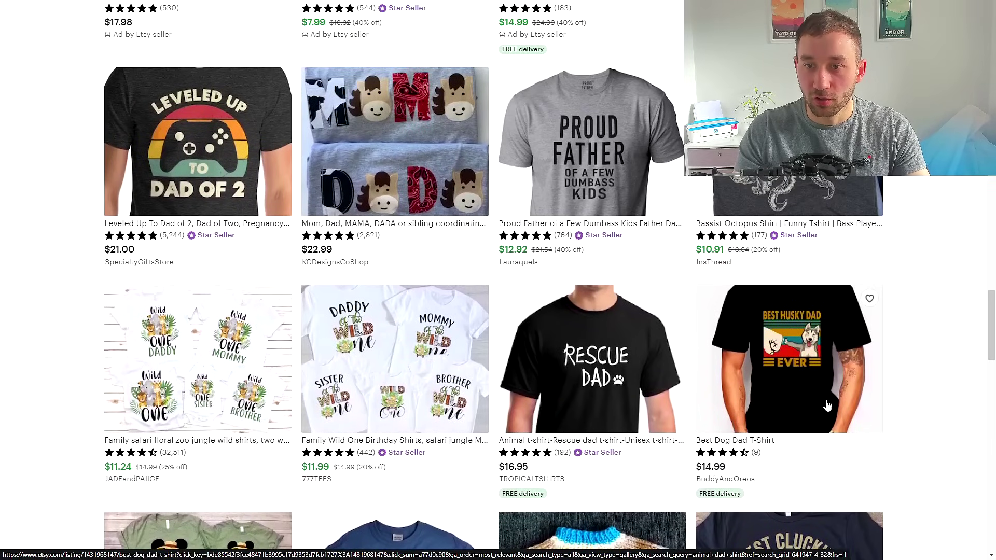
{"action": "scroll", "coordinate": [827, 400], "scroll_direction": "down", "scroll_amount": 4}
{"action": "scroll", "coordinate": [843, 386], "scroll_direction": "down", "scroll_amount": 4}
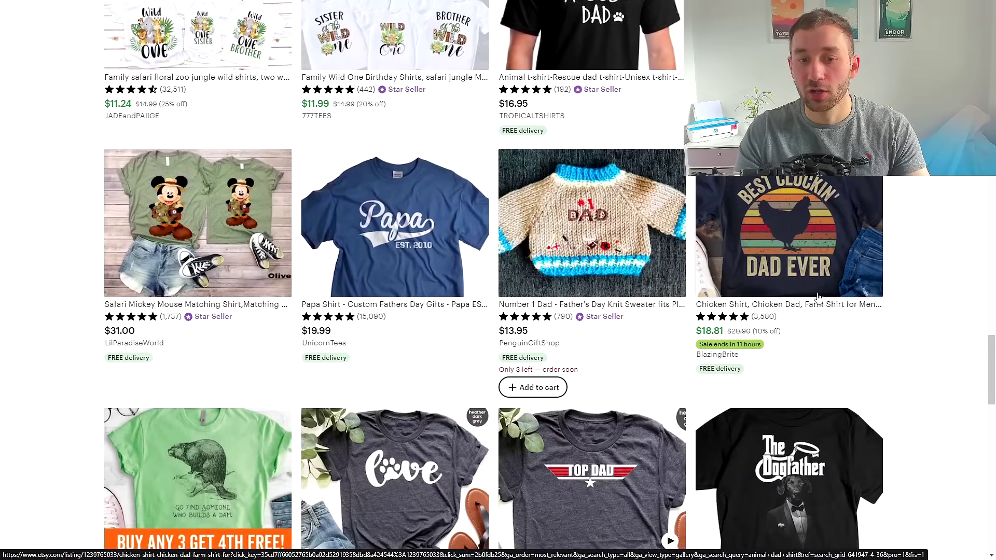
{"action": "scroll", "coordinate": [828, 239], "scroll_direction": "down", "scroll_amount": 2}
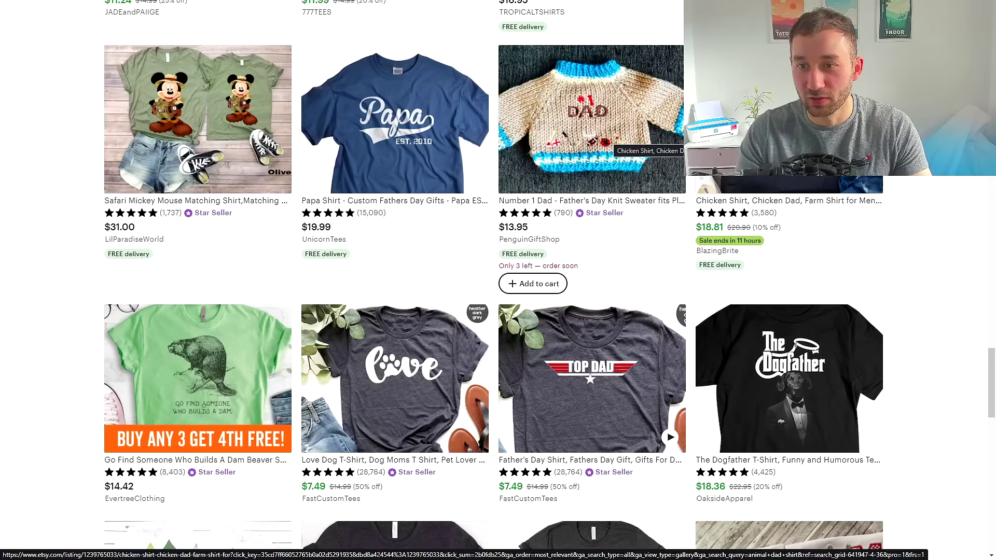
{"action": "left_click", "coordinate": [747, 135]}
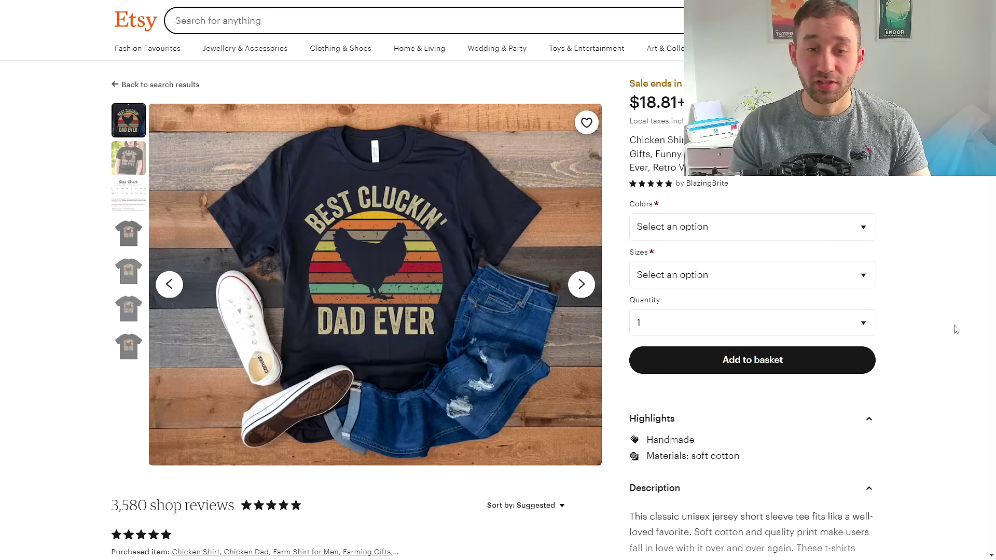
- Check the chicken shirt listing's reviews, then its listed-on date and favourites near the end of the page
{"action": "scroll", "coordinate": [342, 280], "scroll_direction": "down", "scroll_amount": 7}
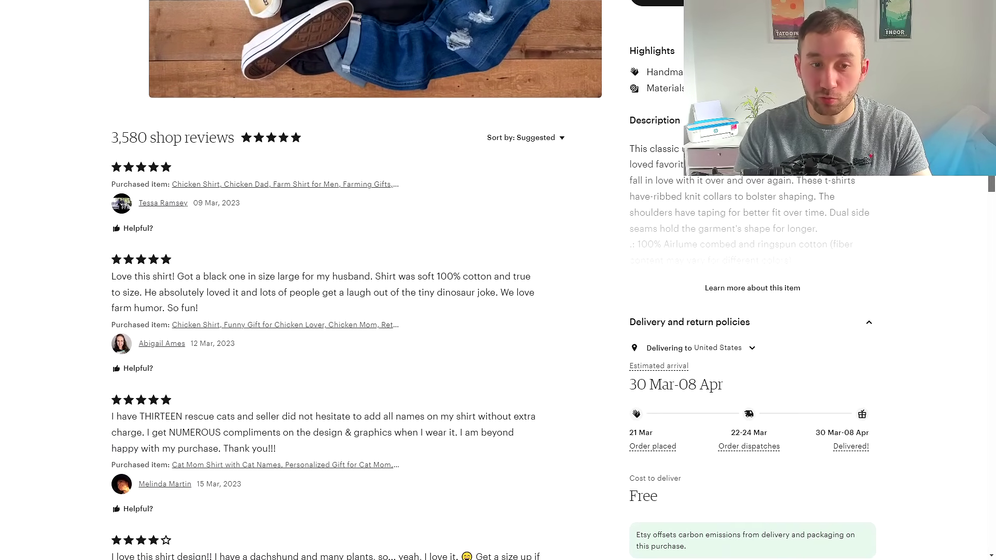
{"action": "scroll", "coordinate": [358, 277], "scroll_direction": "down", "scroll_amount": 20}
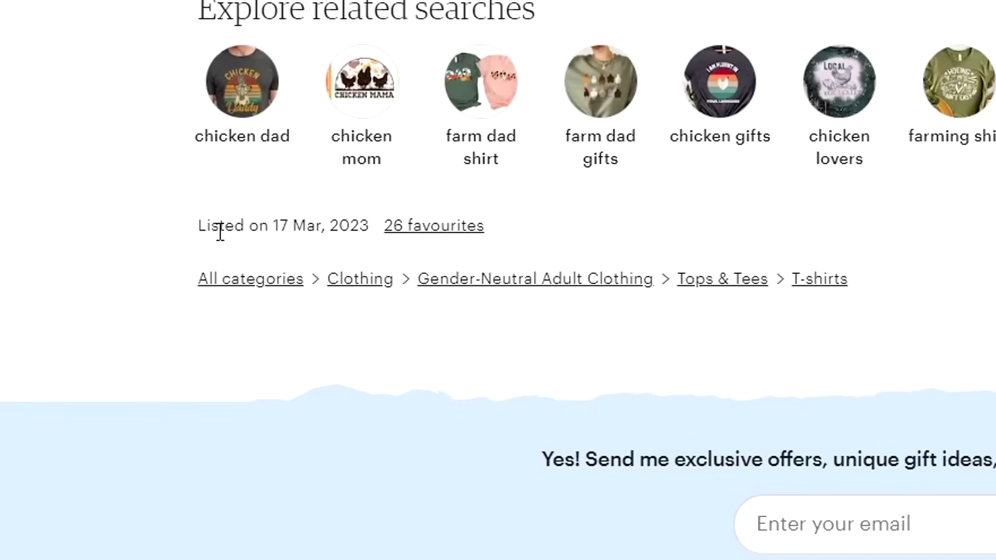
{"action": "left_click_drag", "start_coordinate": [220, 232], "coordinate": [346, 226]}
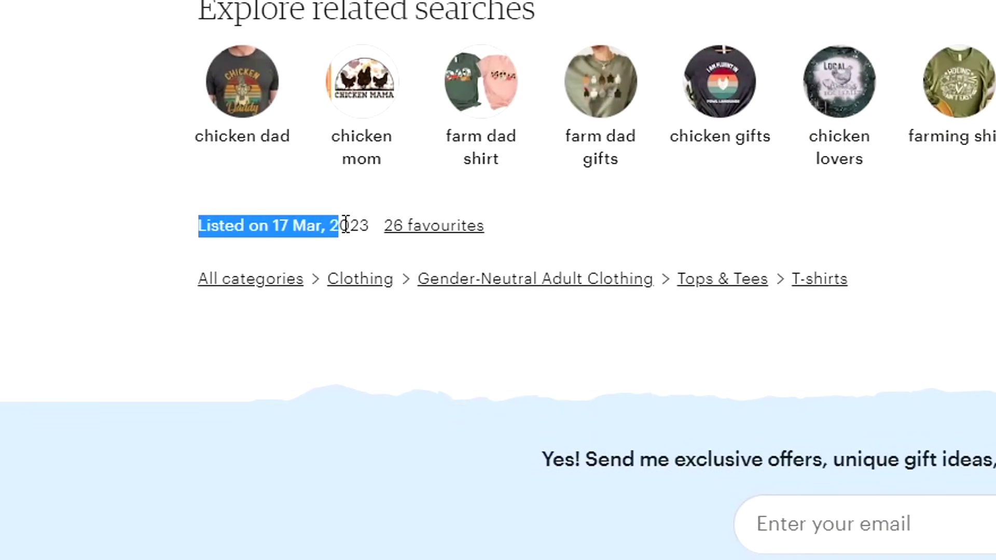
{"action": "left_click", "coordinate": [682, 317]}
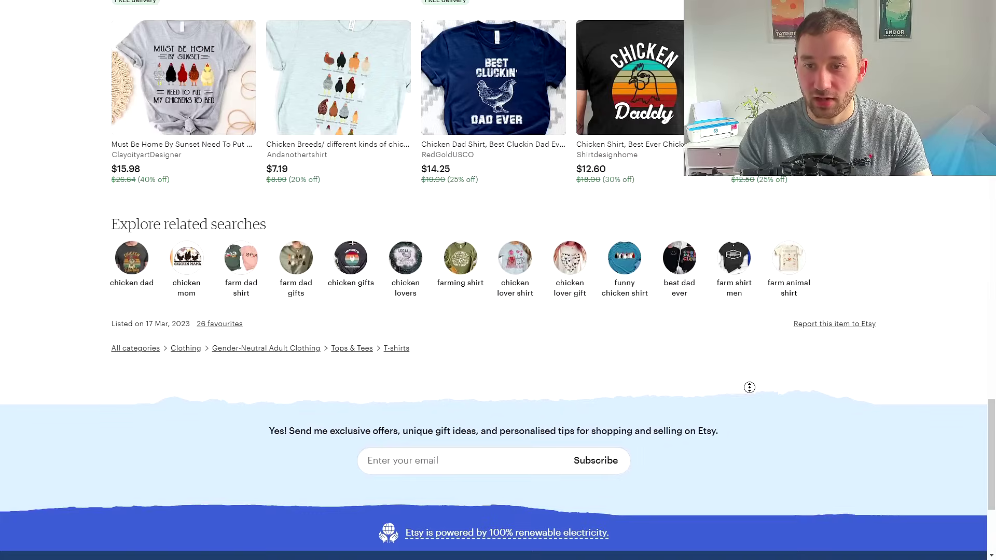
- Search for "chicken dad shirt" to check the competition for this narrower niche
{"action": "scroll", "coordinate": [749, 387], "scroll_direction": "up", "scroll_amount": 20}
{"action": "left_click", "coordinate": [233, 22]}
{"action": "type", "text": "chicken dad shirt"}
{"action": "key", "text": "Return"}
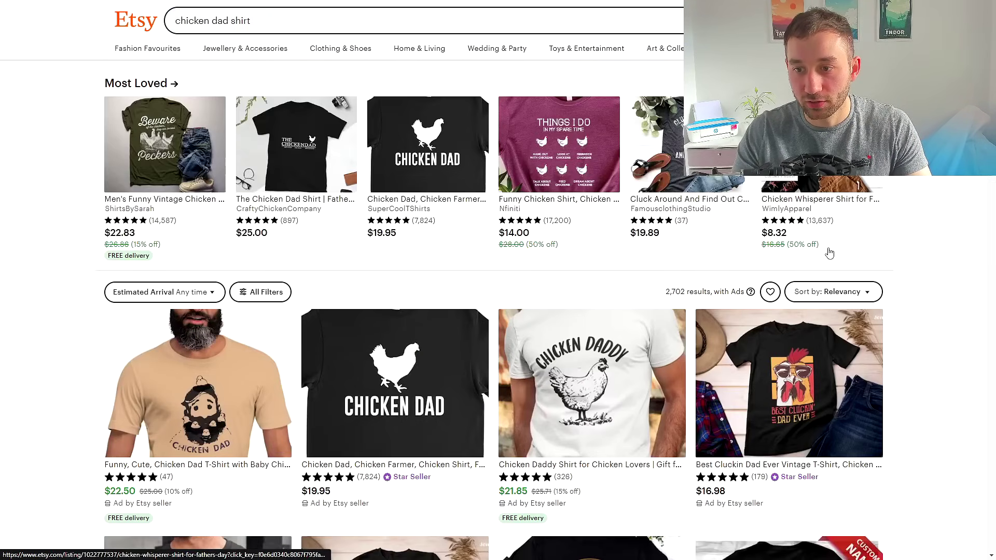
- Find the Chicken Daddy Shirt, Vintage Design listing by ShoppingStation06 among the results and open it
{"action": "scroll", "coordinate": [747, 354], "scroll_direction": "down", "scroll_amount": 3}
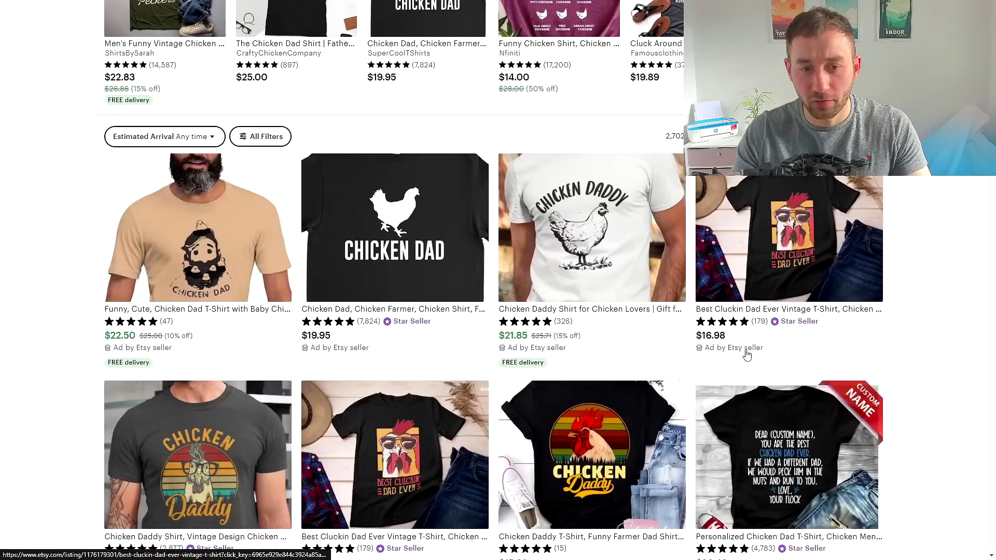
{"action": "scroll", "coordinate": [747, 354], "scroll_direction": "down", "scroll_amount": 3}
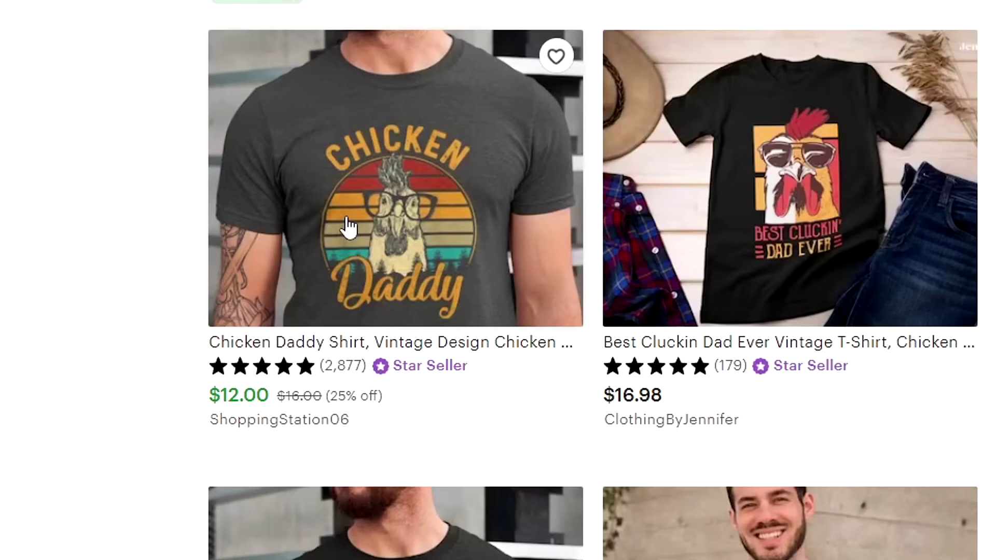
{"action": "left_click", "coordinate": [407, 151]}
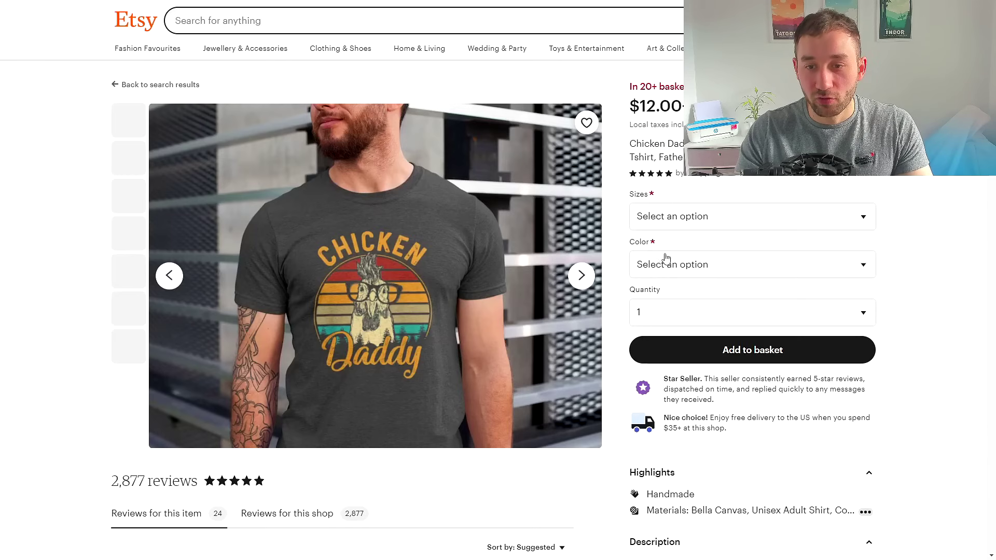
- Check the Chicken Daddy Shirt listing's prices by size and how many shoppers' baskets it is in
{"action": "left_click", "coordinate": [685, 221]}
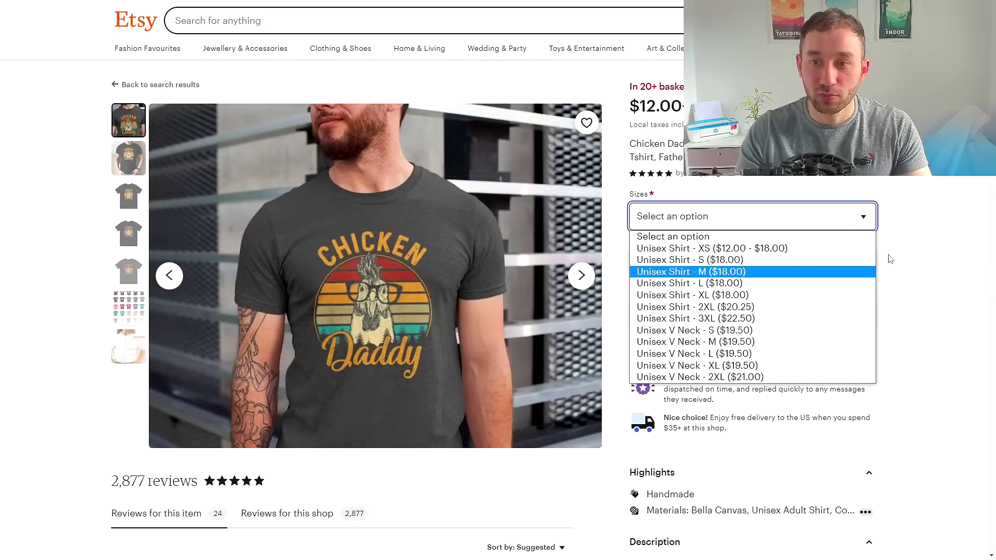
{"action": "left_click", "coordinate": [902, 157]}
{"action": "left_click", "coordinate": [894, 255]}
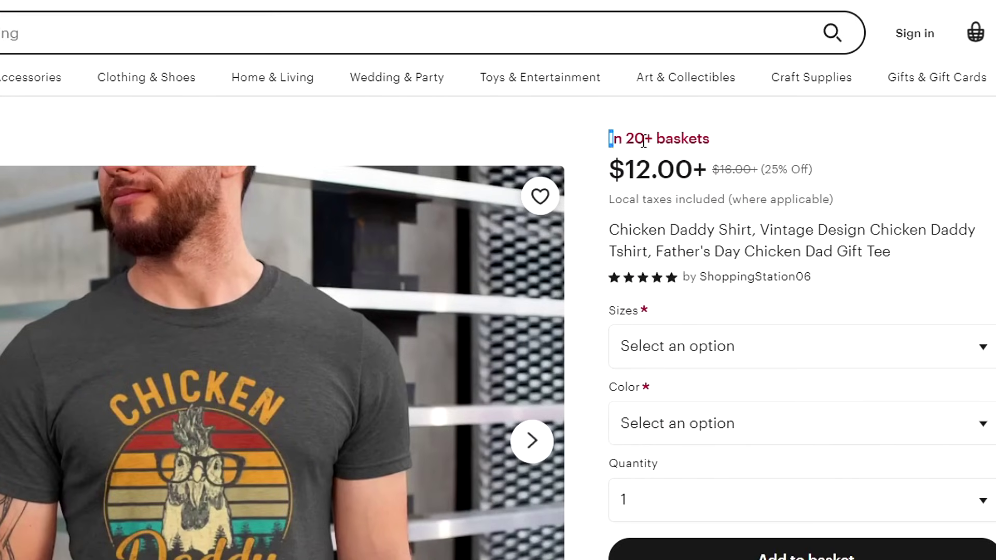
{"action": "left_click_drag", "start_coordinate": [633, 143], "coordinate": [708, 131]}
{"action": "left_click", "coordinate": [717, 136]}
- Review the Chicken Daddy Shirt listing's customer reviews, then its listed-on date and favourites near the end of the page
{"action": "scroll", "coordinate": [297, 297], "scroll_direction": "down", "scroll_amount": 5}
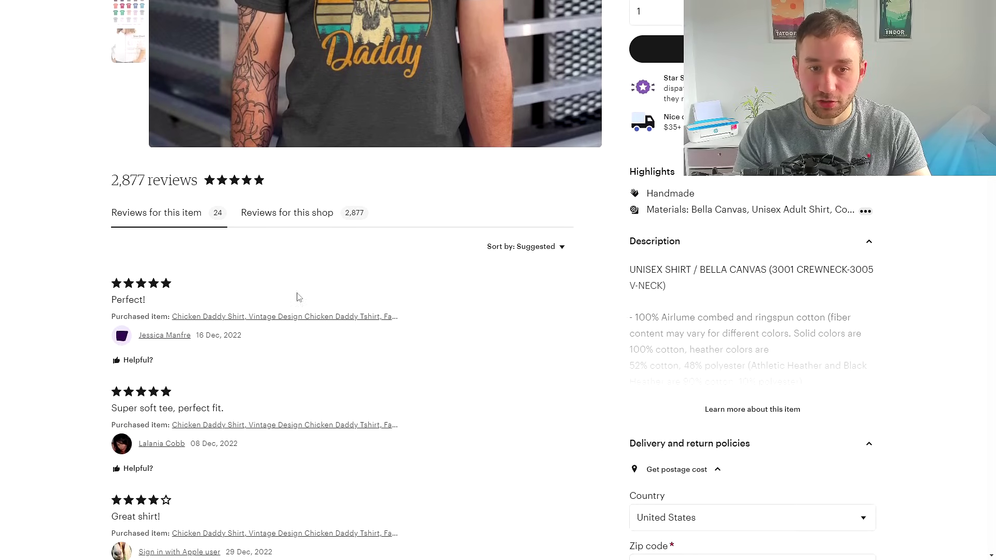
{"action": "scroll", "coordinate": [298, 297], "scroll_direction": "down", "scroll_amount": 15}
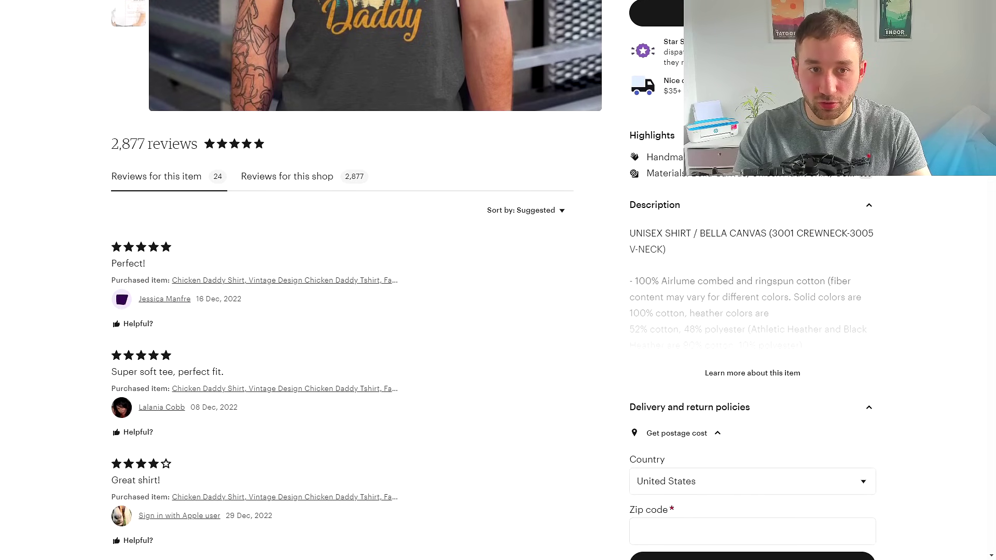
{"action": "scroll", "coordinate": [348, 377], "scroll_direction": "down", "scroll_amount": 10}
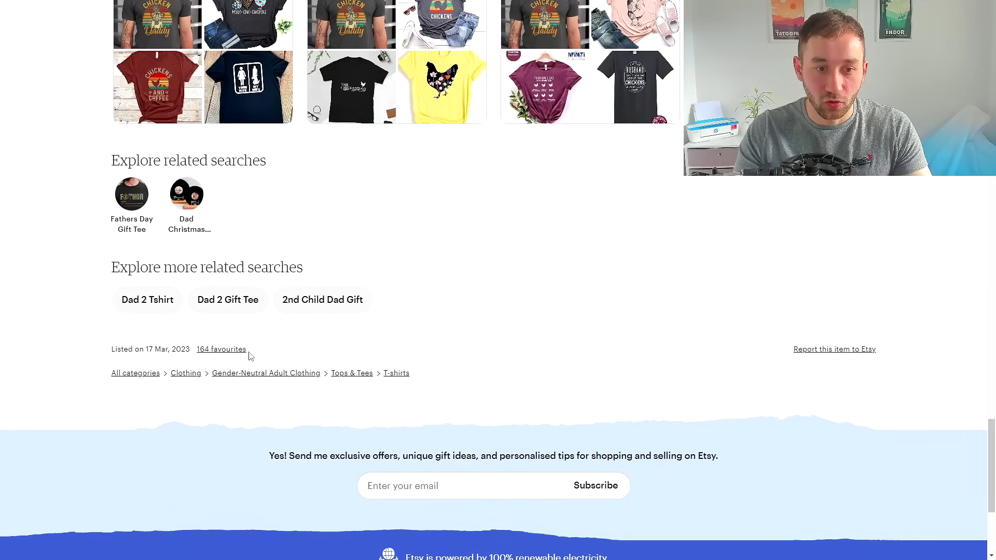
{"action": "left_click_drag", "start_coordinate": [250, 356], "coordinate": [198, 351]}
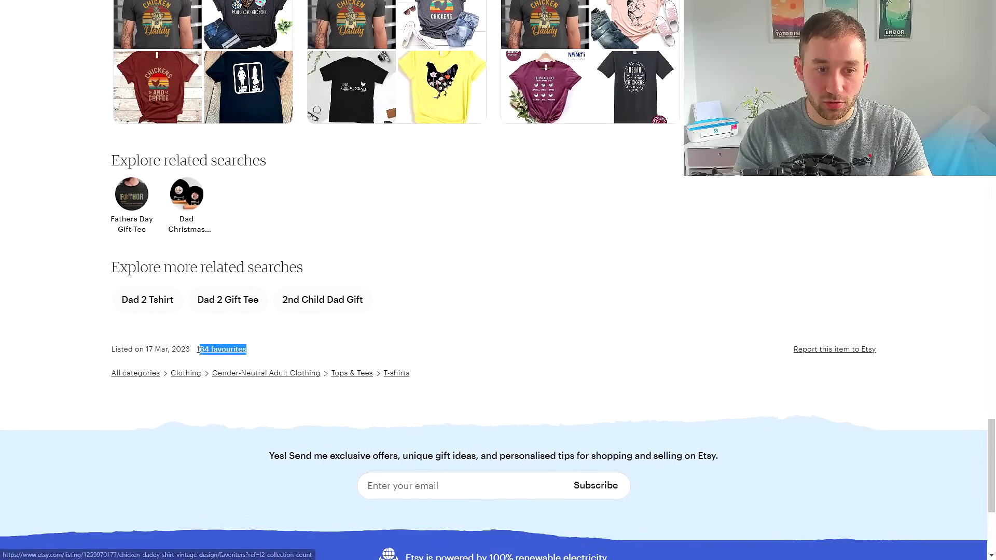
{"action": "left_click", "coordinate": [418, 334]}
- Search for "chicken daddy shirt" and check the number of competing results
{"action": "left_click_drag", "start_coordinate": [994, 442], "coordinate": [992, 21]}
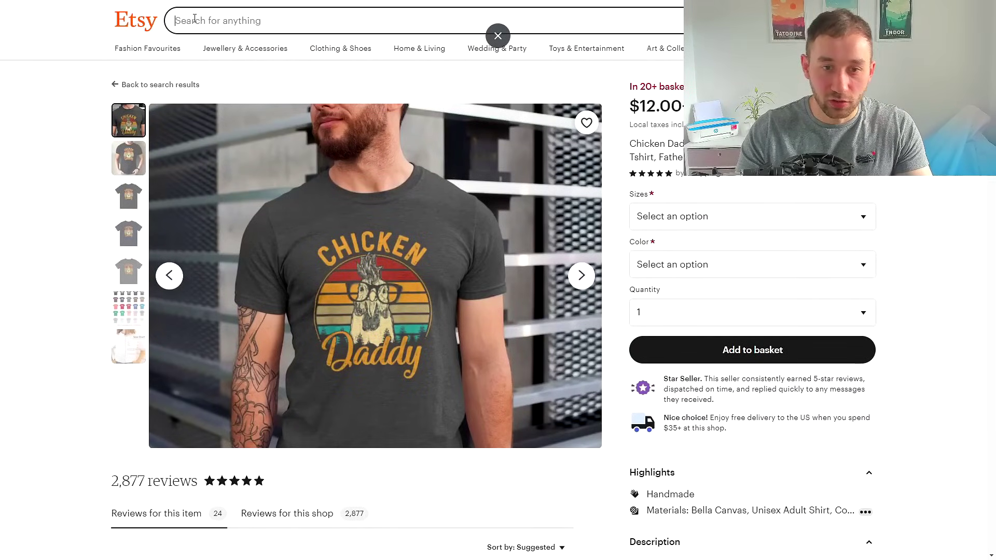
{"action": "type", "text": "chicken daddy shirt"}
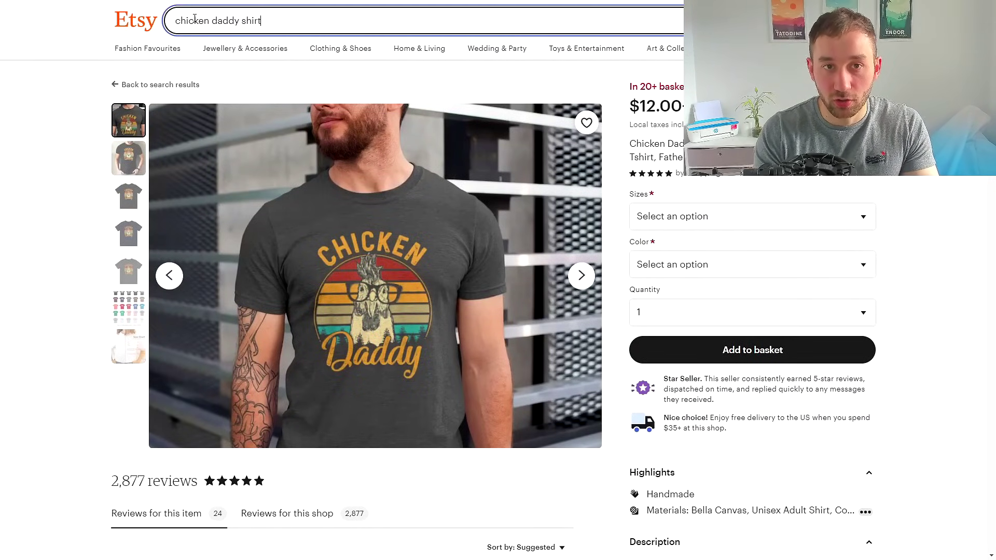
{"action": "key", "text": "Return"}
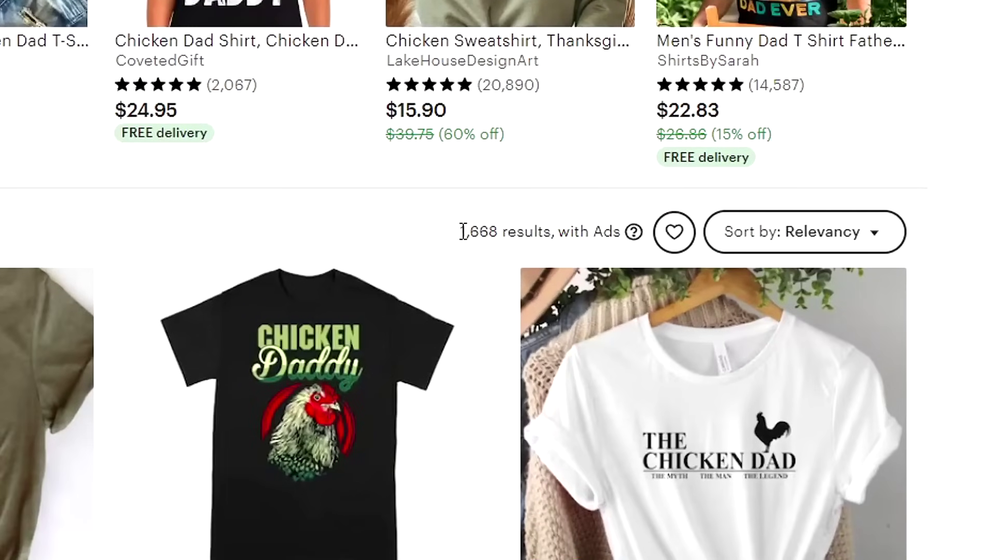
{"action": "left_click_drag", "start_coordinate": [463, 231], "coordinate": [511, 236]}
{"action": "left_click", "coordinate": [502, 235]}
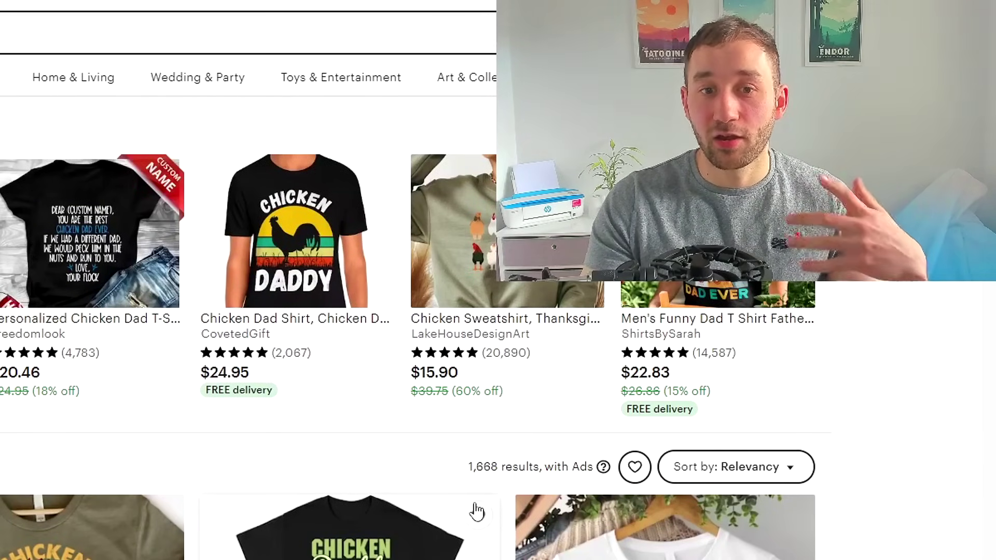
{"action": "mouse_move", "coordinate": [477, 512]}
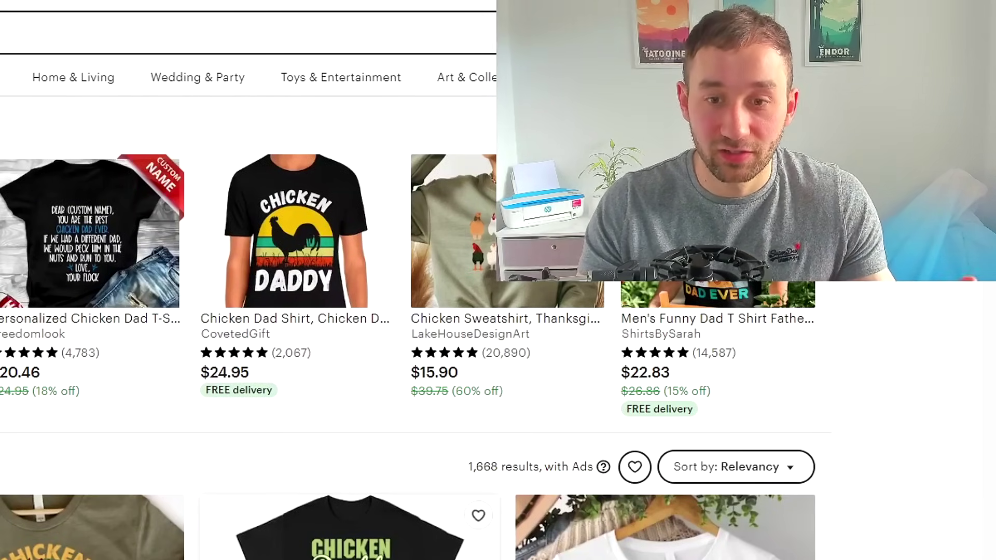
{"action": "left_click_drag", "start_coordinate": [468, 466], "coordinate": [517, 461]}
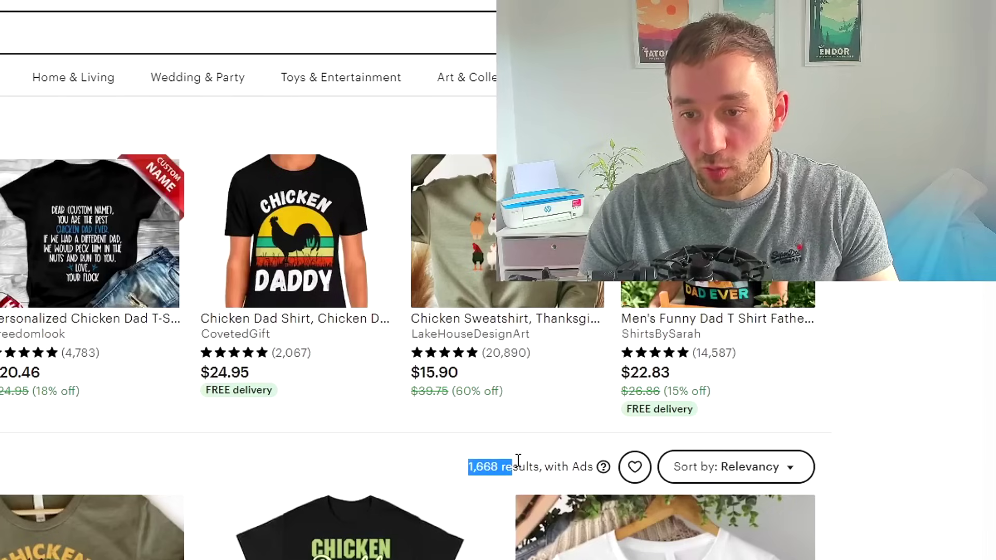
{"action": "left_click", "coordinate": [846, 447]}
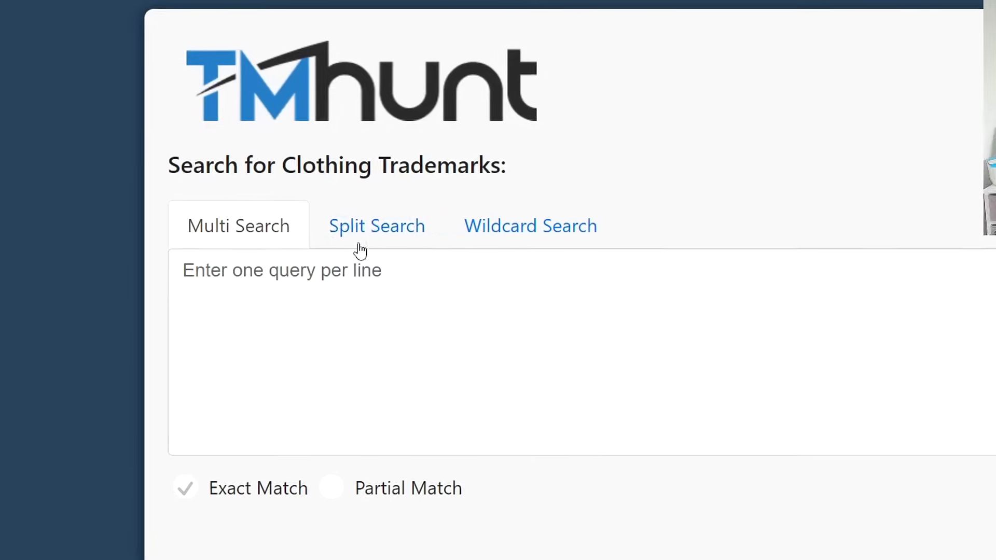
- Switch to TMhunt and run a Split Search of clothing trademarks for "chicken daddy"
{"action": "left_click", "coordinate": [359, 245]}
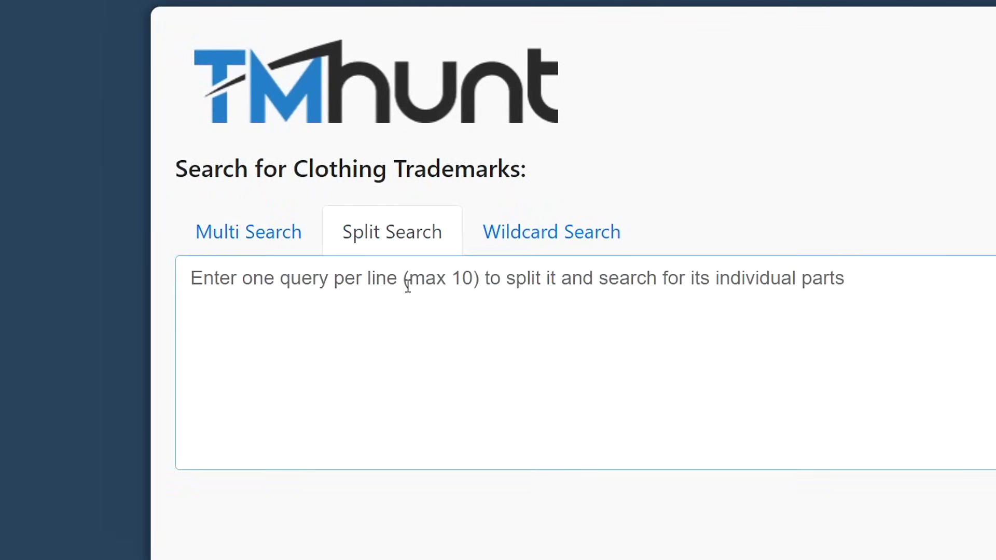
{"action": "type", "text": "chicken dadd"}
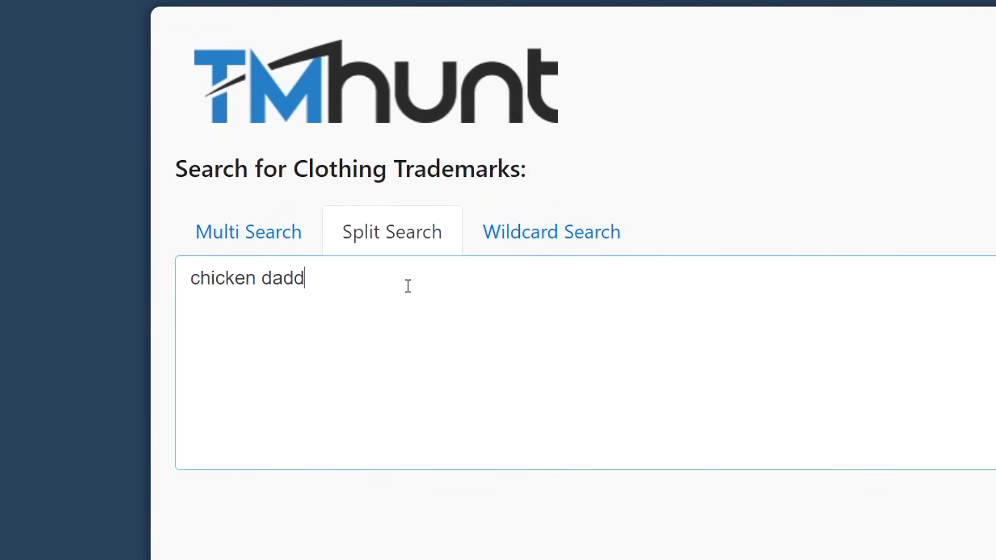
{"action": "type", "text": "y"}
{"action": "left_click", "coordinate": [846, 368]}
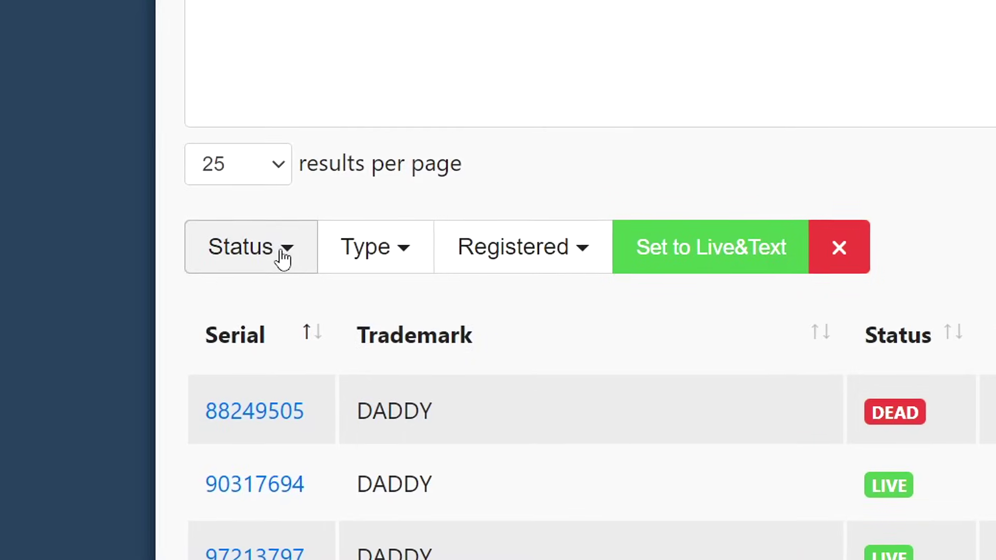
- Filter the trademark results to Live status and Text type
{"action": "left_click", "coordinate": [162, 412]}
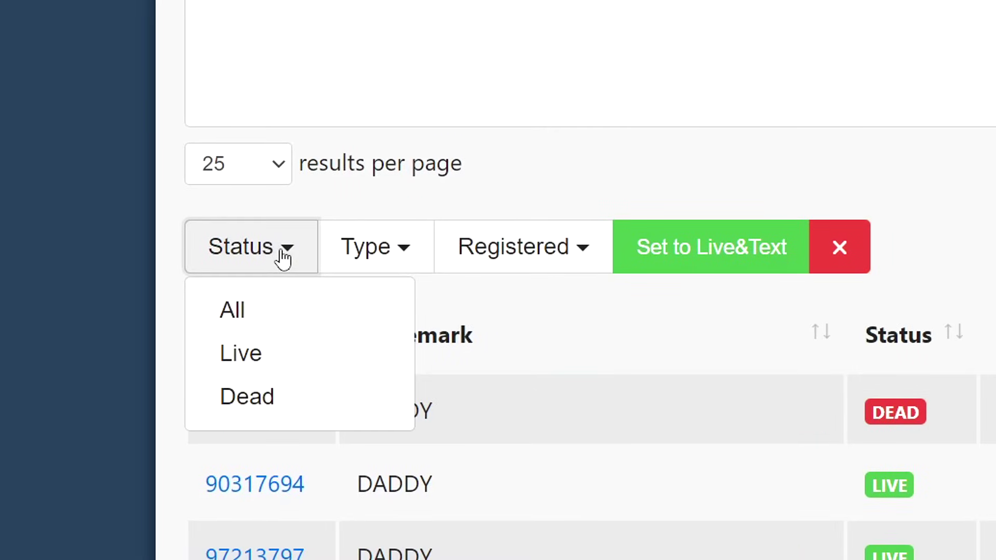
{"action": "left_click", "coordinate": [262, 359]}
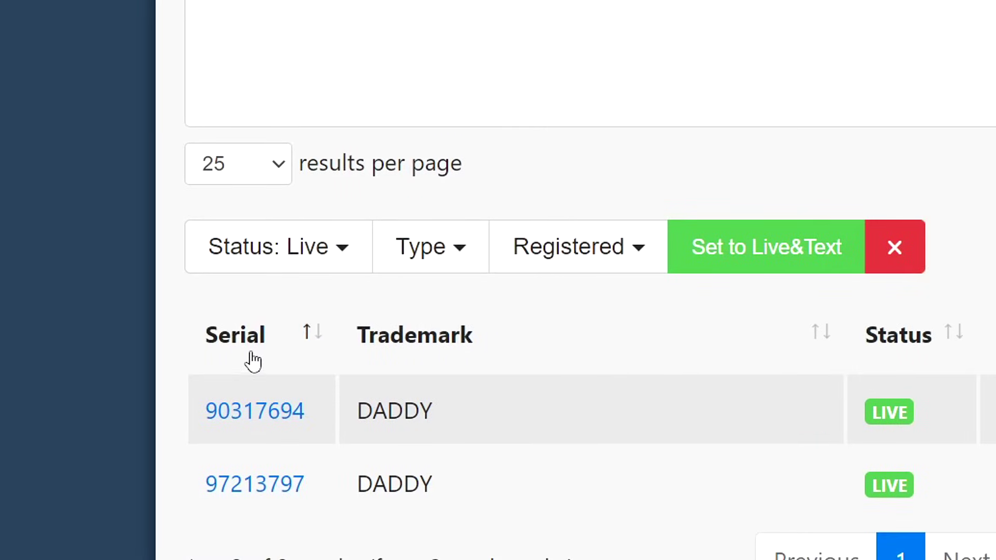
{"action": "left_click", "coordinate": [434, 261]}
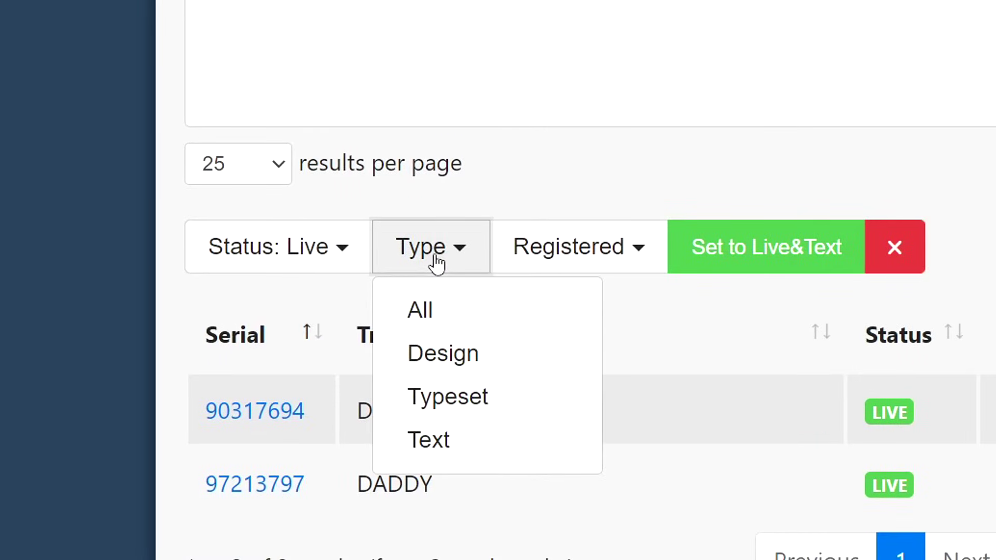
{"action": "left_click", "coordinate": [468, 444]}
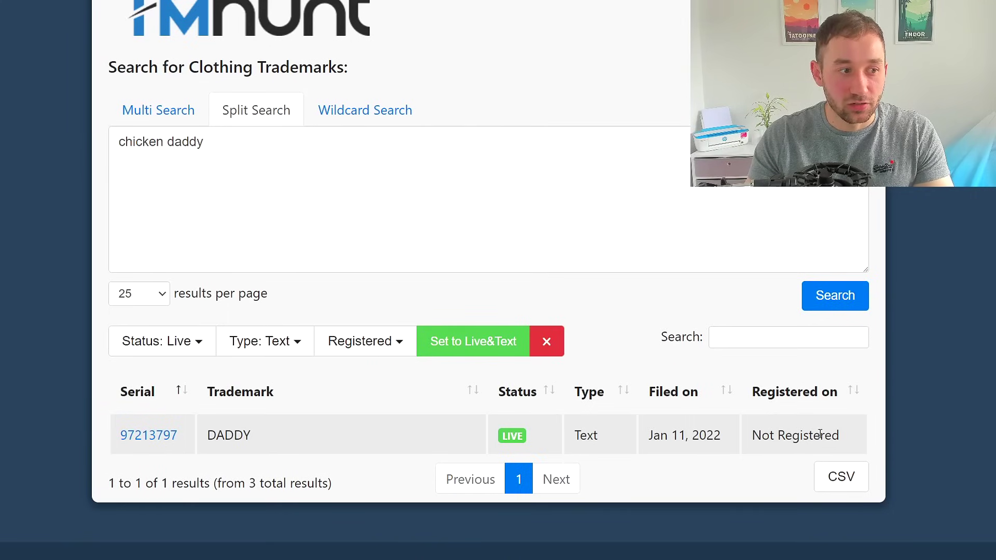
- Check the registration and filing dates of the DADDY text trademark
{"action": "mouse_move", "coordinate": [848, 440]}
{"action": "left_mouse_down"}
{"action": "mouse_move", "coordinate": [752, 436]}
{"action": "mouse_move", "coordinate": [852, 440]}
{"action": "left_mouse_up"}
{"action": "left_click", "coordinate": [751, 436]}
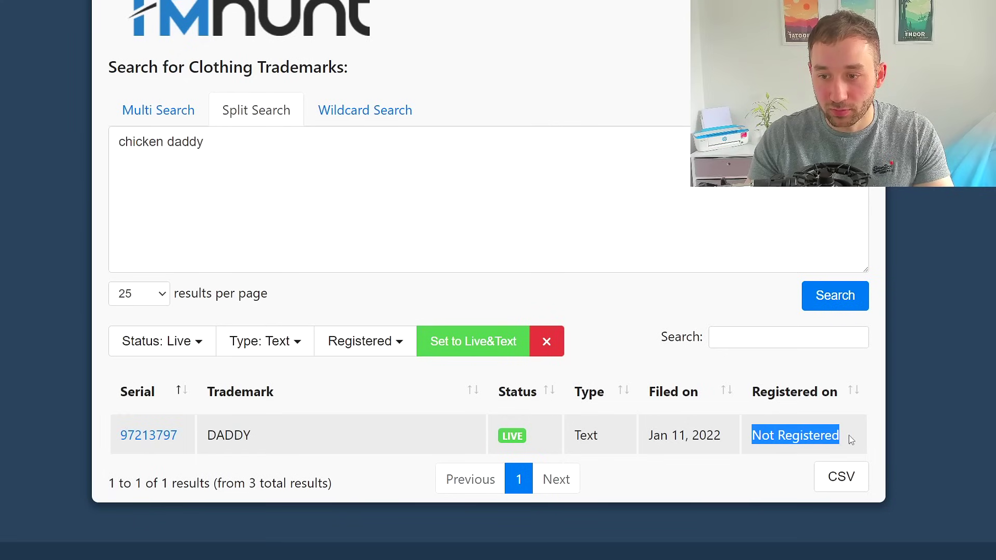
{"action": "left_click", "coordinate": [851, 440]}
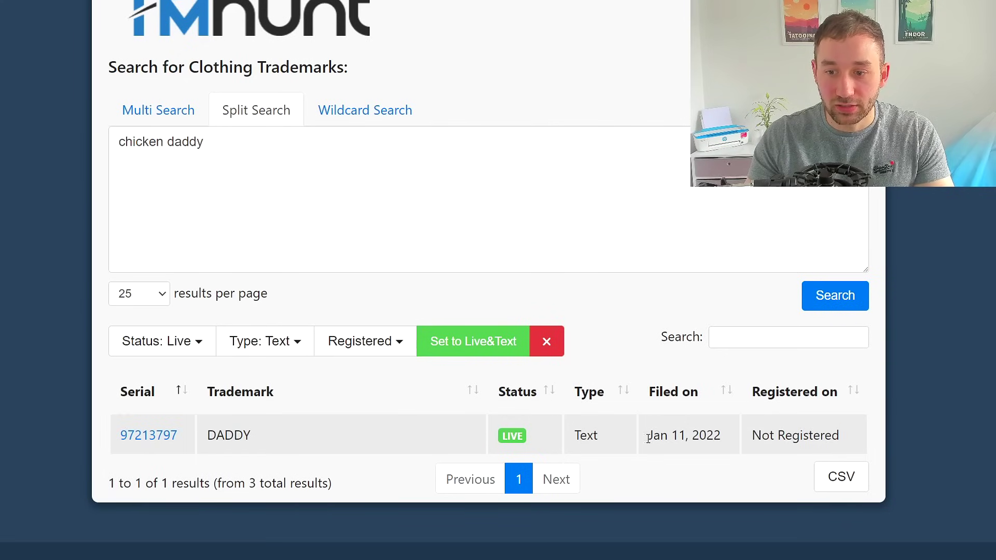
{"action": "scroll", "coordinate": [394, 431], "scroll_direction": "up", "scroll_amount": 1}
{"action": "scroll", "coordinate": [391, 439], "scroll_direction": "down", "scroll_amount": 1}
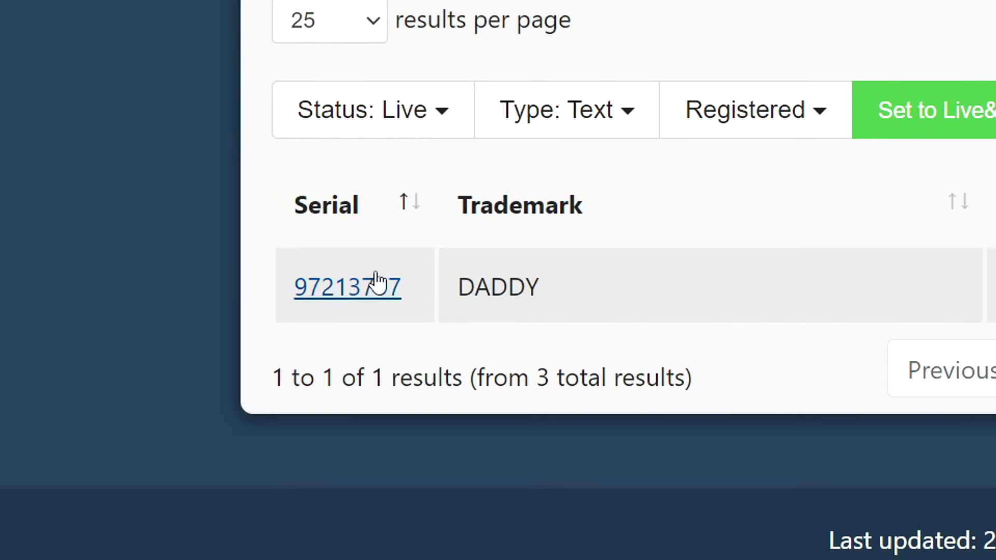
- Open the DADDY trademark's USPTO record and expand its Goods and Services section
{"action": "left_click", "coordinate": [244, 384]}
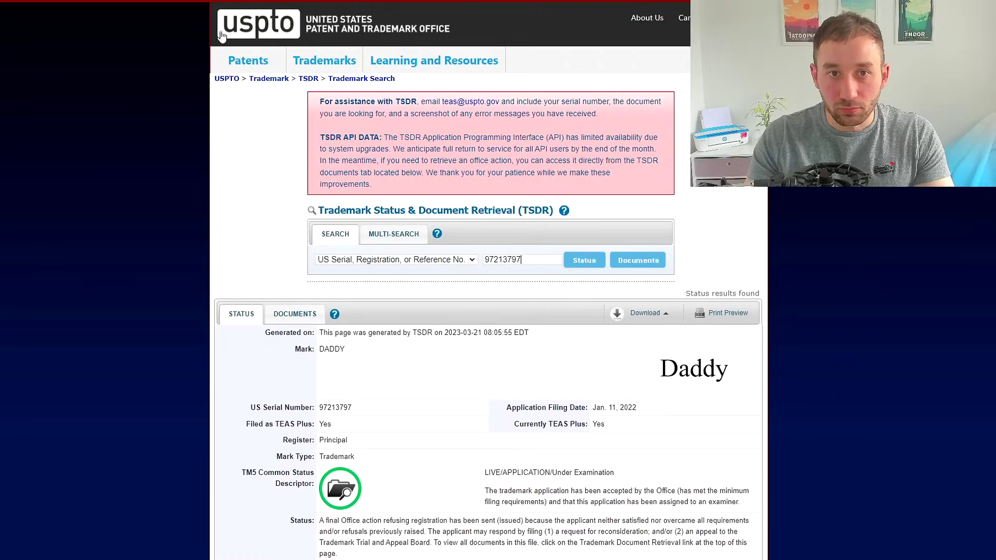
{"action": "scroll", "coordinate": [340, 300], "scroll_direction": "down", "scroll_amount": 4}
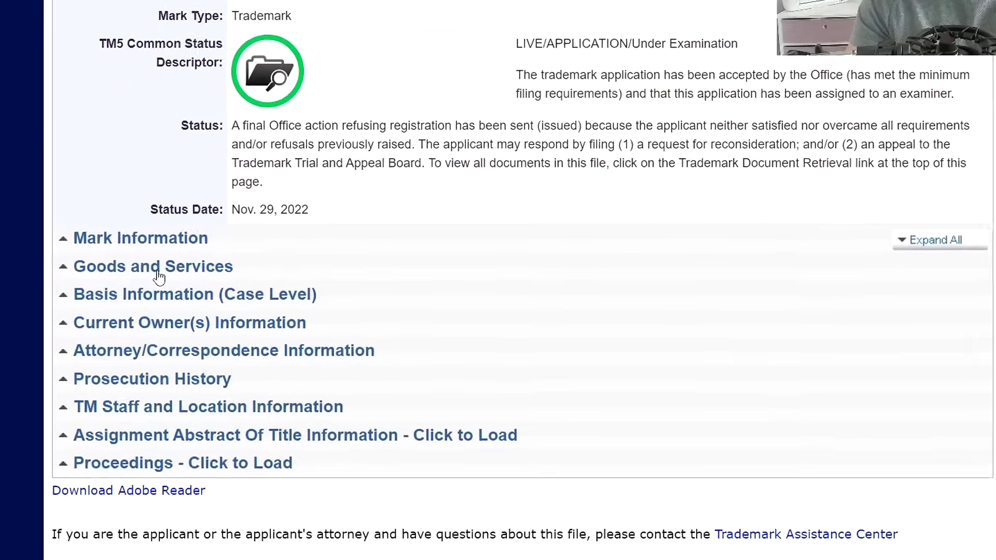
{"action": "left_click", "coordinate": [184, 351]}
{"action": "scroll", "coordinate": [132, 212], "scroll_direction": "down", "scroll_amount": 1}
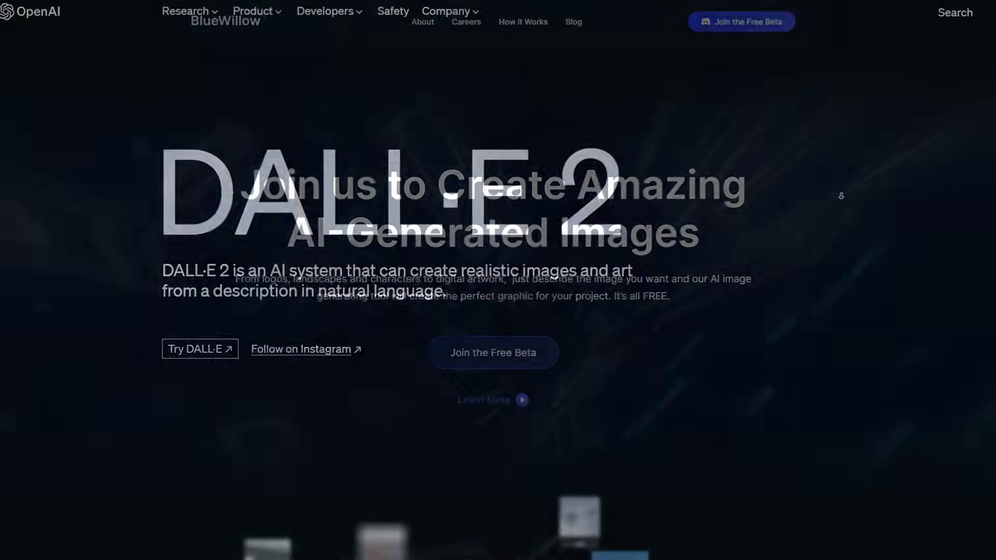
{"action": "scroll", "coordinate": [847, 191], "scroll_direction": "down", "scroll_amount": 2}
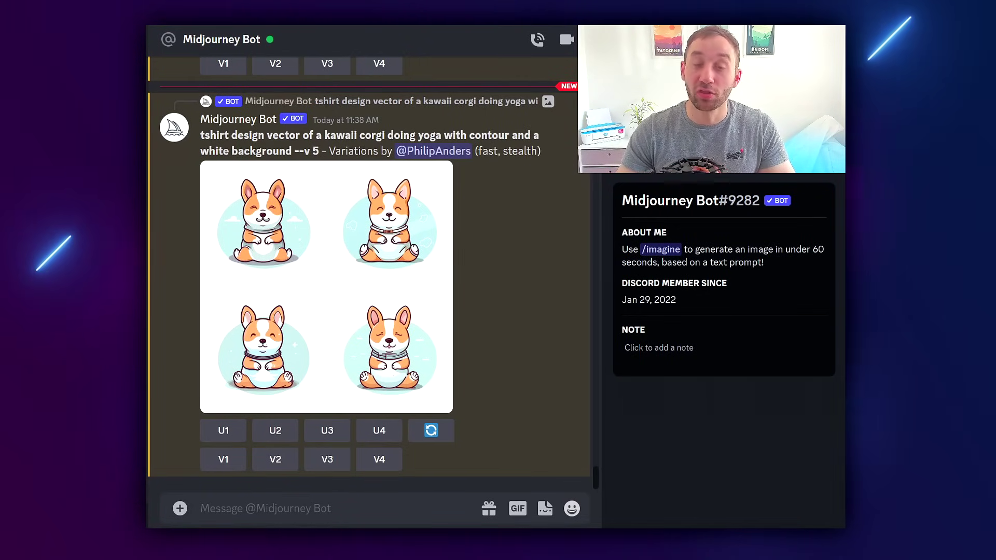
- Enter the /imagine prompt "tshirt design graphic of a synthwave chicken wearing sunglasses in front of a minimalistic sunset with a countour and dark background"
{"action": "left_click", "coordinate": [259, 497]}
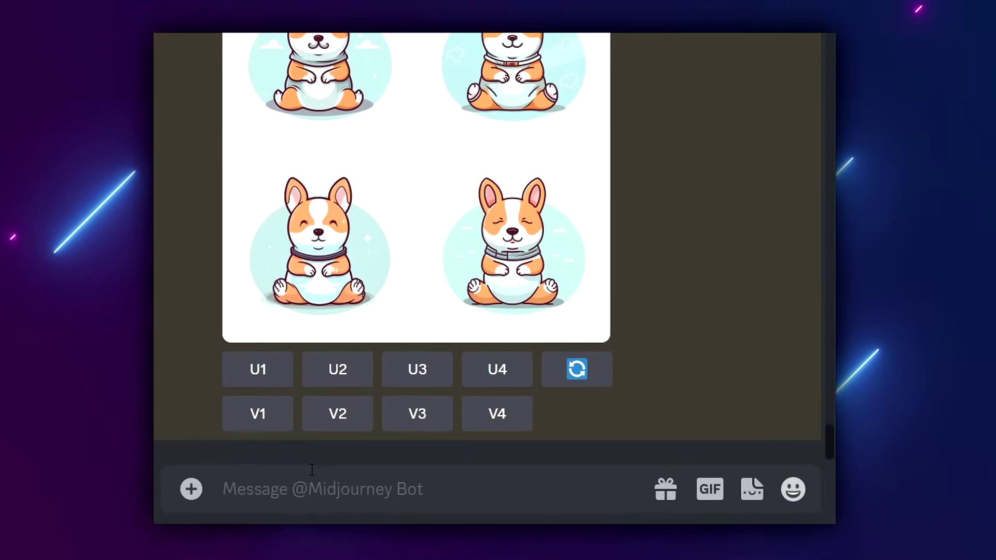
{"action": "type", "text": "/"}
{"action": "key", "text": "Return"}
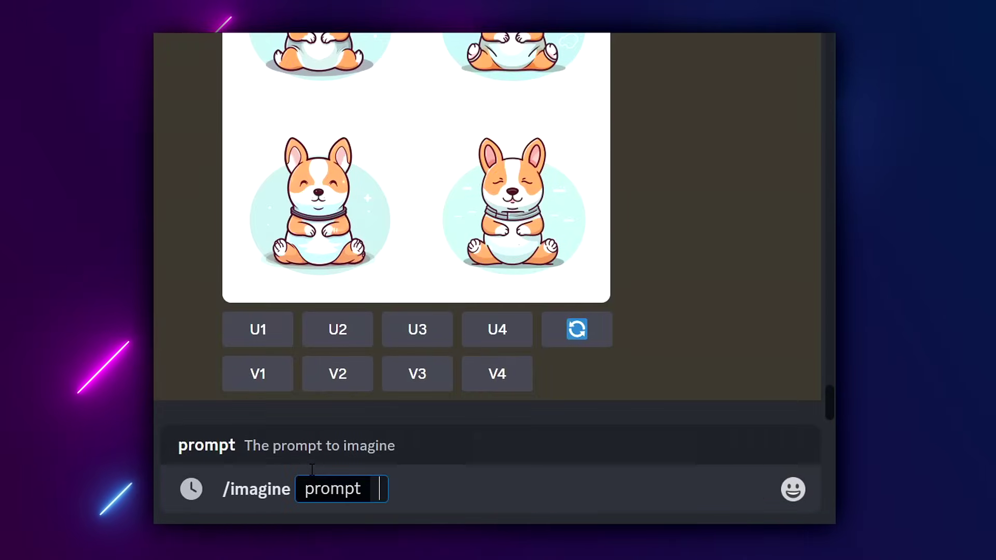
{"action": "type", "text": "tshirt"}
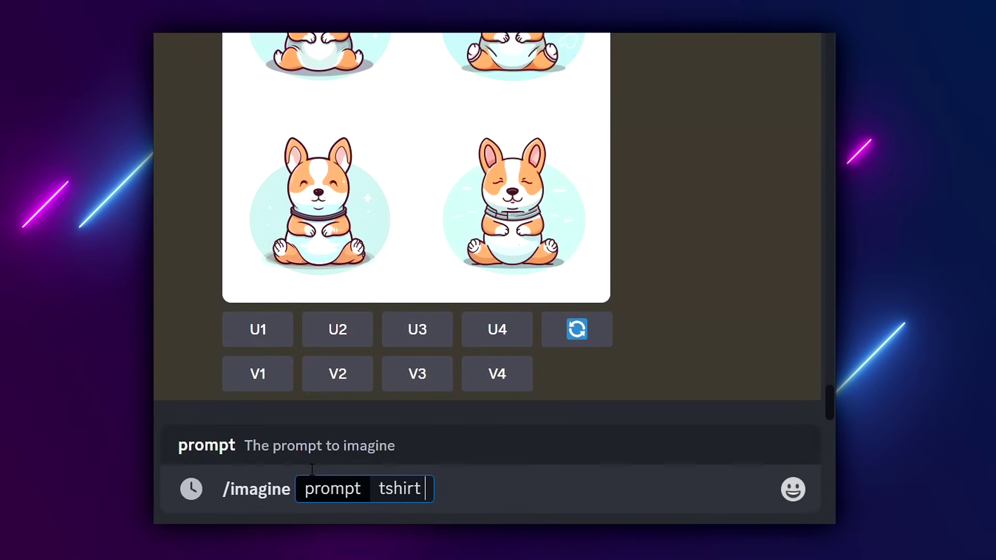
{"action": "type", "text": " design graphic of "}
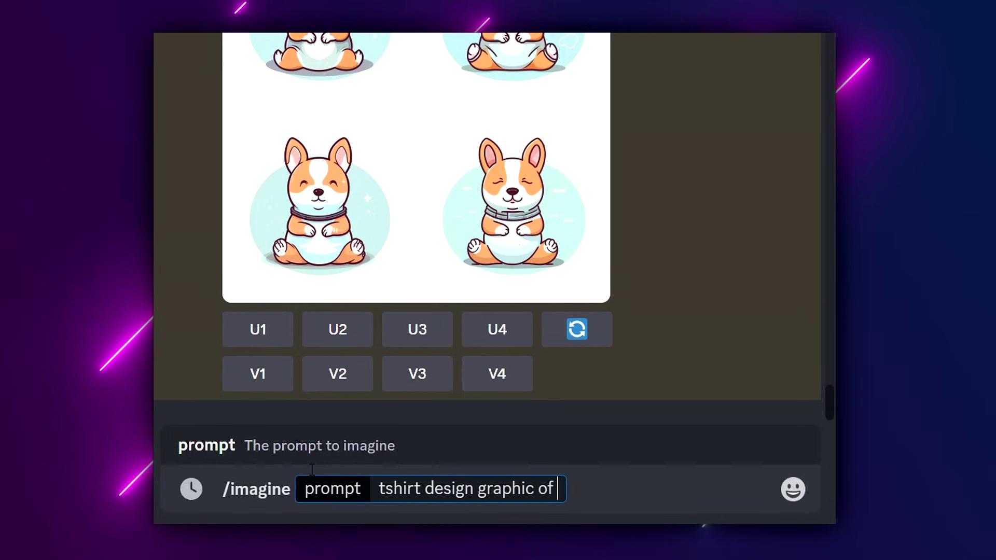
{"action": "type", "text": "a synthwave "}
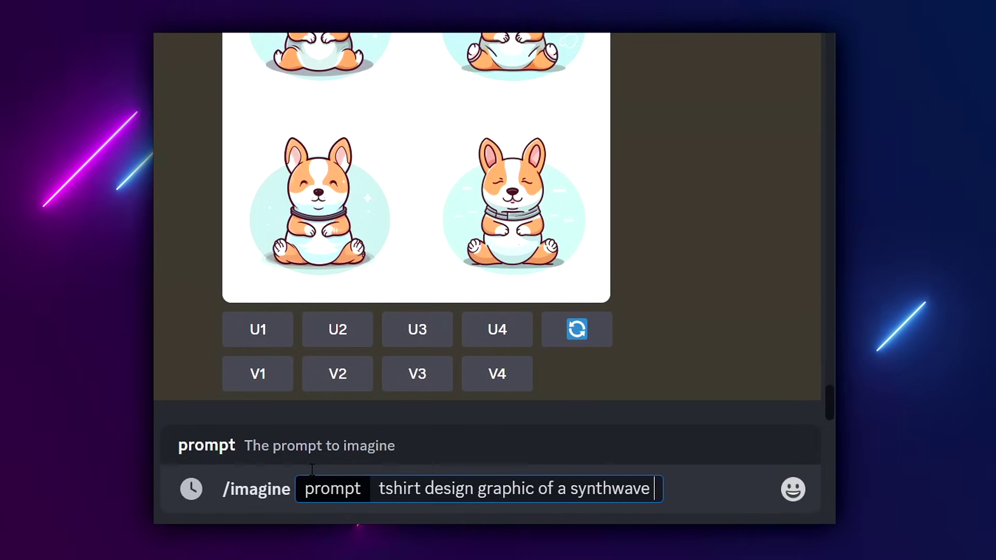
{"action": "type", "text": "chicken"}
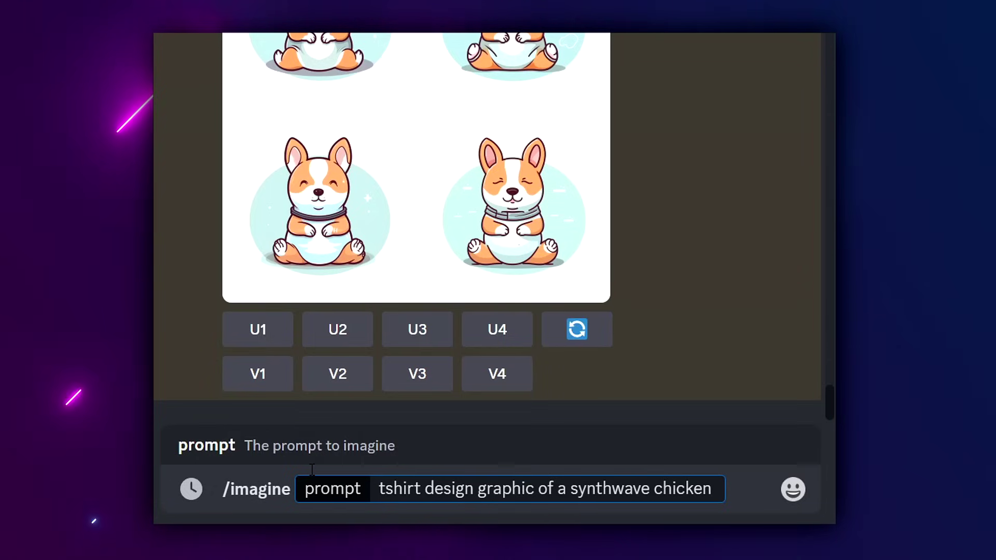
{"action": "type", "text": "wearing sunglas"}
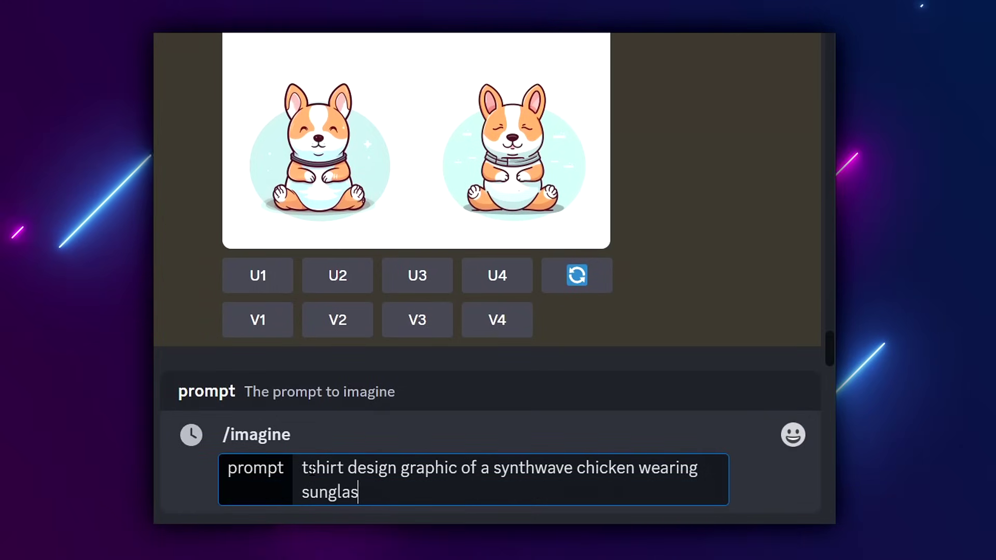
{"action": "type", "text": "ses in front of a"}
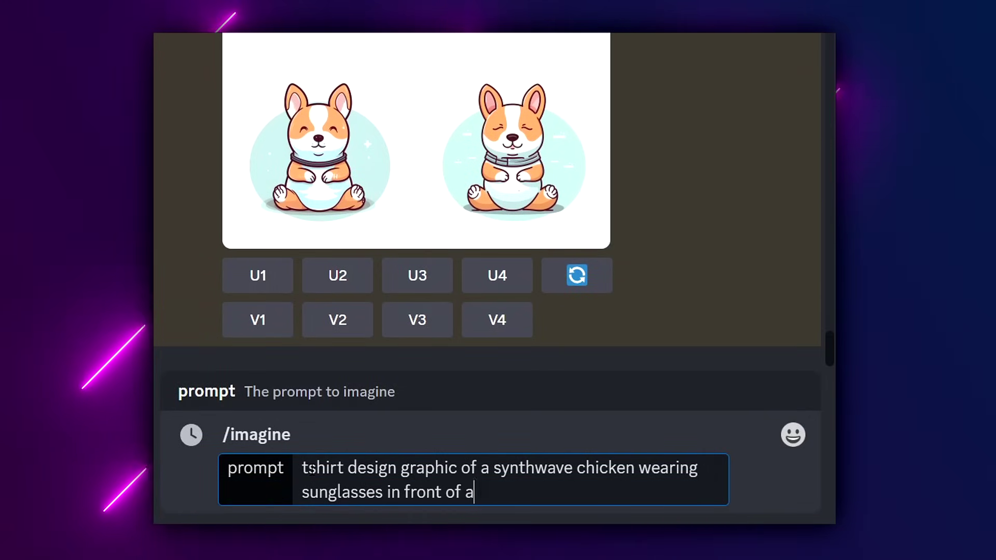
{"action": "type", "text": " minimalistic su"}
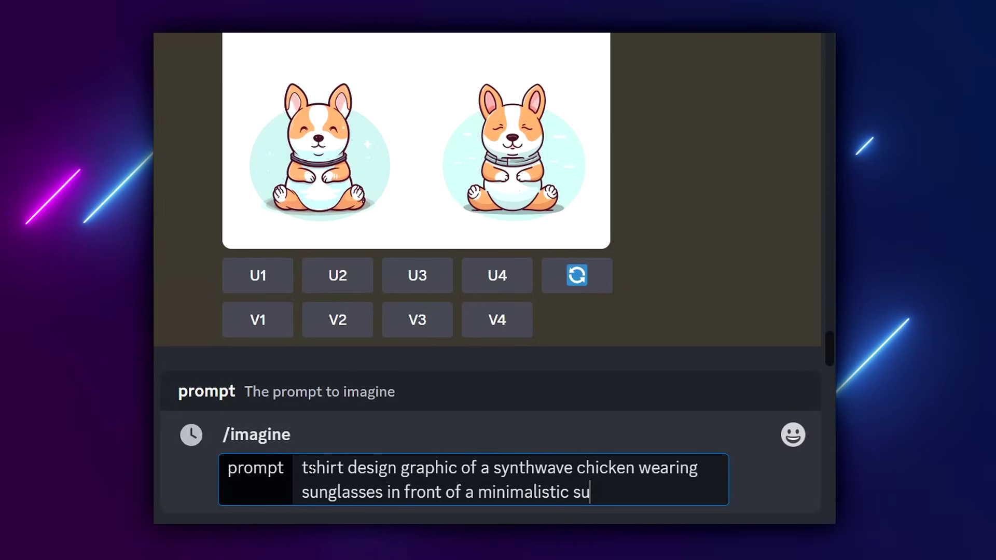
{"action": "type", "text": "nset with a countour and"}
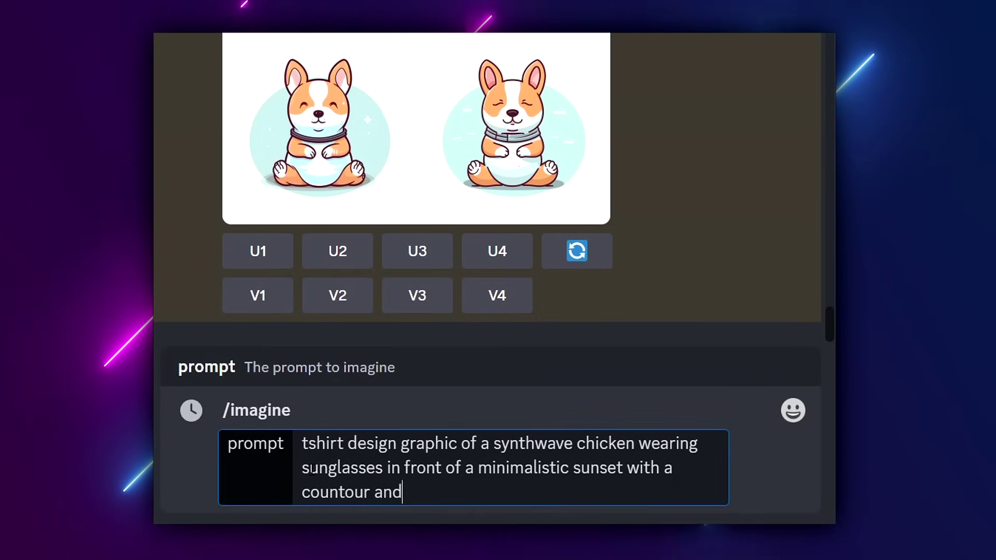
{"action": "type", "text": " dark background"}
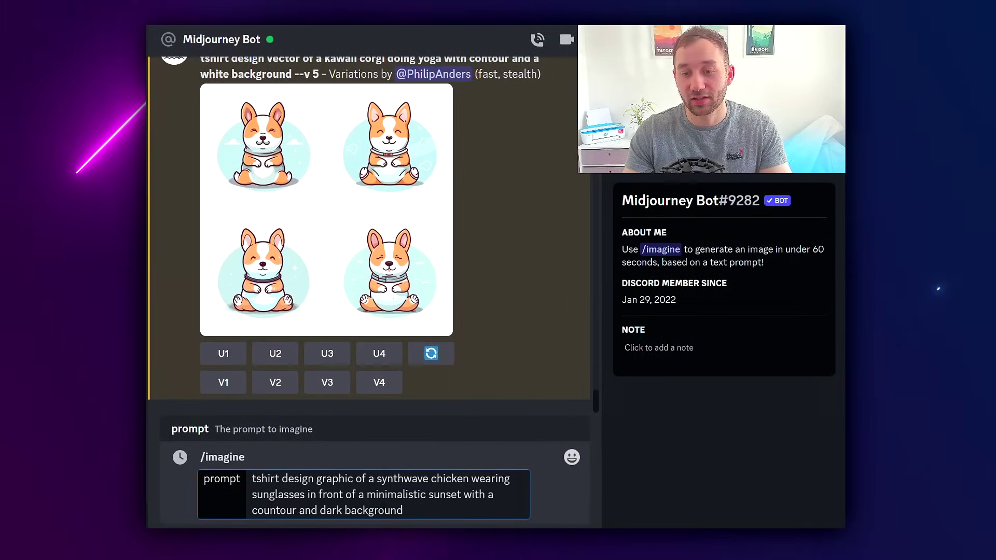
- Append the exclusion parameter "--no mockup" to the end of the synthwave chicken prompt
{"action": "left_click_drag", "start_coordinate": [403, 510], "coordinate": [247, 518]}
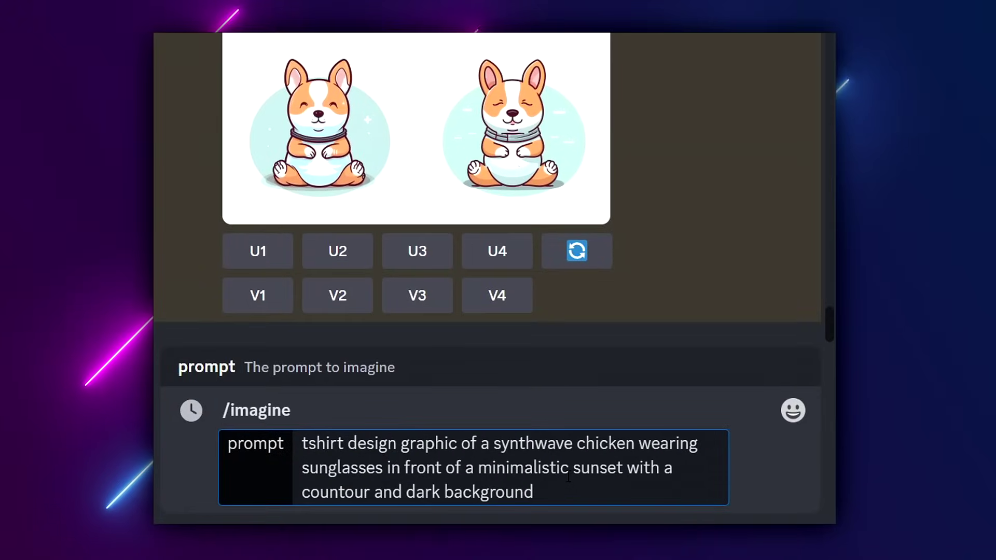
{"action": "type", "text": "--"}
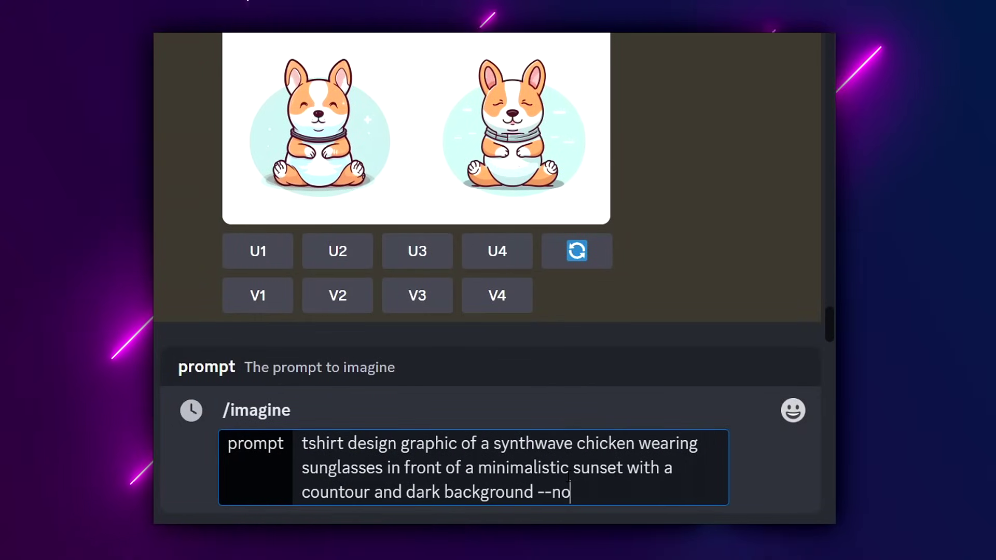
{"action": "type", "text": "no mo"}
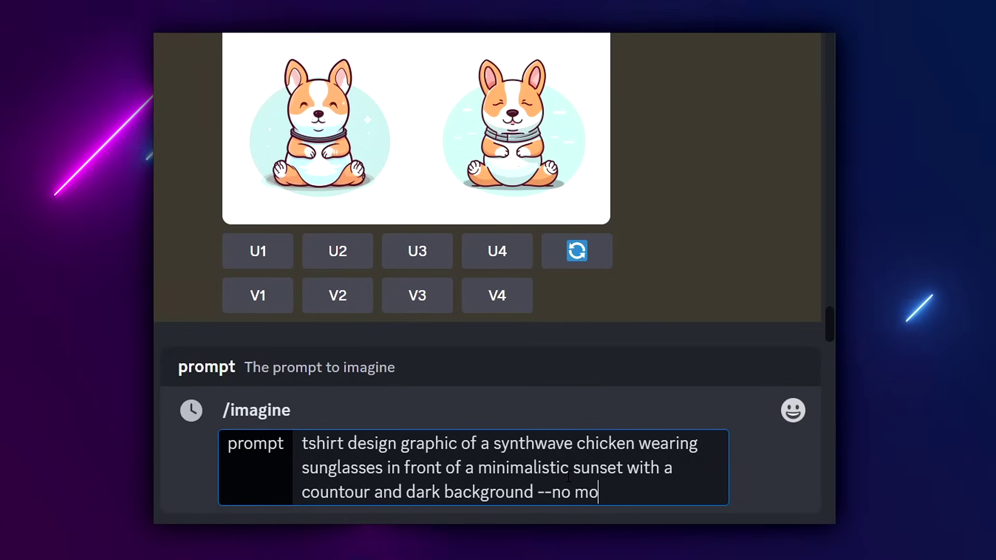
{"action": "type", "text": "ckup"}
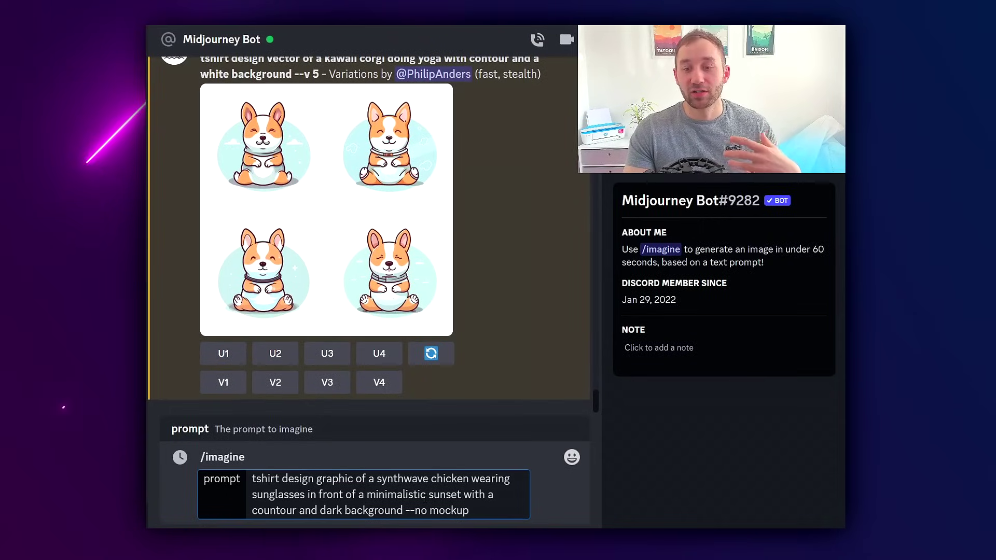
{"action": "double_click", "coordinate": [265, 478]}
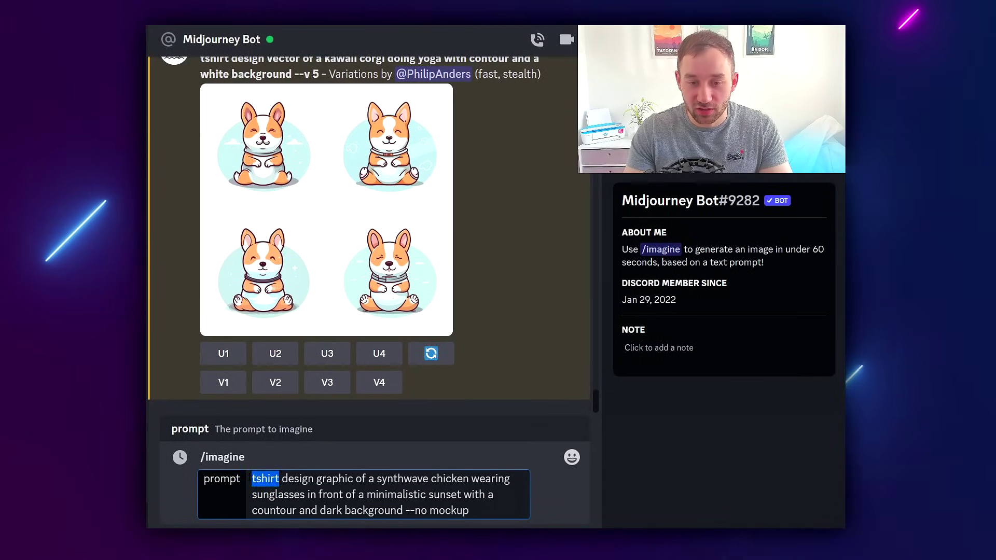
{"action": "double_click", "coordinate": [297, 479]}
{"action": "left_click_drag", "start_coordinate": [255, 479], "coordinate": [279, 479]}
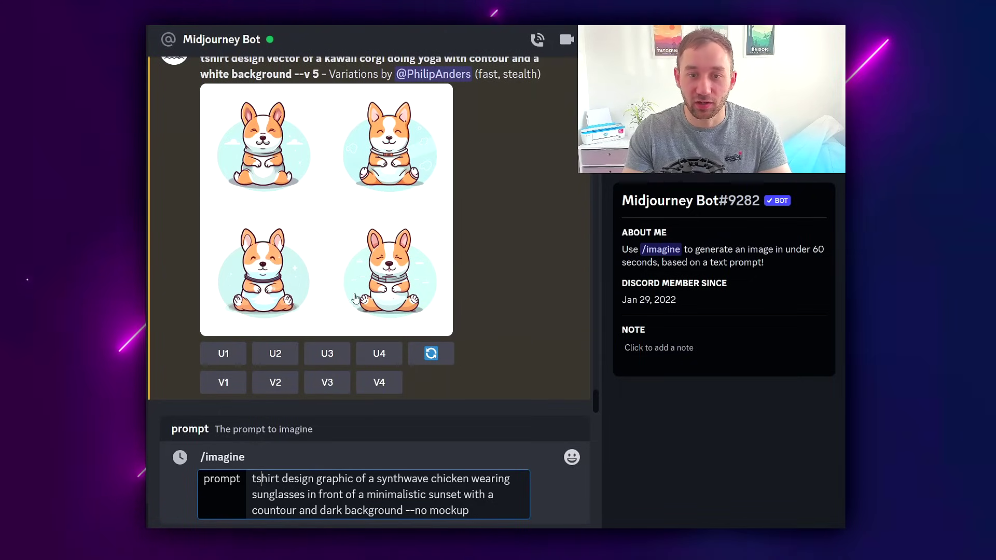
{"action": "key", "text": "ctrl+End"}
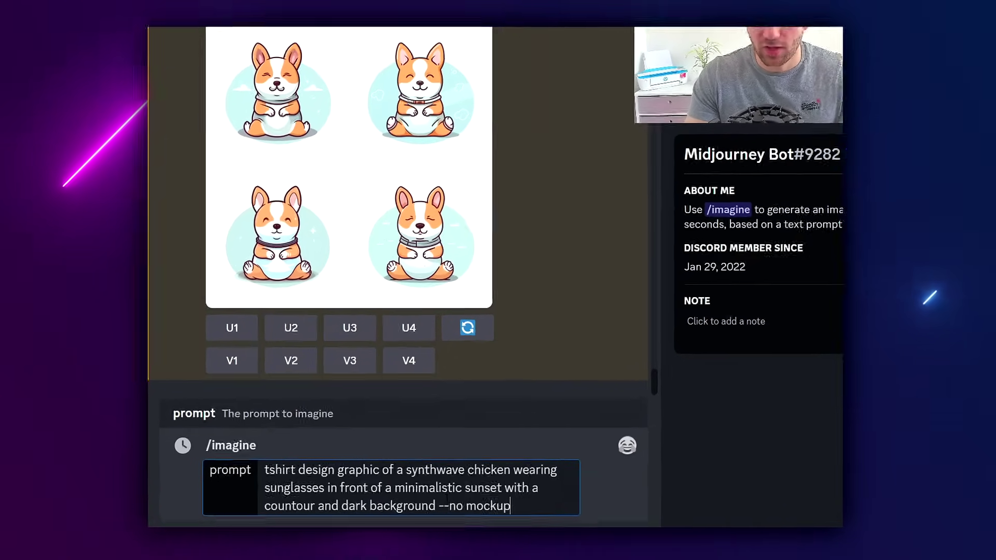
{"action": "left_click_drag", "start_coordinate": [443, 506], "coordinate": [513, 505]}
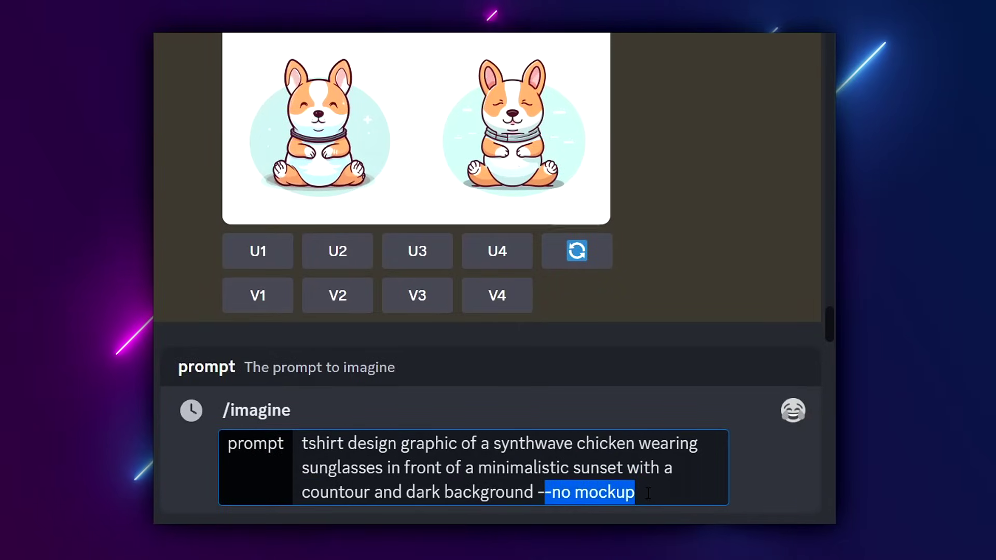
{"action": "left_click", "coordinate": [648, 493]}
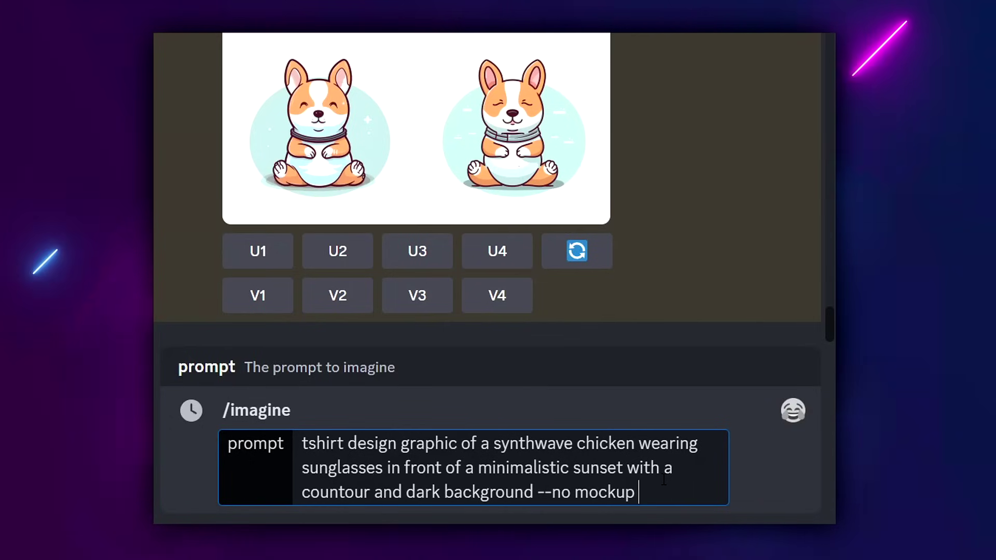
- Try the version parameter "--v 5" after "--no mockup", and submit the synthwave chicken prompt without it
{"action": "type", "text": "--"}
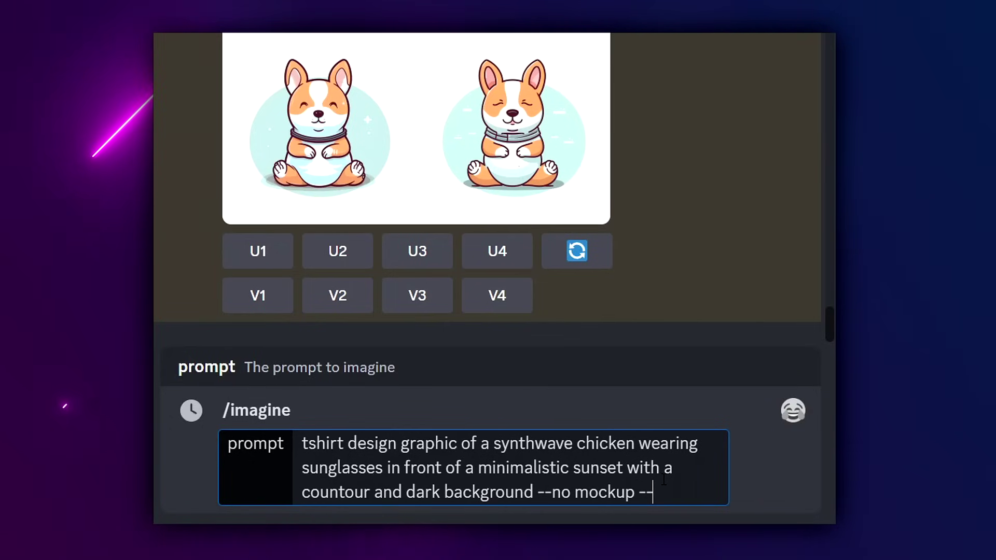
{"action": "type", "text": "v 5"}
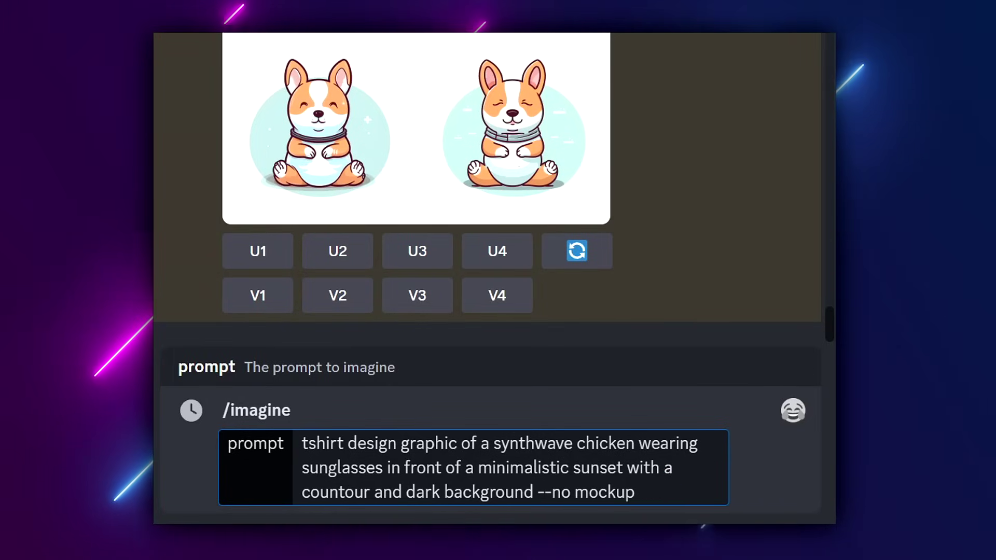
{"action": "key", "text": "Return"}
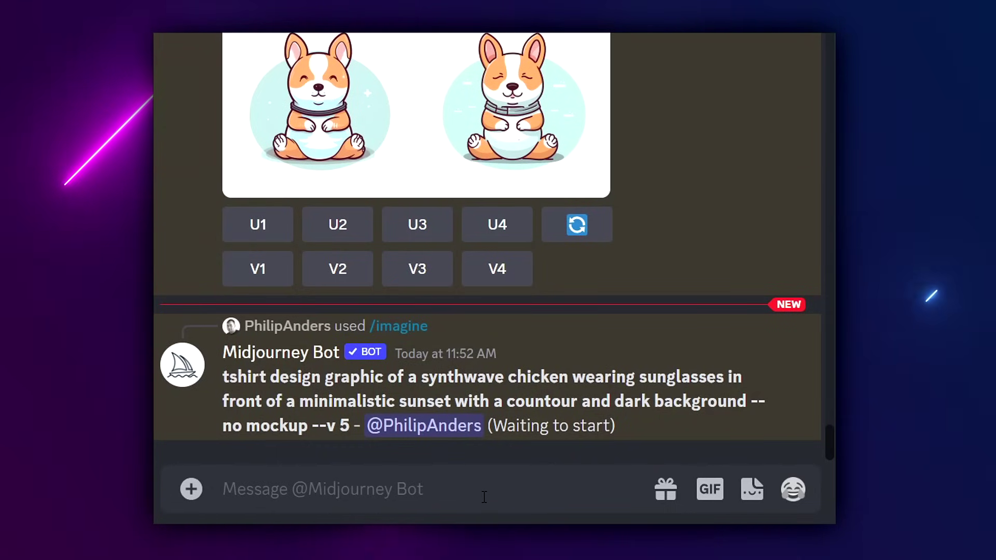
- Open the Midjourney settings and switch the model to MJ version 4 and back to MJ version 5
{"action": "type", "text": "/se"}
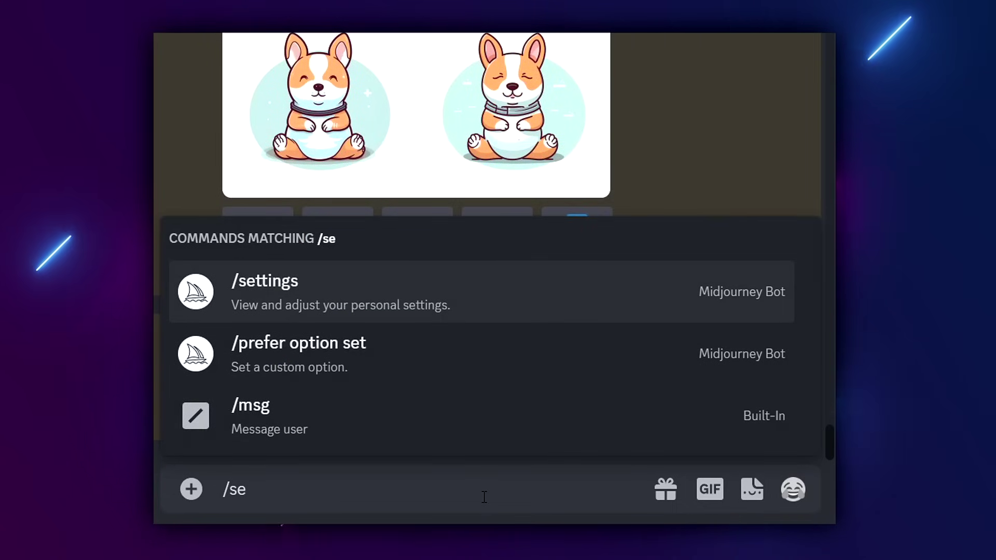
{"action": "key", "text": "Return"}
{"action": "key", "text": "Return"}
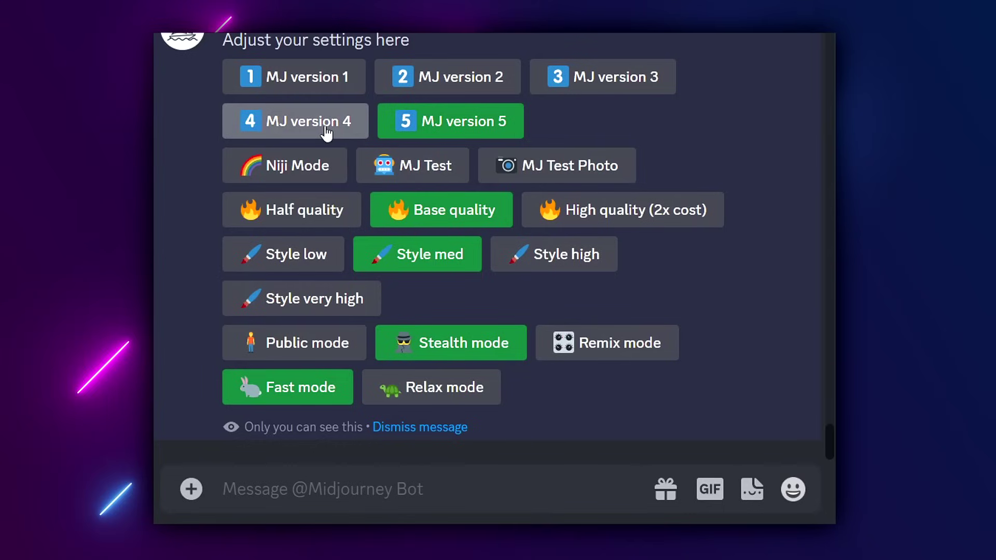
{"action": "left_click", "coordinate": [278, 135]}
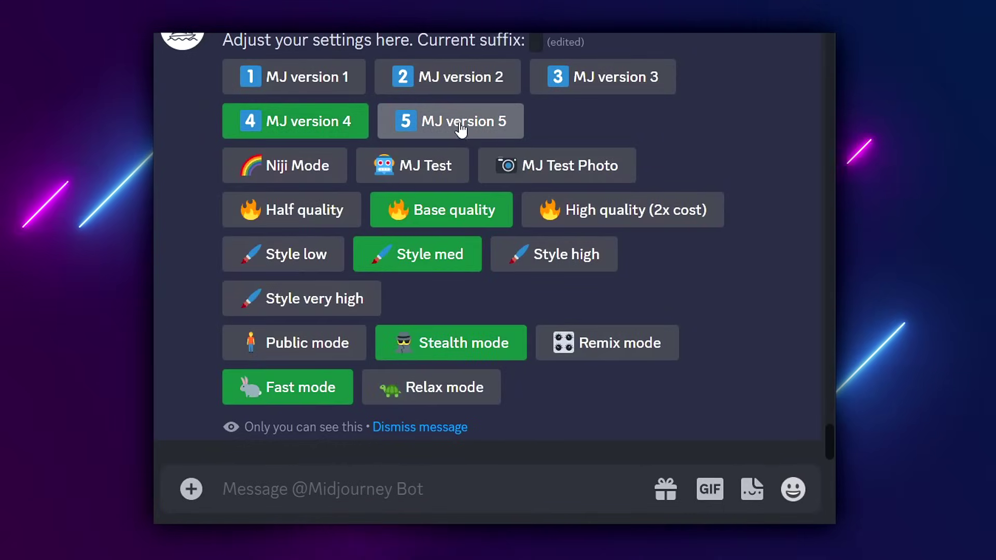
{"action": "left_click", "coordinate": [459, 127]}
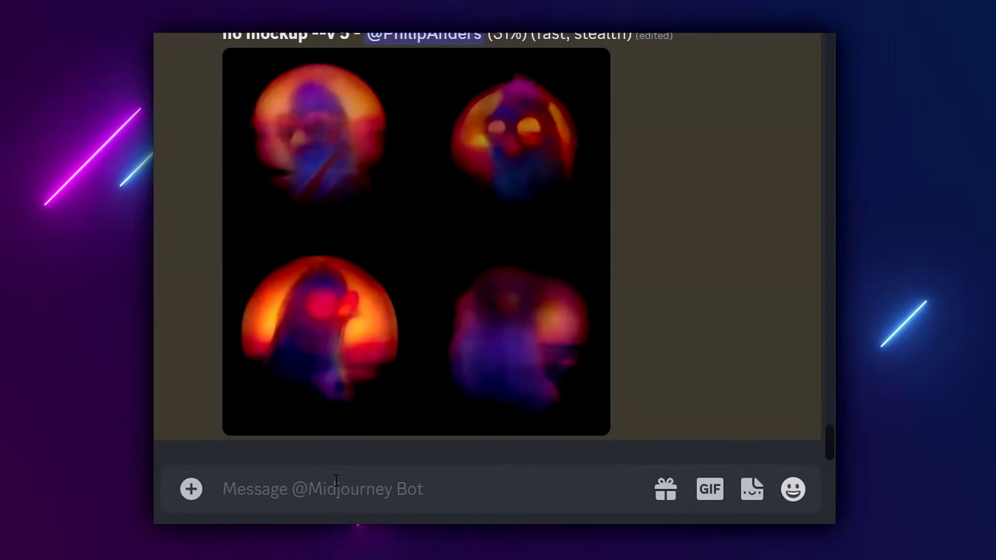
- Submit the same synthwave chicken prompt with "--no mockup" a second time to generate another set of images
{"action": "type", "text": "tshirt design graphic of a synthwave chicken wearing sunglasses in front of a minimalistic sunset with a countour and dark background --no mockup"}
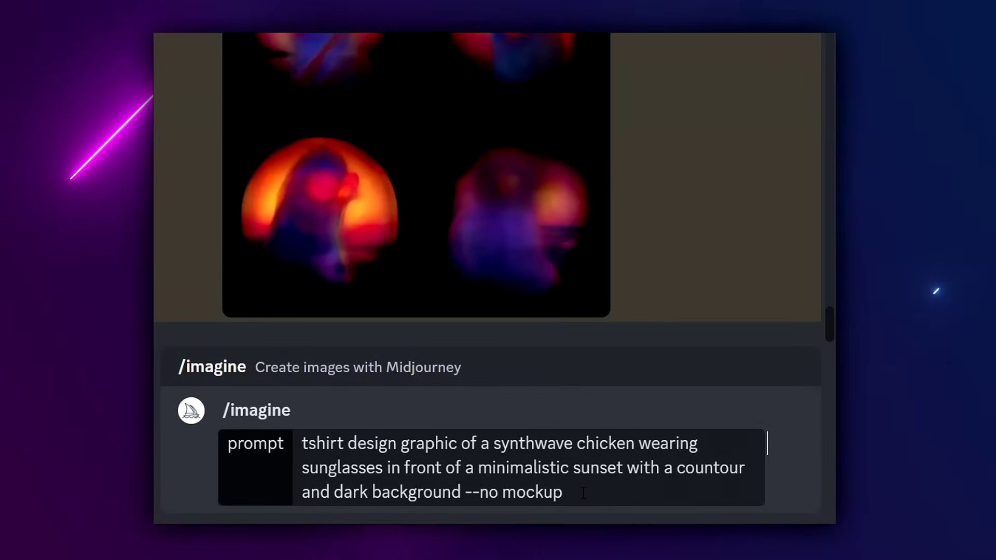
{"action": "left_click", "coordinate": [633, 487]}
{"action": "key", "text": "Return"}
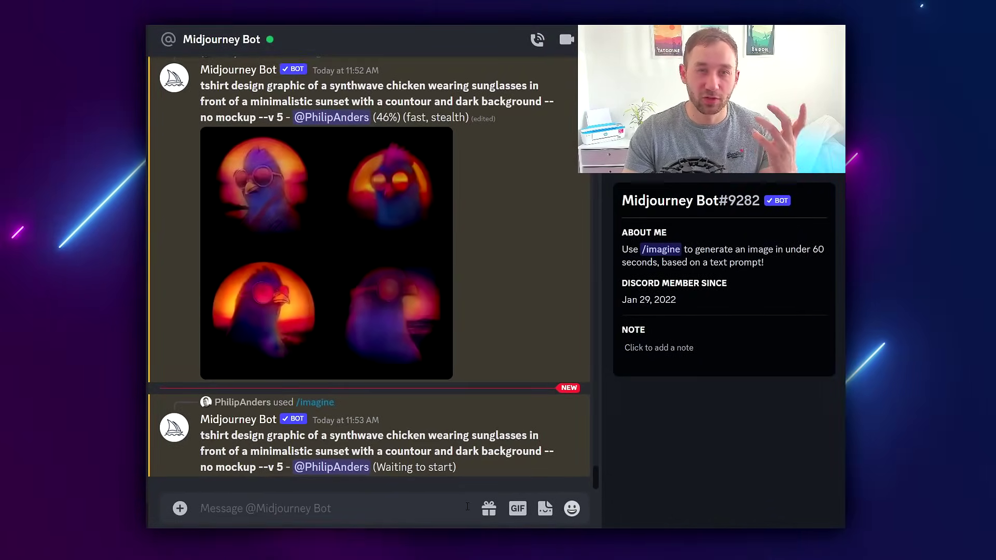
- Replace "synthwave" with "vintage", insert "vintage" before "sunset" in the chicken prompt, and submit it
{"action": "key", "text": "Up"}
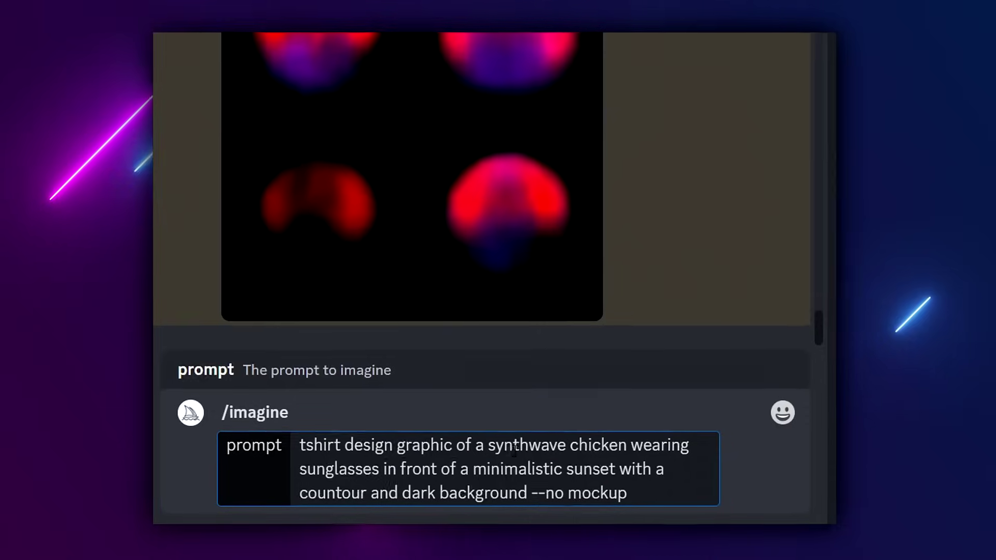
{"action": "double_click", "coordinate": [522, 445]}
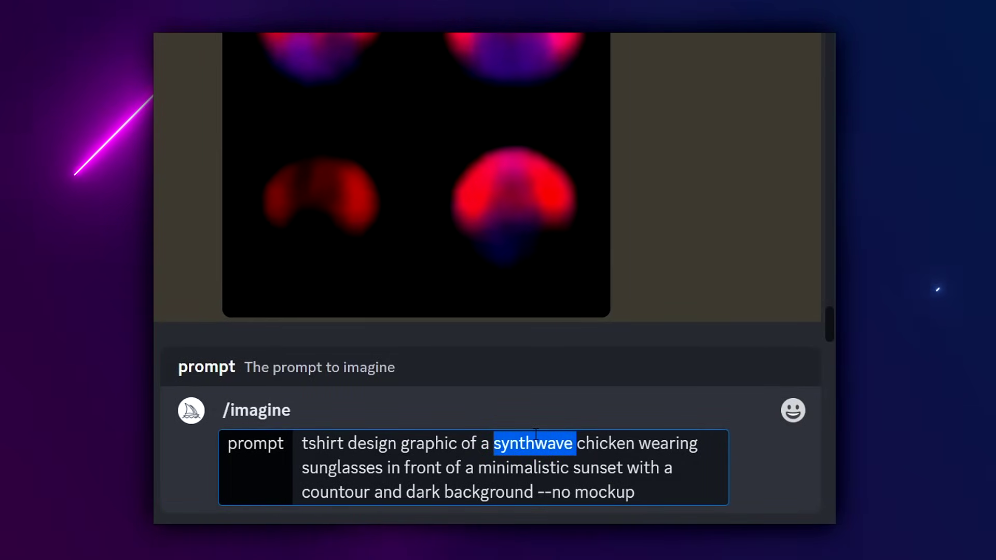
{"action": "type", "text": "vintage"}
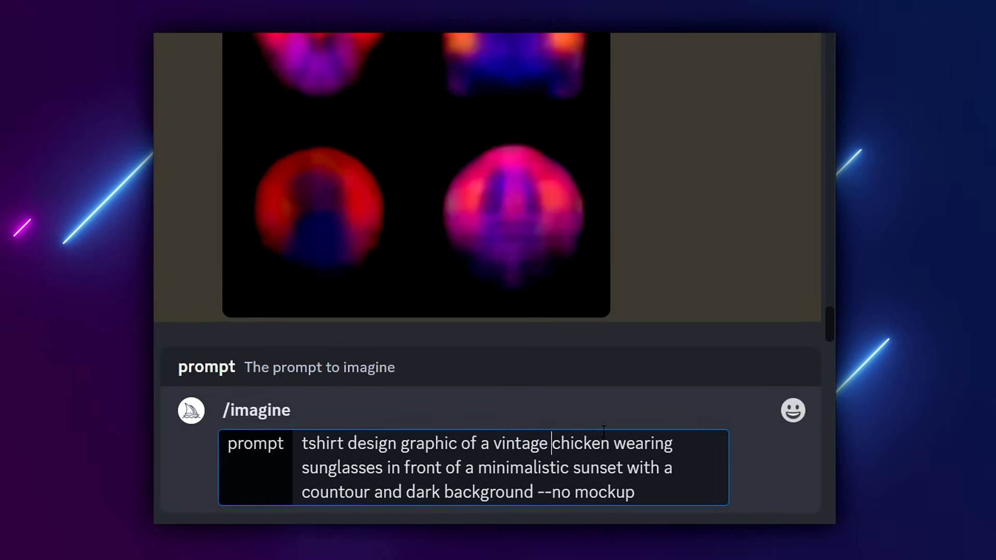
{"action": "type", "text": "intage"}
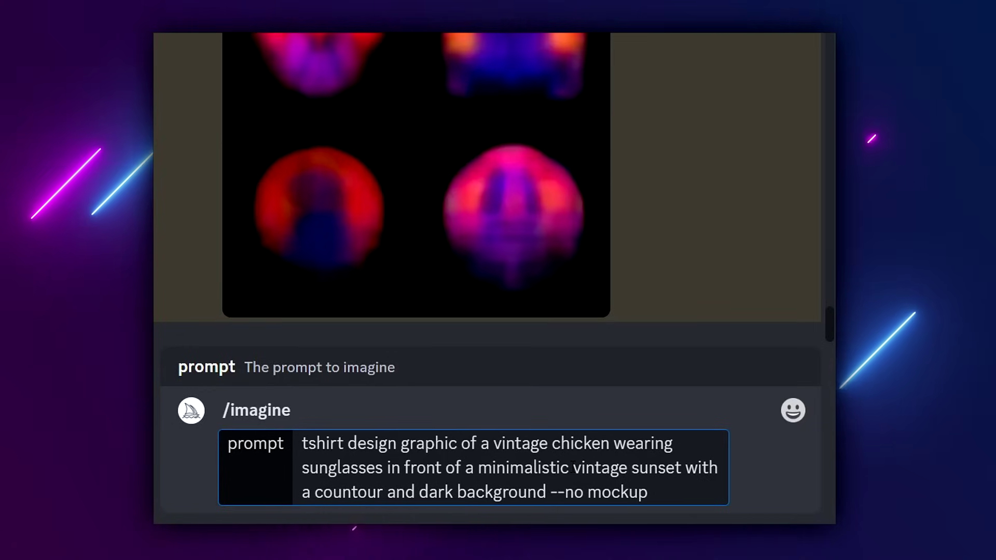
{"action": "key", "text": "Return"}
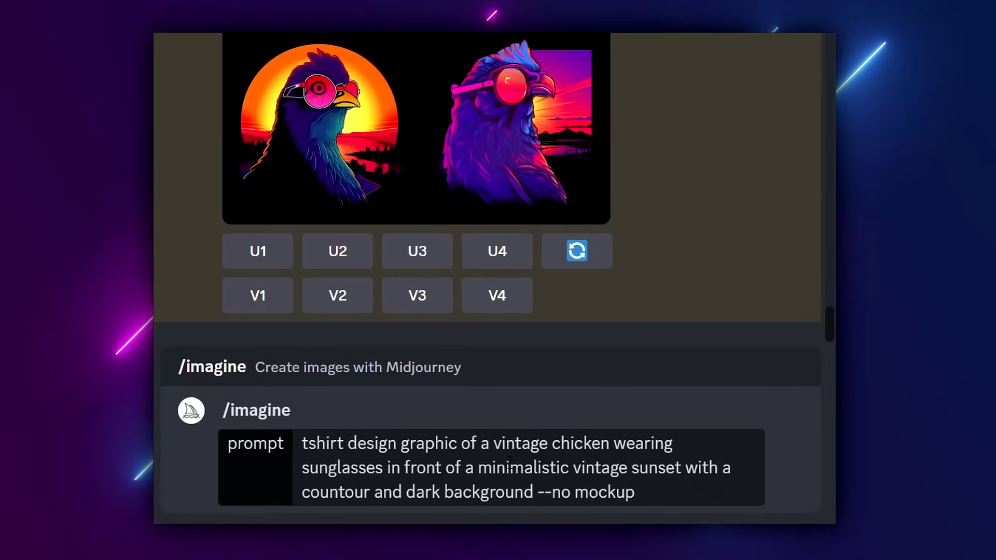
- Replace "vintage sunset" with "american flag" in the vintage chicken prompt, and rerun the synthwave chicken prompt for another set of images
{"action": "left_click", "coordinate": [576, 467]}
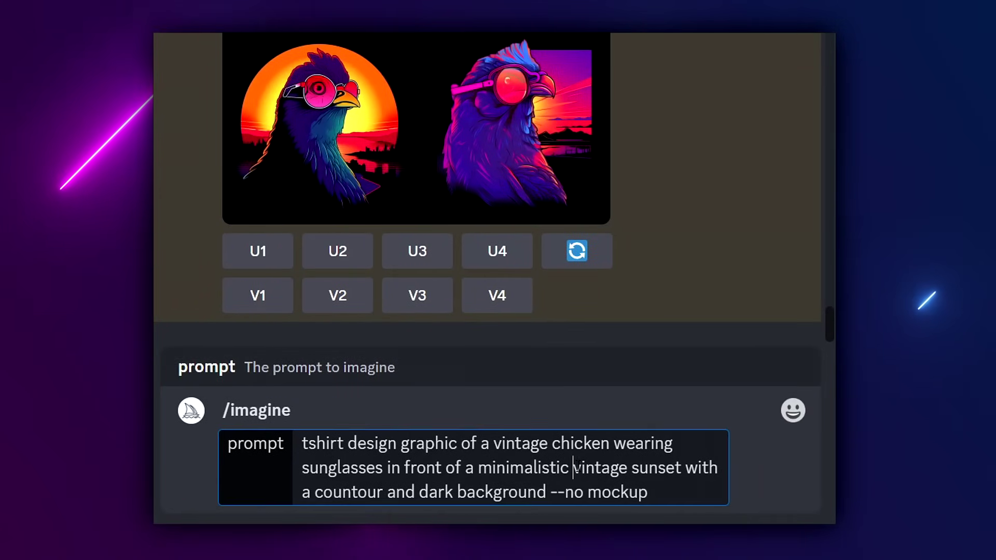
{"action": "left_click_drag", "start_coordinate": [677, 472], "coordinate": [681, 470]}
{"action": "type", "text": "american fla"}
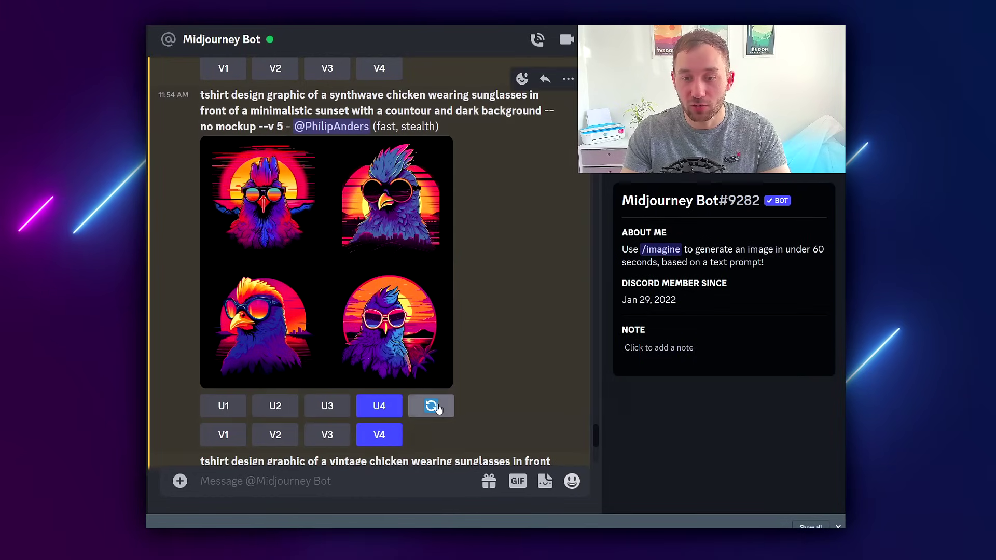
{"action": "left_click", "coordinate": [432, 408]}
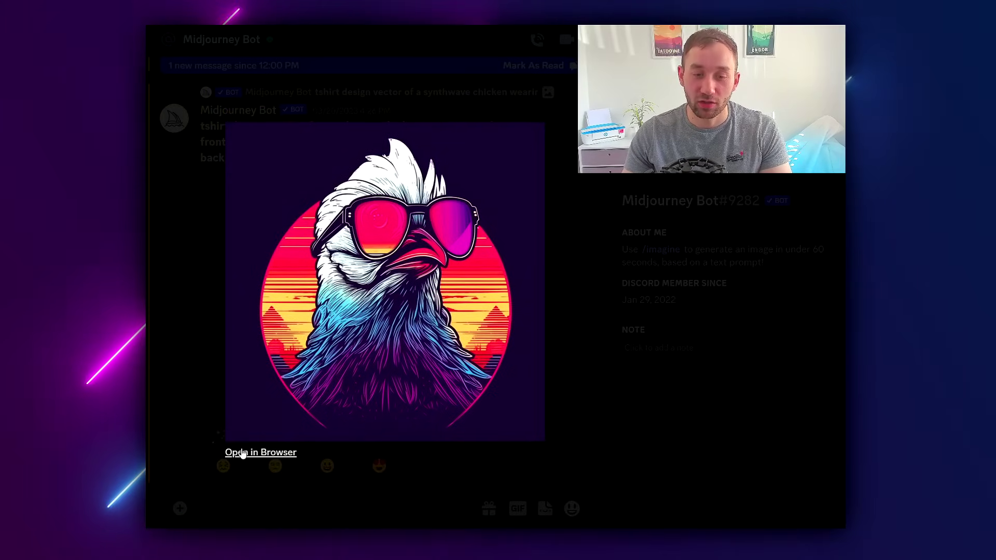
- Open the white-feathered synthwave chicken image in the browser, and download its upscaled output from Replicate
{"action": "left_click", "coordinate": [276, 454]}
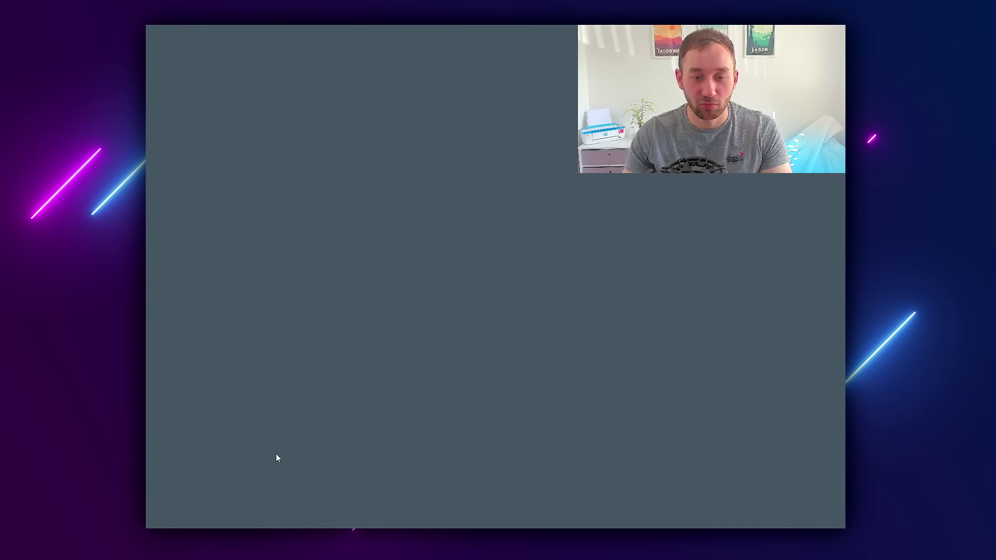
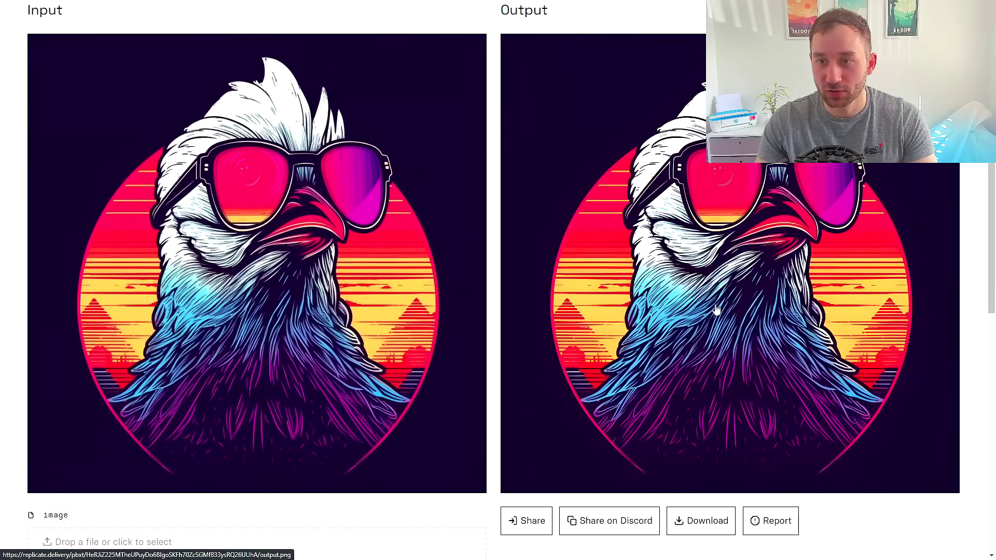
{"action": "left_click", "coordinate": [689, 527]}
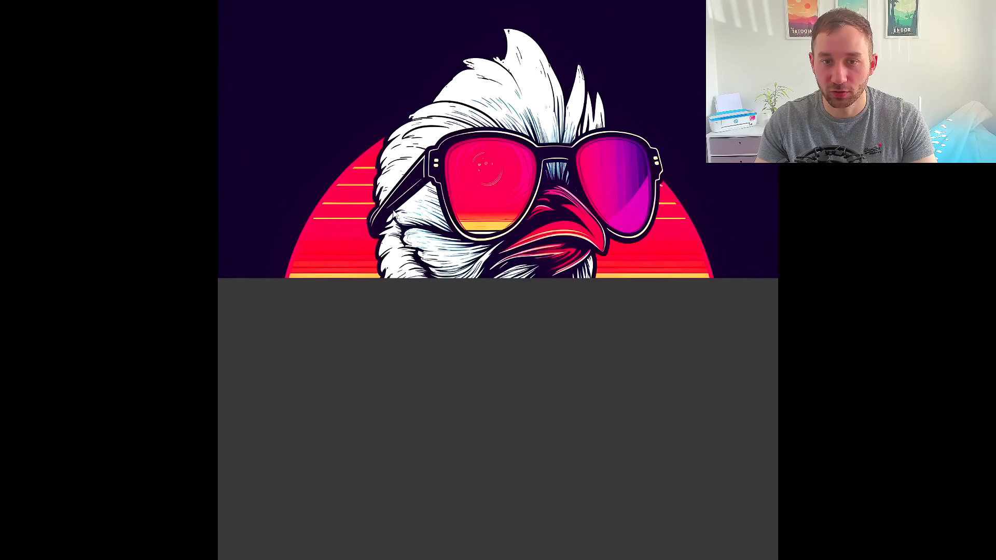
{"action": "right_click", "coordinate": [318, 251]}
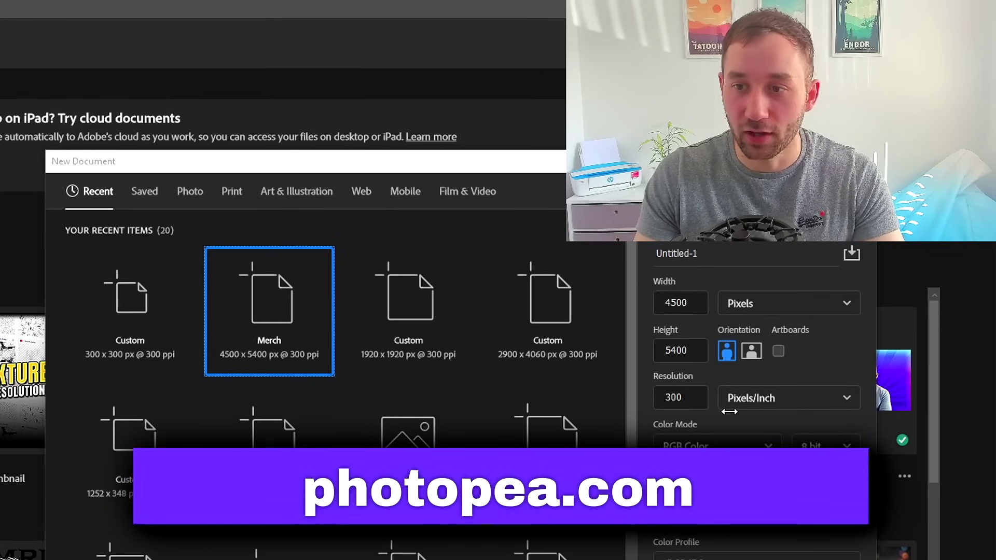
- Create a new Photoshop document from the Merch preset, 4500 x 5400 pixels at 300 pixels/inch with a black background
{"action": "left_click", "coordinate": [662, 305]}
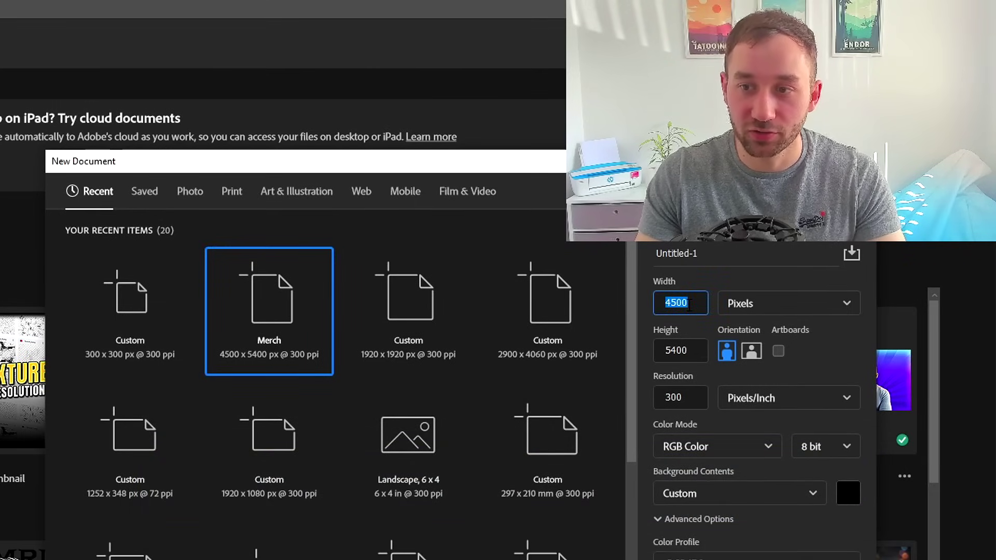
{"action": "left_click", "coordinate": [688, 353]}
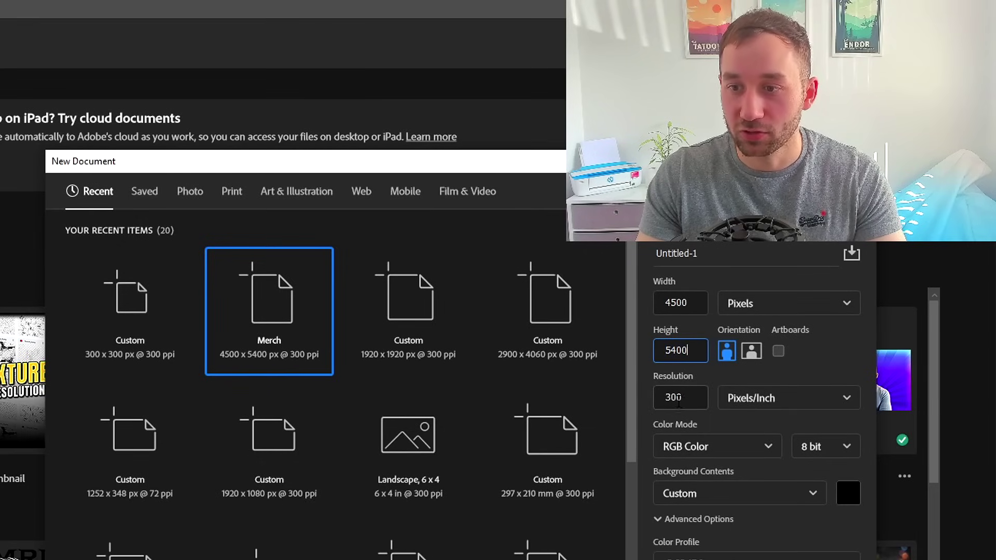
{"action": "left_click", "coordinate": [667, 397]}
{"action": "left_click", "coordinate": [736, 351]}
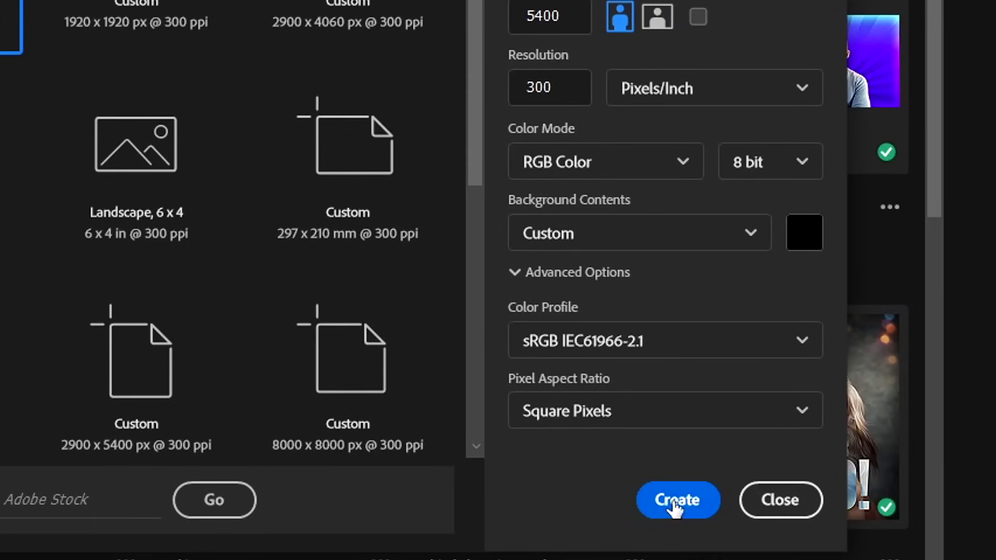
{"action": "left_click", "coordinate": [675, 502]}
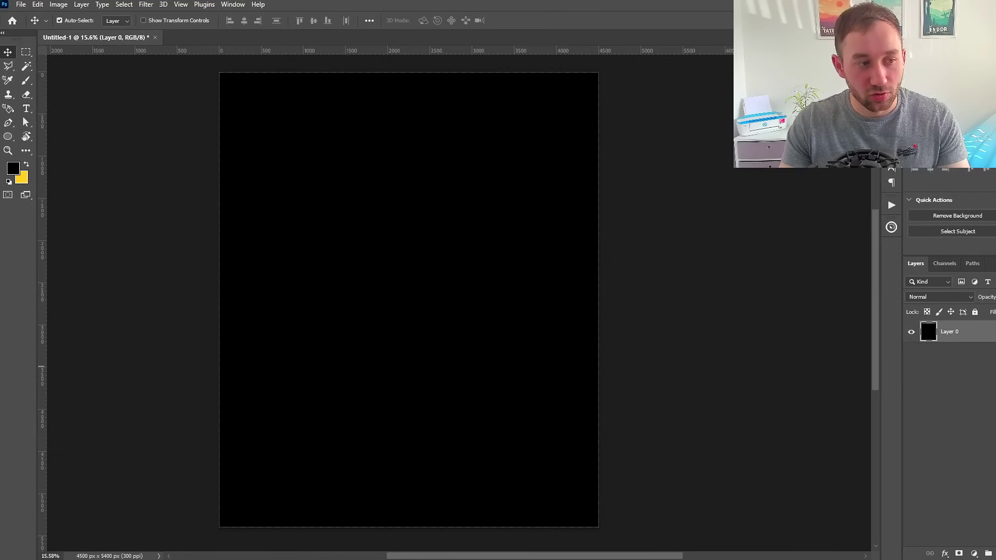
- Place the upscaled chicken image across the full width of the black canvas
{"action": "left_click_drag", "start_coordinate": [1, 367], "coordinate": [377, 275]}
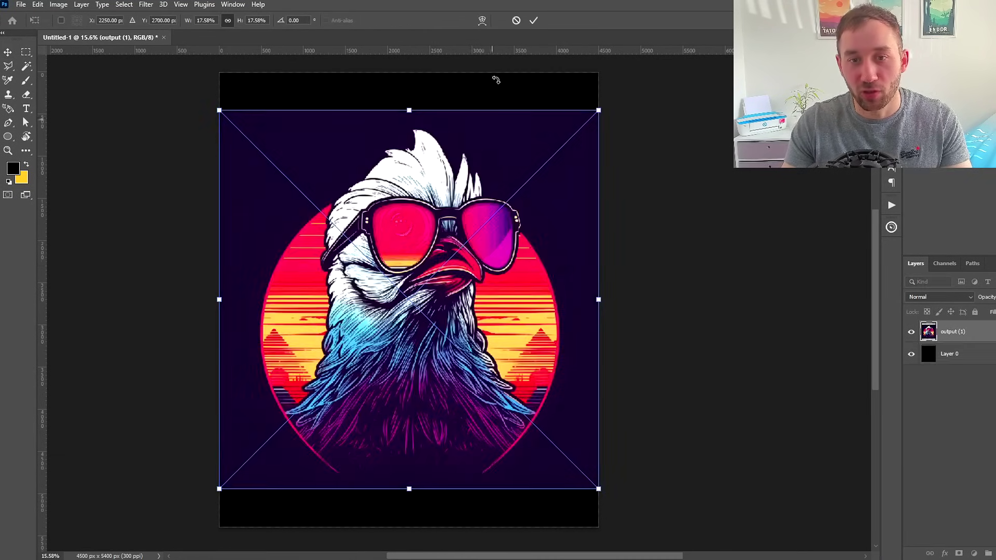
{"action": "left_click", "coordinate": [534, 21]}
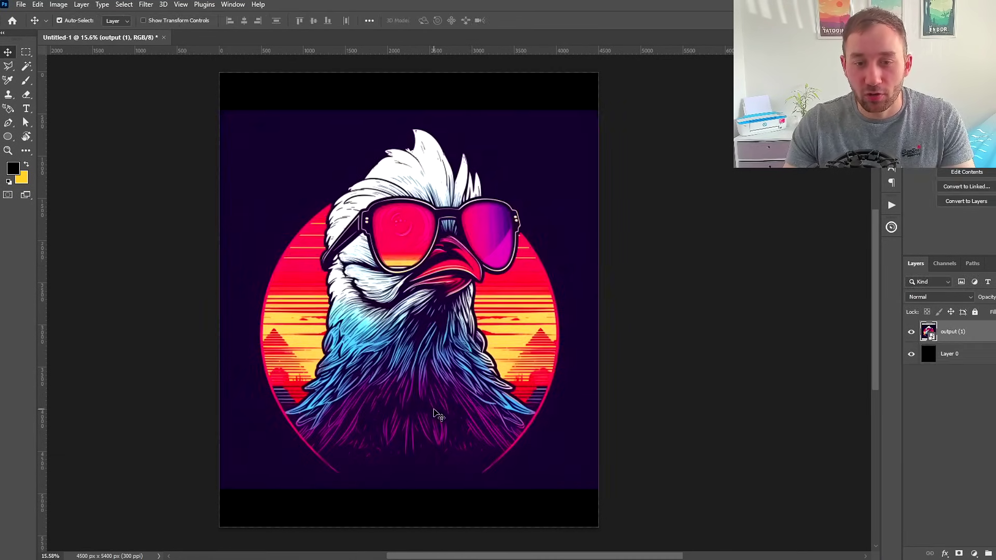
- Try selecting the dark purple background of the chicken image with the Magic Wand at a tolerance of 3
{"action": "scroll", "coordinate": [418, 441], "scroll_direction": "up", "scroll_amount": 3}
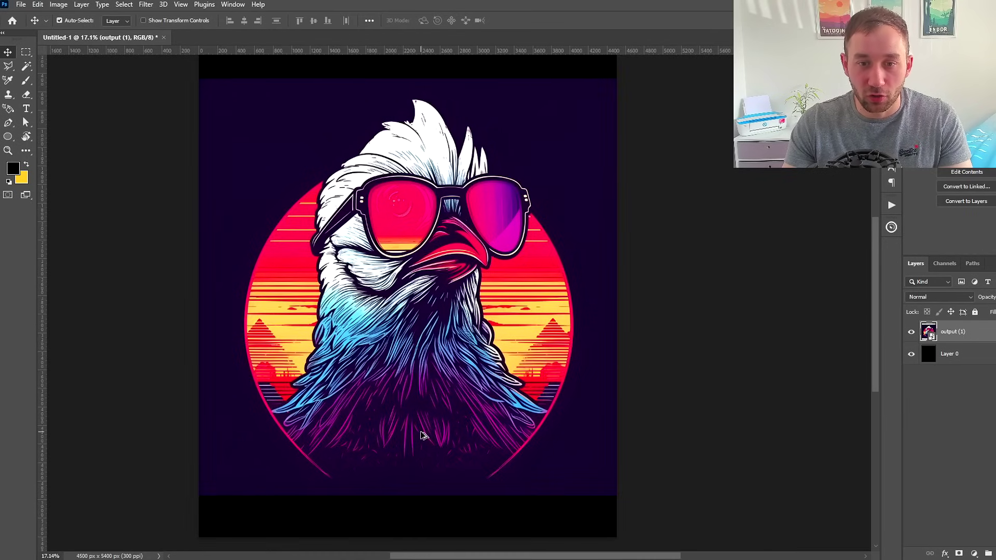
{"action": "left_click", "coordinate": [27, 67]}
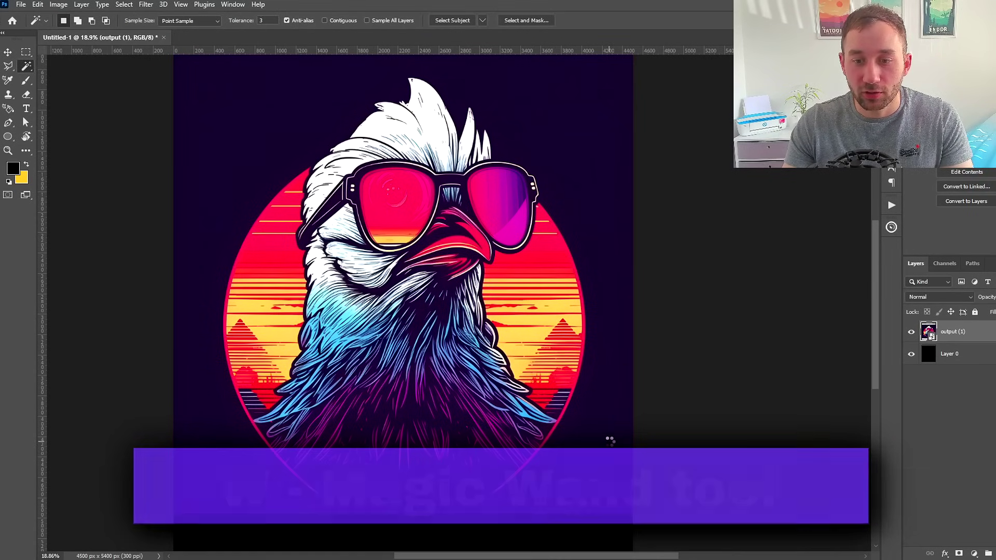
{"action": "left_click", "coordinate": [569, 456]}
{"action": "scroll", "coordinate": [354, 168], "scroll_direction": "up", "scroll_amount": 5}
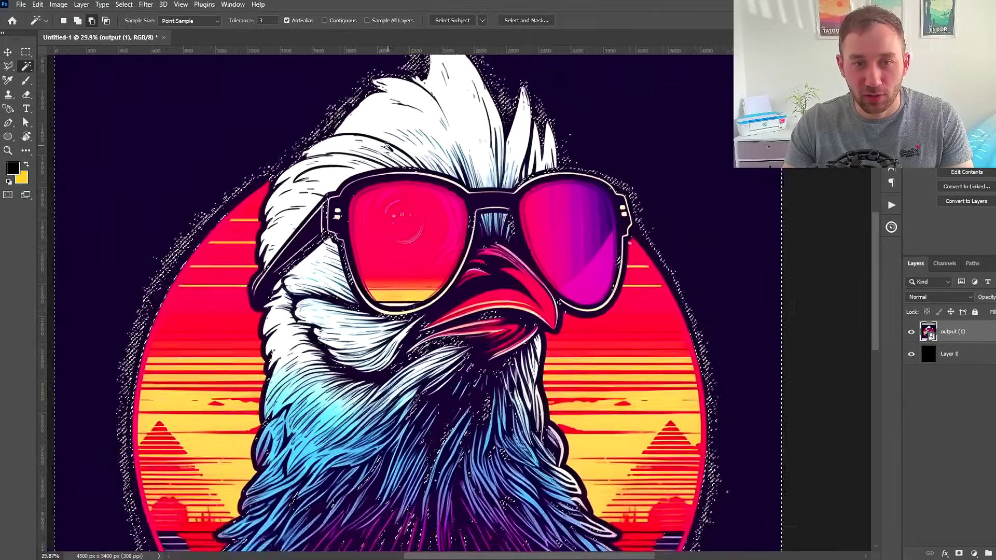
{"action": "scroll", "coordinate": [354, 167], "scroll_direction": "down", "scroll_amount": 4}
- Set the Magic Wand tolerance to 53, reselect the purple background, and inspect the selection around the neck feathers
{"action": "left_click", "coordinate": [268, 20]}
{"action": "type", "text": "53"}
{"action": "key", "text": "Return"}
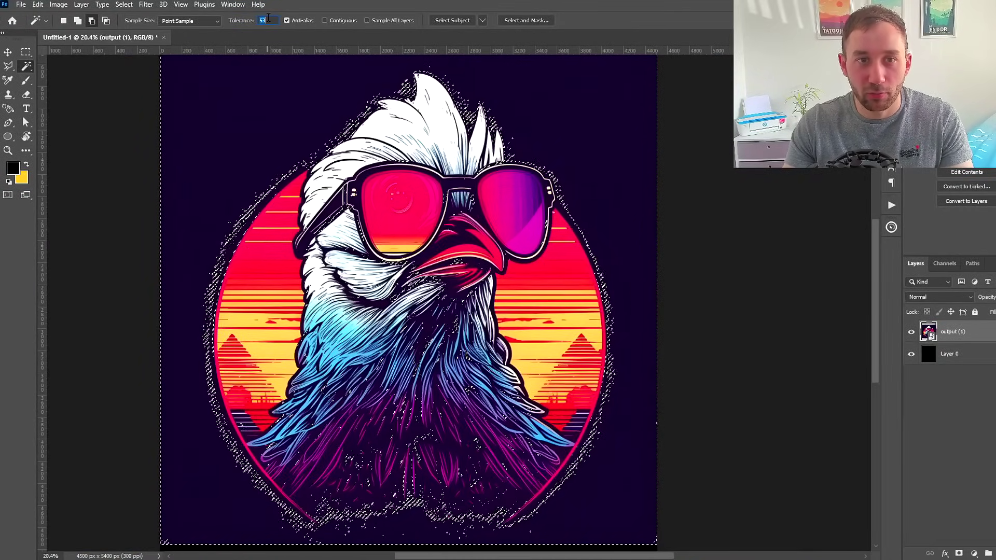
{"action": "key", "text": "ctrl+d"}
{"action": "left_click", "coordinate": [628, 266]}
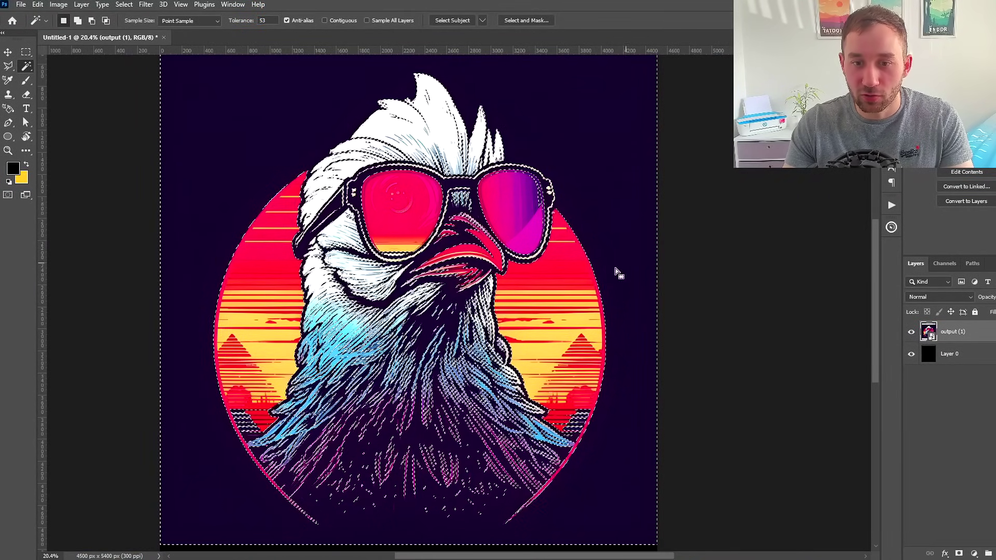
{"action": "scroll", "coordinate": [407, 353], "scroll_direction": "up", "scroll_amount": 6}
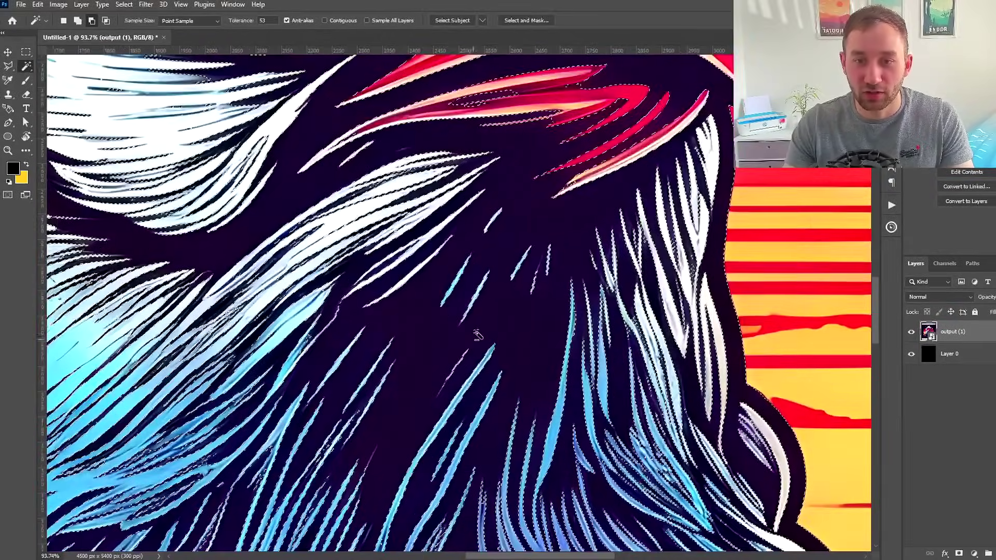
{"action": "scroll", "coordinate": [473, 334], "scroll_direction": "down", "scroll_amount": 3}
{"action": "scroll", "coordinate": [483, 348], "scroll_direction": "down", "scroll_amount": 5}
- Set the Magic Wand tolerance to 23, return to the Move tool, and clear the background selection
{"action": "left_click_drag", "start_coordinate": [259, 21], "coordinate": [278, 23]}
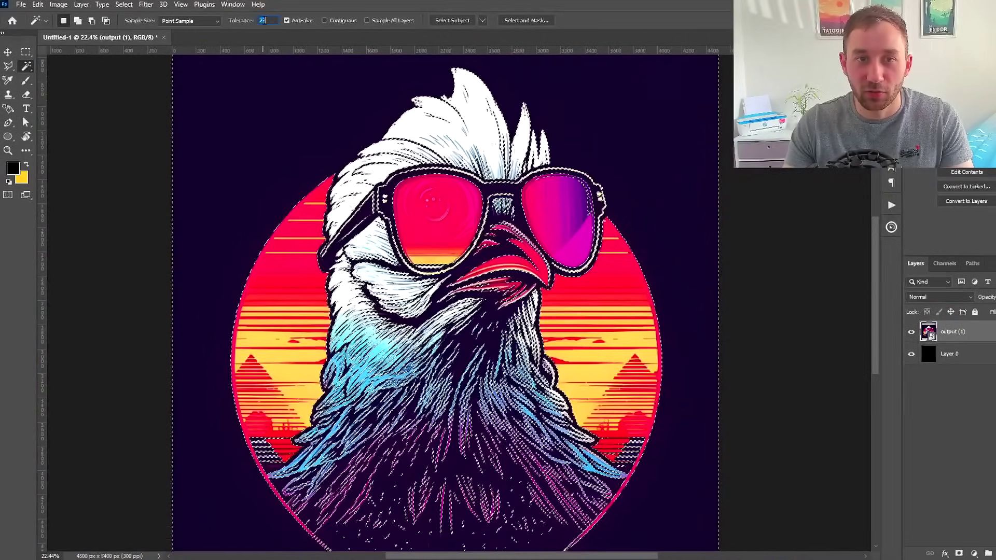
{"action": "scroll", "coordinate": [111, 62], "scroll_direction": "down", "scroll_amount": 1}
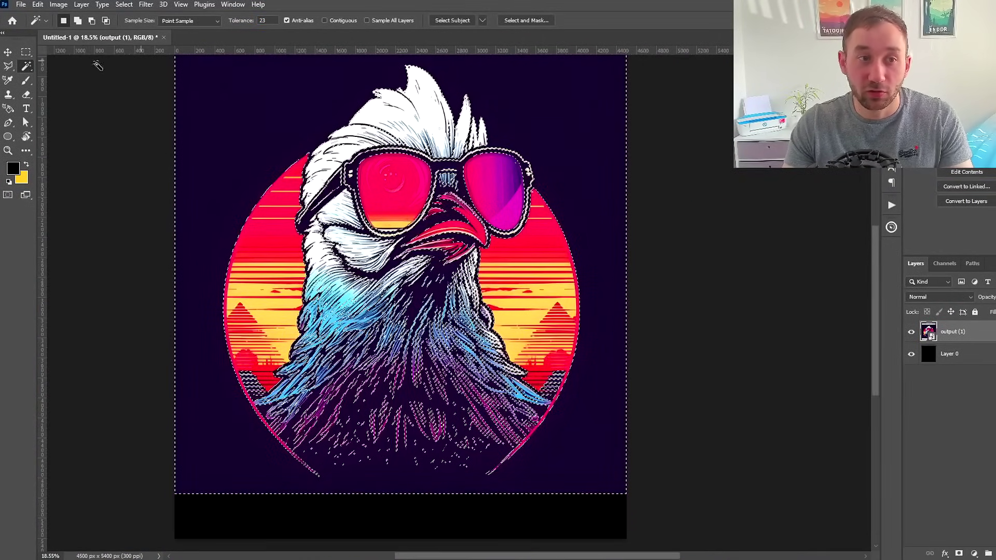
{"action": "left_click", "coordinate": [7, 53]}
{"action": "key", "text": "ctrl+d"}
{"action": "left_click", "coordinate": [143, 196]}
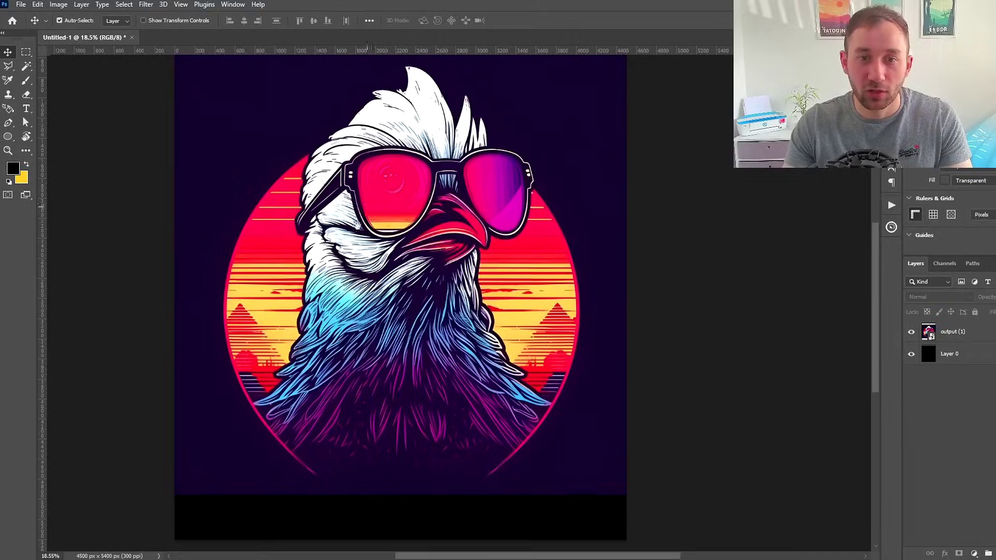
{"action": "left_click_drag", "start_coordinate": [373, 207], "coordinate": [352, 244]}
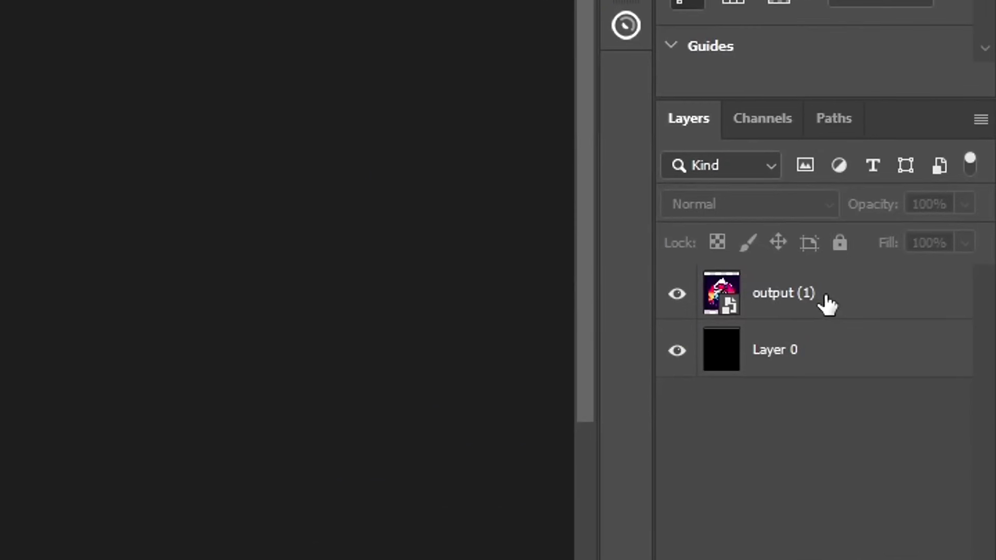
- Make the "output (1)" layer active and run Select Subject on the chicken and sunset artwork
{"action": "left_click", "coordinate": [944, 335]}
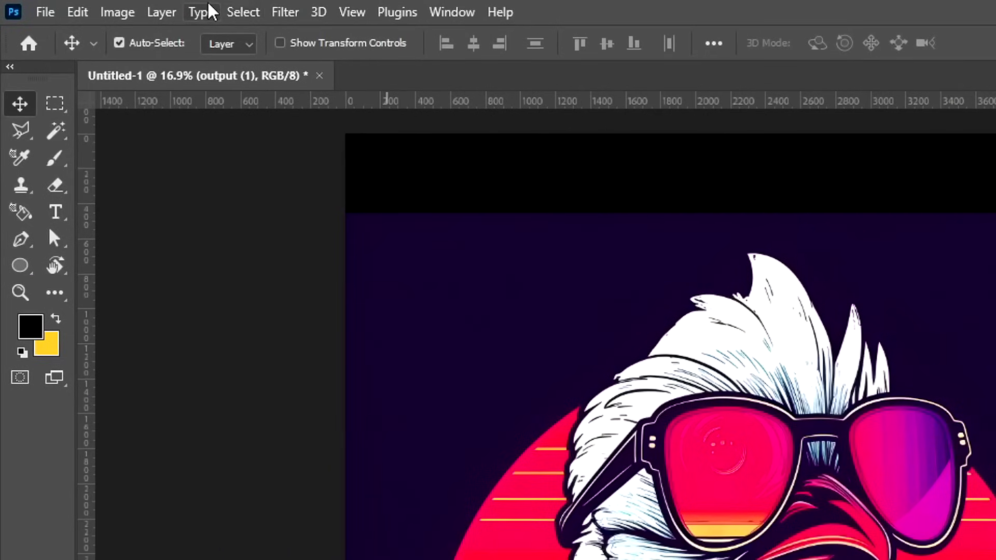
{"action": "left_click", "coordinate": [210, 10]}
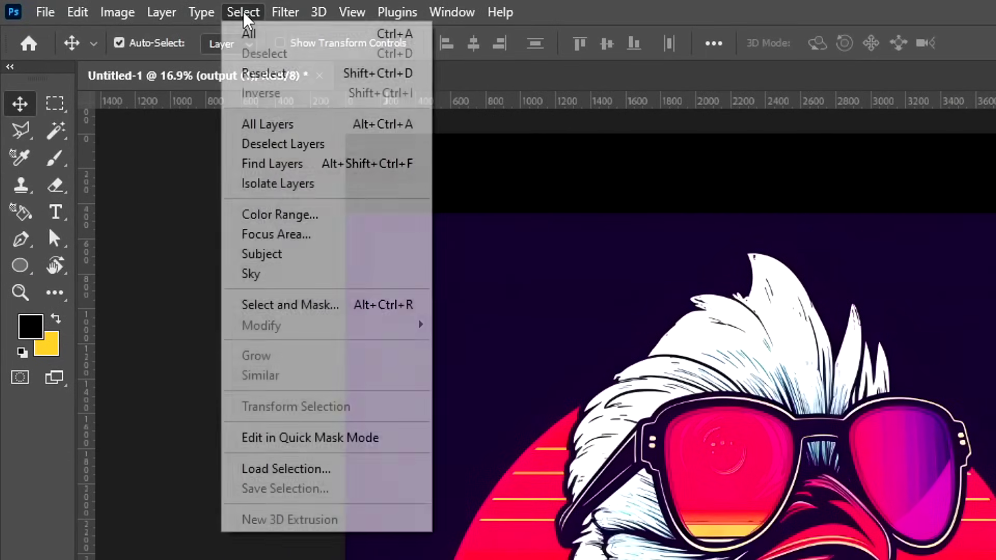
{"action": "left_click", "coordinate": [317, 265]}
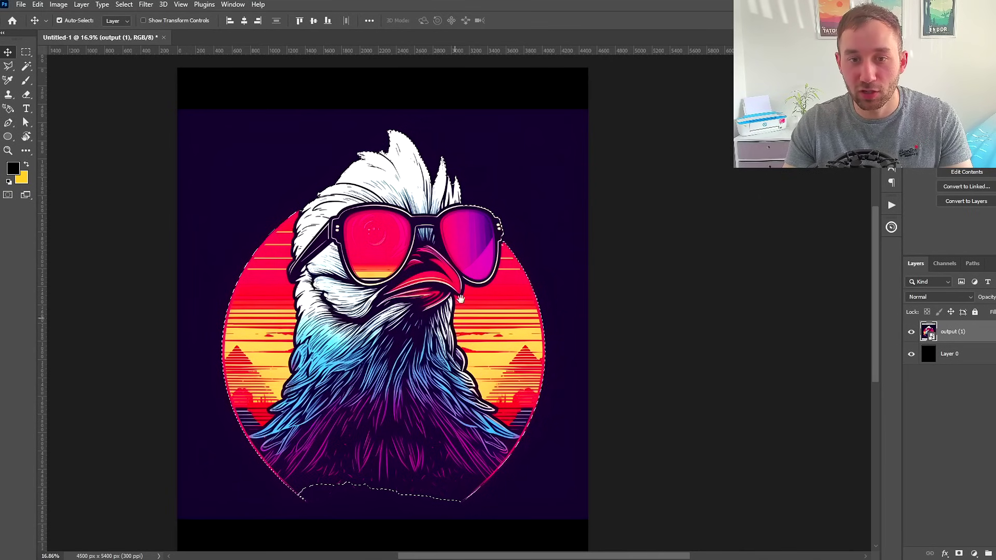
- Check the selection along the artwork's lower edge and add it as a layer mask on "output (1)"
{"action": "left_click_drag", "start_coordinate": [457, 307], "coordinate": [475, 271]}
{"action": "scroll", "coordinate": [386, 356], "scroll_direction": "up", "scroll_amount": 3}
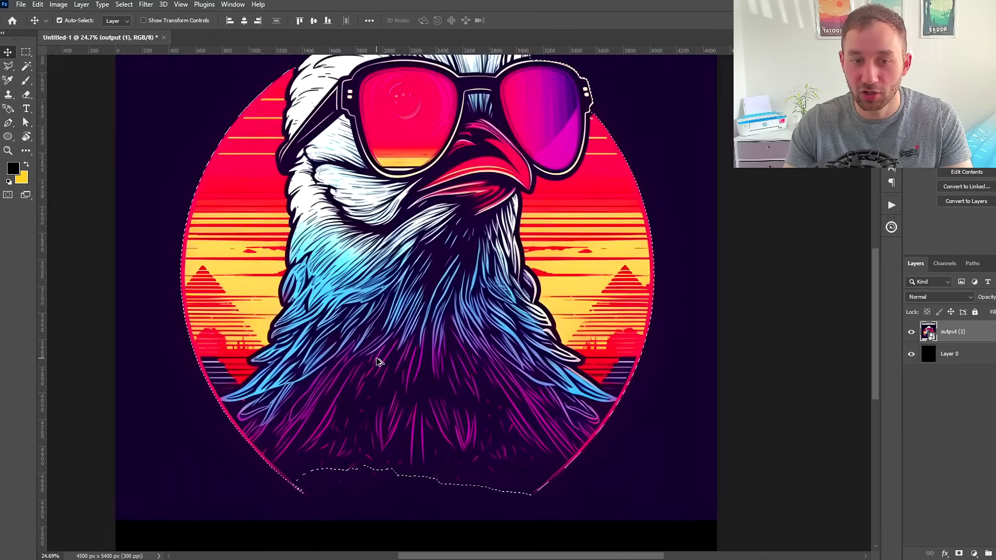
{"action": "scroll", "coordinate": [420, 510], "scroll_direction": "up", "scroll_amount": 2}
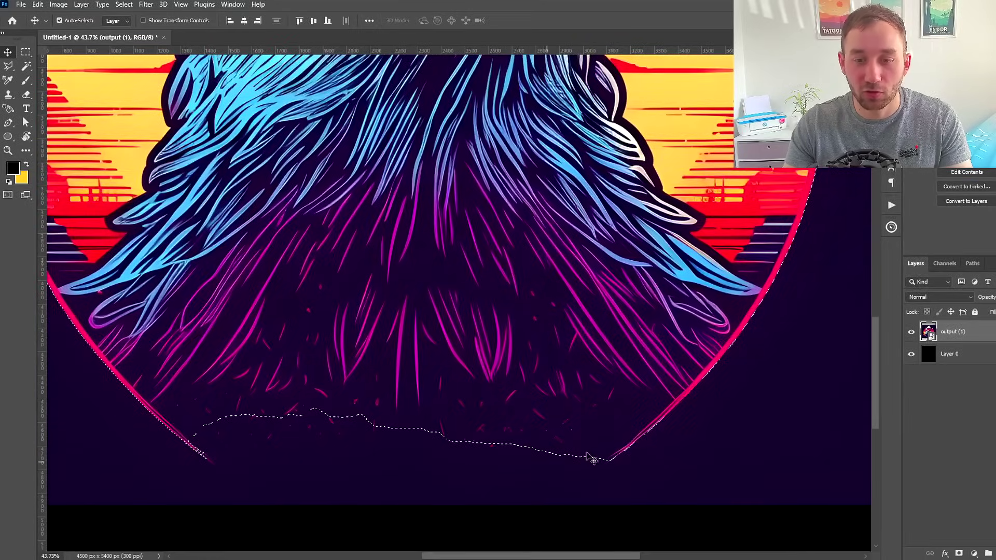
{"action": "scroll", "coordinate": [605, 454], "scroll_direction": "down", "scroll_amount": 2}
{"action": "scroll", "coordinate": [605, 454], "scroll_direction": "down", "scroll_amount": 2}
{"action": "left_click_drag", "start_coordinate": [633, 214], "coordinate": [593, 266]}
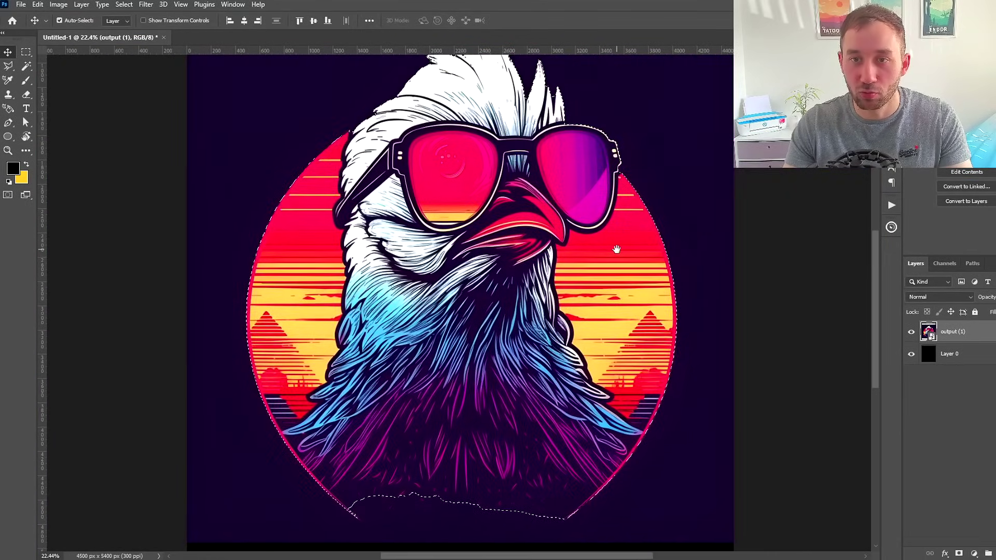
{"action": "scroll", "coordinate": [593, 266], "scroll_direction": "down", "scroll_amount": 1}
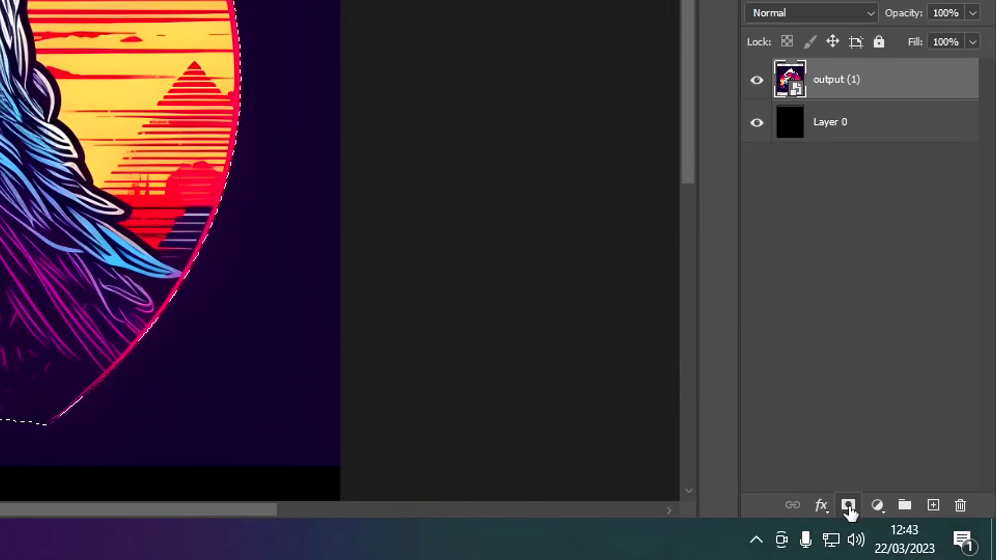
{"action": "left_click", "coordinate": [849, 510]}
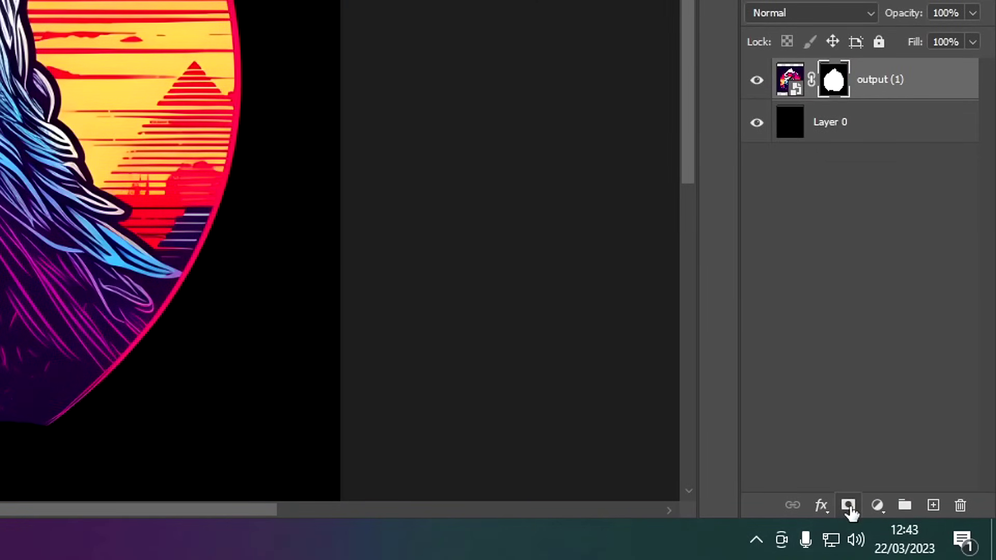
- Hide the black Layer 0 to inspect the cut-out on transparency, and show the layer again
{"action": "left_click", "coordinate": [760, 123]}
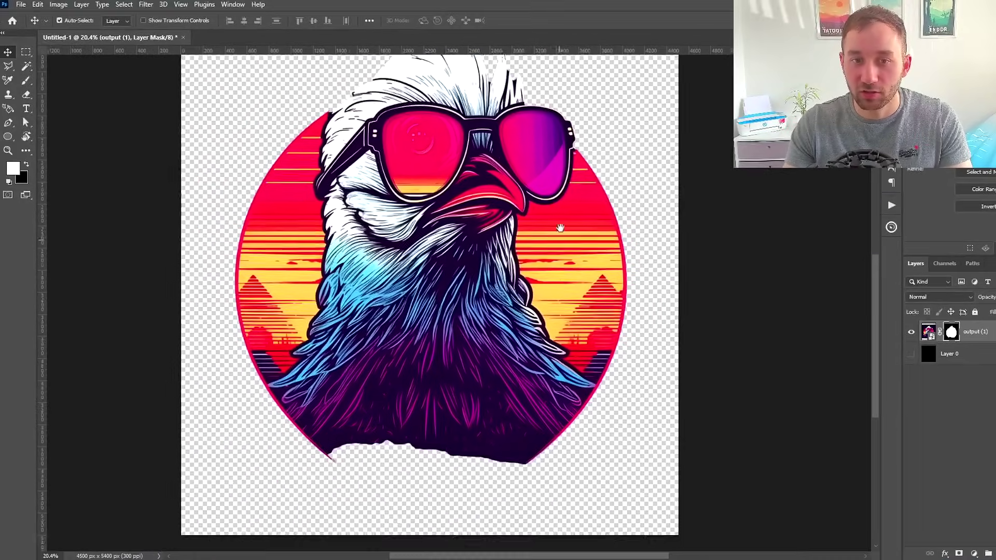
{"action": "left_click_drag", "start_coordinate": [518, 253], "coordinate": [541, 183]}
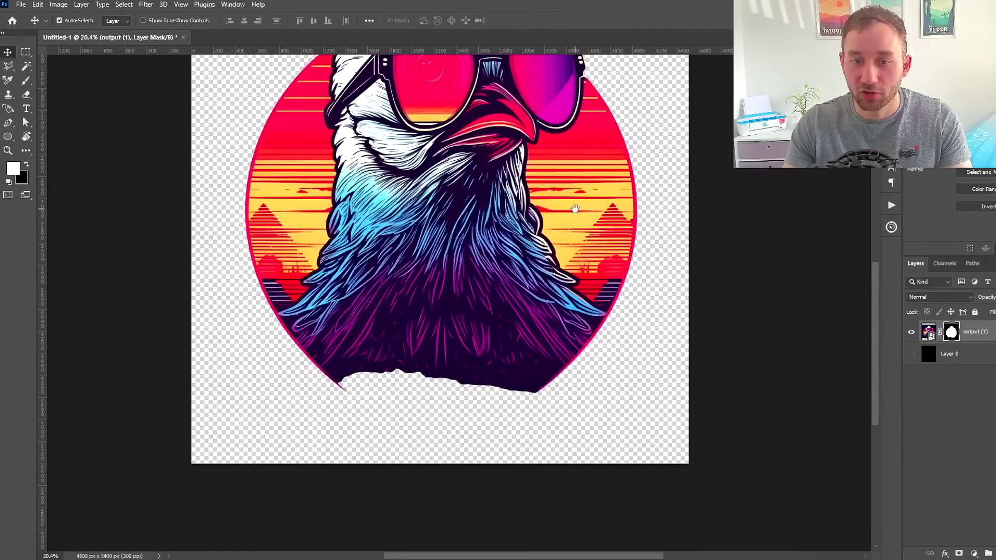
{"action": "left_click", "coordinate": [911, 355]}
- Place a horizontal guide from the ruler just above the ragged lower edge of the masked chicken artwork
{"action": "scroll", "coordinate": [415, 394], "scroll_direction": "up", "scroll_amount": 4}
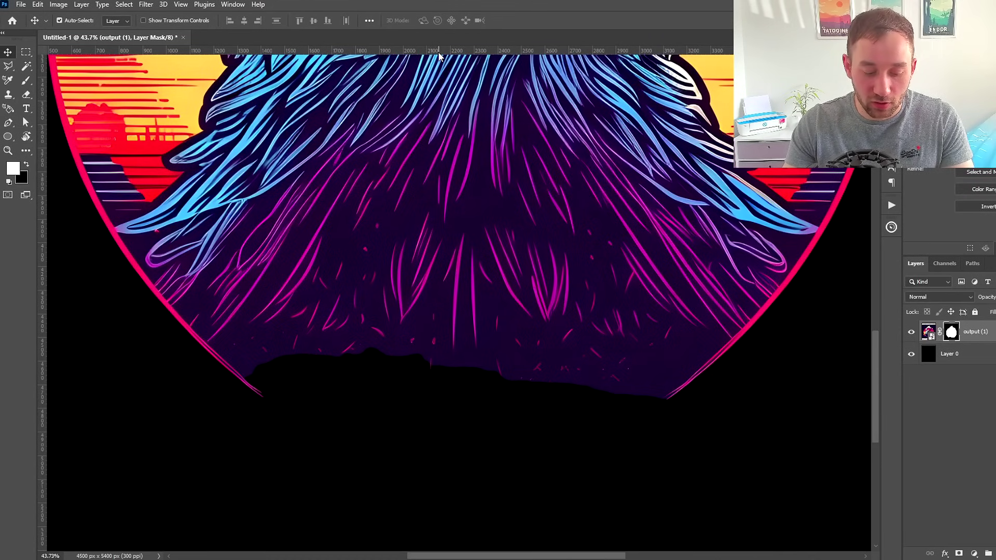
{"action": "key", "text": "ctrl+r"}
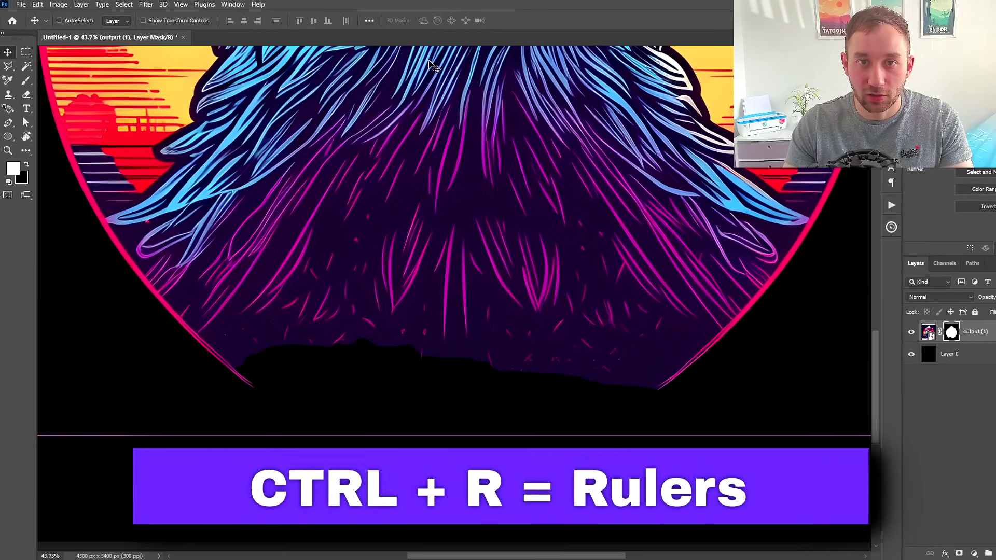
{"action": "key", "text": "ctrl+r"}
{"action": "left_click_drag", "start_coordinate": [582, 93], "coordinate": [398, 310]}
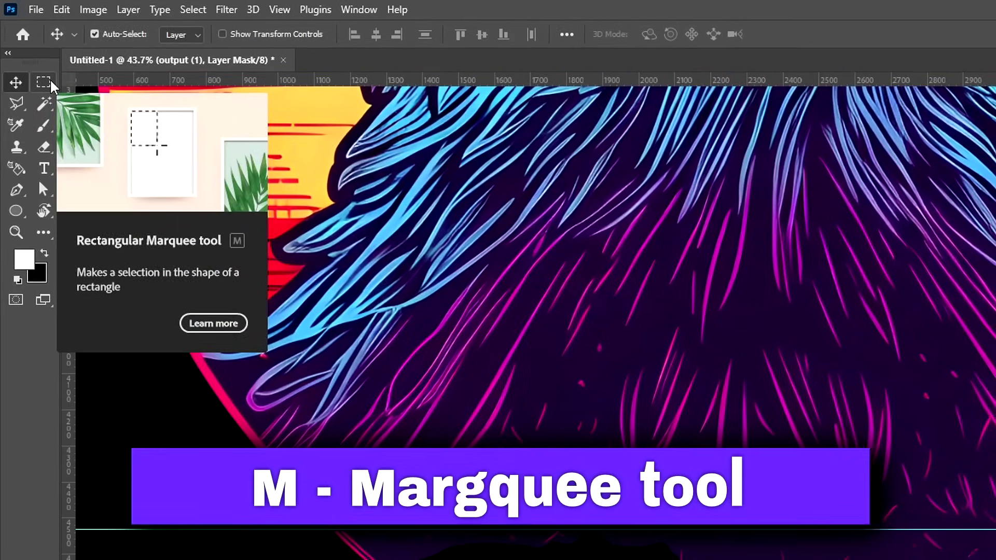
- Marquee-select the ragged strip below the guide, fill it with black on the "output (1)" mask, and return to the Move tool
{"action": "left_click", "coordinate": [51, 82]}
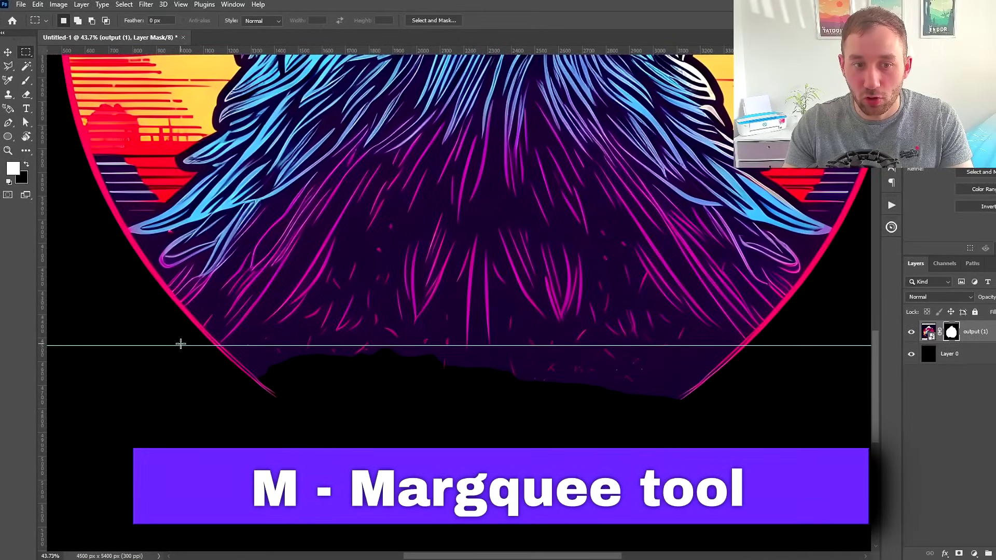
{"action": "left_click_drag", "start_coordinate": [168, 345], "coordinate": [193, 357]}
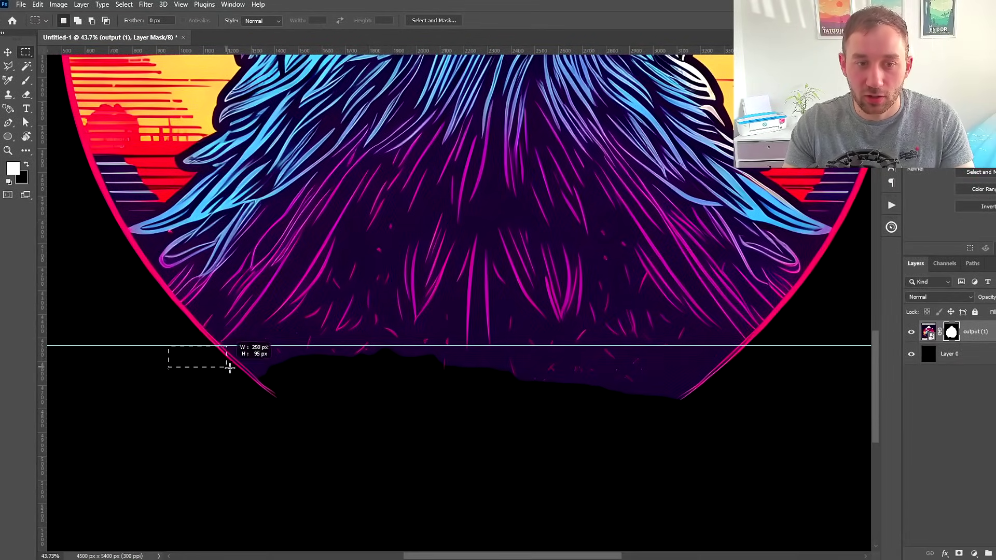
{"action": "left_click_drag", "start_coordinate": [307, 384], "coordinate": [808, 428]}
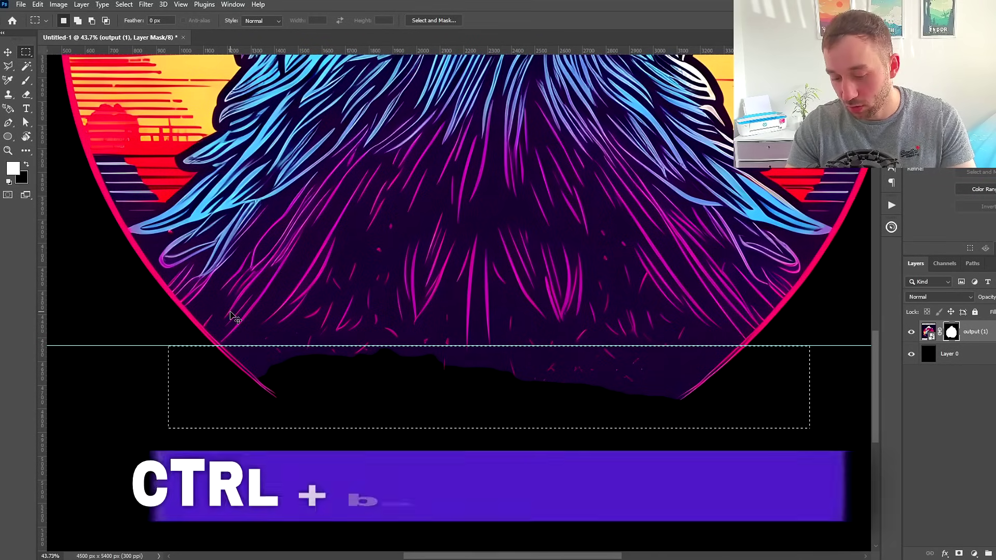
{"action": "key", "text": "ctrl+BackSpace"}
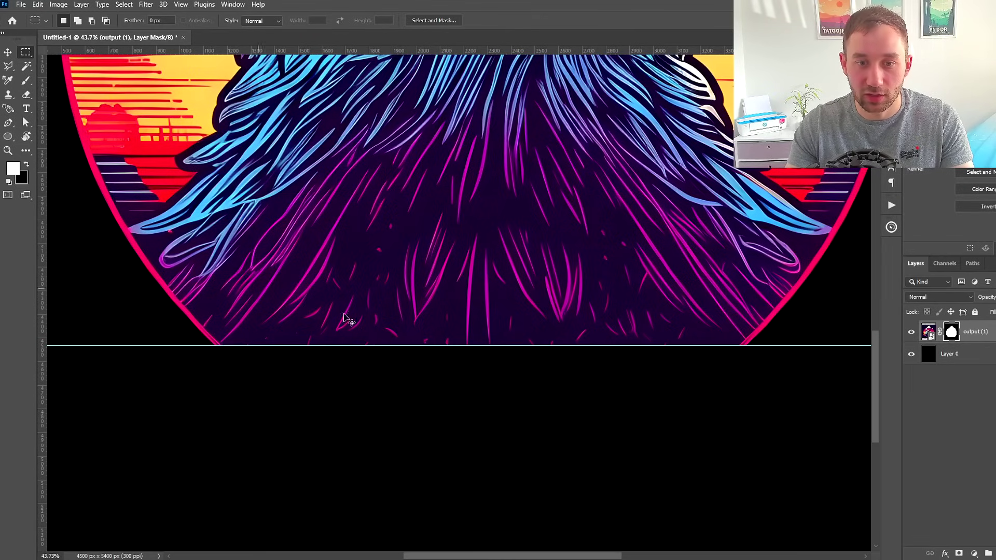
{"action": "scroll", "coordinate": [617, 358], "scroll_direction": "down", "scroll_amount": 3}
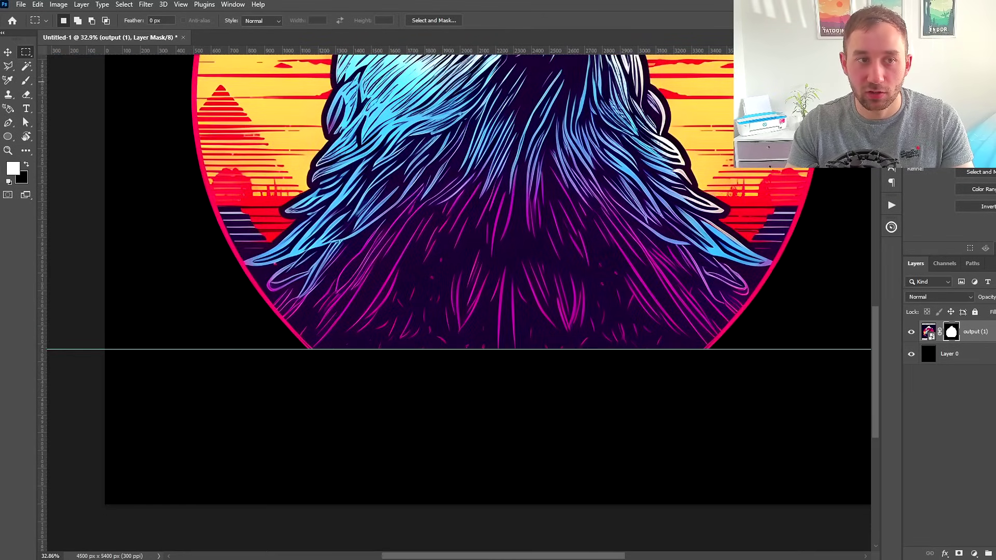
{"action": "left_click", "coordinate": [8, 53]}
{"action": "scroll", "coordinate": [427, 478], "scroll_direction": "up", "scroll_amount": 5}
{"action": "scroll", "coordinate": [429, 476], "scroll_direction": "down", "scroll_amount": 3}
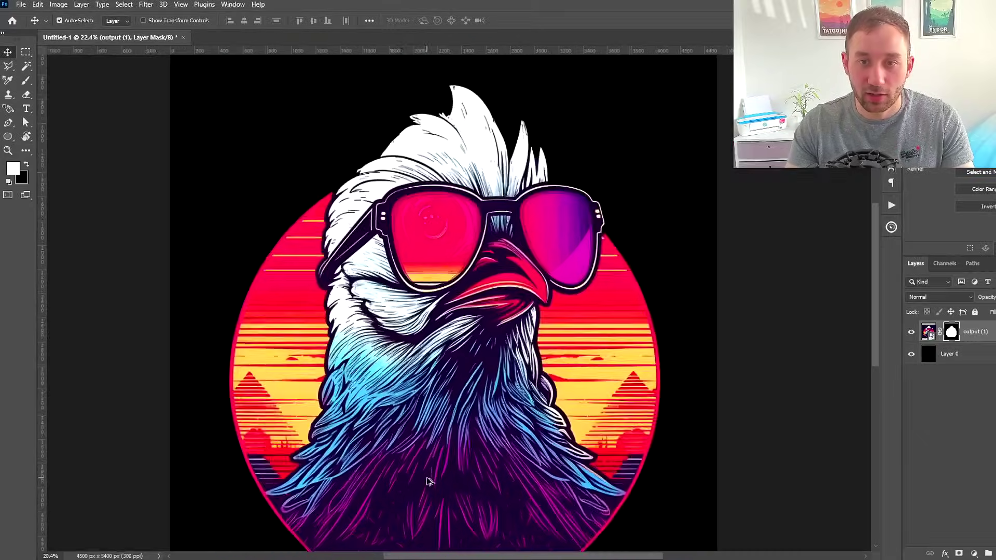
{"action": "scroll", "coordinate": [456, 335], "scroll_direction": "up", "scroll_amount": 2}
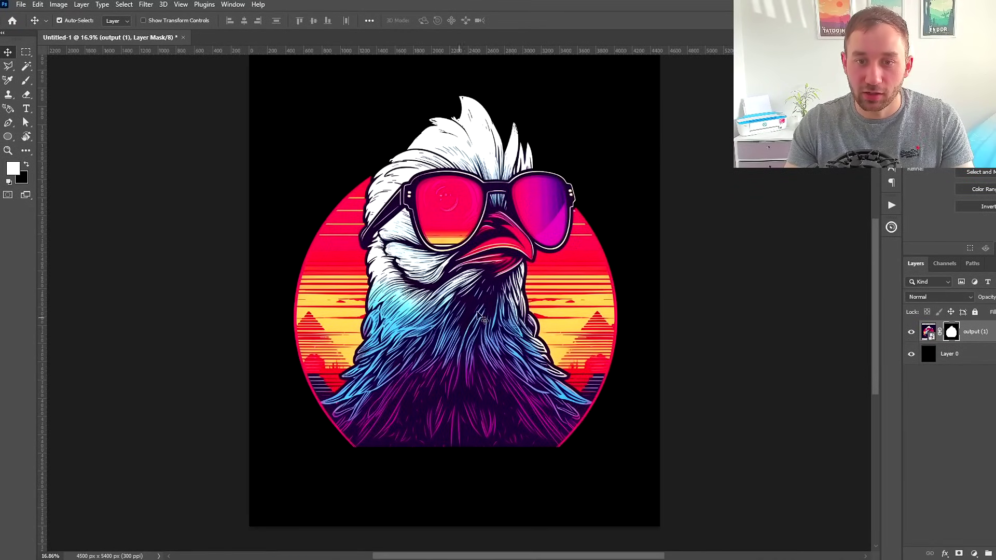
{"action": "left_click_drag", "start_coordinate": [499, 301], "coordinate": [474, 311]}
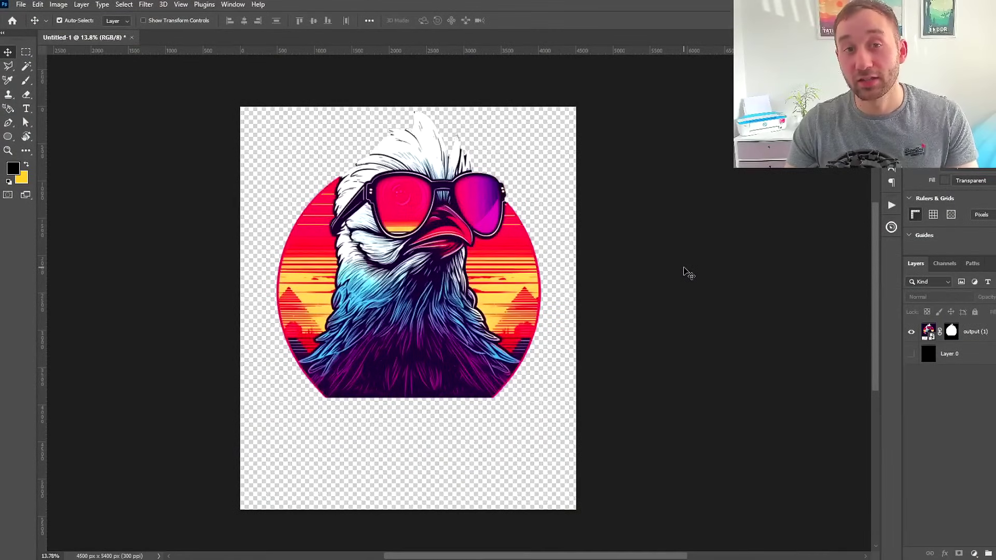
- Add a placeholder text line in The Bold Font across the artwork's lower edge and show the black Layer 0
{"action": "key", "text": "t"}
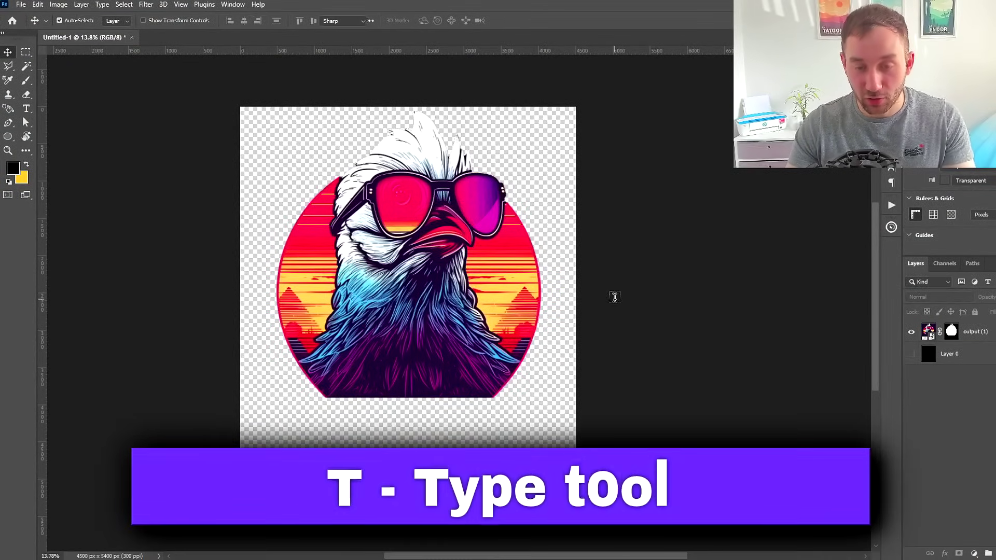
{"action": "left_click", "coordinate": [274, 427]}
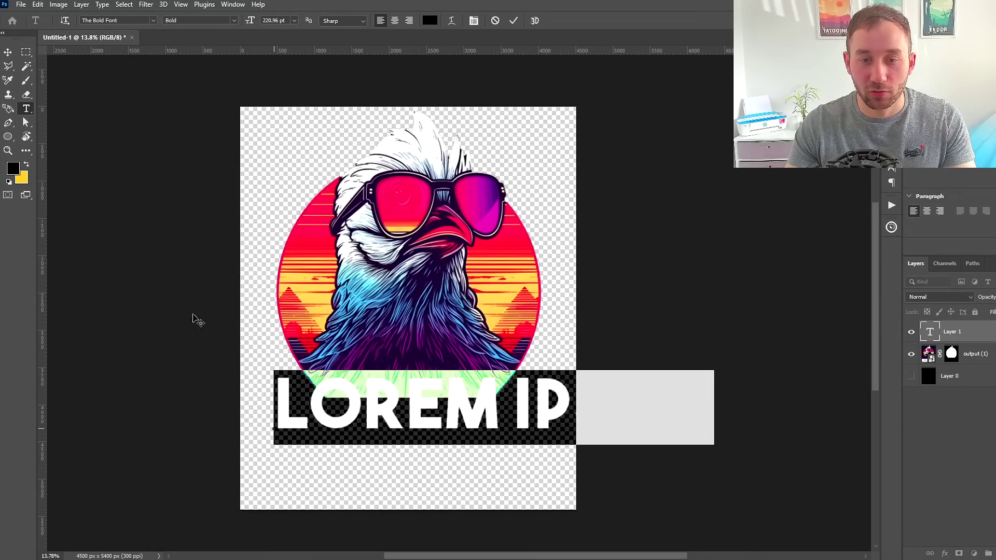
{"action": "left_click", "coordinate": [7, 52]}
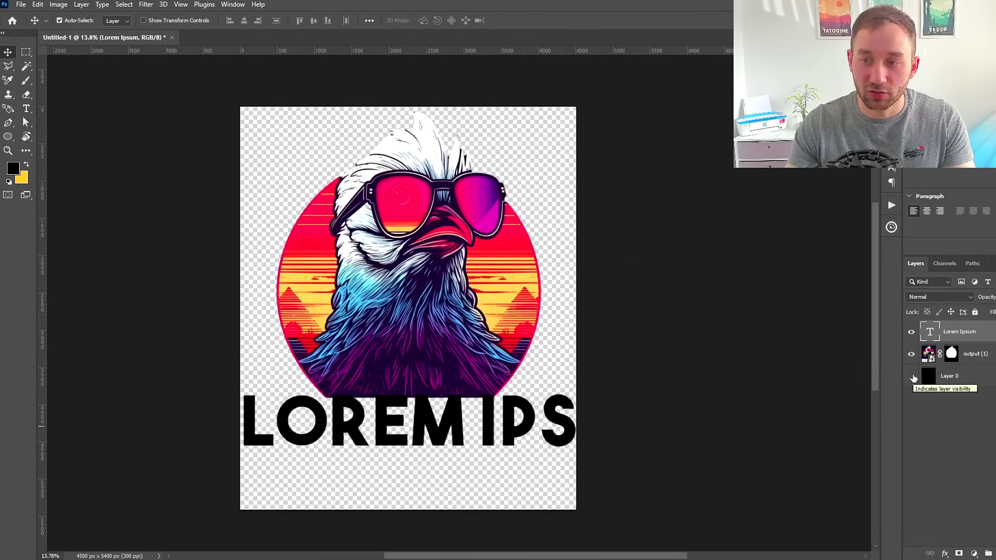
{"action": "left_click", "coordinate": [912, 376]}
- Colour the placeholder text white and replace its wording with "CHICKEN"
{"action": "key", "text": "t"}
{"action": "left_click", "coordinate": [467, 412]}
{"action": "key", "text": "ctrl+a"}
{"action": "left_click", "coordinate": [430, 20]}
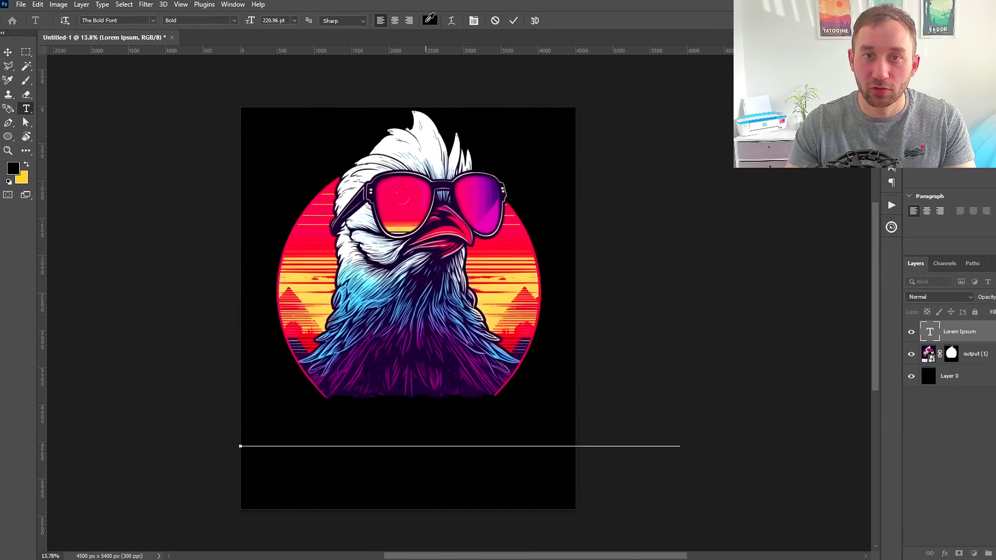
{"action": "left_click", "coordinate": [705, 254]}
{"action": "key", "text": "Return"}
{"action": "type", "text": "CHICKEN"}
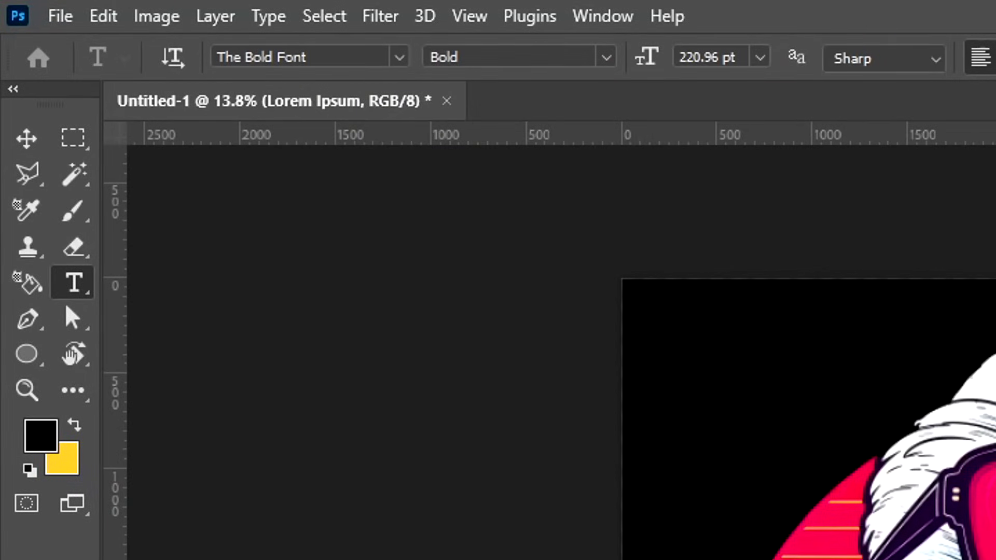
- Position the CHICKEN text over the artwork's lower edge and enlarge it to 236.67 pt
{"action": "left_click", "coordinate": [26, 138]}
{"action": "left_click_drag", "start_coordinate": [519, 450], "coordinate": [528, 451]}
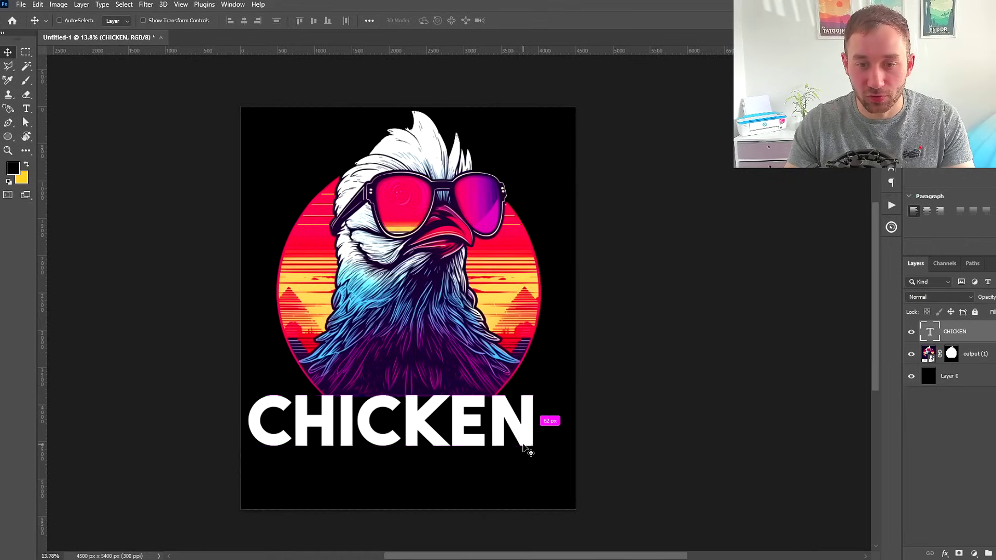
{"action": "key", "text": "ctrl+t"}
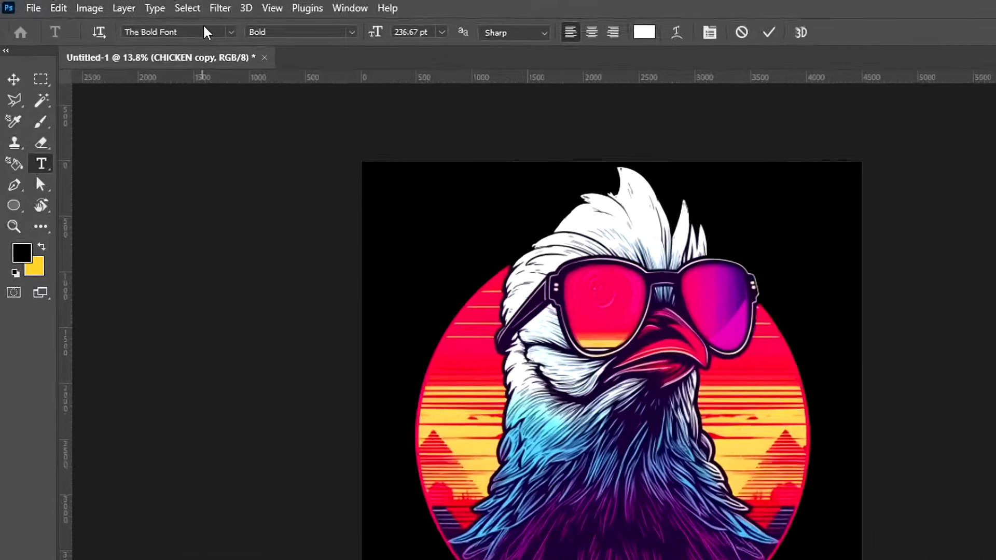
- Duplicate the CHICKEN text below itself, change the copy to "Daddy", and set its font to Milkshake
{"action": "left_click", "coordinate": [145, 19]}
{"action": "left_click", "coordinate": [400, 58]}
{"action": "left_click", "coordinate": [267, 140]}
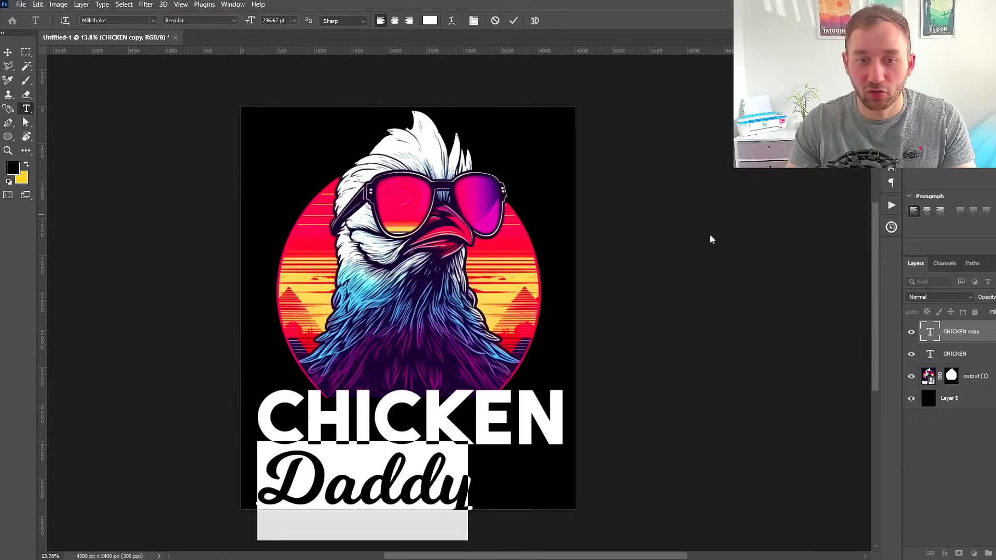
{"action": "left_click", "coordinate": [514, 21]}
{"action": "key", "text": "v"}
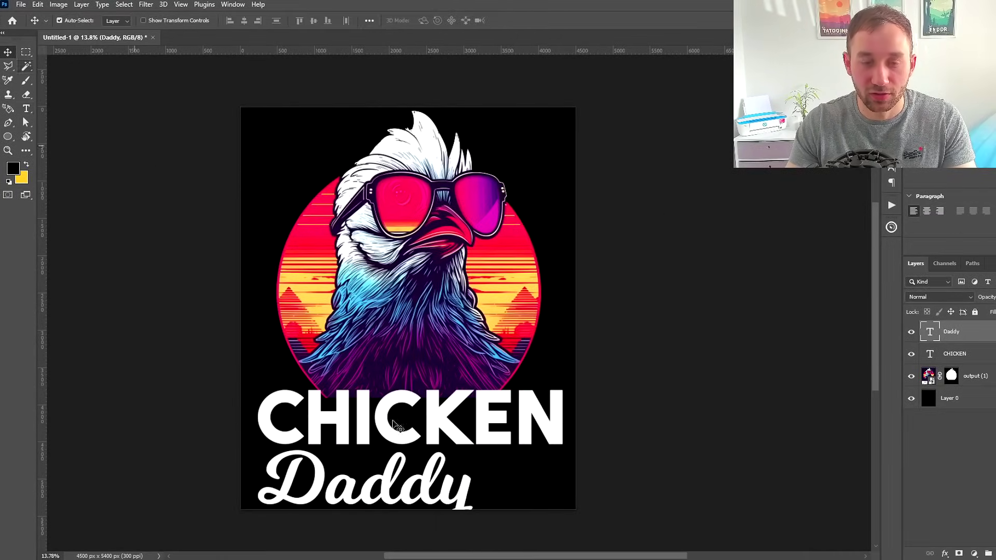
- Move the Daddy text so it is centred horizontally beneath CHICKEN
{"action": "scroll", "coordinate": [445, 501], "scroll_direction": "up", "scroll_amount": 3}
{"action": "scroll", "coordinate": [443, 498], "scroll_direction": "down", "scroll_amount": 5}
{"action": "left_click", "coordinate": [457, 238]}
{"action": "scroll", "coordinate": [457, 234], "scroll_direction": "down", "scroll_amount": 2}
{"action": "left_click_drag", "start_coordinate": [452, 239], "coordinate": [456, 263]}
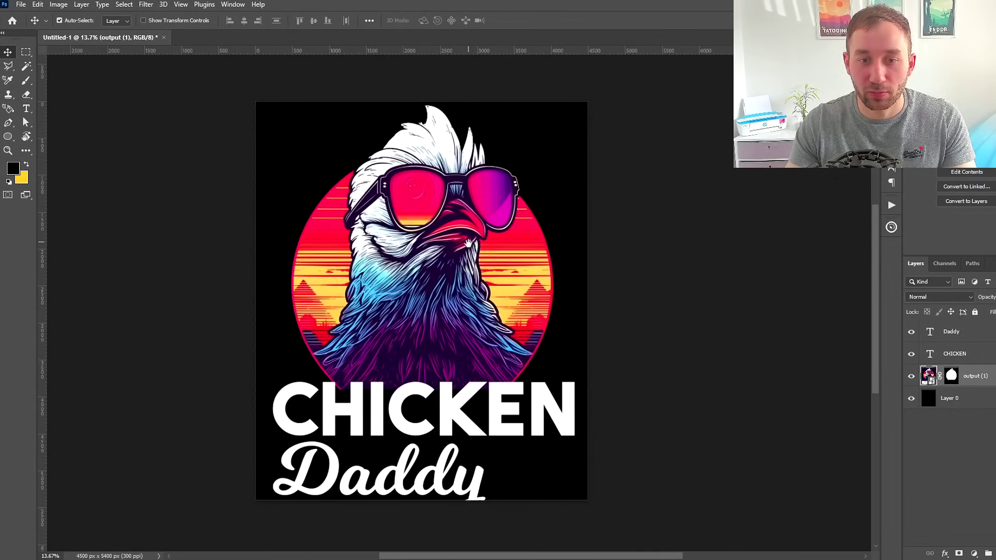
{"action": "scroll", "coordinate": [419, 408], "scroll_direction": "up", "scroll_amount": 5}
{"action": "left_click_drag", "start_coordinate": [469, 496], "coordinate": [473, 462]}
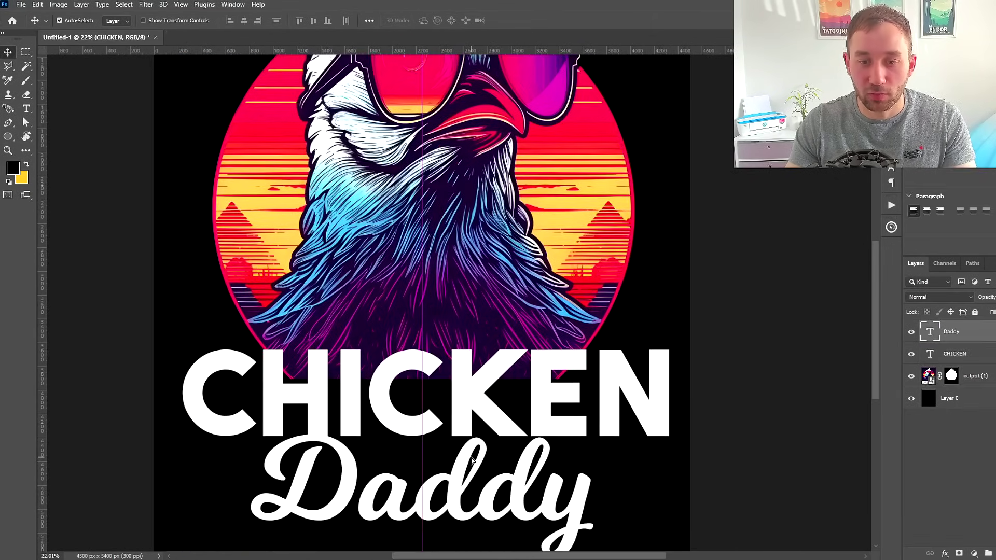
- Nudge the Daddy text slightly down so the top of its D just meets the bottom of CHICKEN
{"action": "scroll", "coordinate": [473, 460], "scroll_direction": "down", "scroll_amount": 3}
{"action": "scroll", "coordinate": [473, 460], "scroll_direction": "up", "scroll_amount": 10}
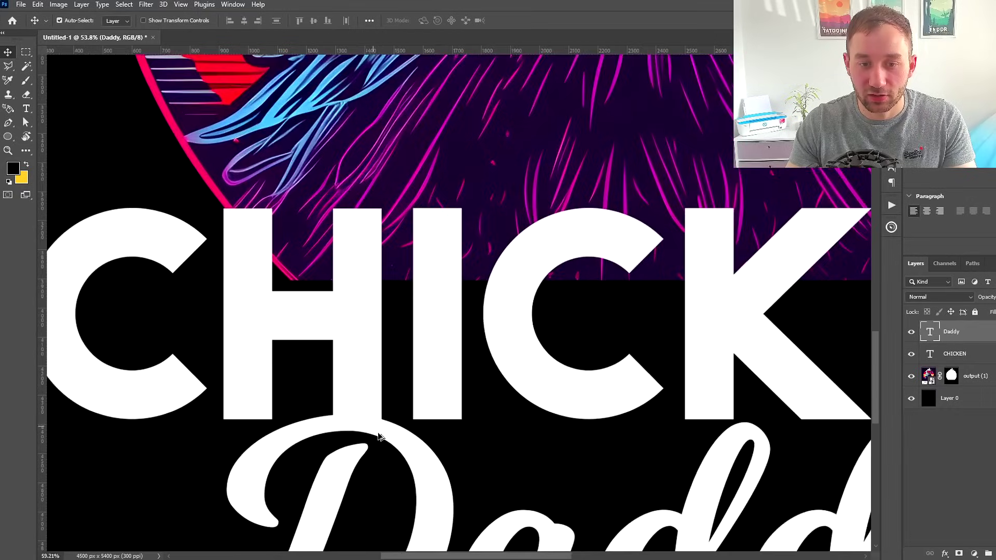
{"action": "left_click_drag", "start_coordinate": [381, 438], "coordinate": [383, 447]}
{"action": "scroll", "coordinate": [508, 340], "scroll_direction": "down", "scroll_amount": 8}
{"action": "scroll", "coordinate": [509, 340], "scroll_direction": "up", "scroll_amount": 2}
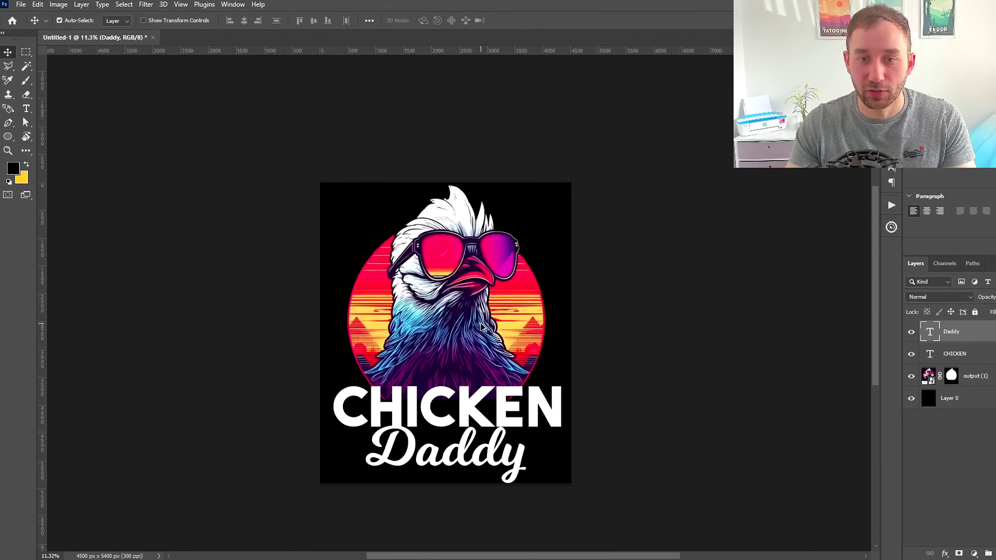
{"action": "scroll", "coordinate": [509, 341], "scroll_direction": "up", "scroll_amount": 4}
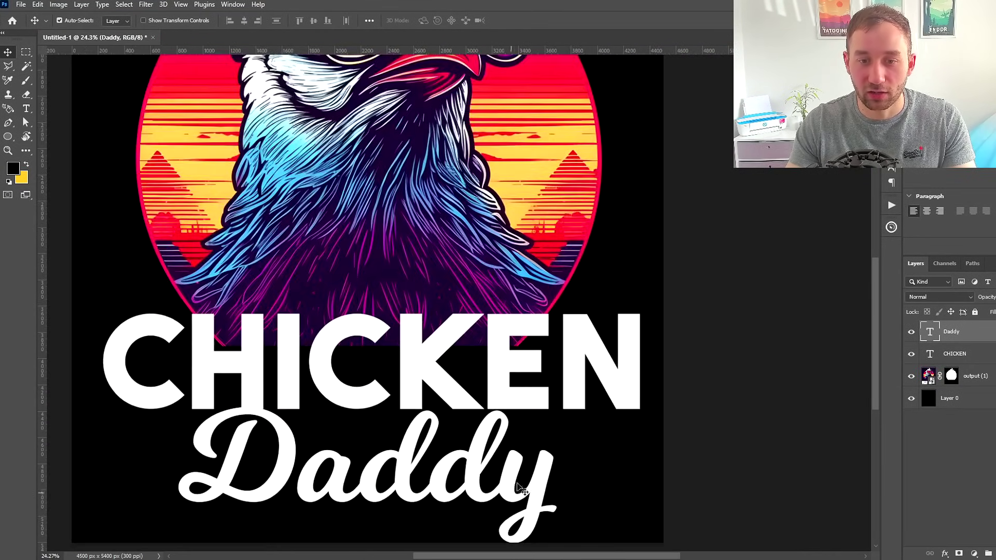
{"action": "scroll", "coordinate": [571, 363], "scroll_direction": "down", "scroll_amount": 3}
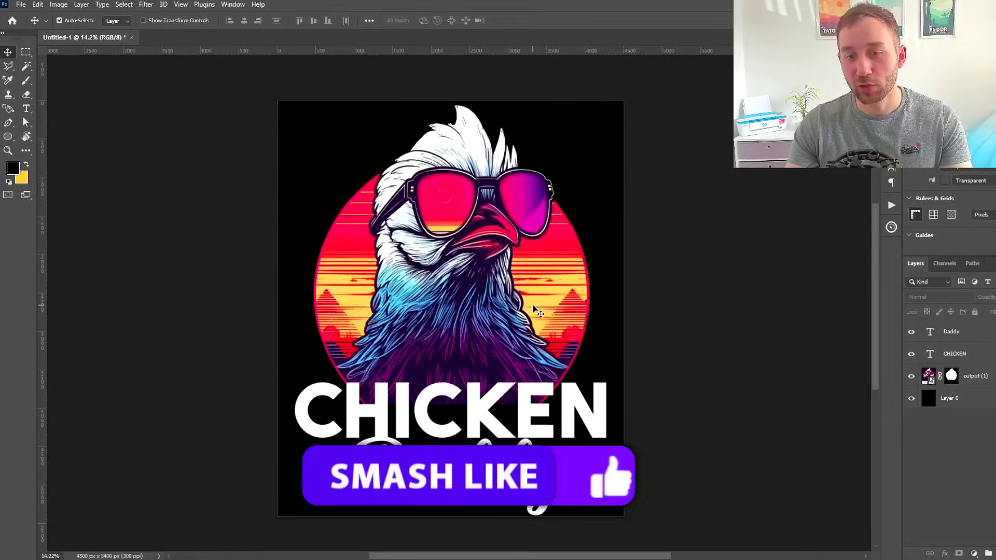
{"action": "scroll", "coordinate": [529, 308], "scroll_direction": "down", "scroll_amount": 4}
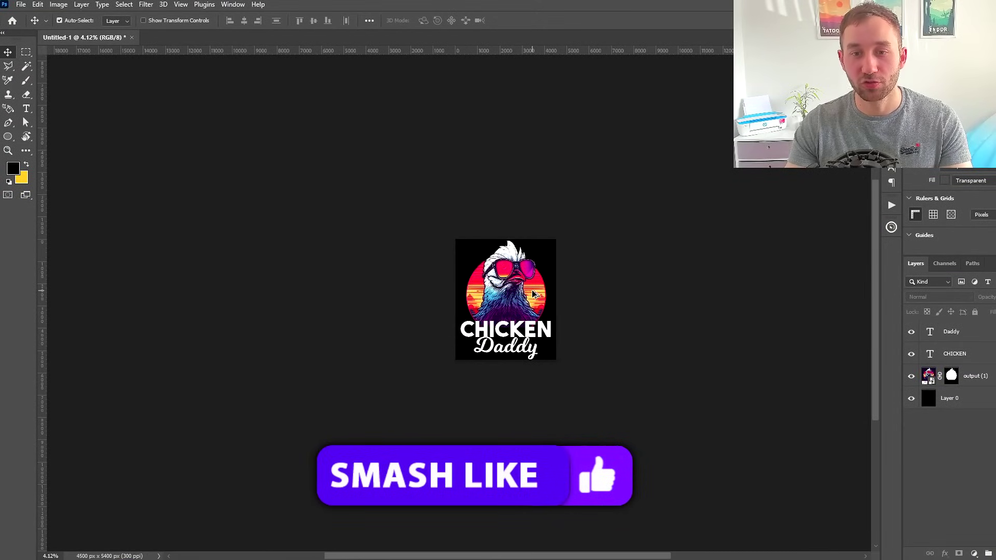
{"action": "scroll", "coordinate": [512, 351], "scroll_direction": "up", "scroll_amount": 4}
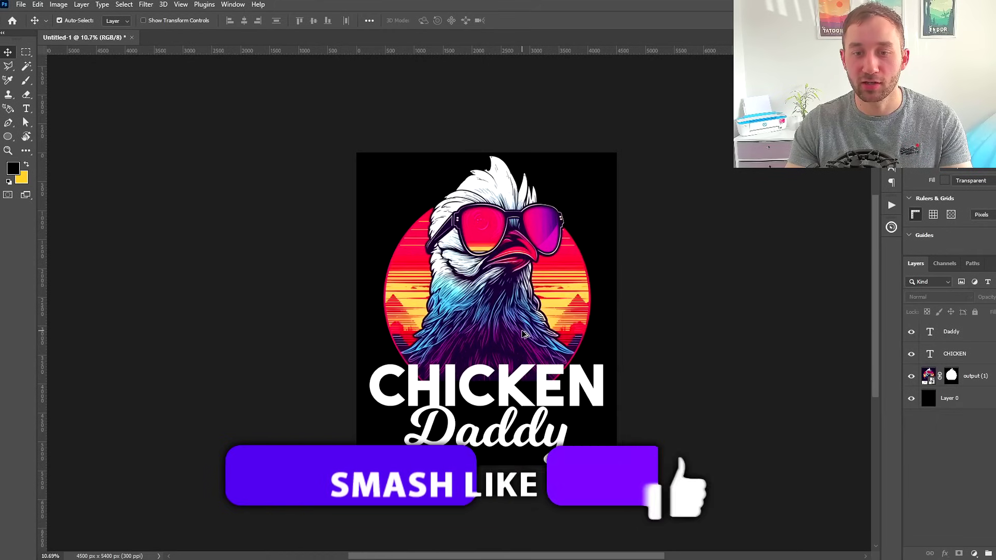
{"action": "scroll", "coordinate": [592, 215], "scroll_direction": "up", "scroll_amount": 1}
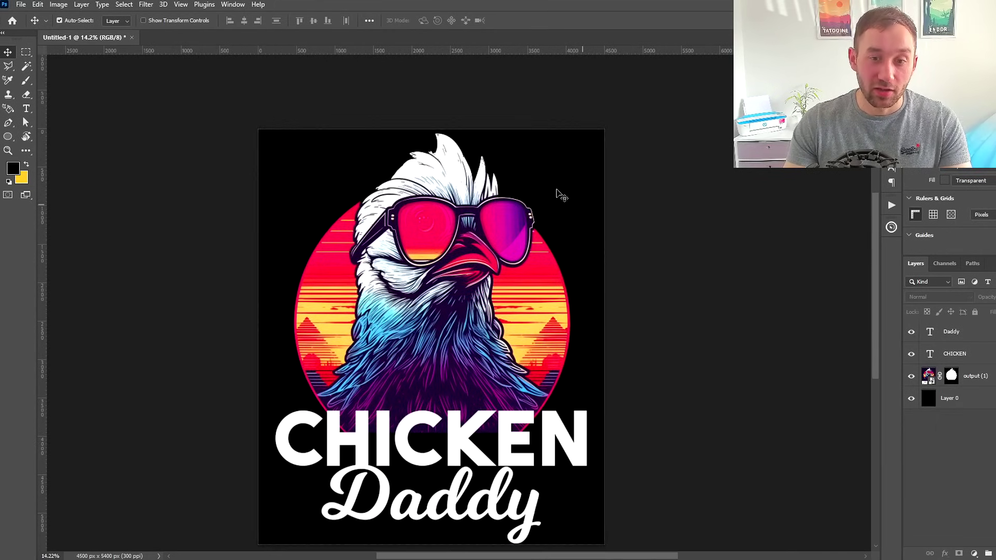
{"action": "left_click_drag", "start_coordinate": [635, 317], "coordinate": [640, 297]}
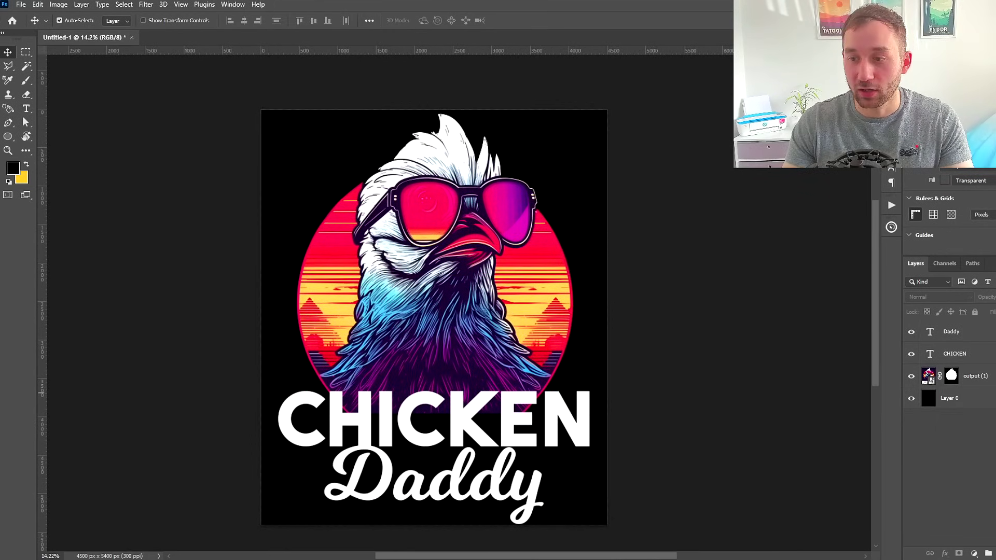
- Group the "Daddy", "CHICKEN" and "output (1)" layers together
{"action": "left_click", "coordinate": [975, 375]}
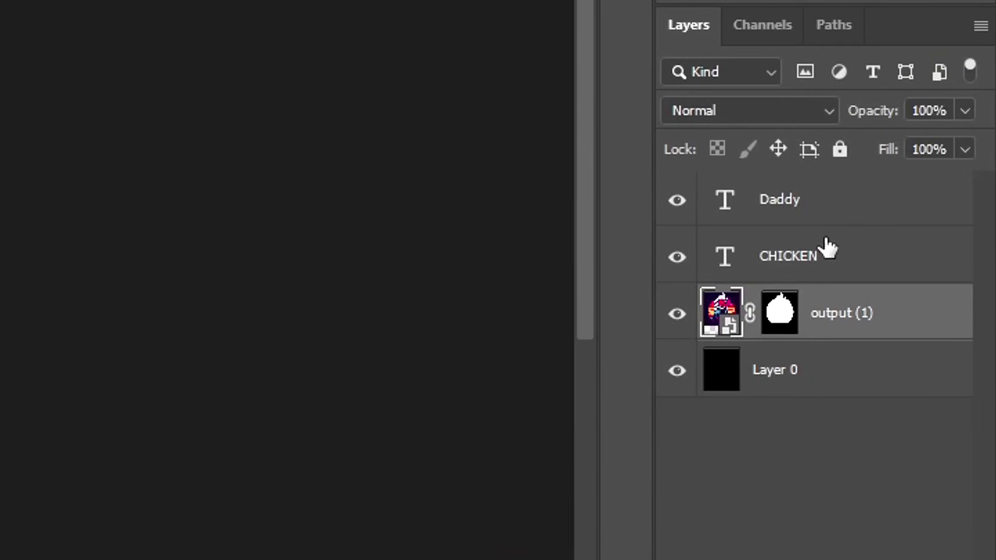
{"action": "left_click", "coordinate": [814, 201], "text": "shift"}
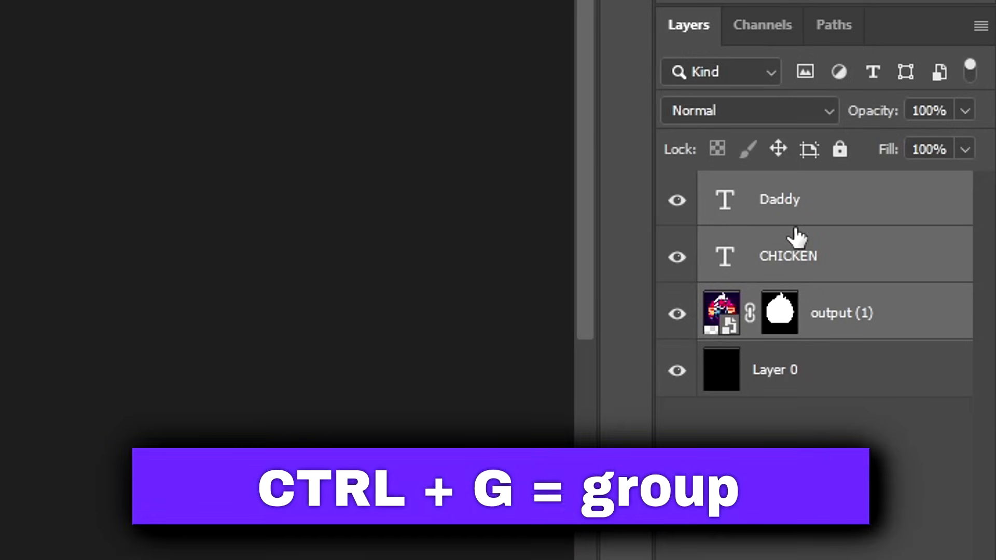
{"action": "key", "text": "ctrl+g"}
- Place Texture_10 above the group, scale it to 67.50% to cover the canvas height, commit it, and check the distressed look
{"action": "left_click_drag", "start_coordinate": [101, 387], "coordinate": [415, 252]}
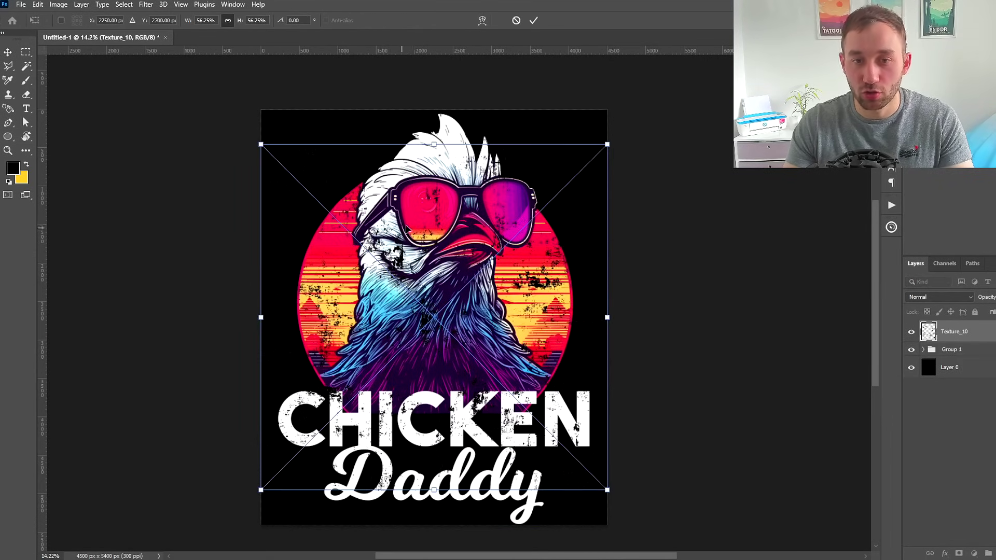
{"action": "left_click_drag", "start_coordinate": [434, 144], "coordinate": [441, 113]}
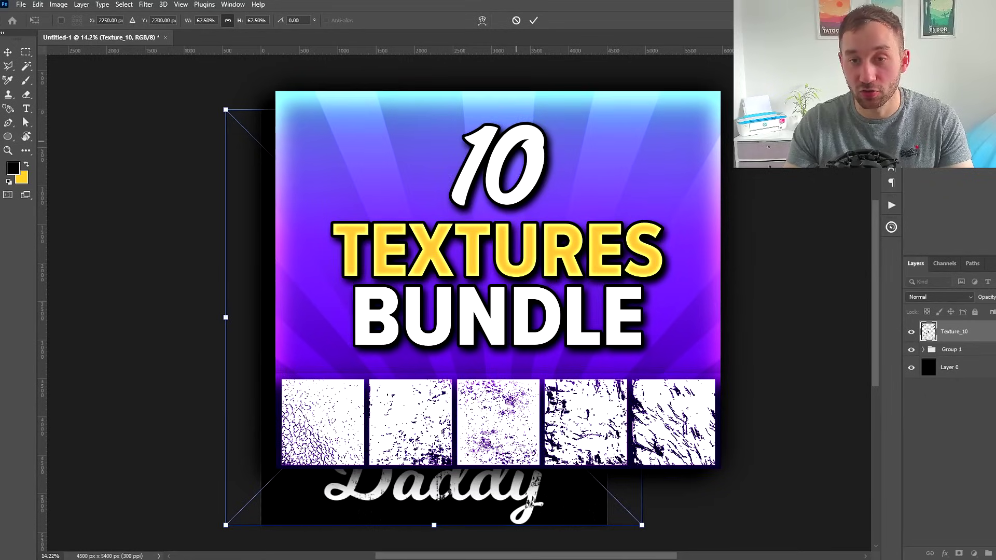
{"action": "scroll", "coordinate": [476, 305], "scroll_direction": "down", "scroll_amount": 5}
{"action": "scroll", "coordinate": [483, 261], "scroll_direction": "up", "scroll_amount": 5}
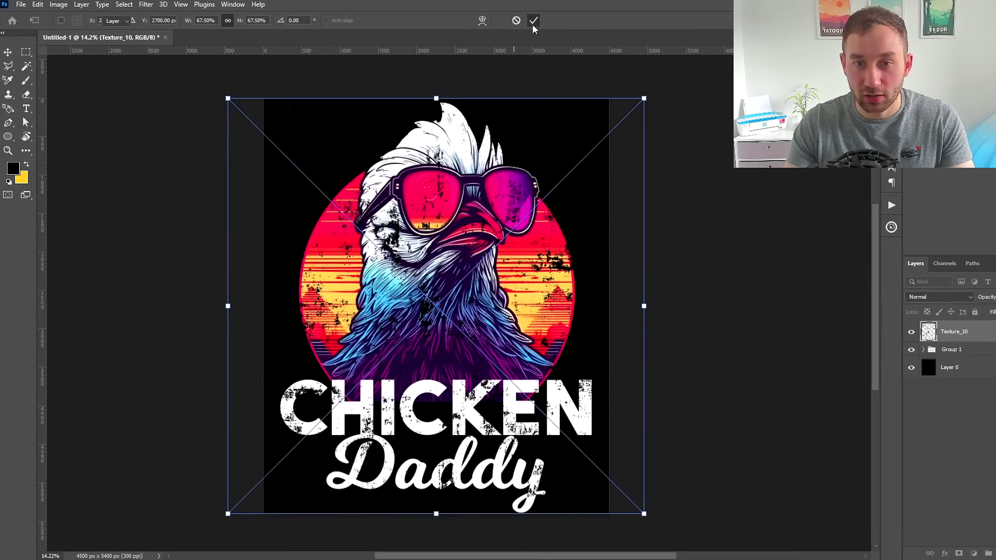
{"action": "left_click", "coordinate": [533, 20]}
{"action": "scroll", "coordinate": [364, 338], "scroll_direction": "up", "scroll_amount": 4}
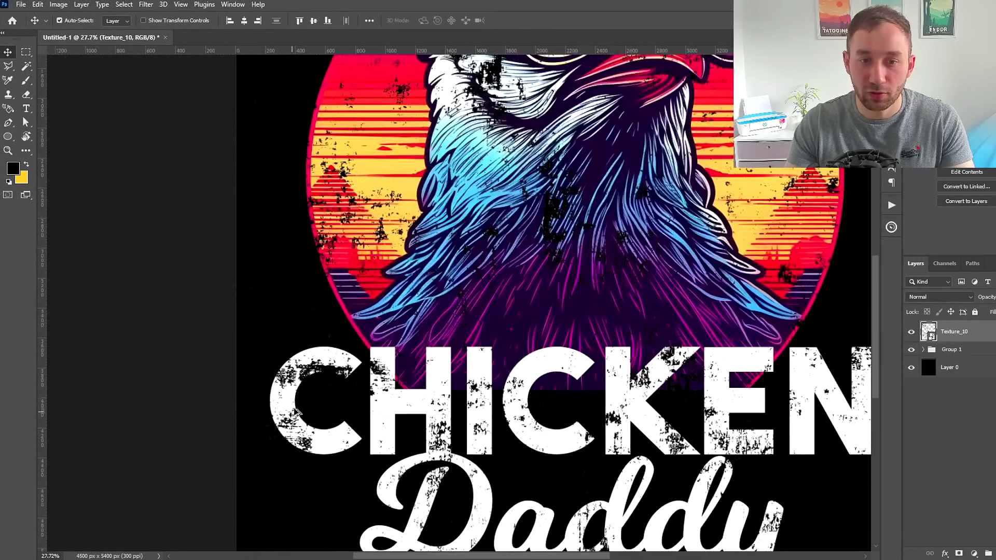
{"action": "scroll", "coordinate": [363, 339], "scroll_direction": "down", "scroll_amount": 4}
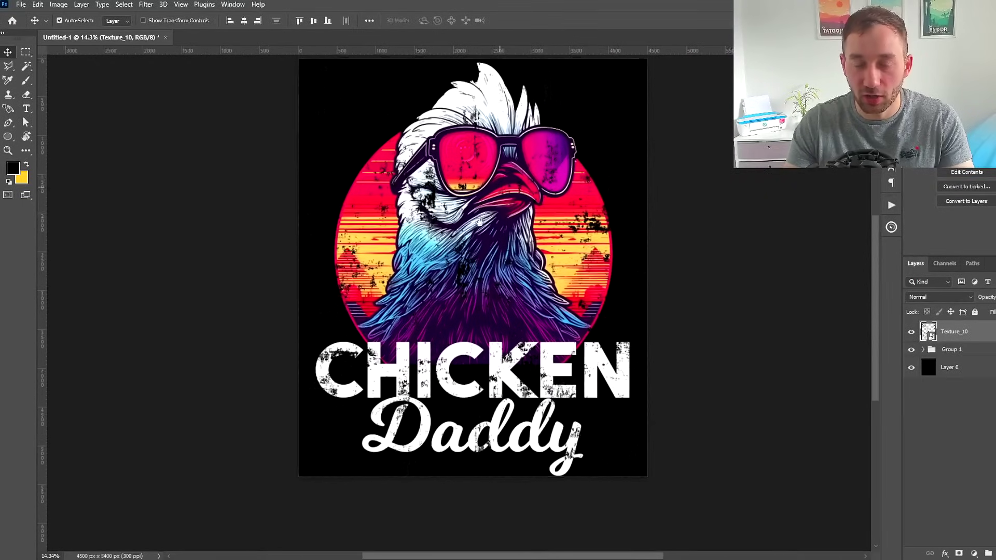
{"action": "scroll", "coordinate": [512, 481], "scroll_direction": "up", "scroll_amount": 1}
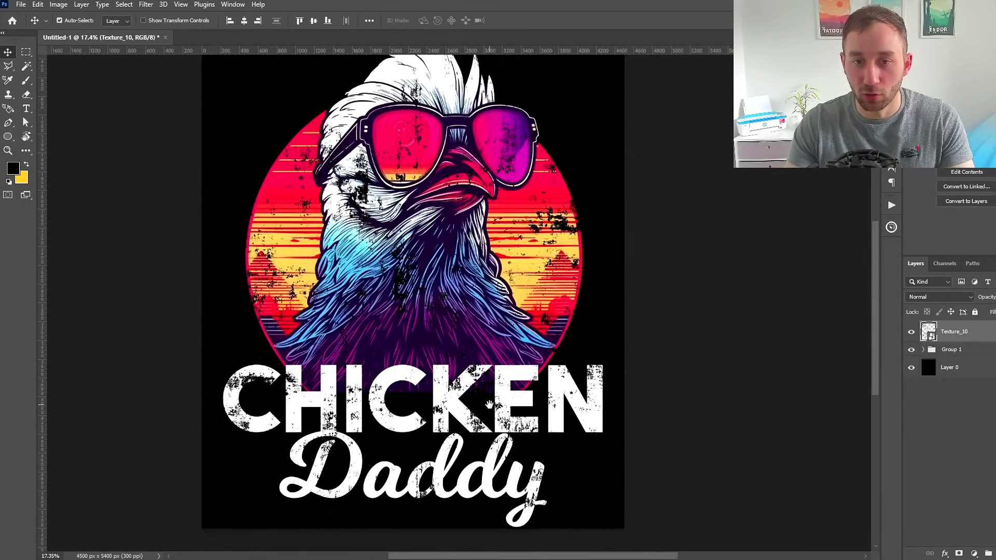
{"action": "scroll", "coordinate": [515, 457], "scroll_direction": "down", "scroll_amount": 1}
{"action": "key", "text": "ctrl+t"}
{"action": "key", "text": "Escape"}
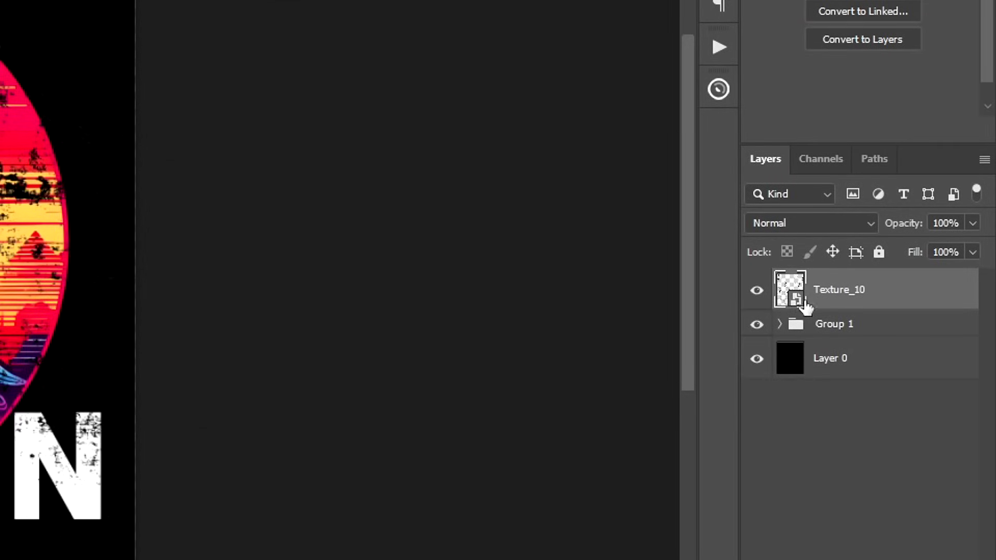
- Mask Group 1 with the inverse of the Texture_10 layer's selection and hide the Texture_10 layer
{"action": "left_click", "coordinate": [789, 294], "text": "ctrl"}
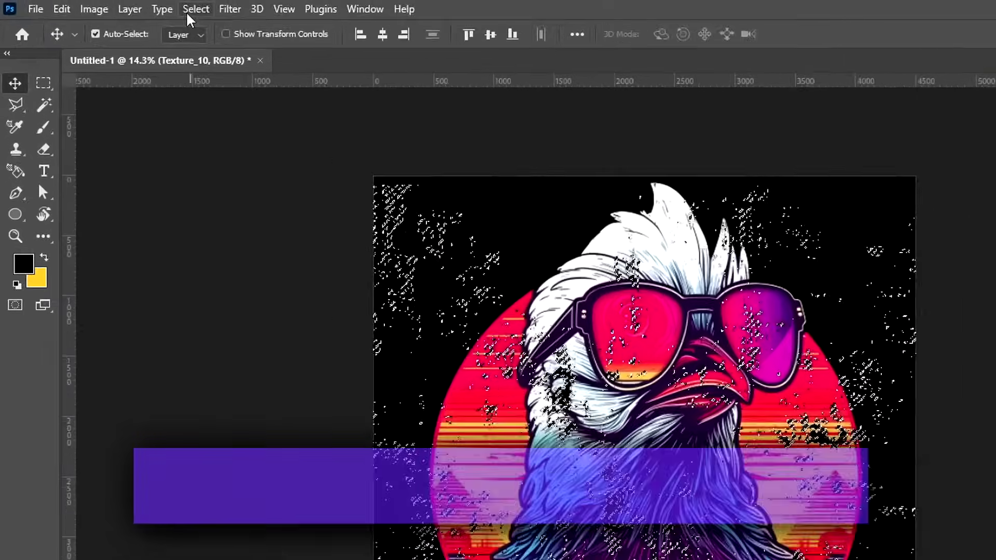
{"action": "left_click", "coordinate": [189, 12]}
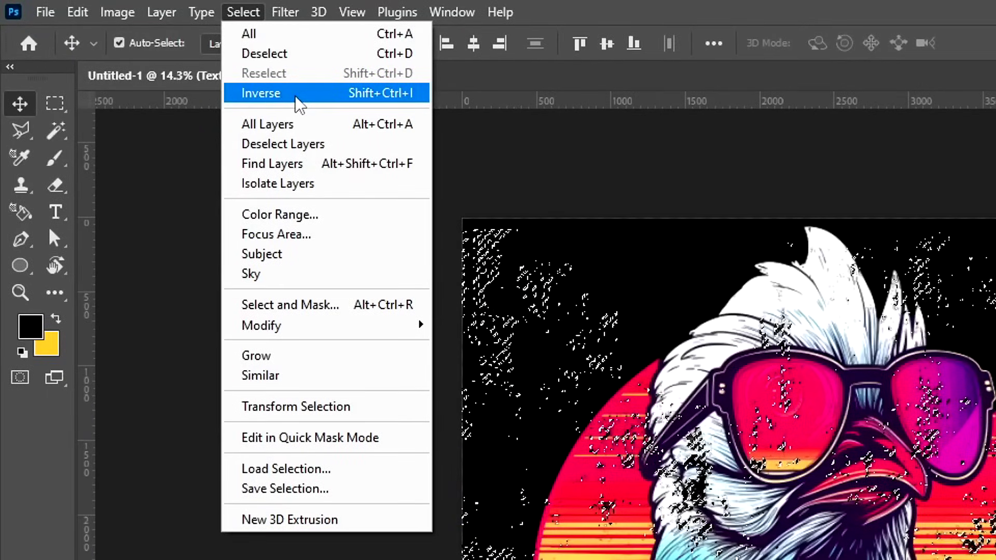
{"action": "left_click", "coordinate": [295, 95]}
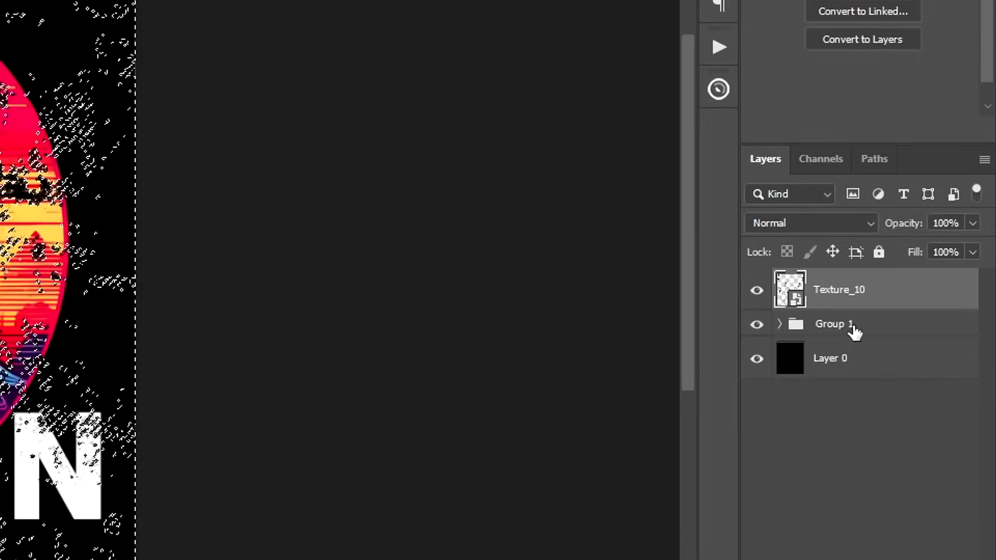
{"action": "left_click", "coordinate": [854, 330]}
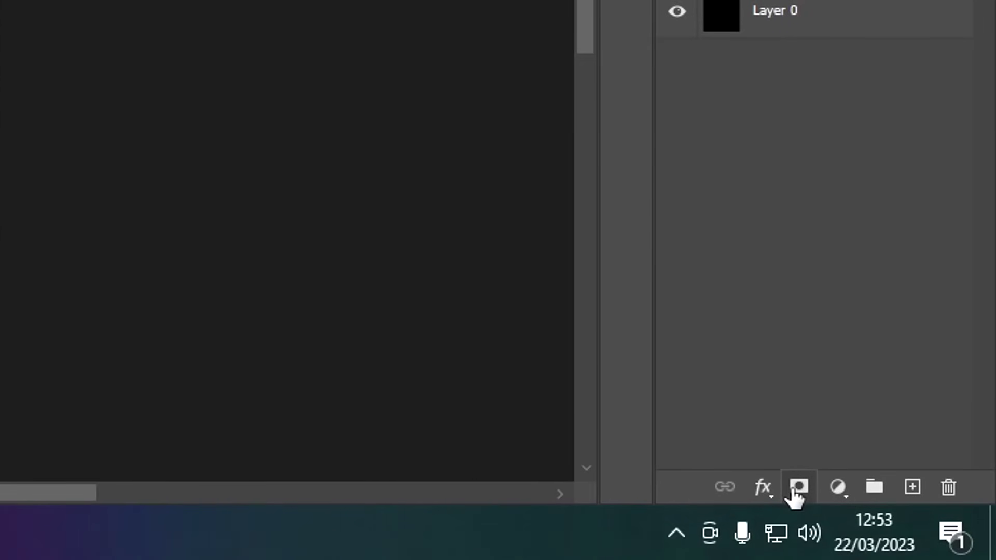
{"action": "left_click", "coordinate": [793, 489]}
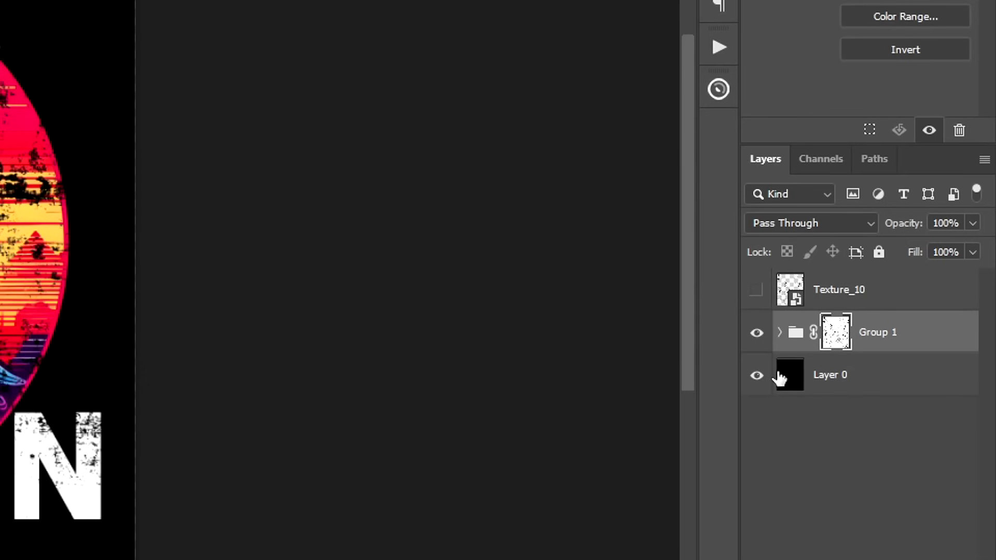
- Temporarily hide the black Layer 0 to inspect the texture cutouts across the lettering and chicken artwork, and show the layer again
{"action": "left_click", "coordinate": [755, 378]}
{"action": "scroll", "coordinate": [499, 369], "scroll_direction": "up", "scroll_amount": 6}
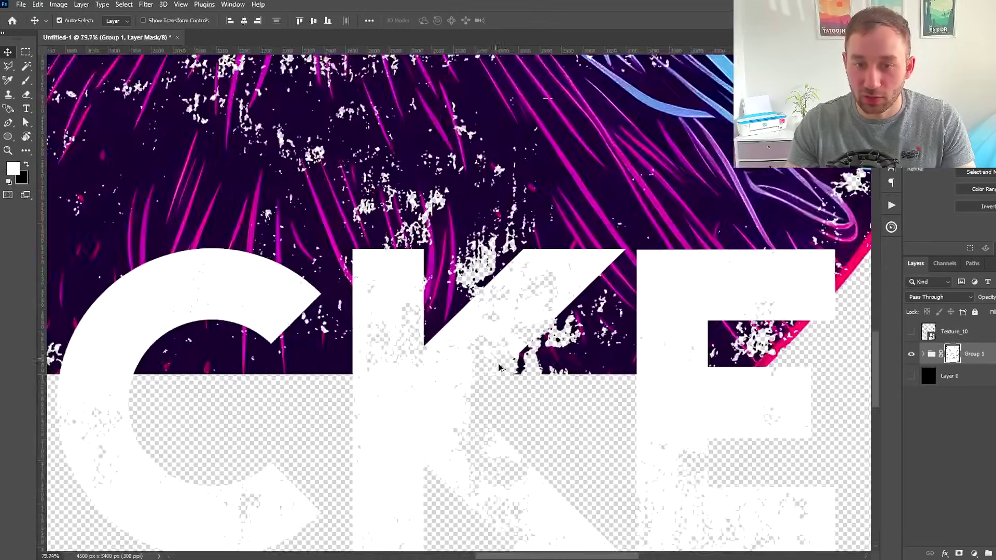
{"action": "scroll", "coordinate": [499, 369], "scroll_direction": "up", "scroll_amount": 2}
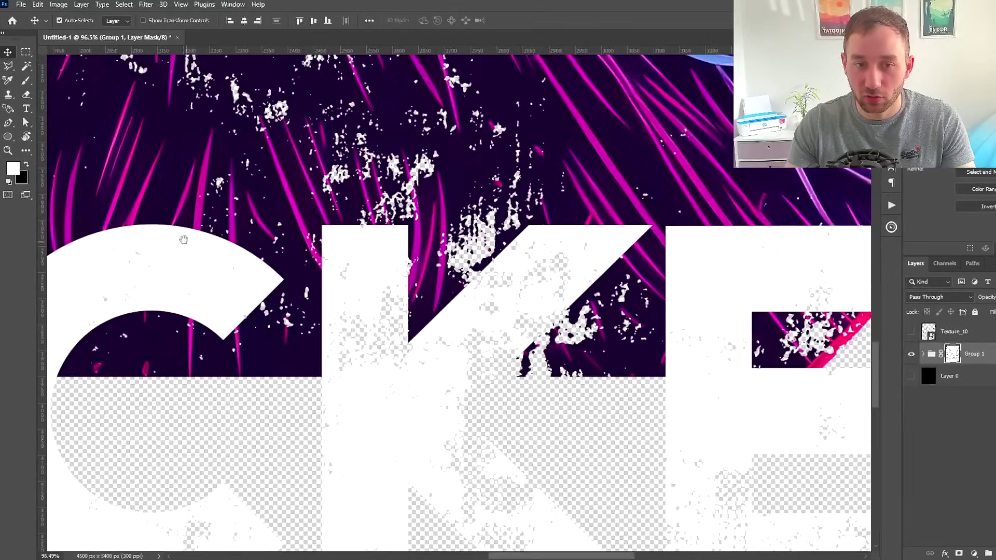
{"action": "scroll", "coordinate": [482, 389], "scroll_direction": "left", "scroll_amount": 10}
{"action": "scroll", "coordinate": [473, 405], "scroll_direction": "down", "scroll_amount": 10}
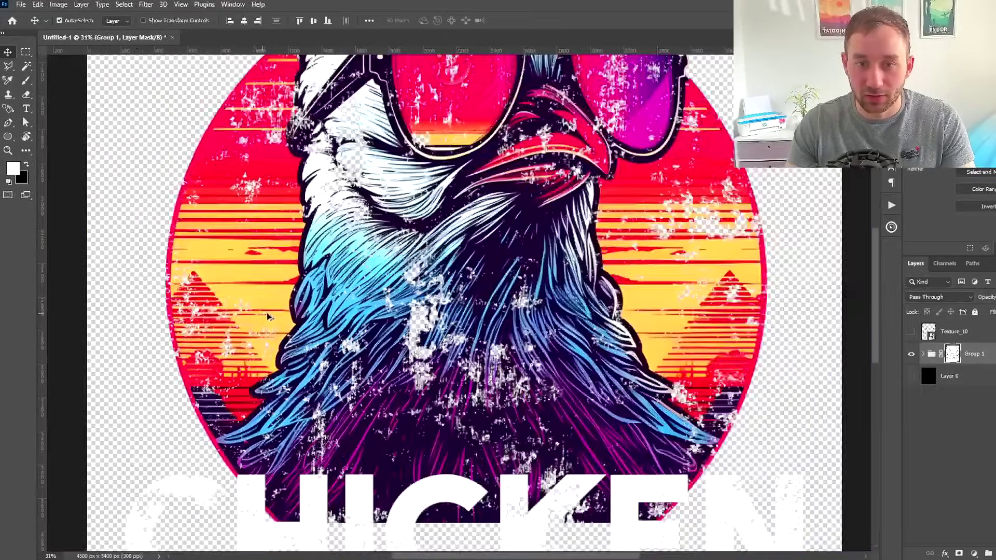
{"action": "scroll", "coordinate": [558, 357], "scroll_direction": "down", "scroll_amount": 2}
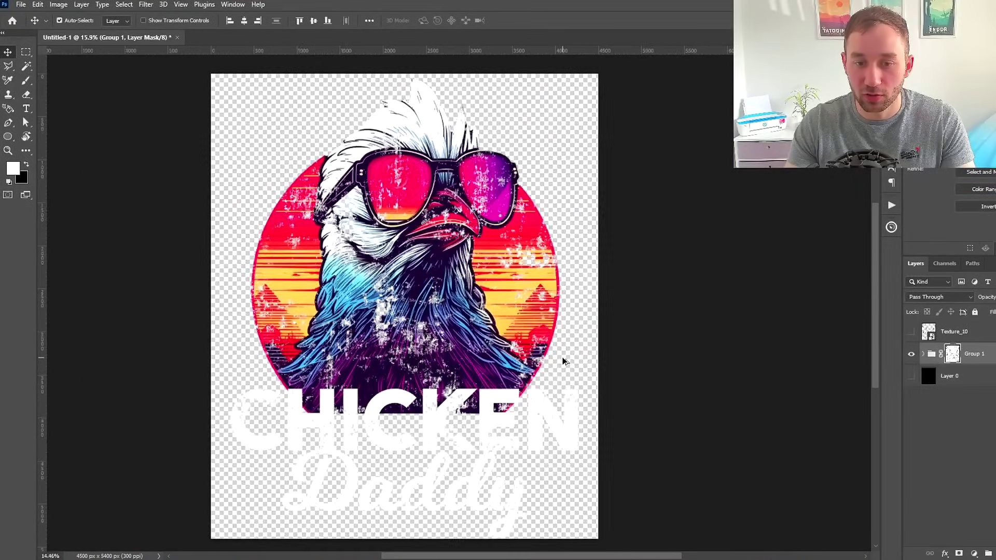
{"action": "left_click", "coordinate": [912, 378]}
{"action": "scroll", "coordinate": [717, 344], "scroll_direction": "down", "scroll_amount": 1}
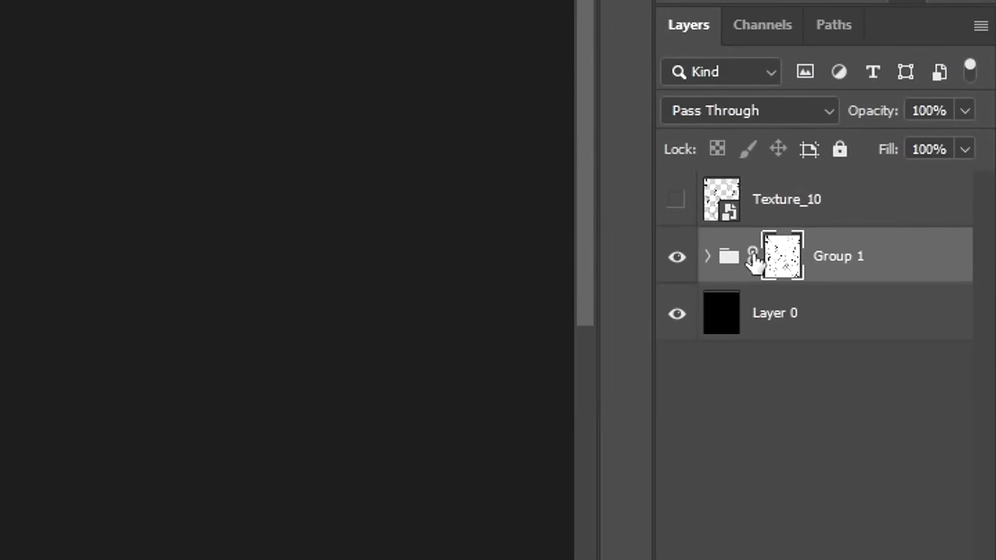
- Unlink Group 1's layer mask, reposition the mask texture over the design and scale it to 103.64%
{"action": "left_click", "coordinate": [753, 257]}
{"action": "key", "text": "ctrl+t"}
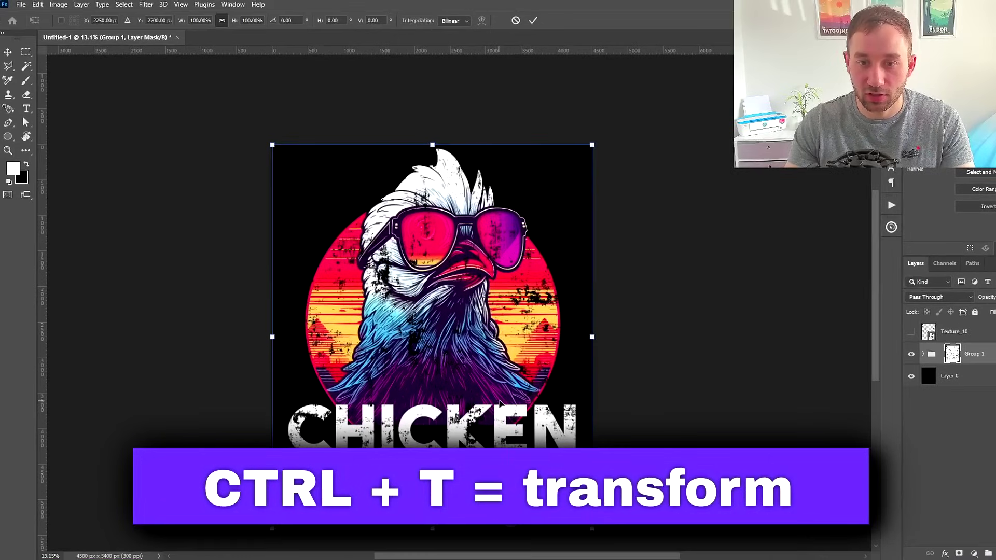
{"action": "left_click_drag", "start_coordinate": [511, 358], "coordinate": [499, 363]}
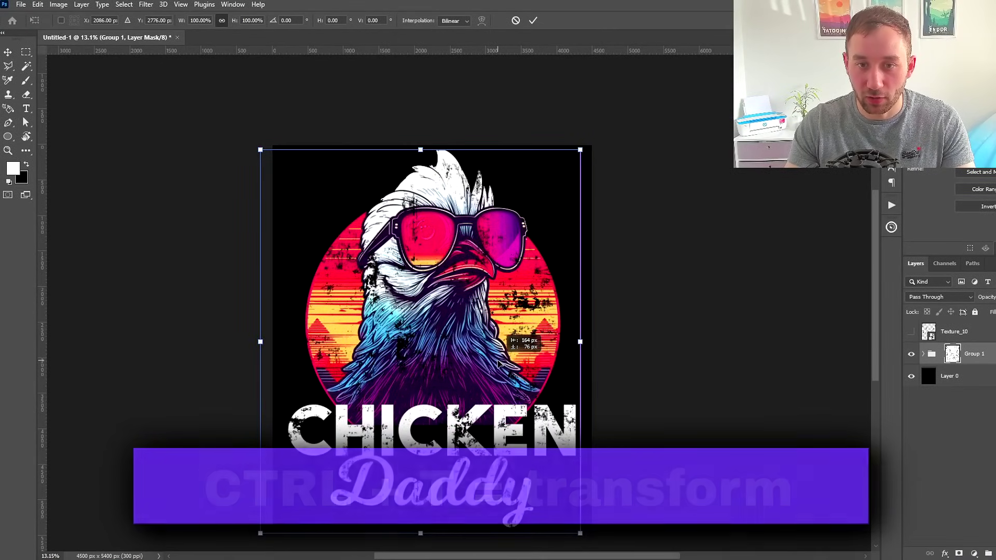
{"action": "left_click_drag", "start_coordinate": [585, 341], "coordinate": [568, 358]}
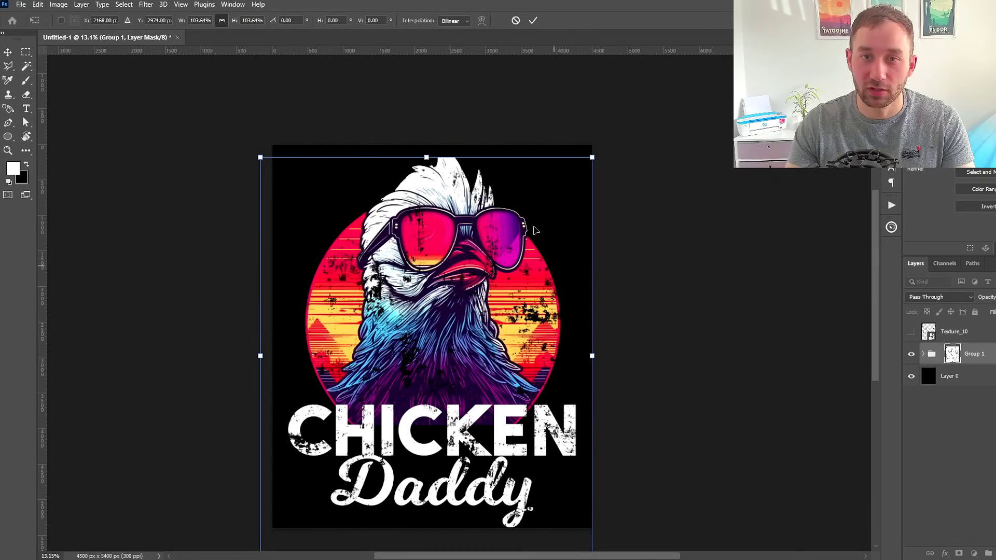
{"action": "key", "text": "Return"}
- Hide the black Layer 0 and open the Export As settings for the transparent design
{"action": "left_click", "coordinate": [912, 377]}
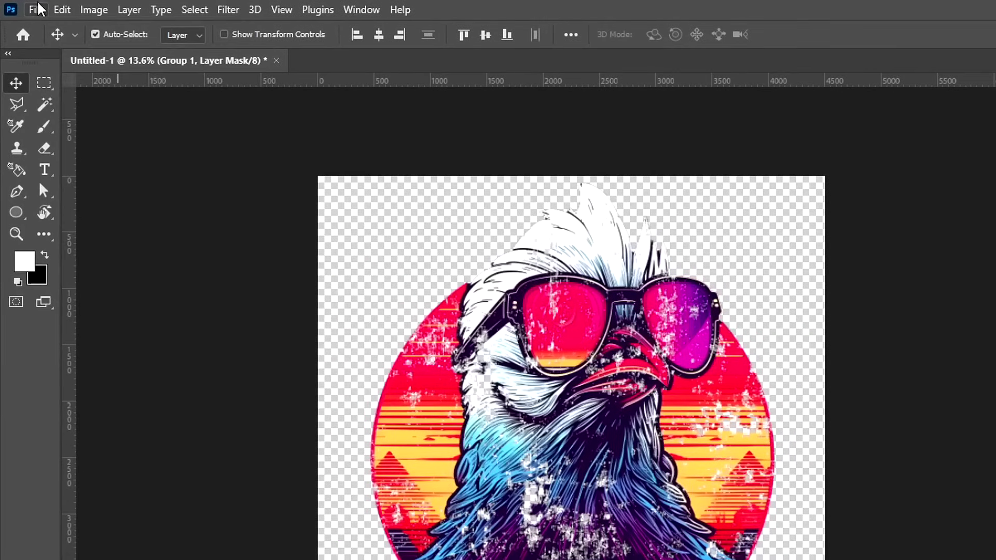
{"action": "left_click", "coordinate": [21, 4]}
{"action": "mouse_move", "coordinate": [91, 302]}
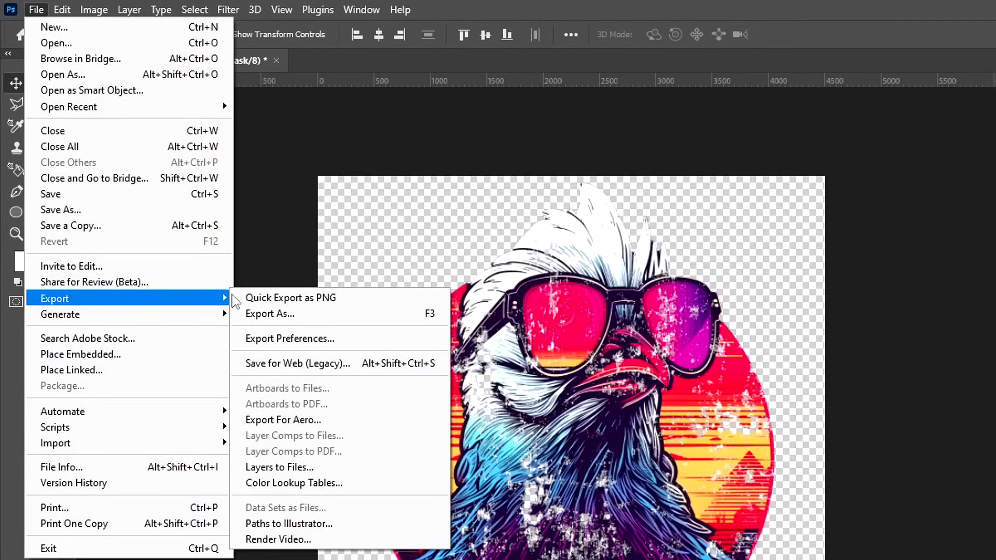
{"action": "left_click", "coordinate": [329, 322]}
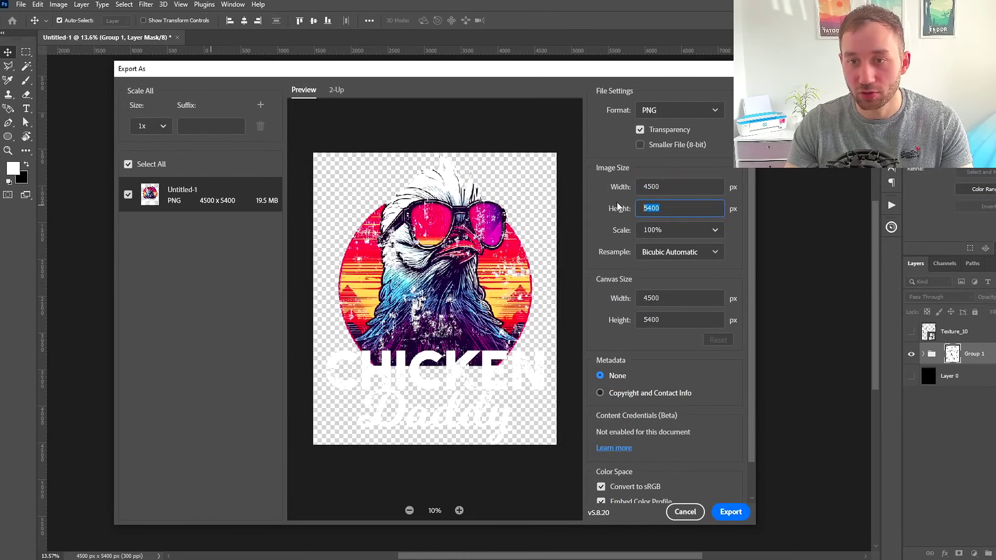
- Switch to the Printify website, open the Home & Living catalog category and browse the product types and print providers
{"action": "scroll", "coordinate": [663, 366], "scroll_direction": "down", "scroll_amount": 2}
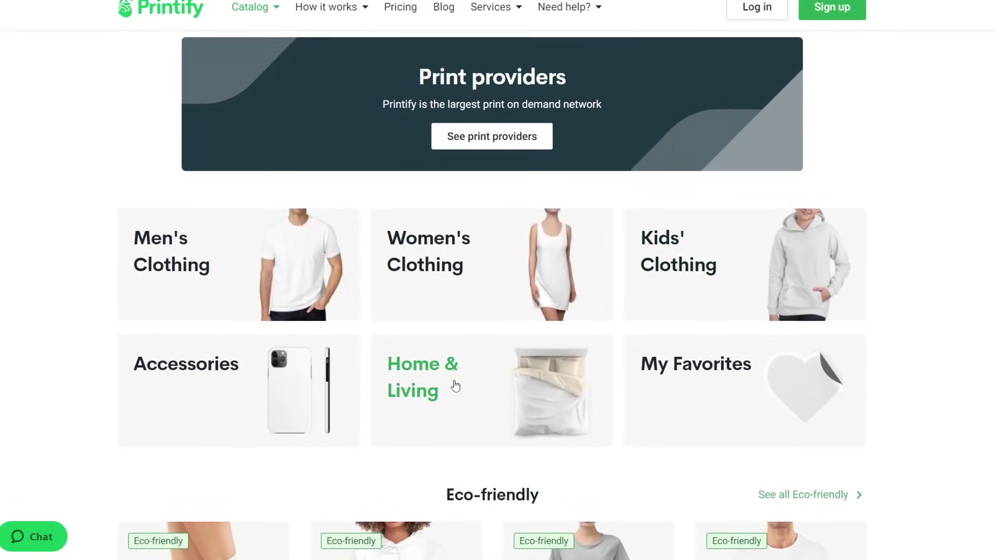
{"action": "left_click", "coordinate": [453, 382]}
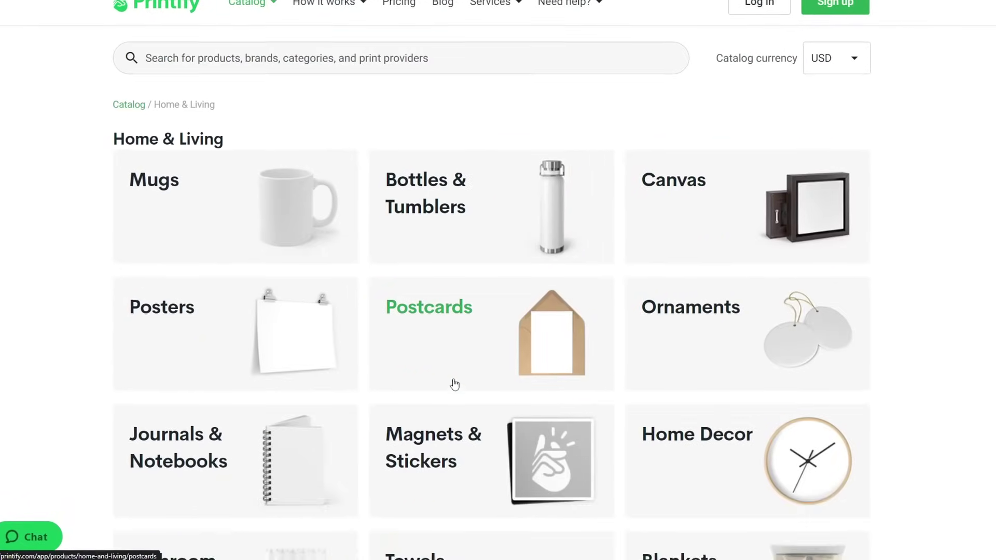
{"action": "scroll", "coordinate": [453, 382], "scroll_direction": "down", "scroll_amount": 4}
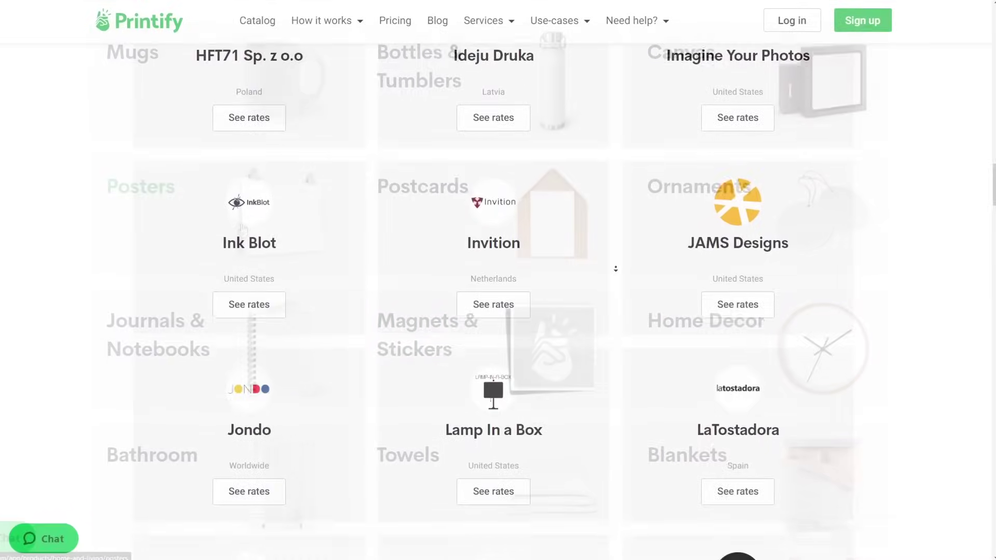
{"action": "scroll", "coordinate": [616, 269], "scroll_direction": "down", "scroll_amount": 5}
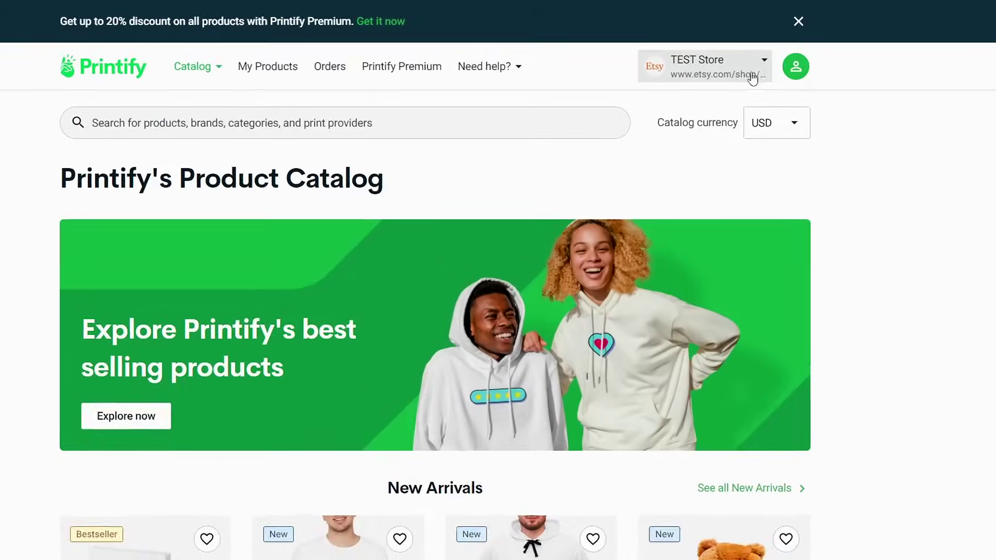
- Open the page for adding a new store to the Printify account
{"action": "left_click", "coordinate": [732, 64]}
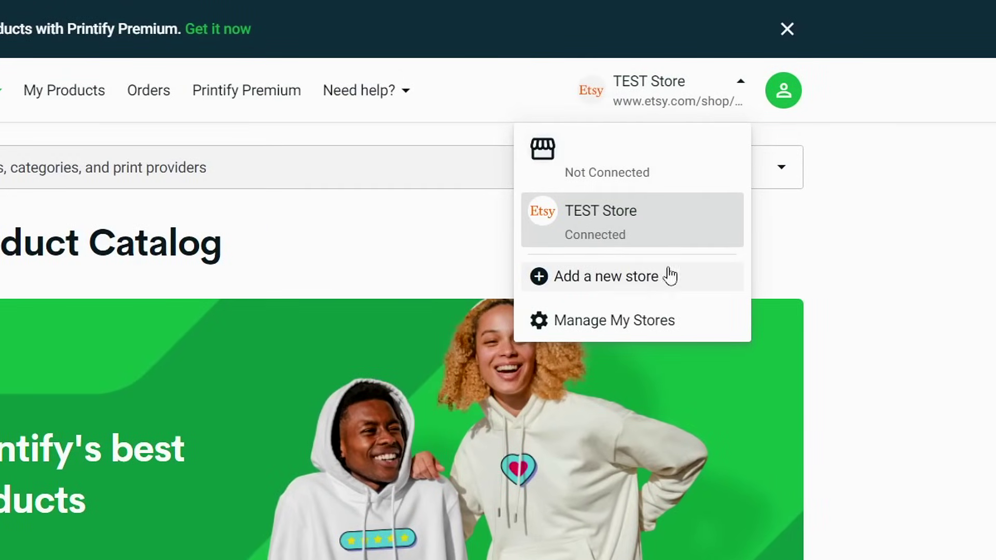
{"action": "left_click", "coordinate": [636, 279]}
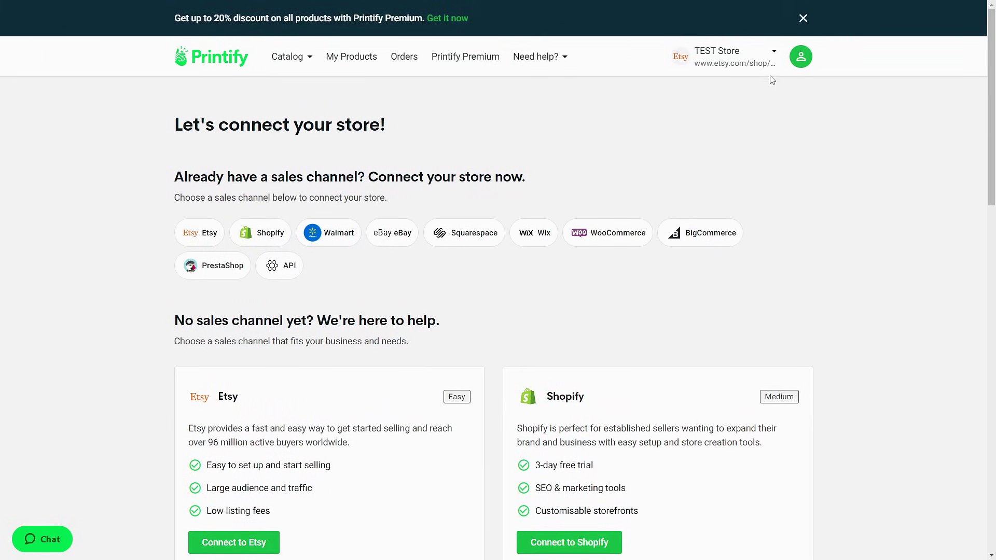
- Browse the men's T-shirts in the catalog and open the Gildan 5000 Unisex Heavy Cotton Tee
{"action": "mouse_move", "coordinate": [300, 61]}
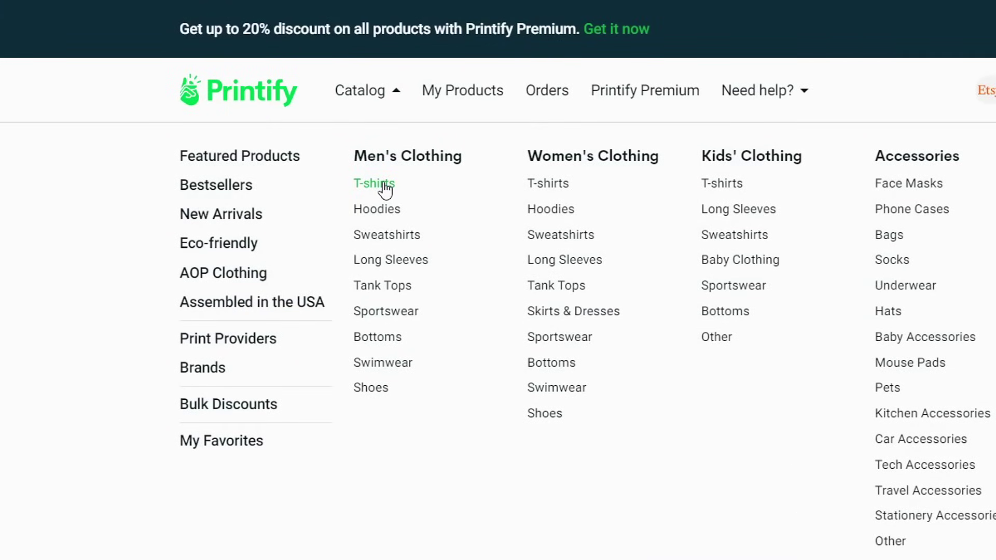
{"action": "left_click", "coordinate": [385, 187]}
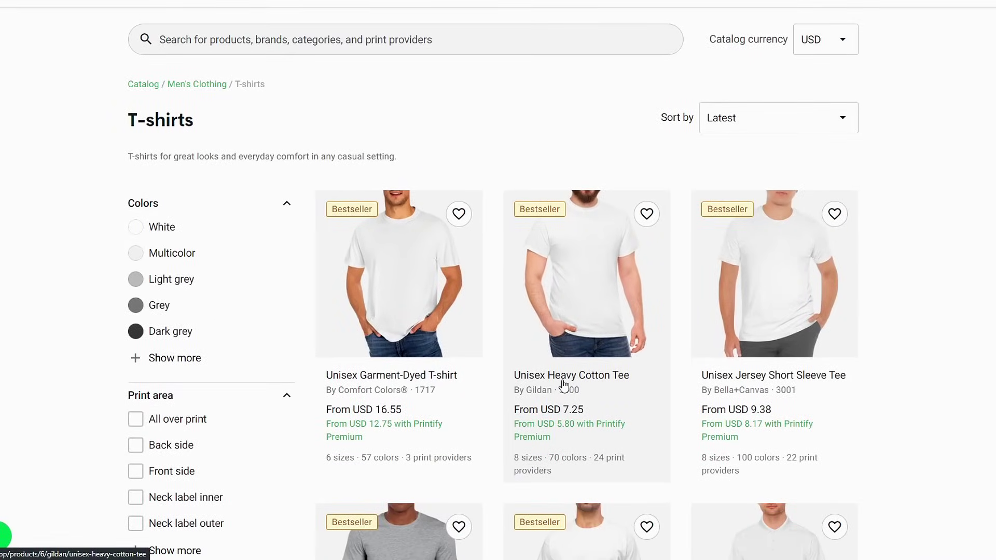
{"action": "scroll", "coordinate": [564, 374], "scroll_direction": "down", "scroll_amount": 2}
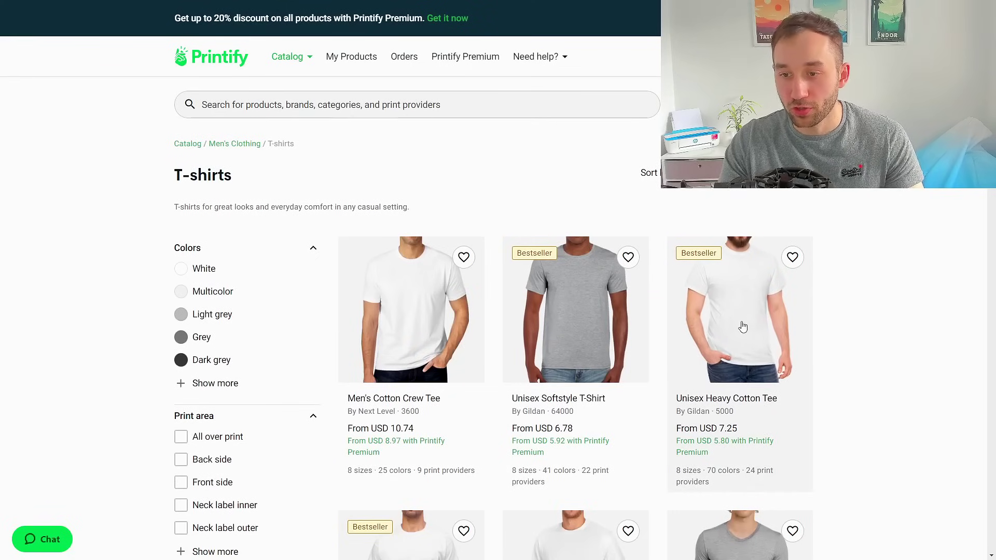
{"action": "left_click", "coordinate": [734, 327]}
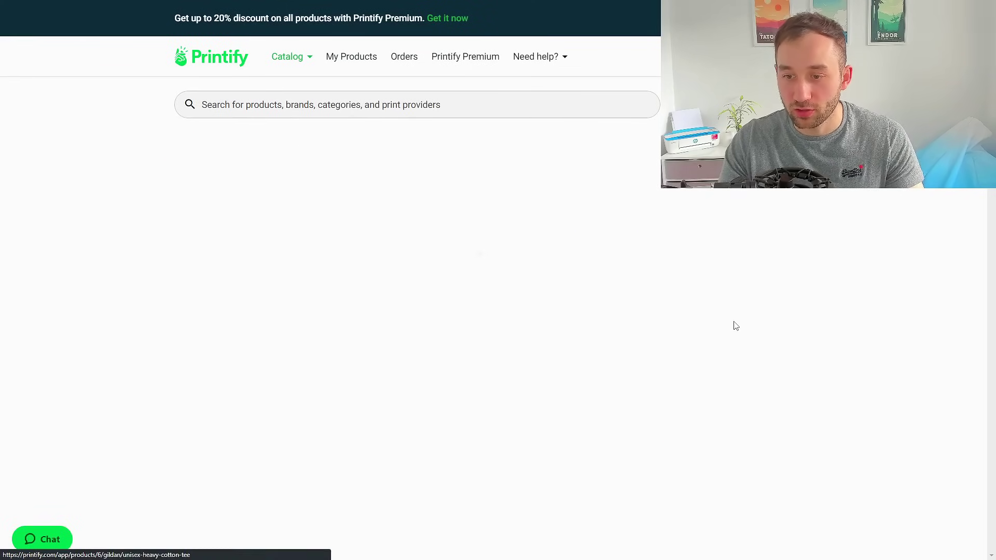
- Compare the tee's print providers by location, price, shipping and production time, and examine the performance score breakdown of Underground Threads
{"action": "scroll", "coordinate": [479, 407], "scroll_direction": "down", "scroll_amount": 4}
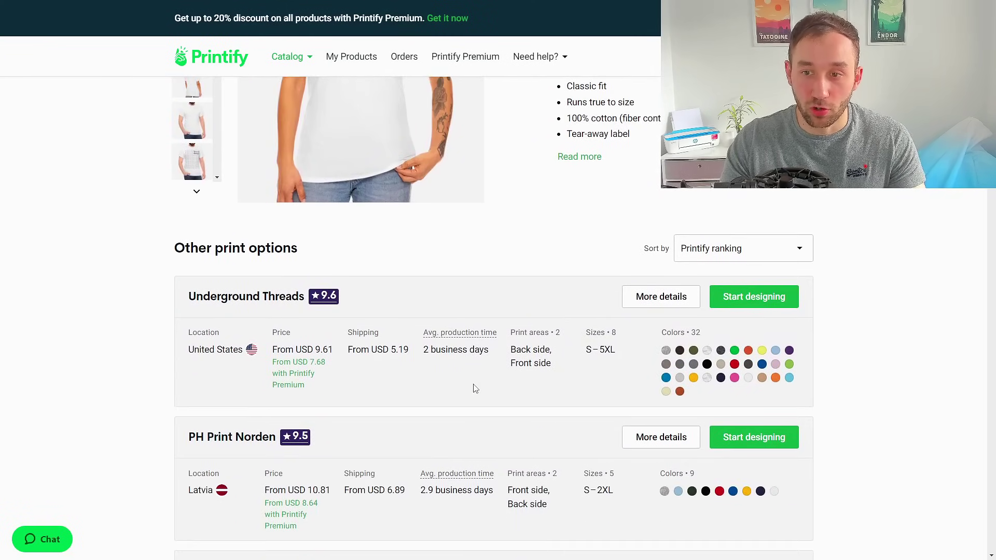
{"action": "scroll", "coordinate": [473, 389], "scroll_direction": "down", "scroll_amount": 2}
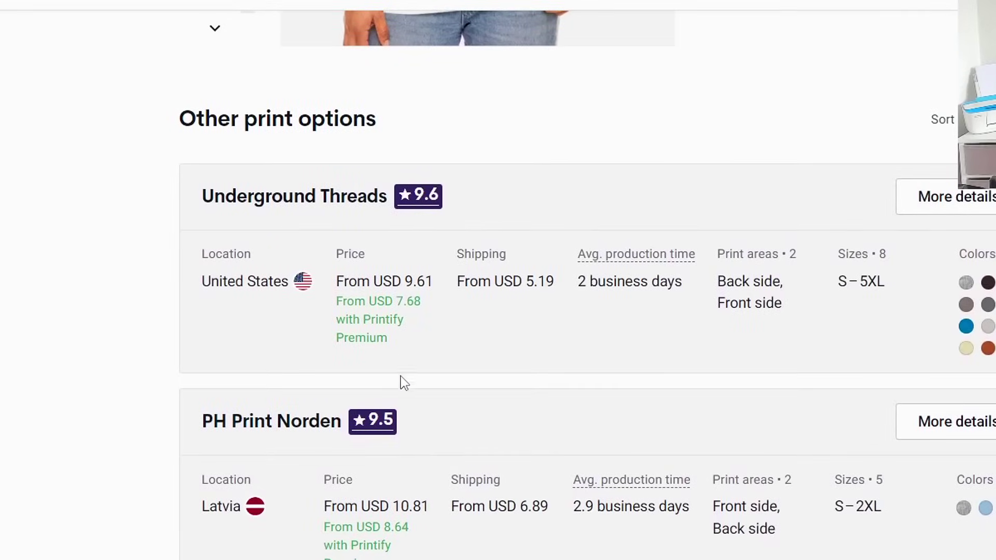
{"action": "scroll", "coordinate": [390, 422], "scroll_direction": "down", "scroll_amount": 2}
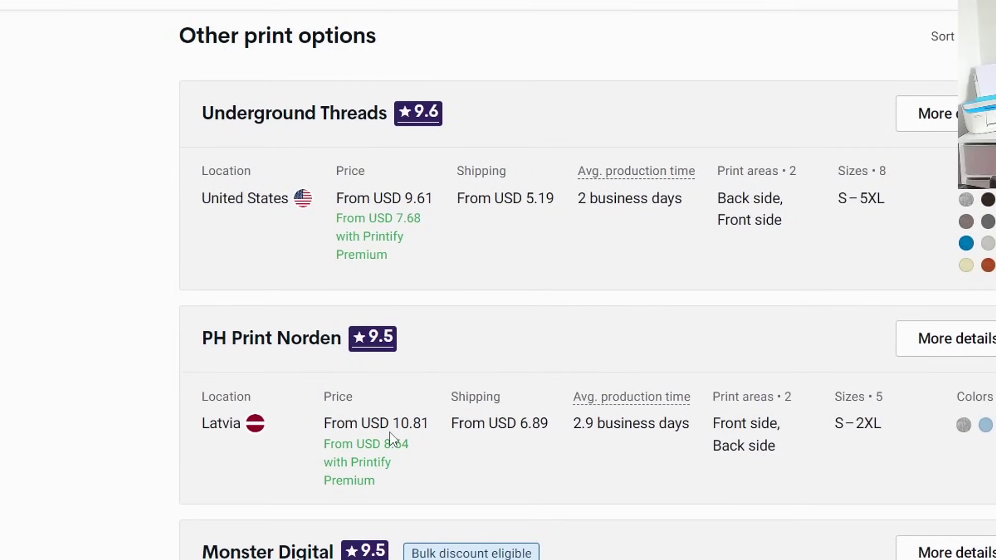
{"action": "scroll", "coordinate": [390, 432], "scroll_direction": "up", "scroll_amount": 2}
{"action": "mouse_move", "coordinate": [412, 211]}
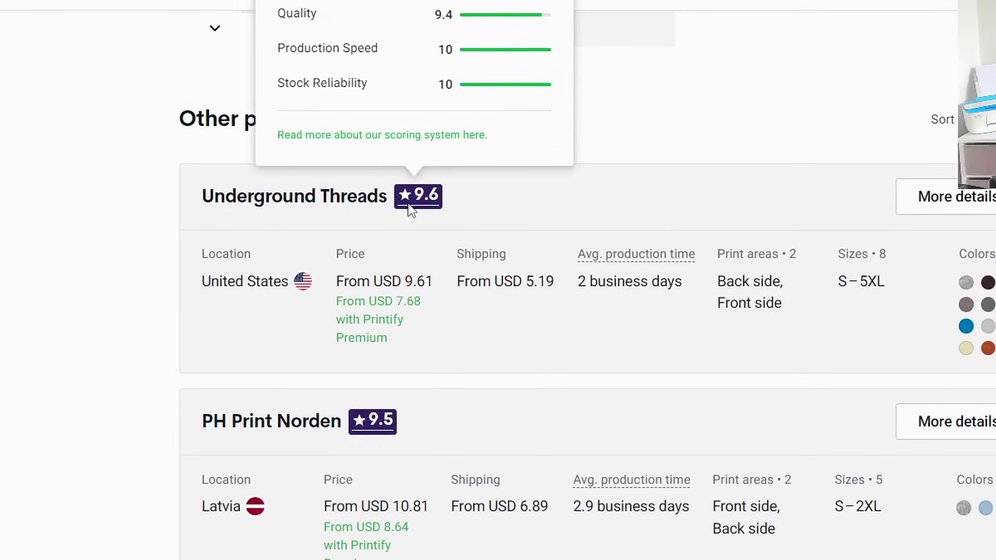
{"action": "scroll", "coordinate": [293, 128], "scroll_direction": "up", "scroll_amount": 2}
{"action": "left_click_drag", "start_coordinate": [283, 70], "coordinate": [435, 66]}
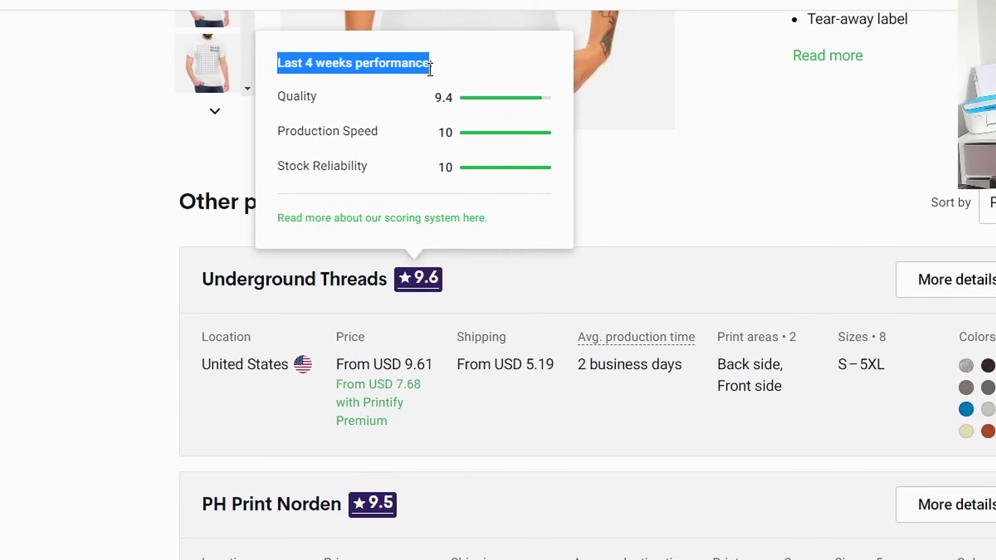
{"action": "left_click", "coordinate": [435, 67]}
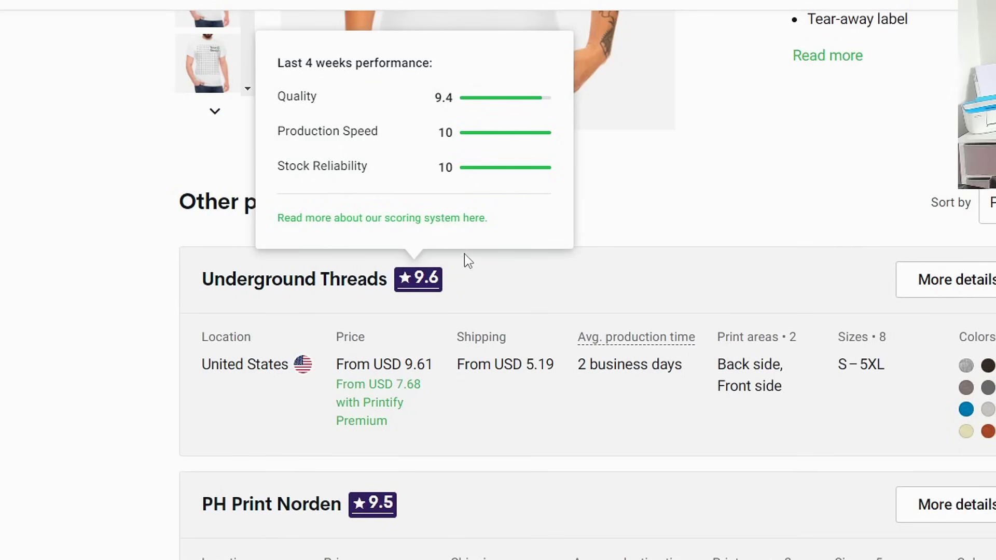
{"action": "scroll", "coordinate": [472, 264], "scroll_direction": "down", "scroll_amount": 2}
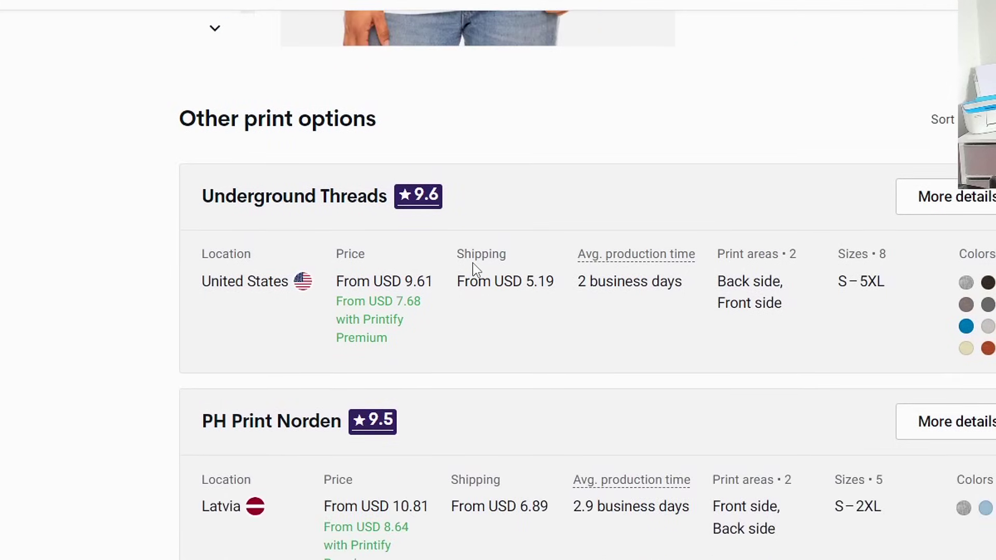
{"action": "scroll", "coordinate": [472, 263], "scroll_direction": "down", "scroll_amount": 2}
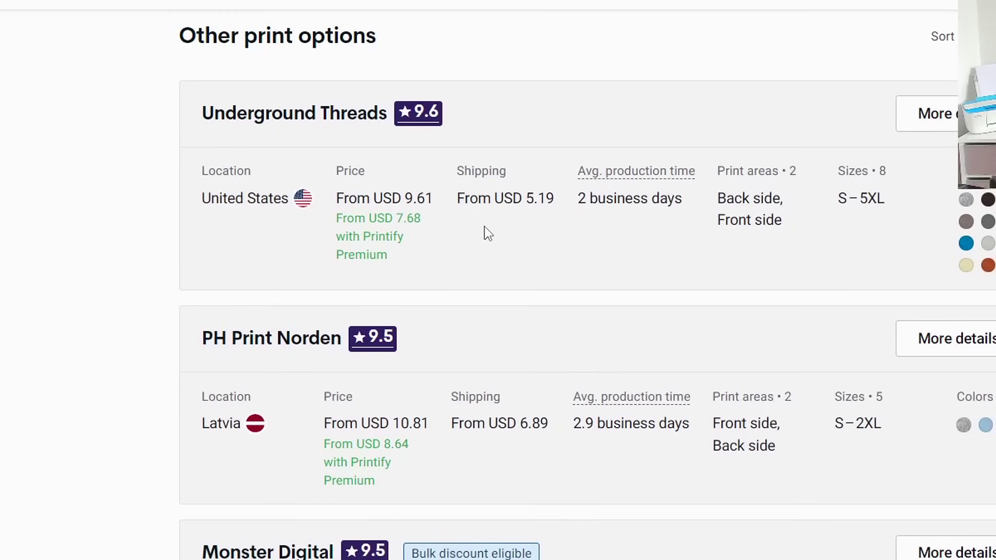
- Start designing the tee with SwiftPOD as the print provider and add chicken daddy 3.png from the device to the front side
{"action": "left_click_drag", "start_coordinate": [341, 204], "coordinate": [442, 204]}
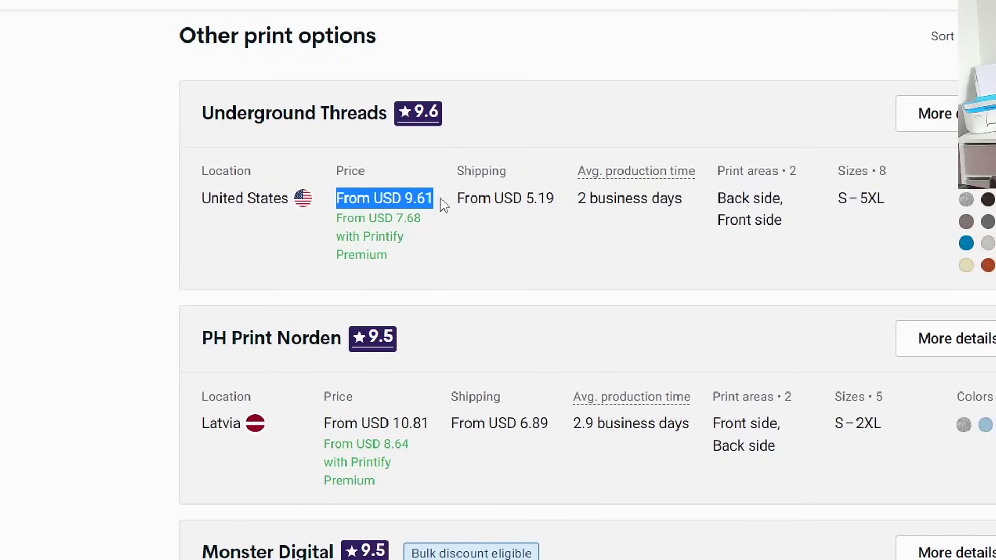
{"action": "left_click", "coordinate": [442, 204]}
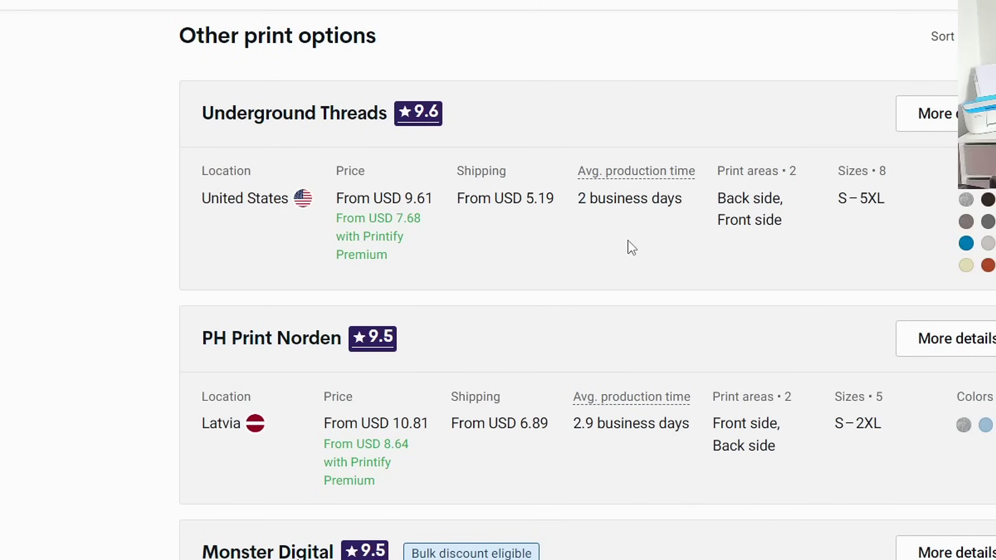
{"action": "scroll", "coordinate": [624, 475], "scroll_direction": "down", "scroll_amount": 6}
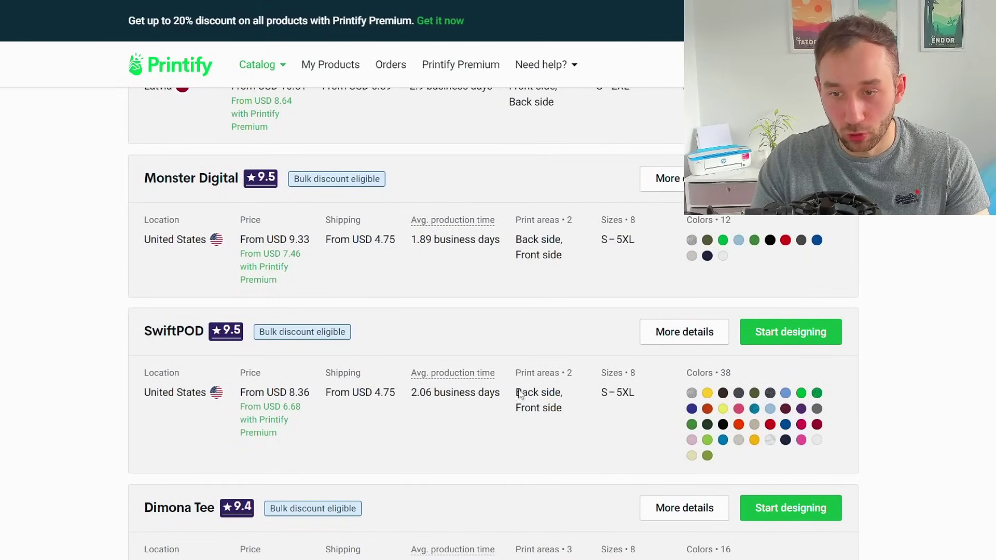
{"action": "scroll", "coordinate": [726, 371], "scroll_direction": "up", "scroll_amount": 1}
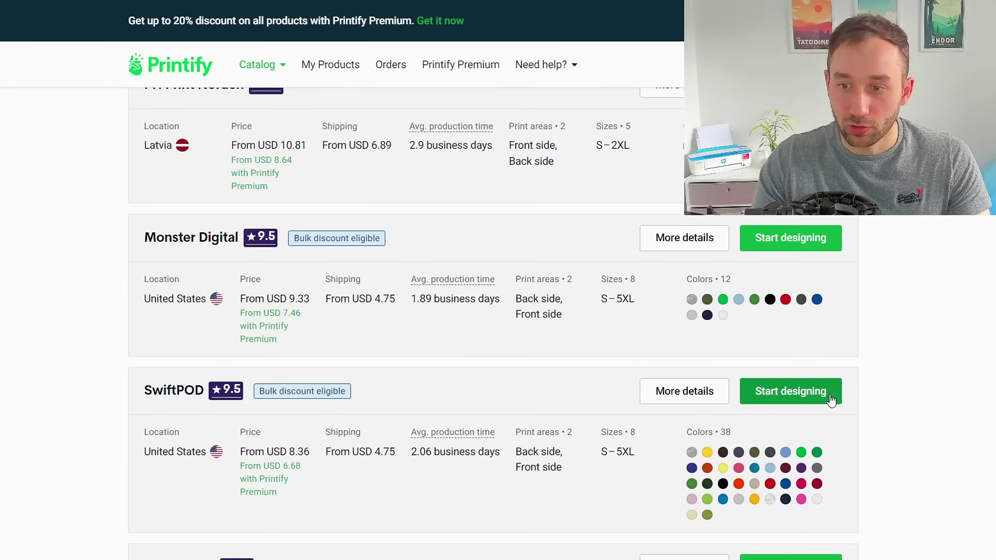
{"action": "left_click", "coordinate": [799, 396]}
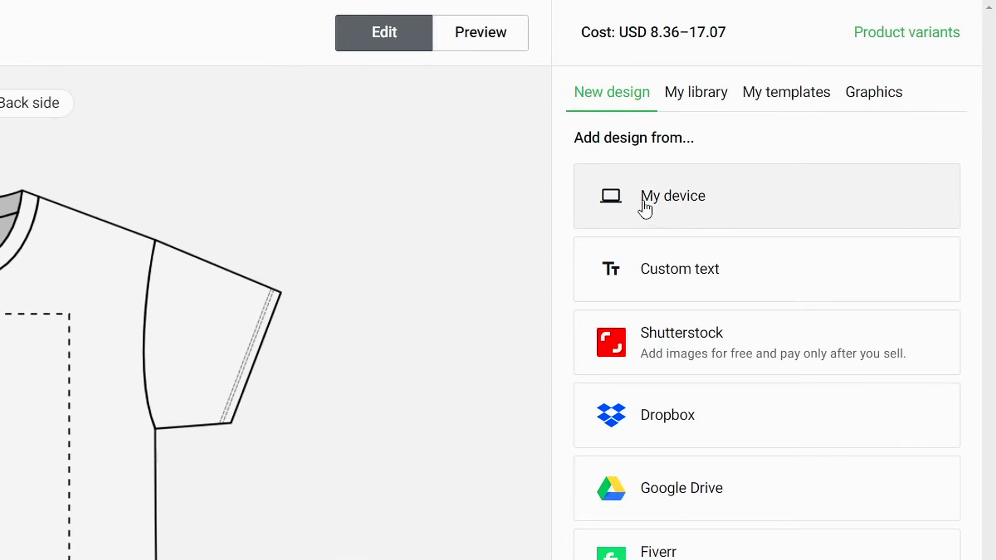
{"action": "left_click", "coordinate": [717, 208]}
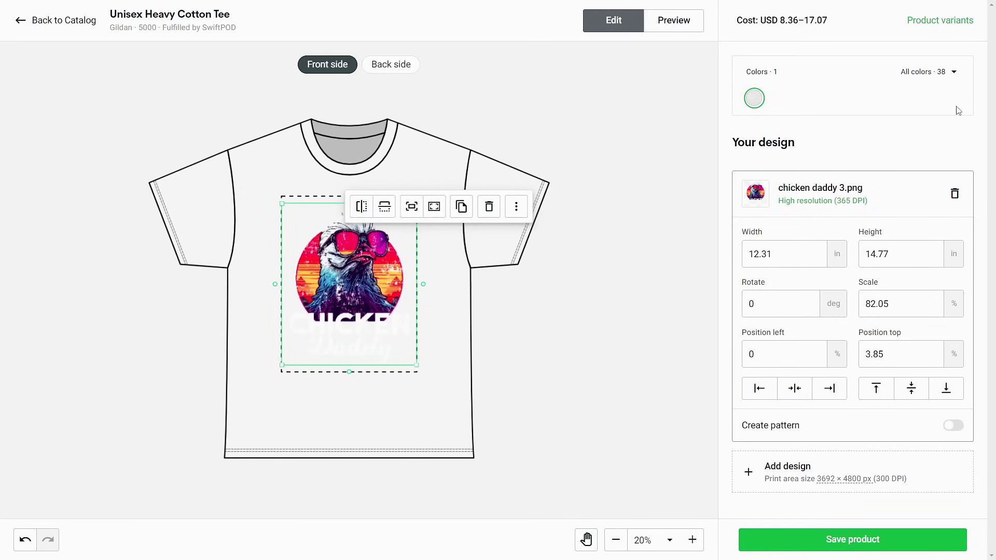
- In the product variants, deselect the White shirt color and select Black instead
{"action": "left_click", "coordinate": [942, 74]}
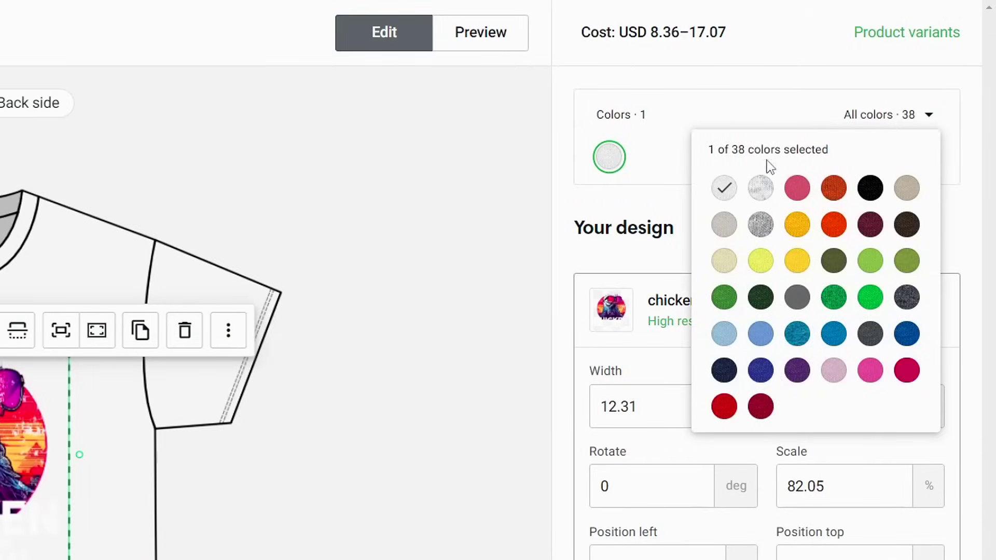
{"action": "left_click", "coordinate": [856, 112]}
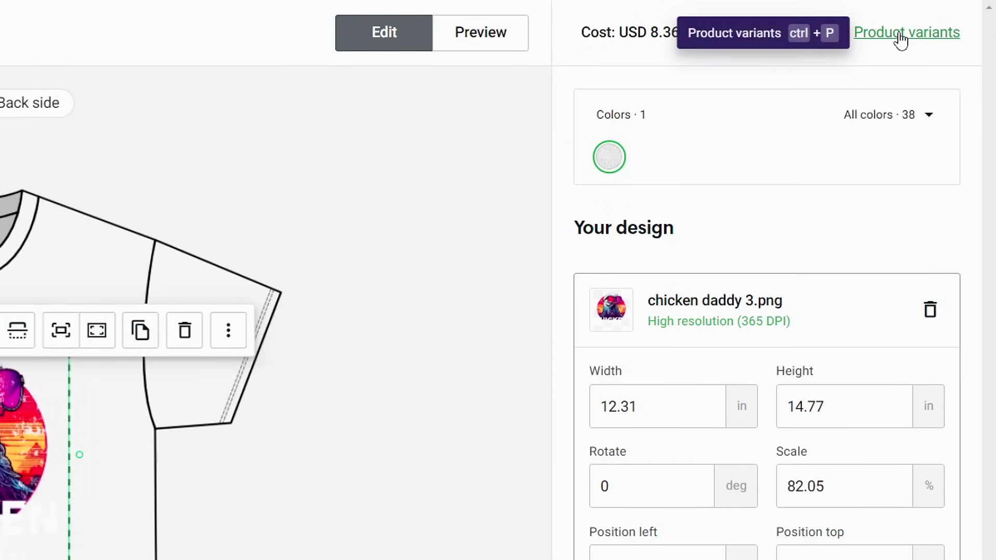
{"action": "left_click", "coordinate": [901, 38]}
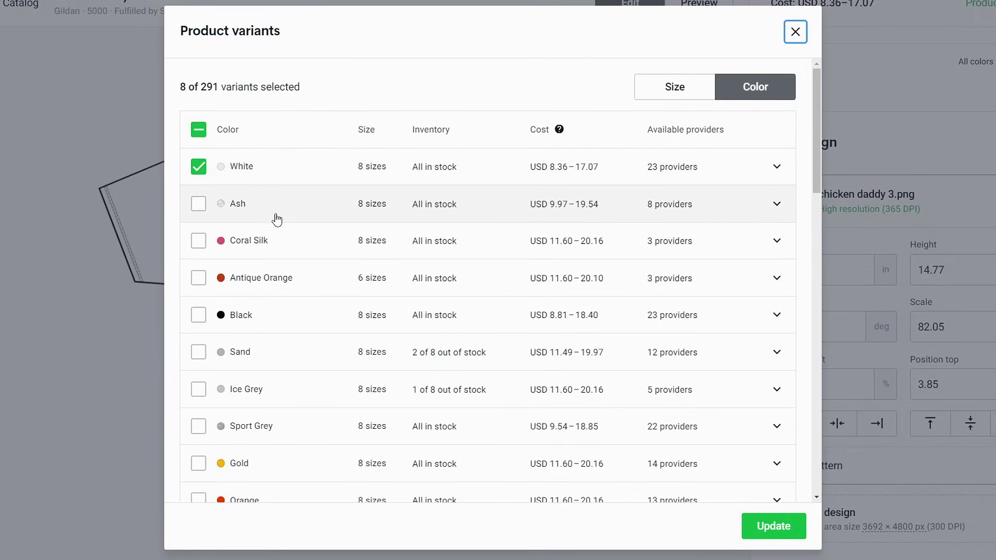
{"action": "scroll", "coordinate": [231, 257], "scroll_direction": "down", "scroll_amount": 1}
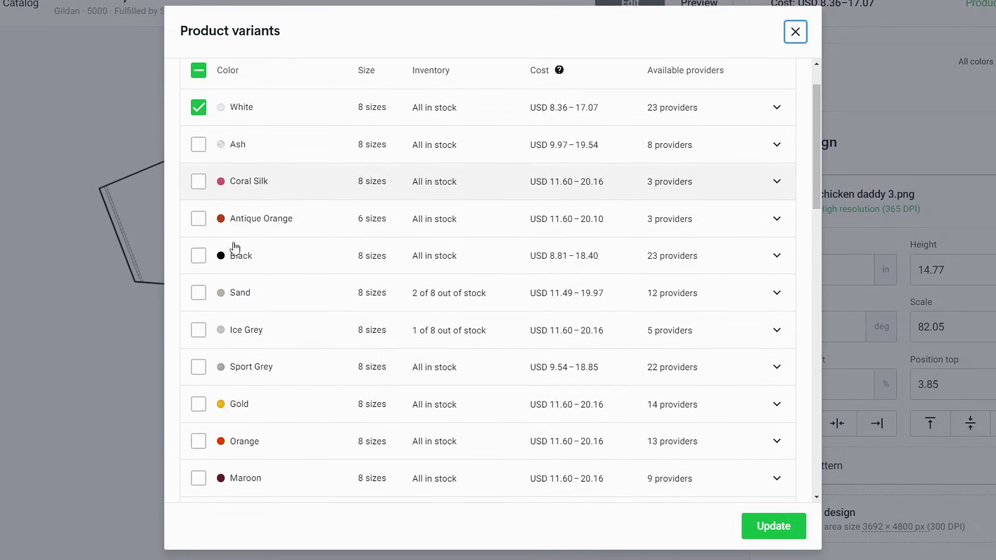
{"action": "scroll", "coordinate": [467, 262], "scroll_direction": "up", "scroll_amount": 1}
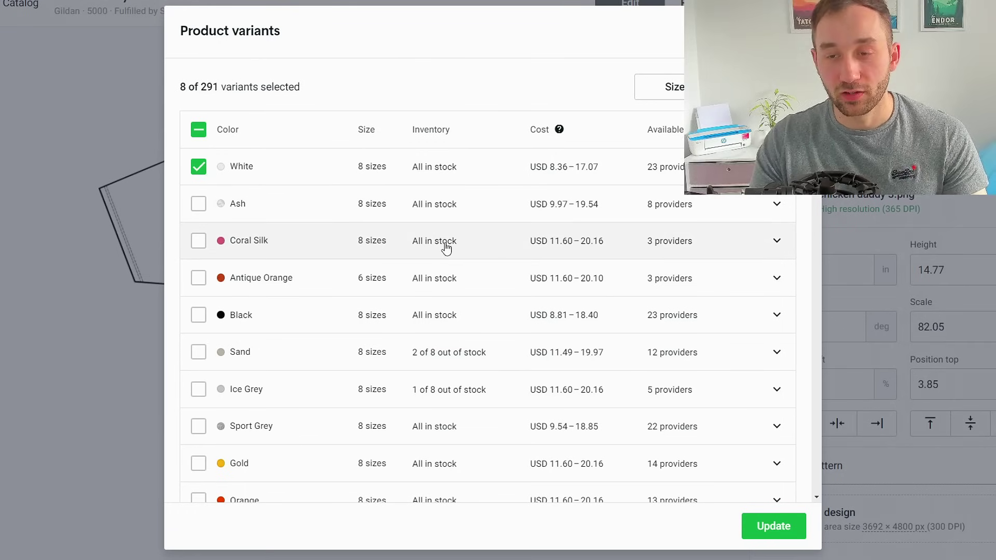
{"action": "scroll", "coordinate": [222, 232], "scroll_direction": "down", "scroll_amount": 1}
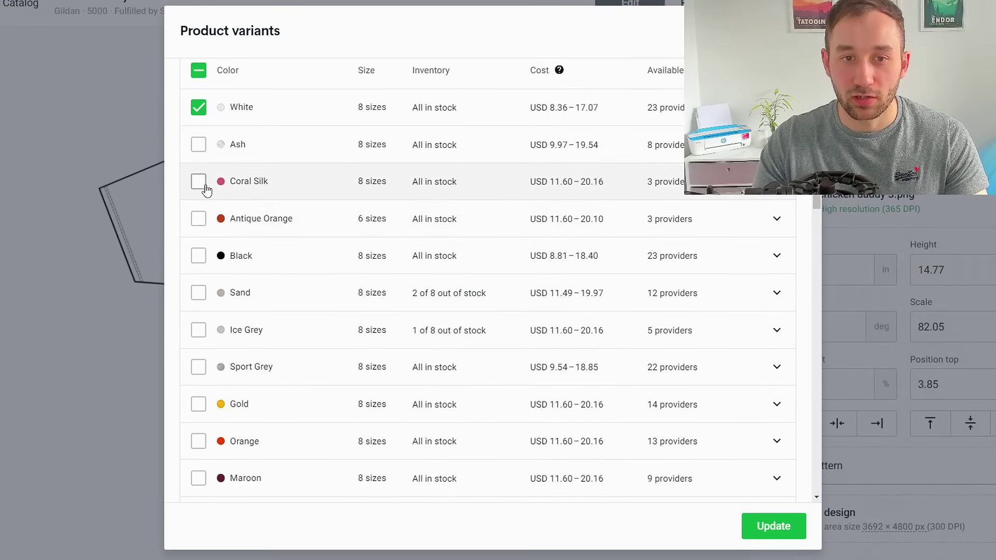
{"action": "scroll", "coordinate": [235, 235], "scroll_direction": "up", "scroll_amount": 1}
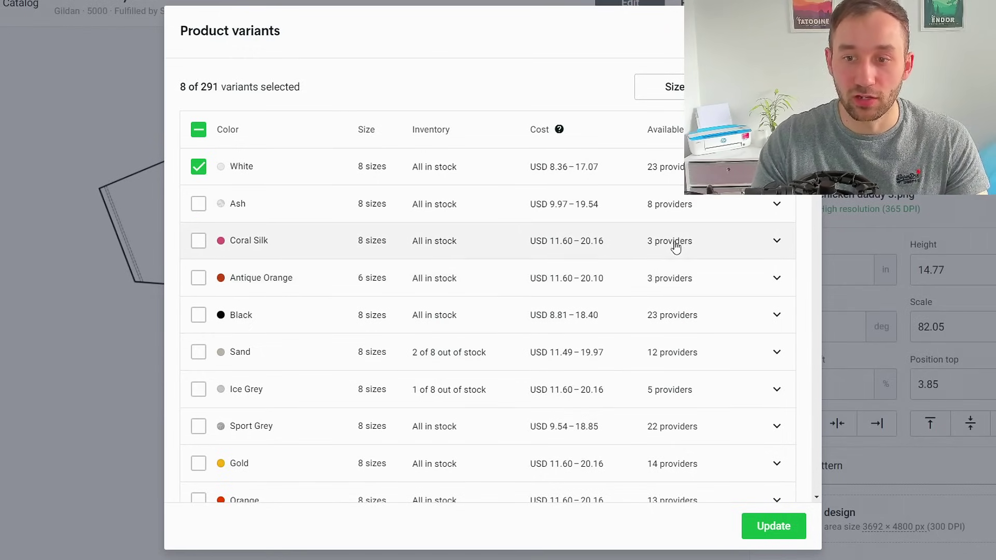
{"action": "left_click", "coordinate": [198, 167]}
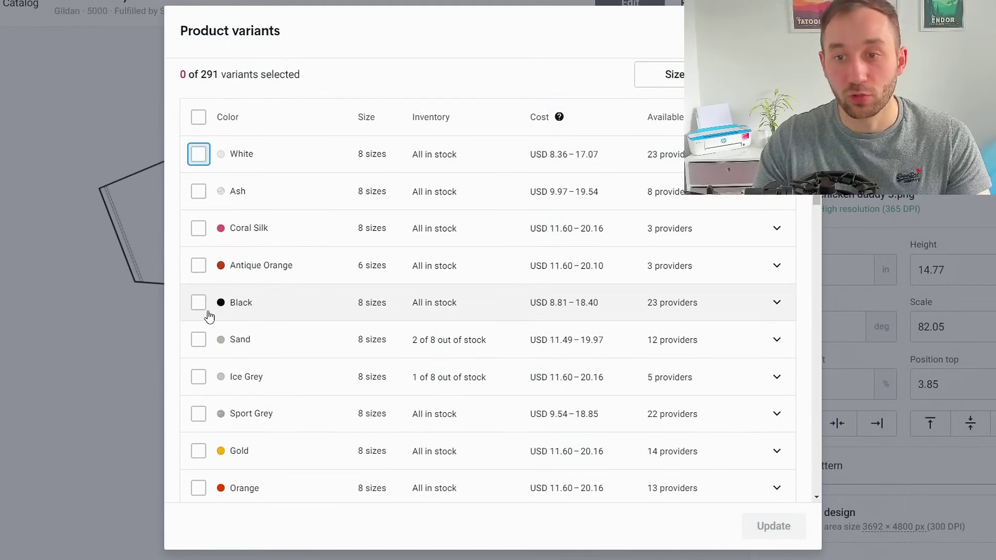
{"action": "left_click", "coordinate": [199, 304]}
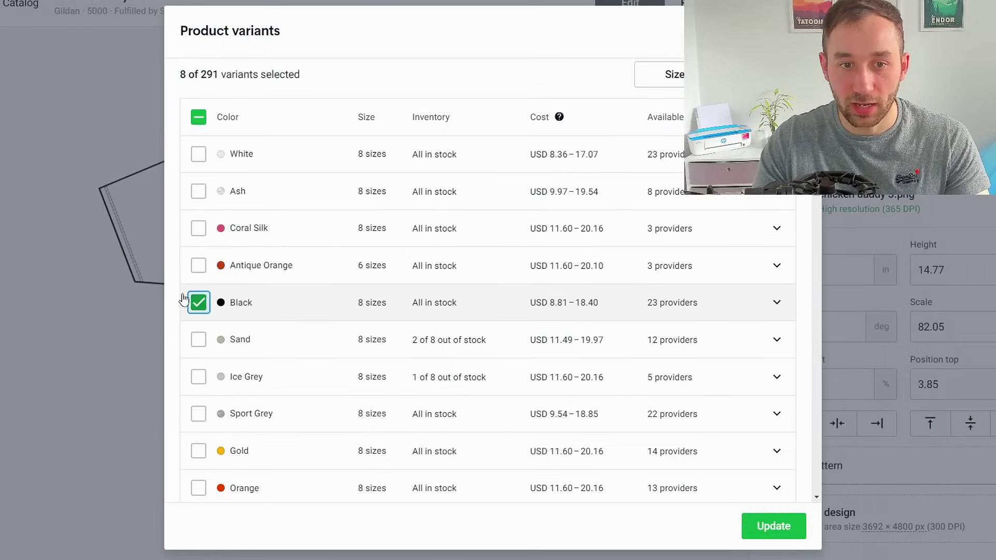
{"action": "scroll", "coordinate": [554, 261], "scroll_direction": "down", "scroll_amount": 1}
{"action": "scroll", "coordinate": [561, 280], "scroll_direction": "up", "scroll_amount": 1}
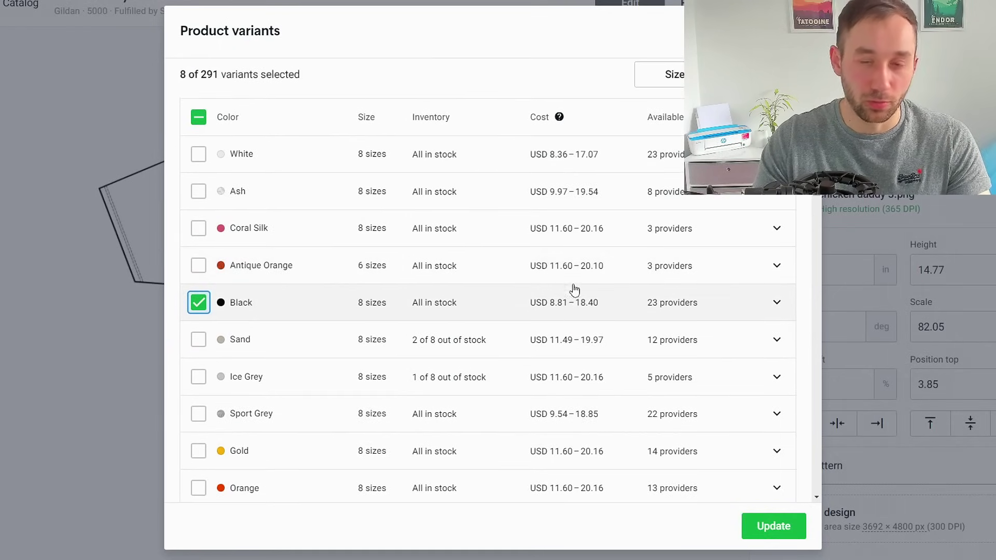
{"action": "scroll", "coordinate": [575, 291], "scroll_direction": "down", "scroll_amount": 1}
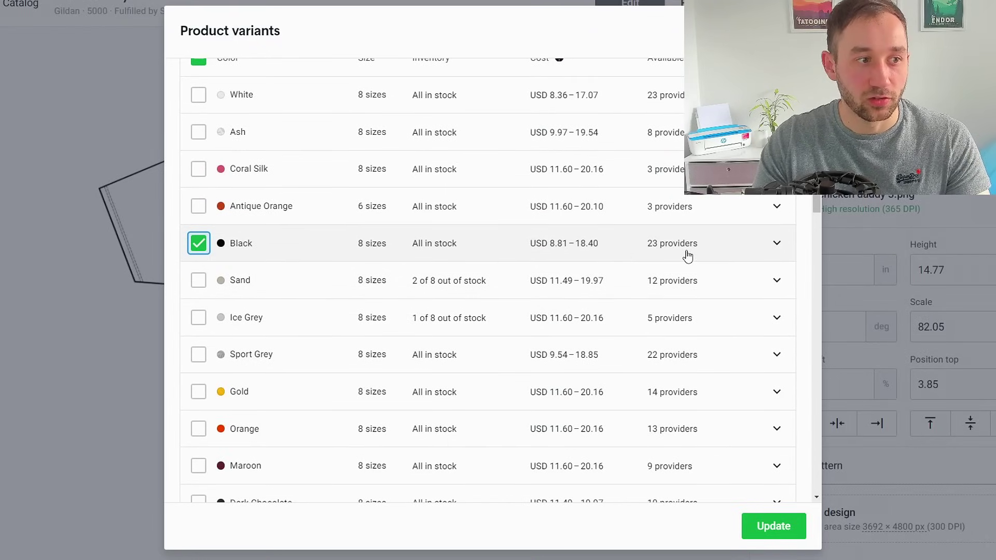
- Add the Navy, Royal and Sport Grey shirt colors to the selected variants and update the product
{"action": "scroll", "coordinate": [274, 313], "scroll_direction": "down", "scroll_amount": 9}
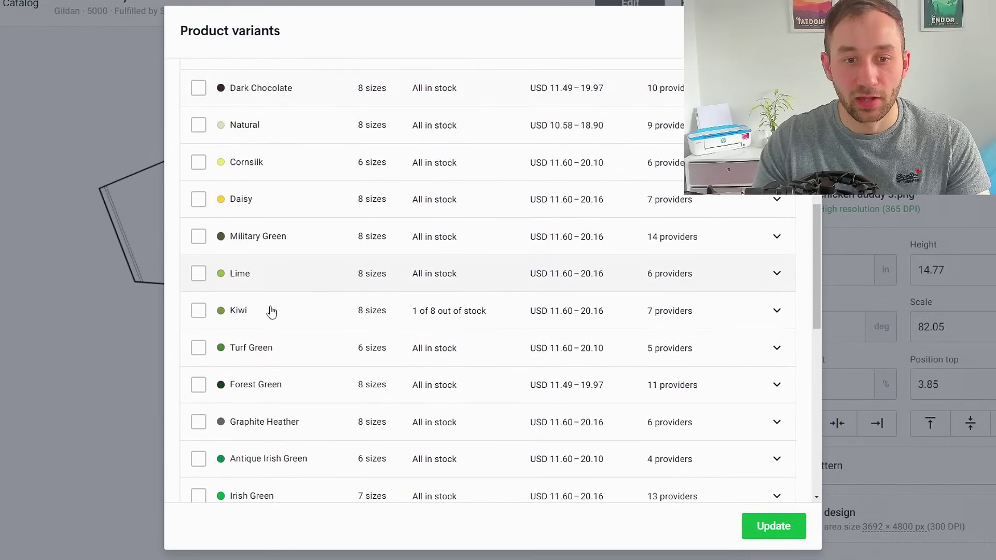
{"action": "scroll", "coordinate": [271, 311], "scroll_direction": "down", "scroll_amount": 6}
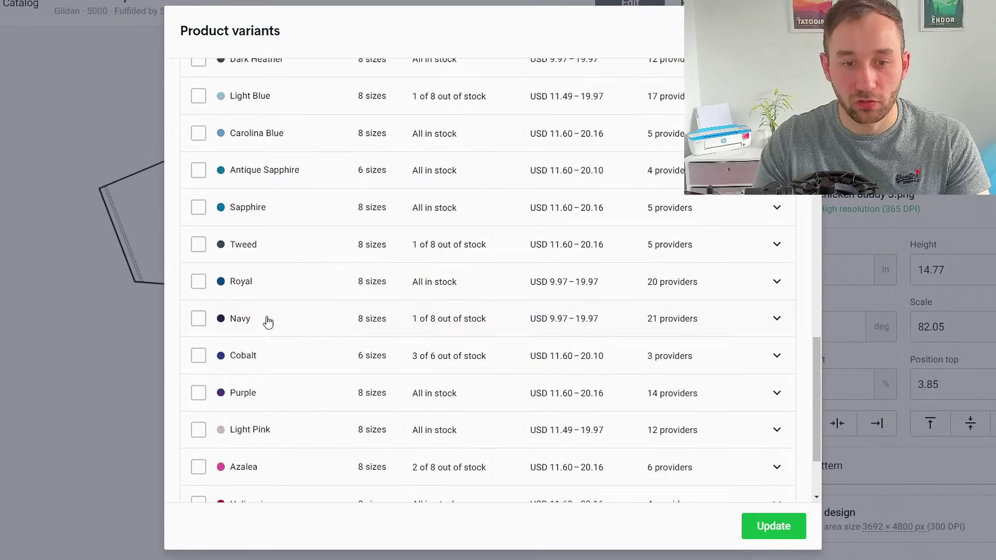
{"action": "left_click", "coordinate": [198, 318]}
{"action": "scroll", "coordinate": [198, 318], "scroll_direction": "up", "scroll_amount": 2}
{"action": "left_click", "coordinate": [199, 400]}
{"action": "scroll", "coordinate": [360, 414], "scroll_direction": "up", "scroll_amount": 5}
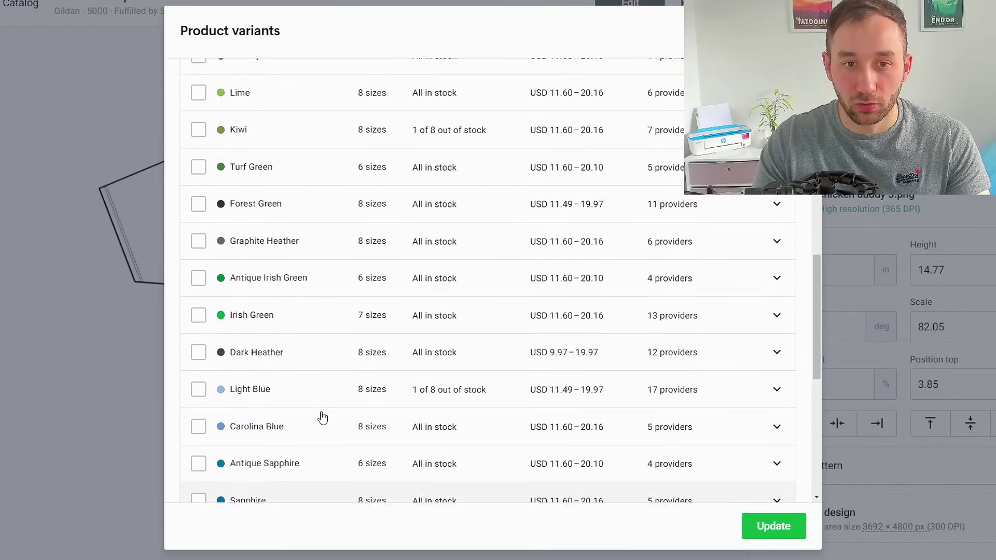
{"action": "scroll", "coordinate": [322, 415], "scroll_direction": "up", "scroll_amount": 5}
{"action": "left_click", "coordinate": [198, 177]}
{"action": "scroll", "coordinate": [622, 271], "scroll_direction": "up", "scroll_amount": 3}
{"action": "scroll", "coordinate": [267, 265], "scroll_direction": "up", "scroll_amount": 3}
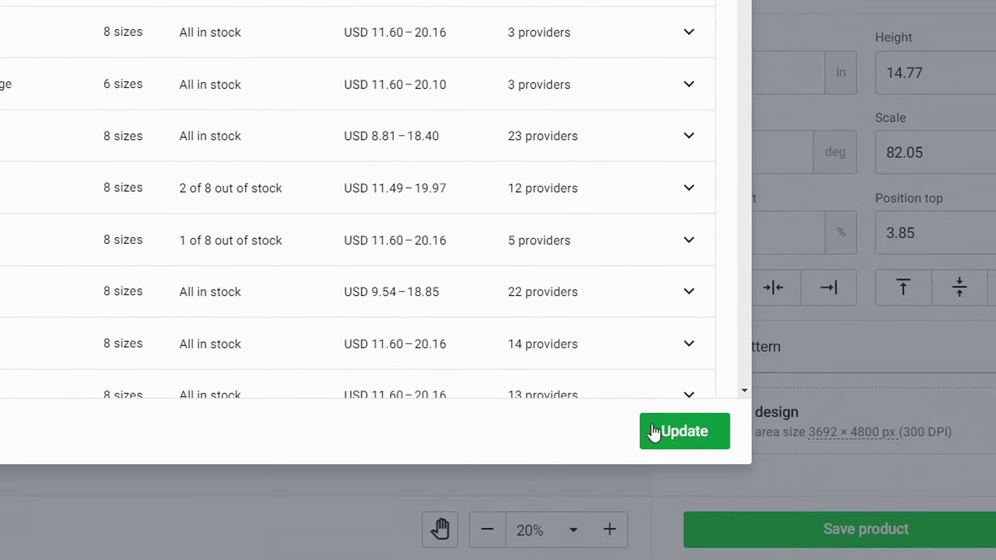
{"action": "left_click", "coordinate": [669, 431]}
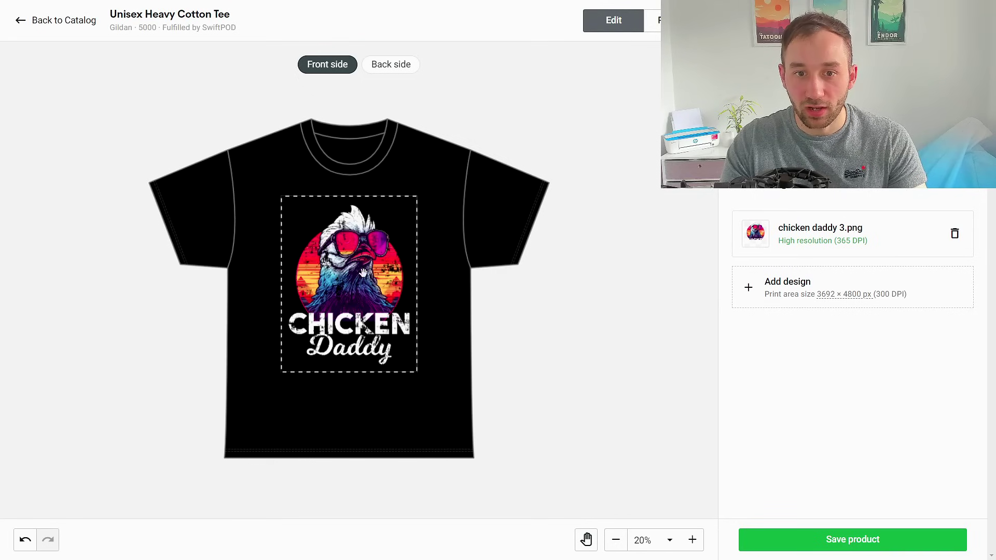
- Try shrinking the design to about 8.08 × 9.7 in and shifting it within the print area, and undo these changes
{"action": "left_click", "coordinate": [354, 268]}
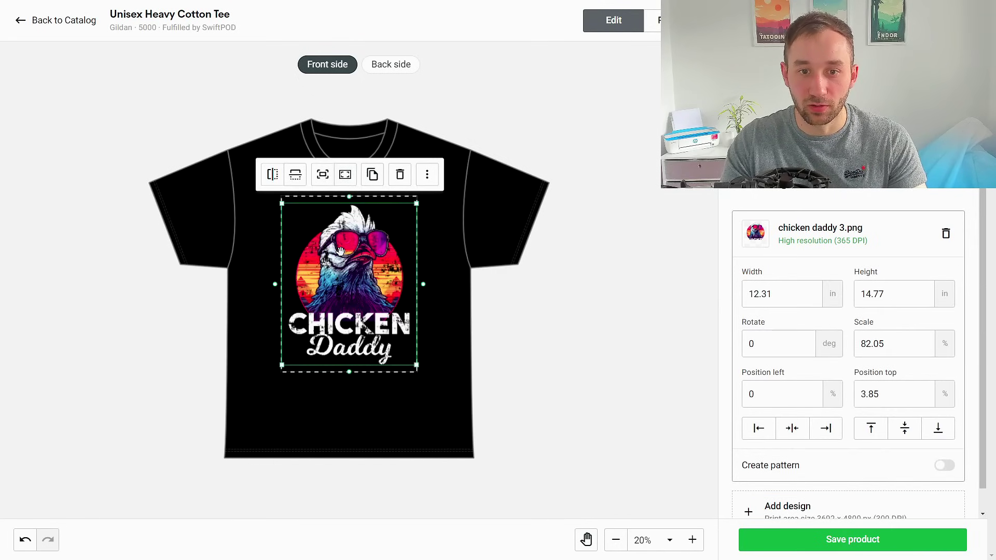
{"action": "mouse_move", "coordinate": [353, 287]}
{"action": "left_mouse_down"}
{"action": "mouse_move", "coordinate": [363, 283]}
{"action": "mouse_move", "coordinate": [352, 282]}
{"action": "left_mouse_up"}
{"action": "left_click_drag", "start_coordinate": [416, 359], "coordinate": [370, 305]}
{"action": "left_click_drag", "start_coordinate": [354, 242], "coordinate": [394, 261]}
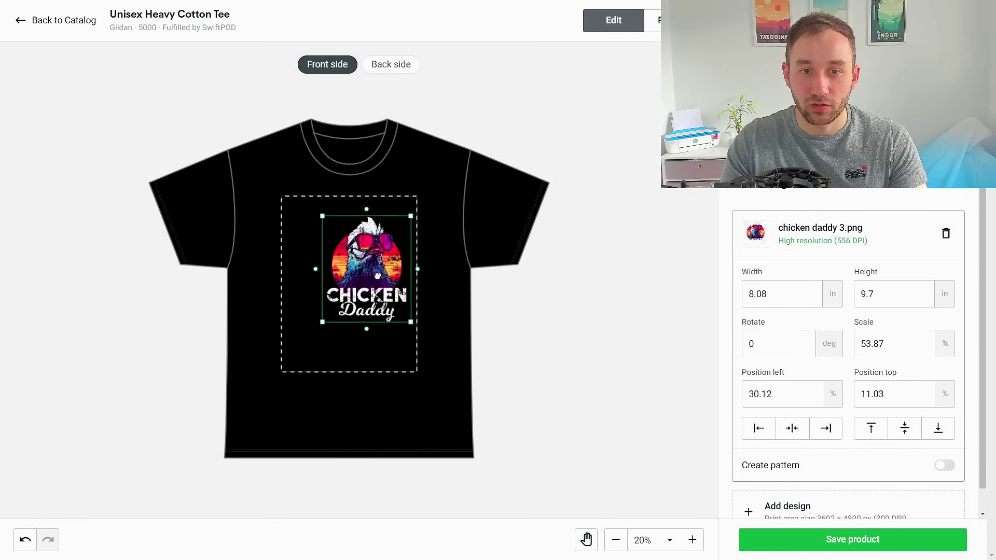
{"action": "key", "text": "ctrl+z"}
{"action": "key", "text": "ctrl+z"}
{"action": "key", "text": "ctrl+z"}
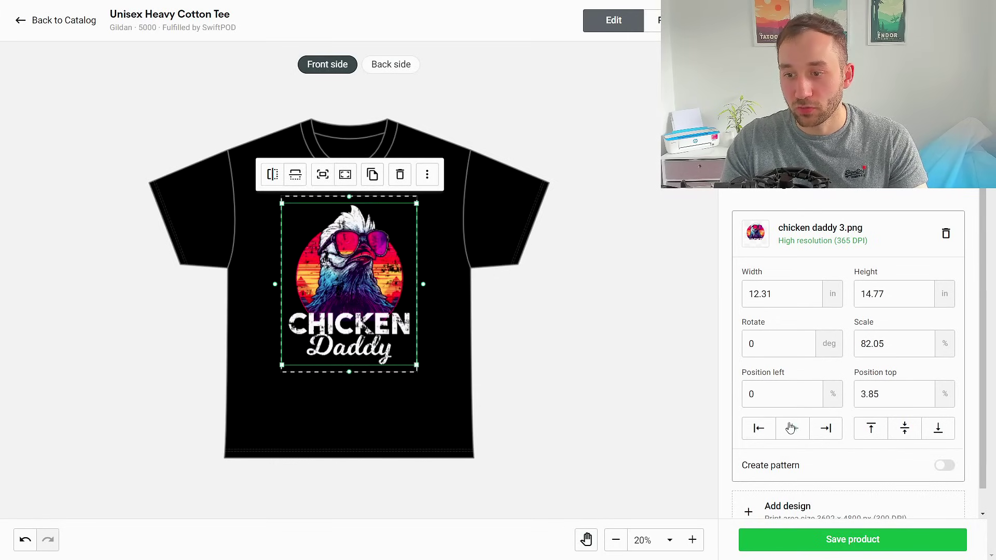
- Align the chicken design with the top edge of the print area and deselect it
{"action": "left_click", "coordinate": [878, 427]}
{"action": "left_click", "coordinate": [450, 220]}
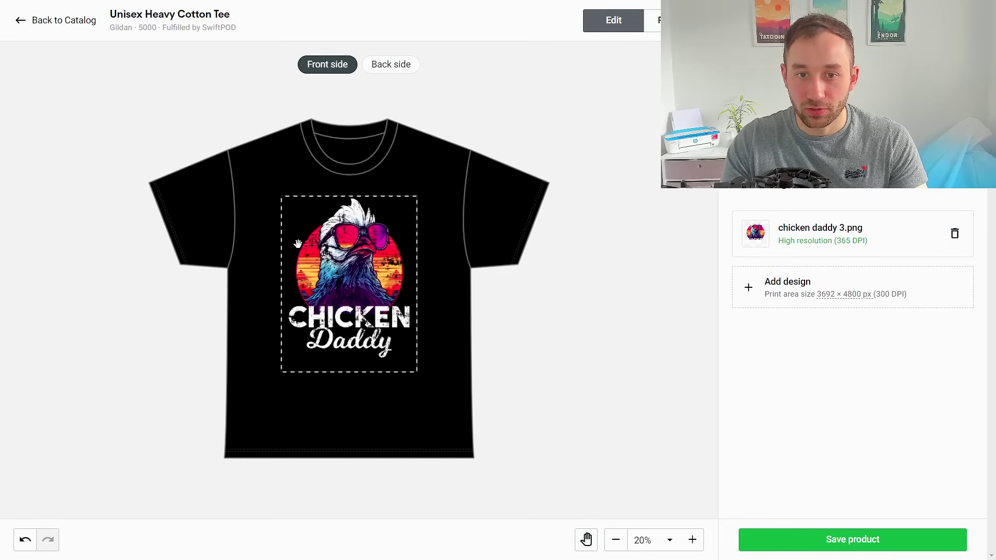
- Try enlarging the design to about 27.4 × 32.87 in, reducing it to about 14.75 × 17.7 in and repositioning it, checking the print resolution
{"action": "left_click", "coordinate": [844, 249]}
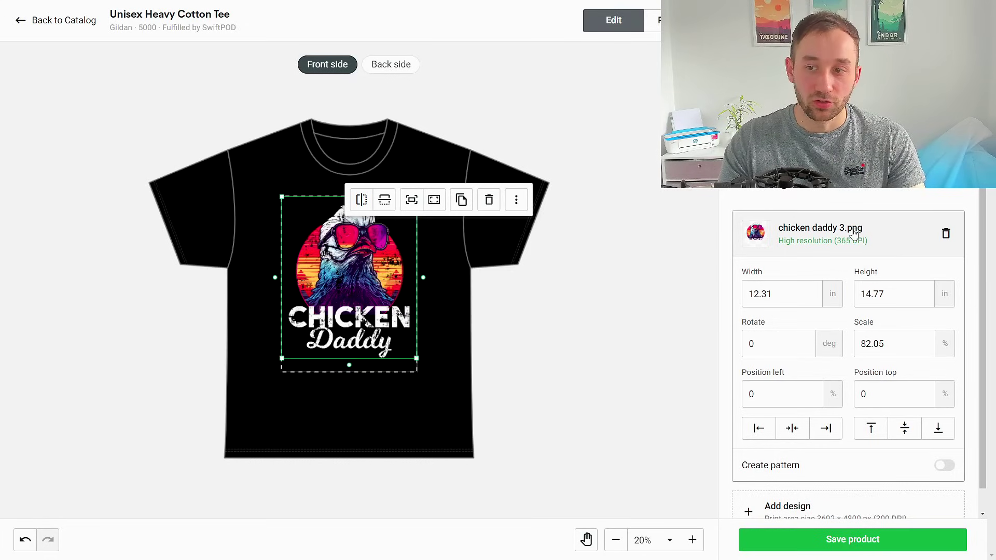
{"action": "left_click_drag", "start_coordinate": [417, 359], "coordinate": [589, 435]}
{"action": "left_click_drag", "start_coordinate": [529, 494], "coordinate": [582, 542]}
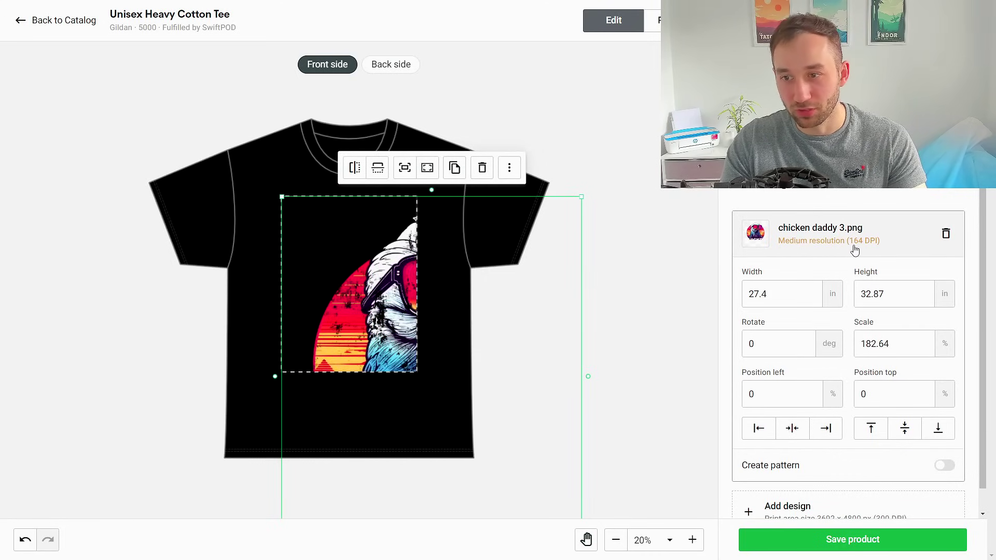
{"action": "left_click_drag", "start_coordinate": [582, 196], "coordinate": [411, 336]}
{"action": "left_click_drag", "start_coordinate": [383, 387], "coordinate": [371, 226]}
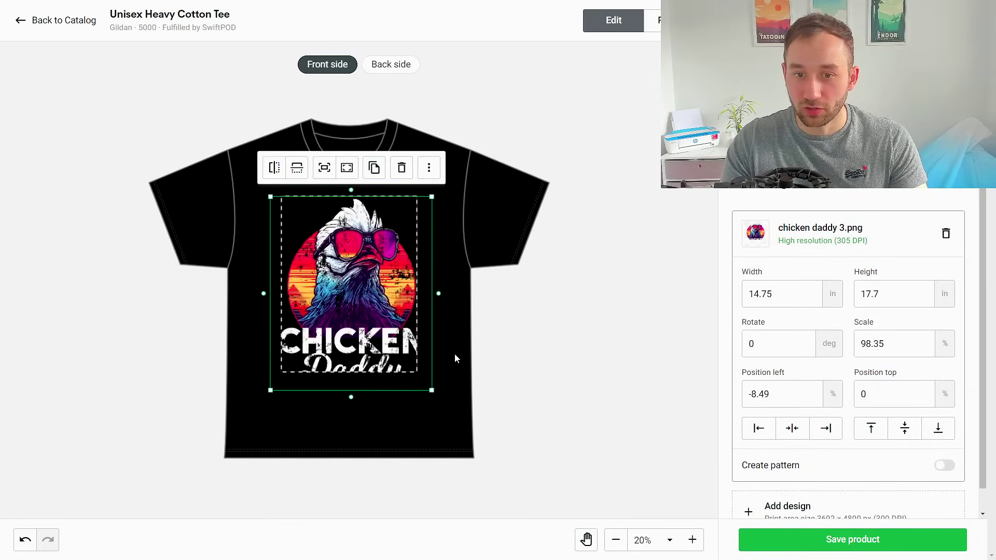
{"action": "left_click", "coordinate": [430, 393]}
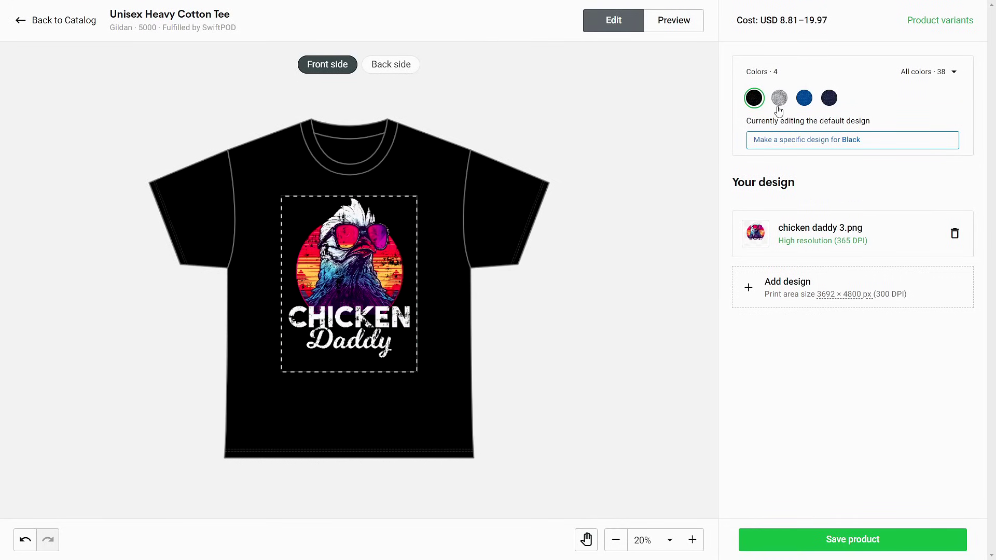
- Check how the design looks on the Sport Grey, Royal, Navy and Black shirts
{"action": "left_click", "coordinate": [780, 98]}
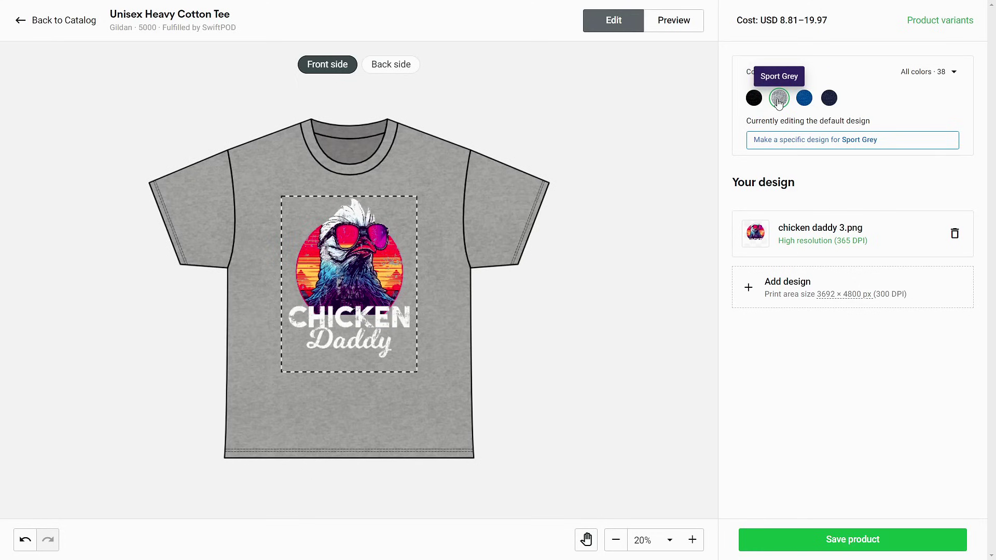
{"action": "left_click", "coordinate": [806, 100]}
{"action": "left_click", "coordinate": [827, 99]}
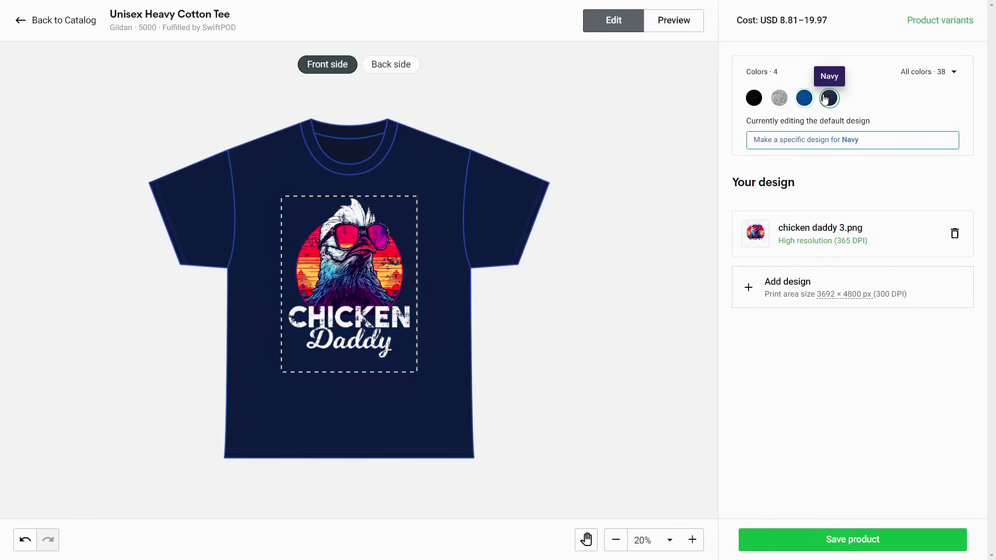
{"action": "left_click", "coordinate": [754, 98]}
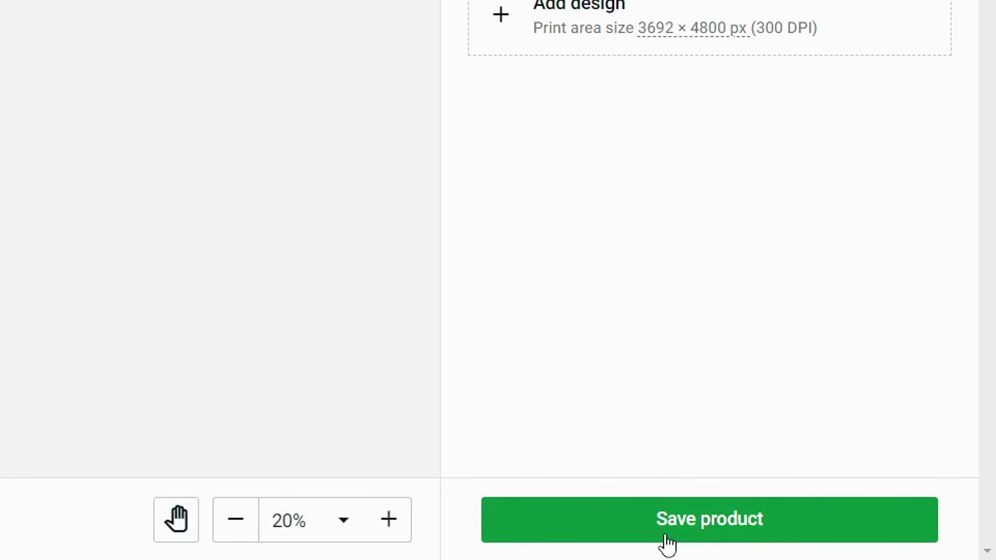
- Save the product and browse its available mockup views
{"action": "left_click", "coordinate": [830, 546]}
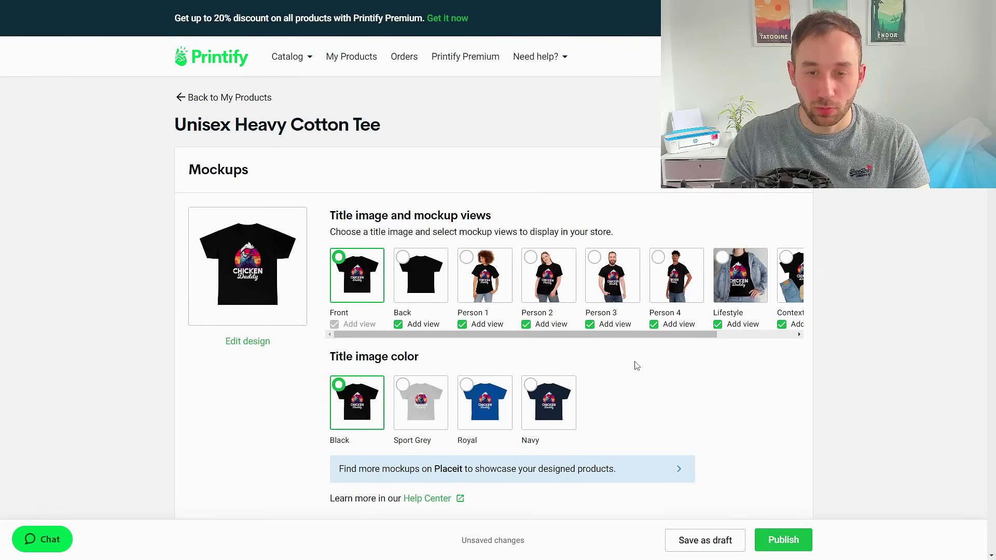
{"action": "left_click_drag", "start_coordinate": [395, 334], "coordinate": [446, 337]}
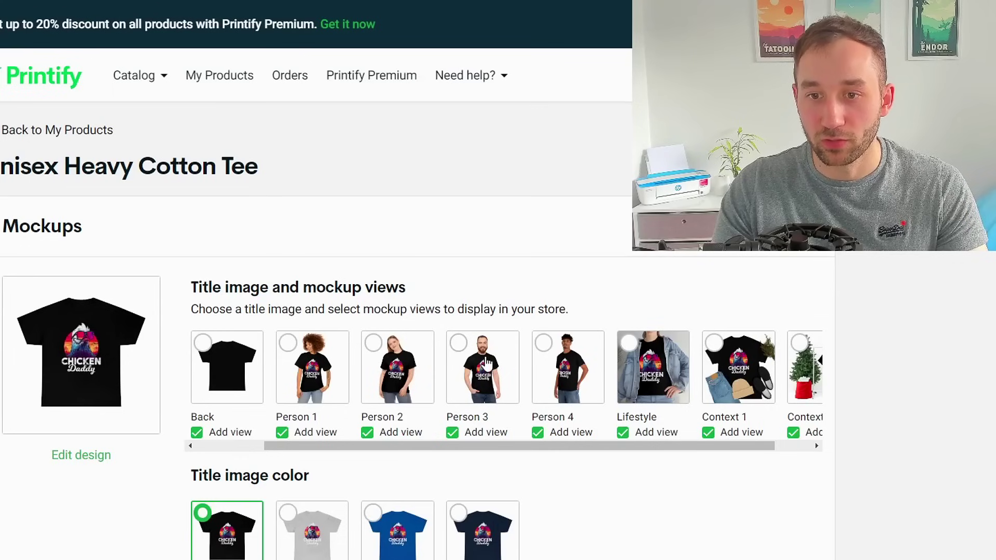
- Make Person 3 the title image and exclude the Person 1, Person 2, Lifestyle and Context 2 mockup views
{"action": "left_click", "coordinate": [486, 365]}
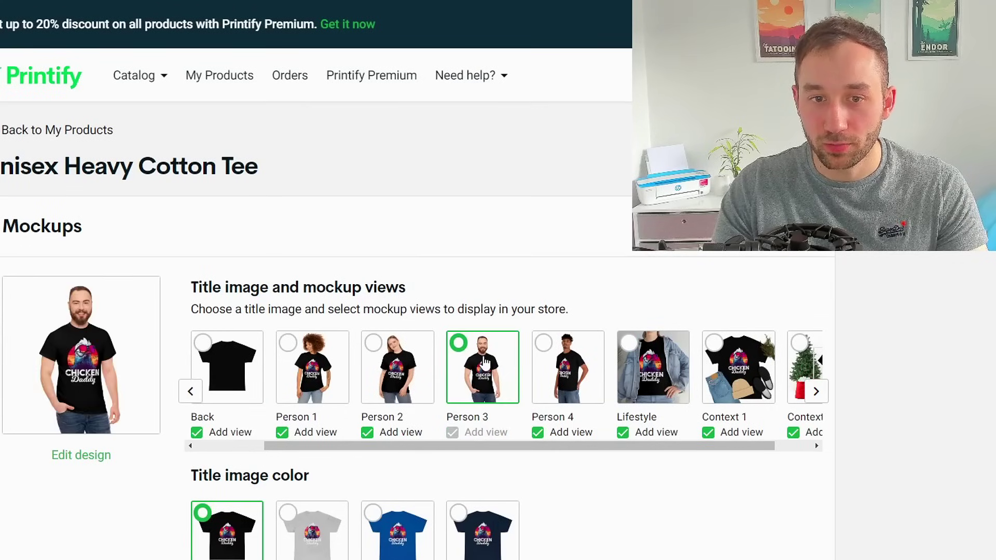
{"action": "left_click", "coordinate": [282, 432]}
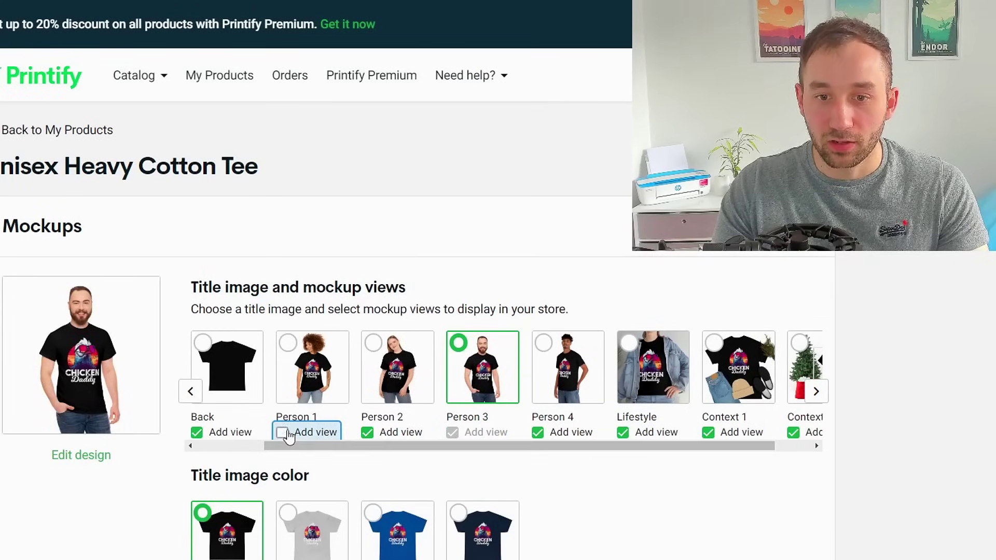
{"action": "left_click", "coordinate": [367, 432]}
{"action": "left_click_drag", "start_coordinate": [429, 447], "coordinate": [507, 449]}
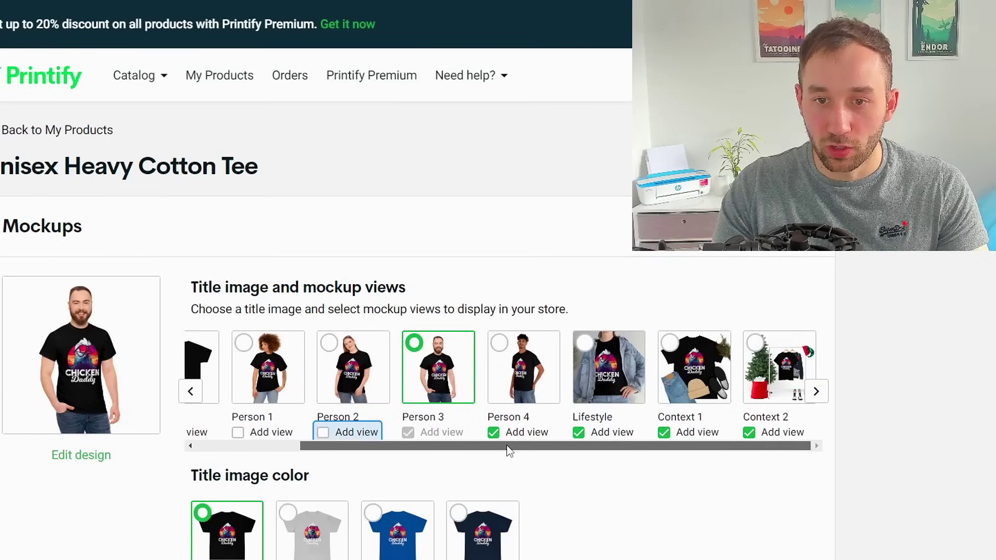
{"action": "left_click", "coordinate": [596, 432]}
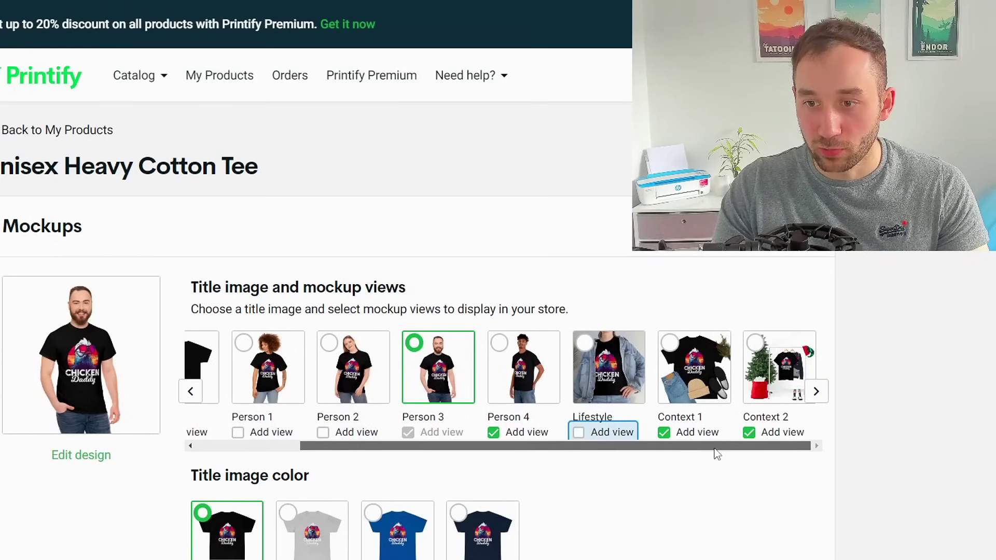
{"action": "left_click", "coordinate": [750, 433]}
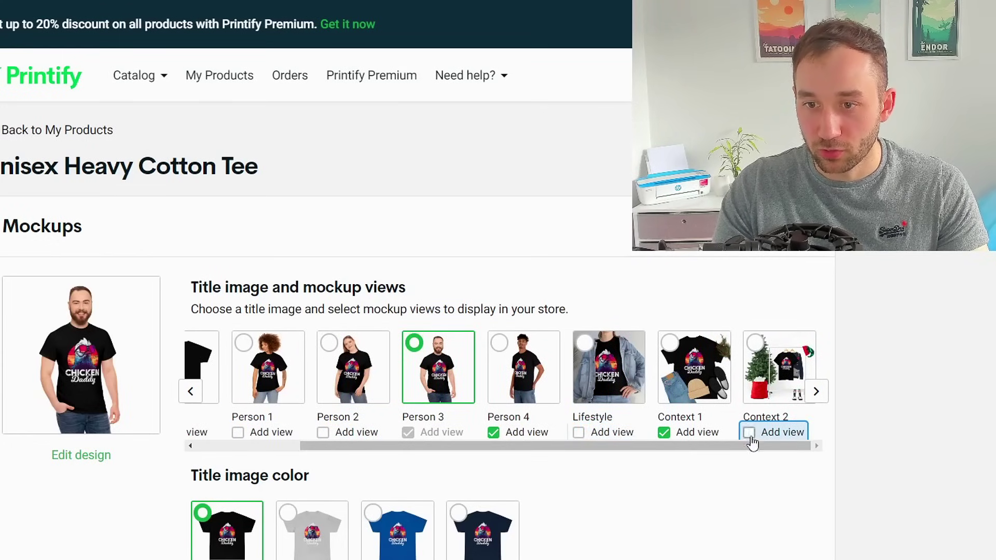
- Look over the tee's default product title and description
{"action": "scroll", "coordinate": [270, 400], "scroll_direction": "down", "scroll_amount": 8}
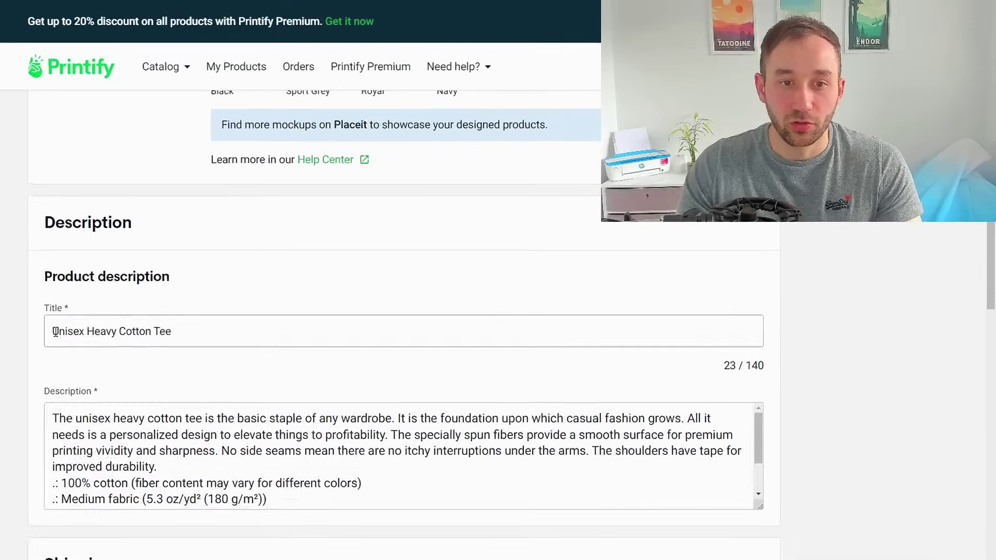
{"action": "left_click_drag", "start_coordinate": [194, 281], "coordinate": [353, 280]}
{"action": "left_click", "coordinate": [139, 373]}
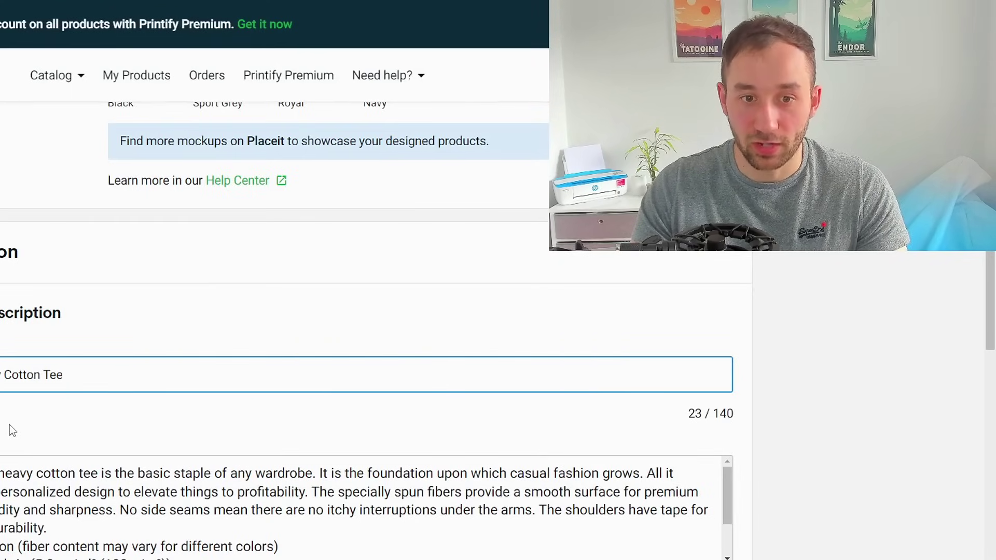
- In Topbubbleindex's Etsy Tag Generator, search for tags for "chicken dad shirt"
{"action": "scroll", "coordinate": [194, 264], "scroll_direction": "up", "scroll_amount": 2}
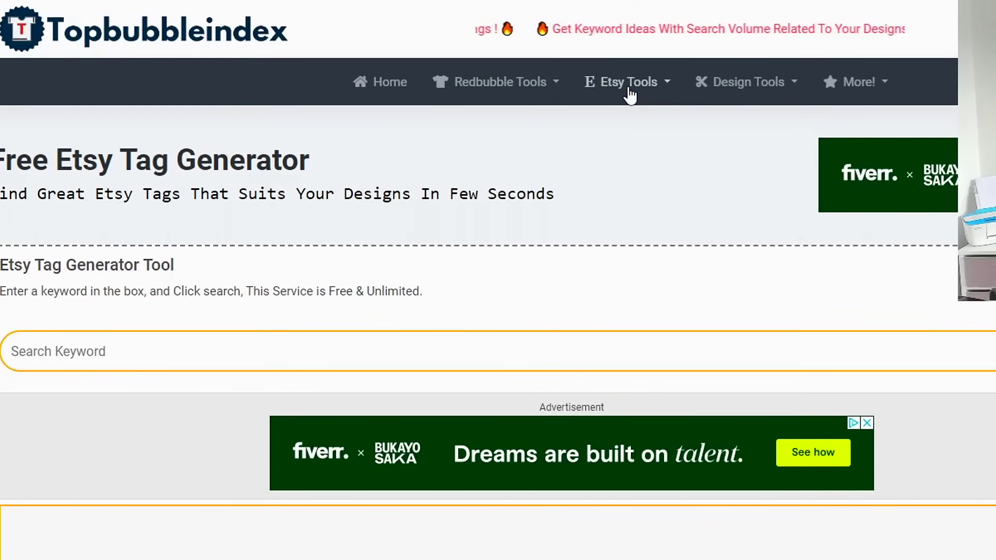
{"action": "left_click", "coordinate": [459, 50]}
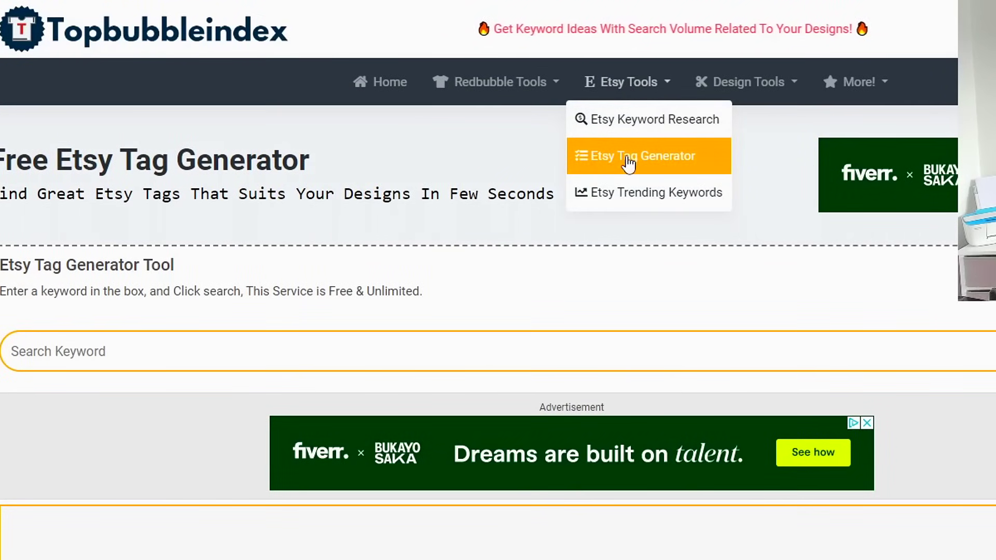
{"action": "left_click", "coordinate": [109, 220]}
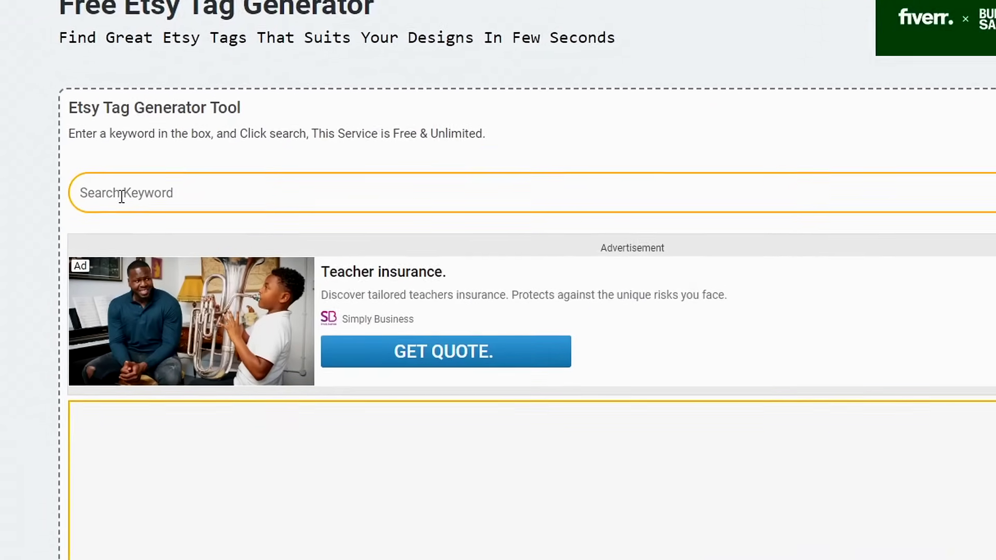
{"action": "left_click", "coordinate": [118, 194]}
{"action": "type", "text": "chic"}
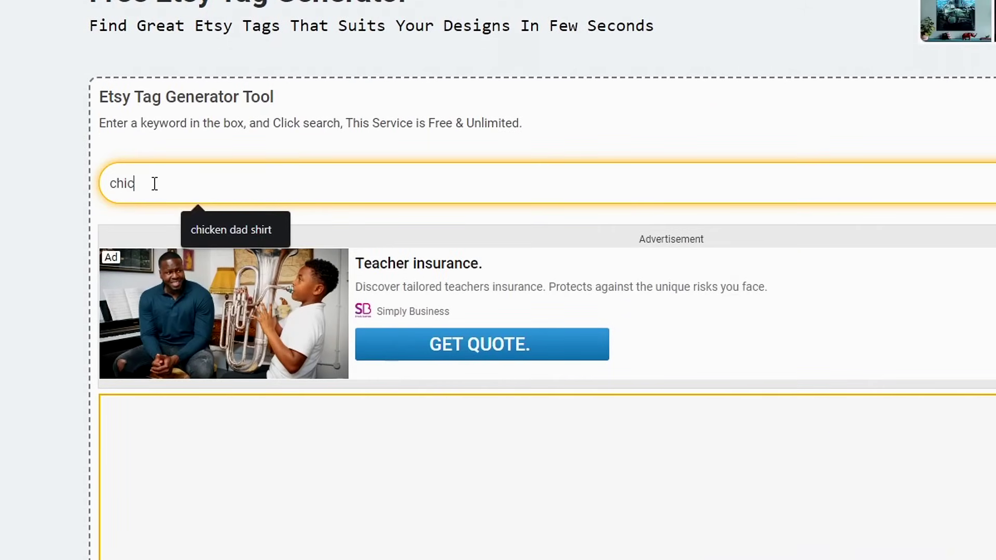
{"action": "type", "text": "ken dad shirt"}
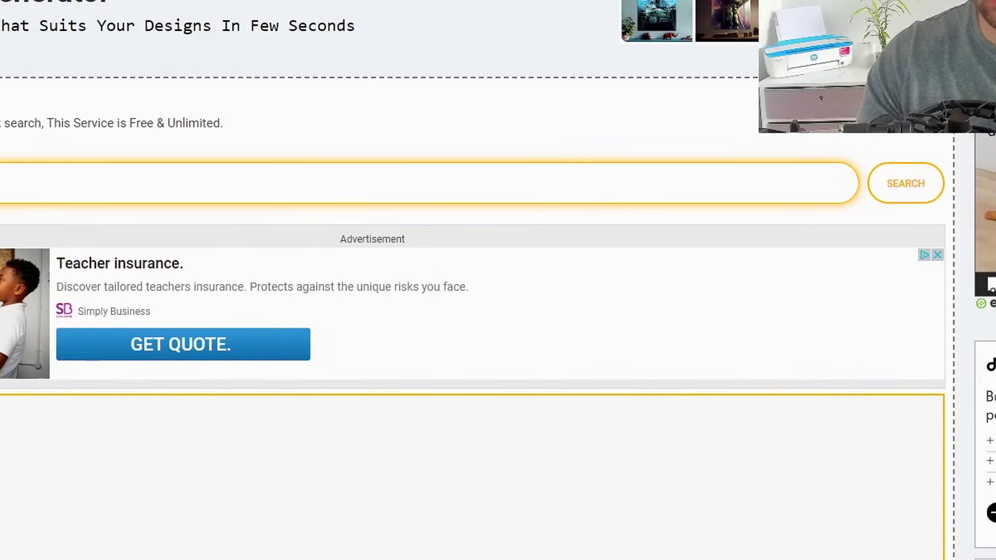
{"action": "left_click", "coordinate": [923, 188]}
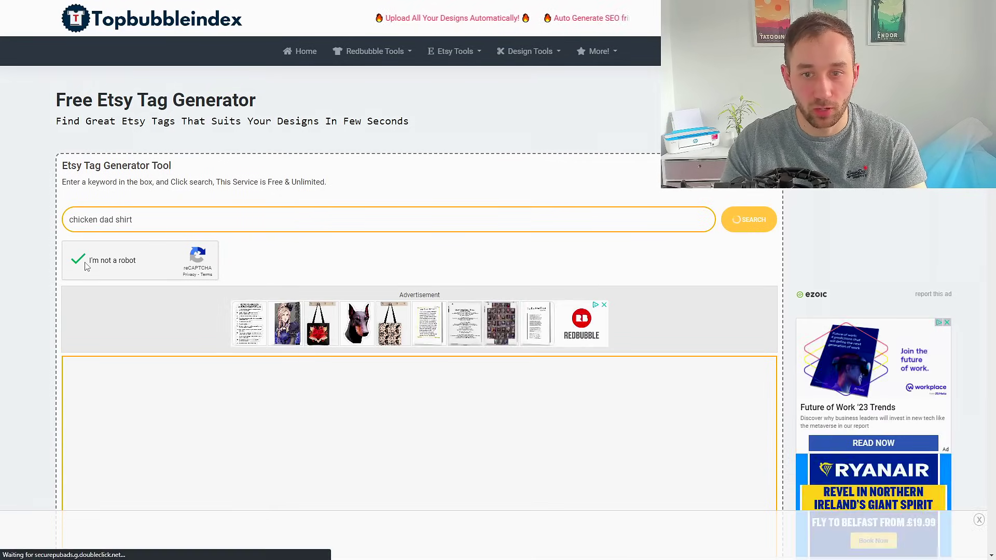
- Remove the chicken mom, gift for her and duplicate chicken shirt tags, and copy the top 13 tags
{"action": "scroll", "coordinate": [439, 280], "scroll_direction": "down", "scroll_amount": 2}
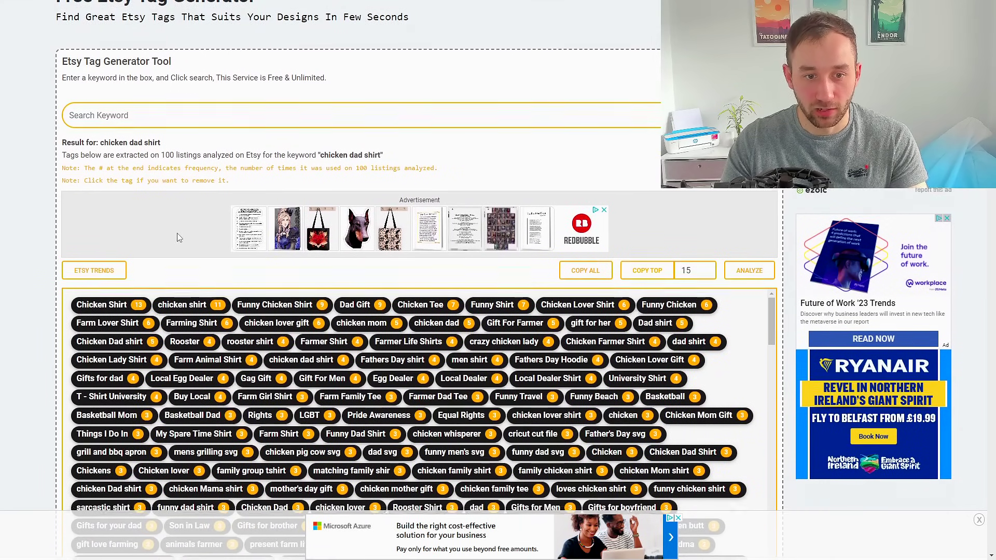
{"action": "scroll", "coordinate": [179, 239], "scroll_direction": "down", "scroll_amount": 1}
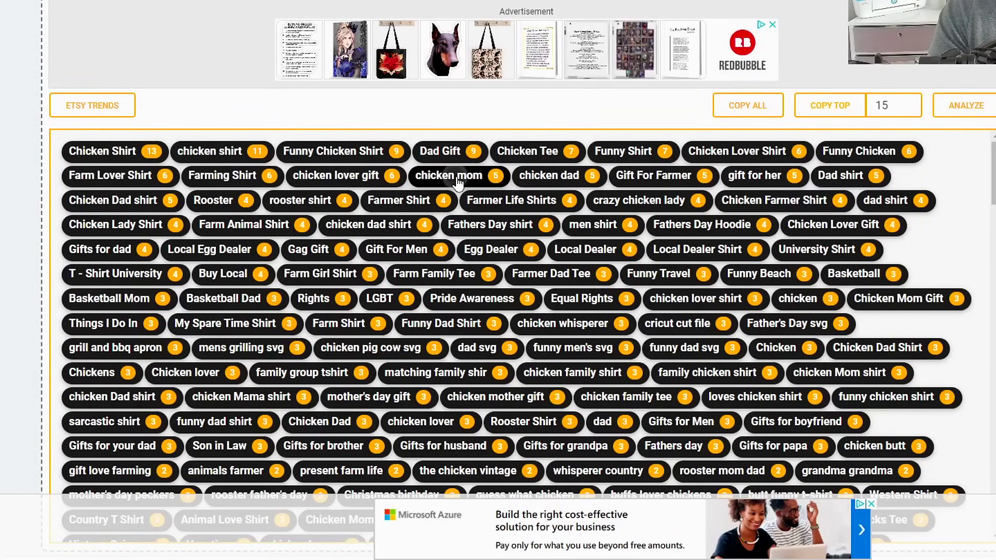
{"action": "left_click", "coordinate": [456, 181]}
{"action": "left_click", "coordinate": [908, 108]}
{"action": "left_click", "coordinate": [908, 109]}
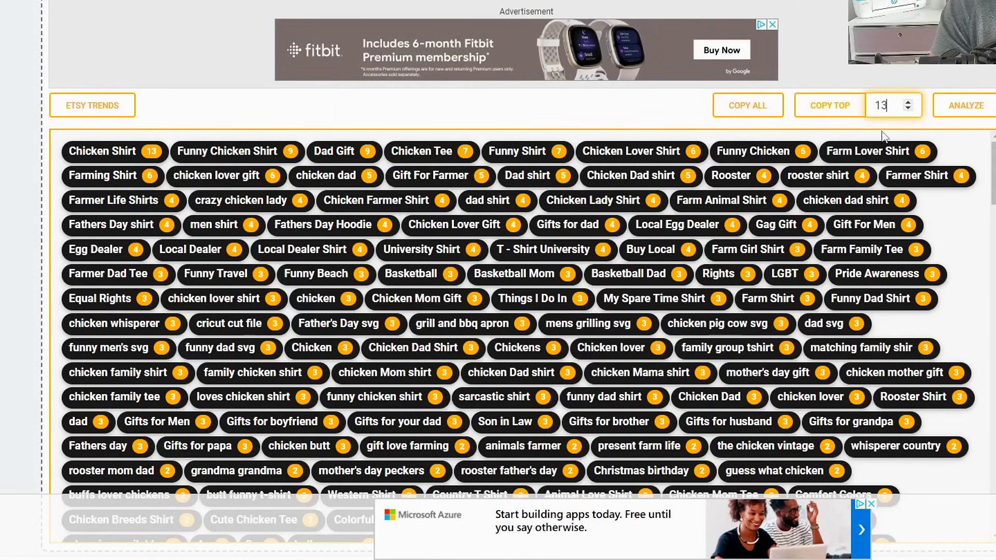
{"action": "left_click", "coordinate": [833, 106]}
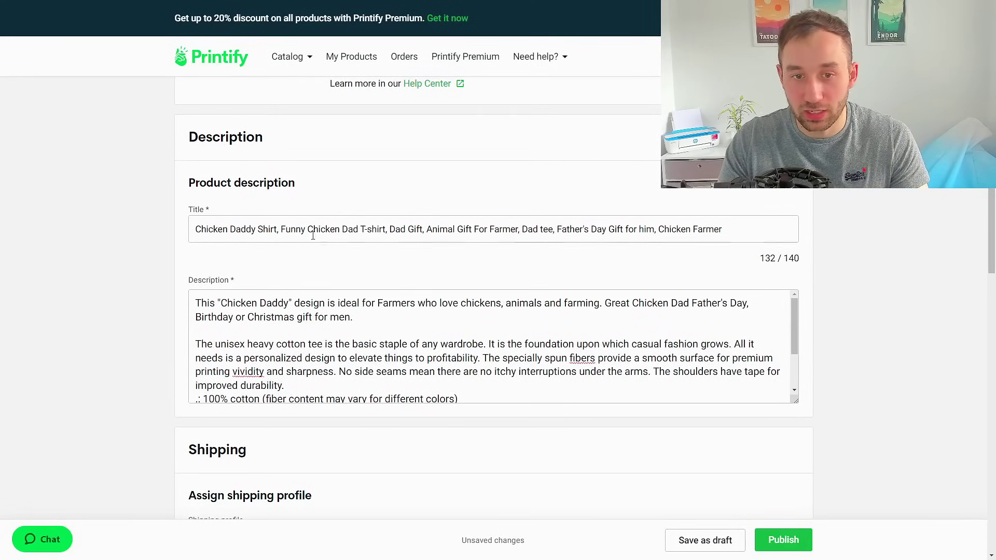
- Back in Printify, examine the title's keyword variations Shirt, T-shirt and tee, and the phrase "Father's Day Gift for him"
{"action": "left_click_drag", "start_coordinate": [280, 230], "coordinate": [328, 237]}
{"action": "double_click", "coordinate": [267, 229]}
{"action": "left_click", "coordinate": [268, 229]}
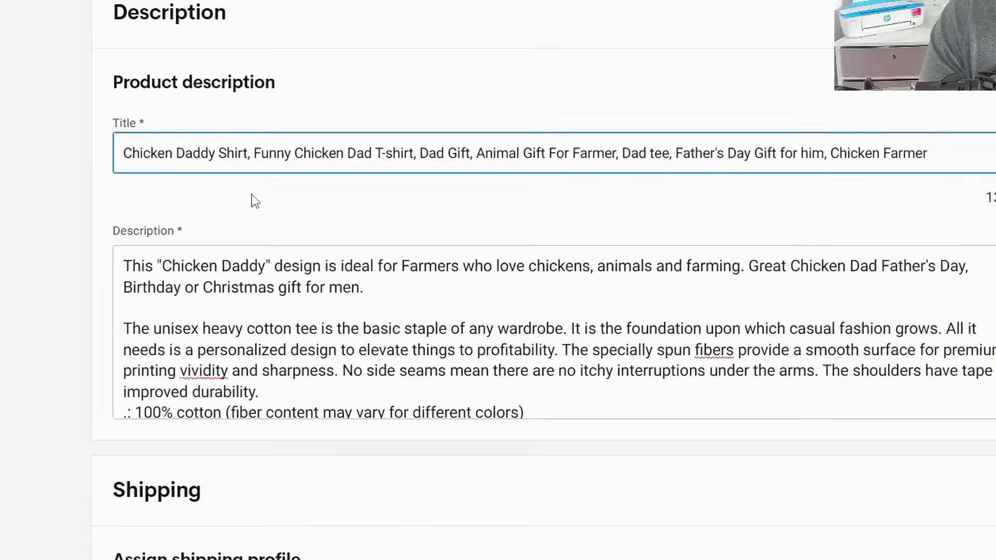
{"action": "left_click_drag", "start_coordinate": [216, 144], "coordinate": [247, 144]}
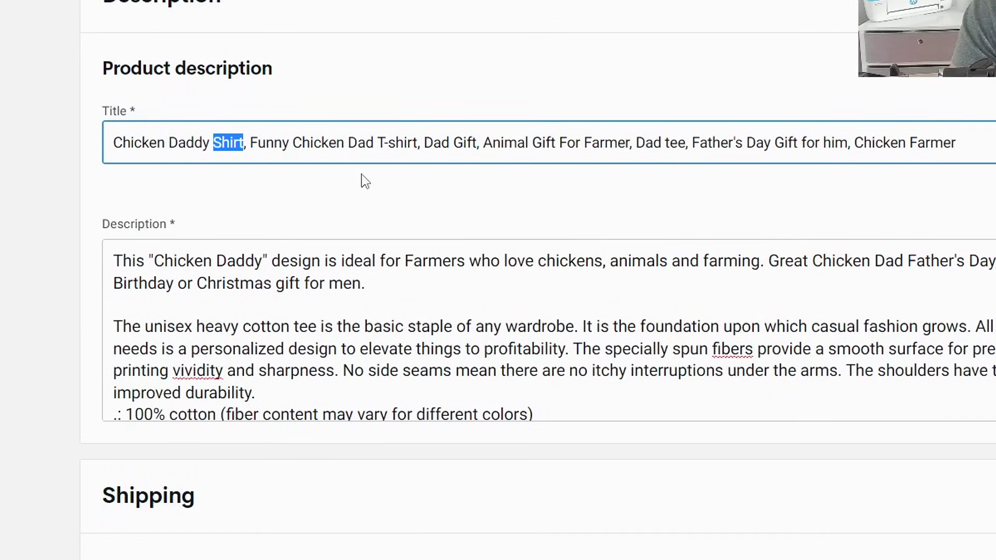
{"action": "left_click_drag", "start_coordinate": [378, 142], "coordinate": [430, 144]}
{"action": "left_click_drag", "start_coordinate": [665, 143], "coordinate": [691, 142]}
{"action": "left_click", "coordinate": [674, 196]}
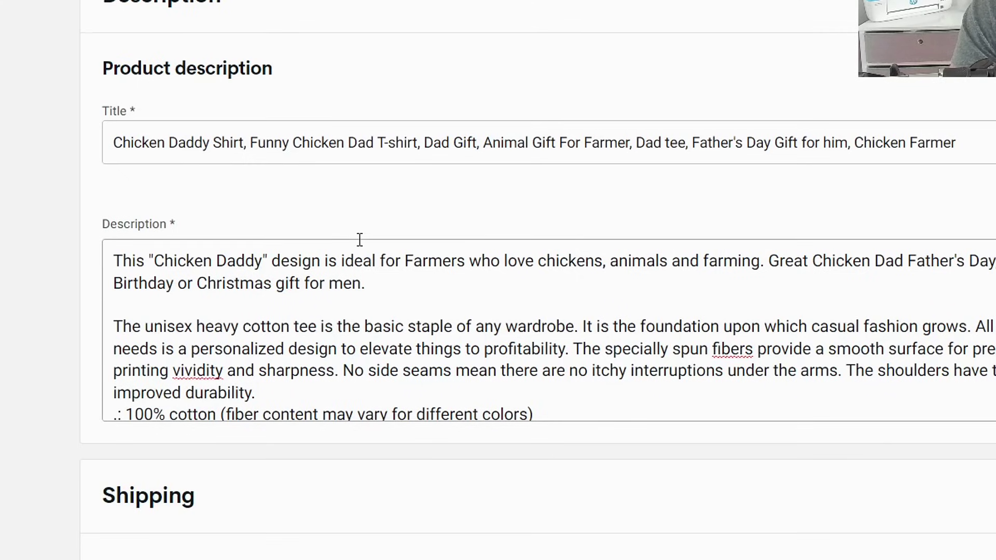
{"action": "left_click_drag", "start_coordinate": [693, 142], "coordinate": [855, 143]}
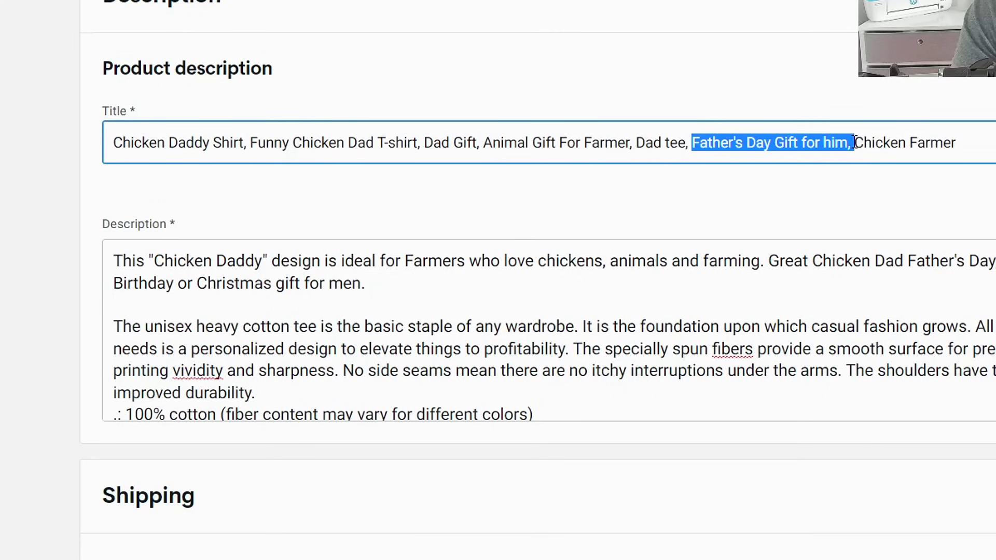
{"action": "left_click", "coordinate": [804, 223]}
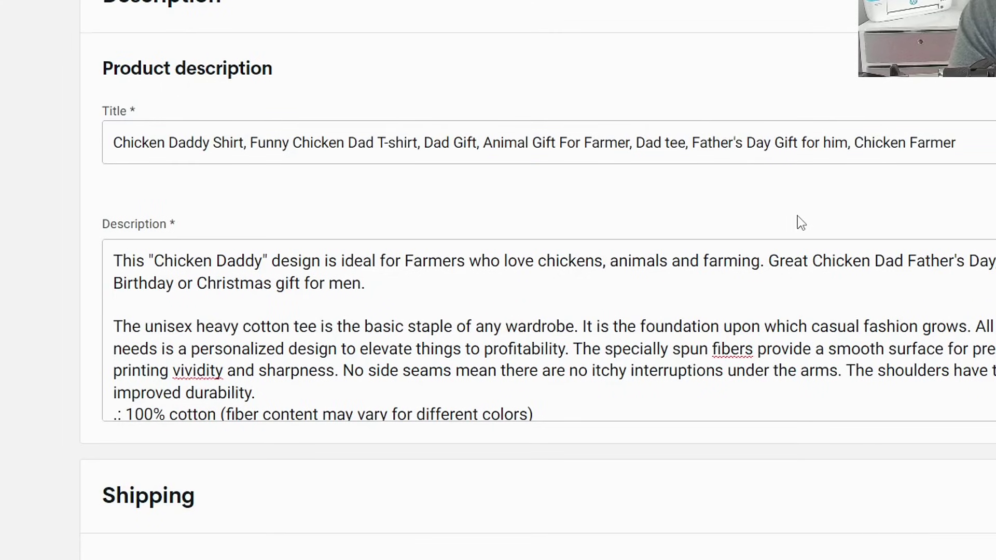
- Examine the description's opening sentences about the design and gift occasions, plus its fabric and fit bullet points
{"action": "left_click_drag", "start_coordinate": [113, 260], "coordinate": [409, 259]}
{"action": "left_click", "coordinate": [410, 259]}
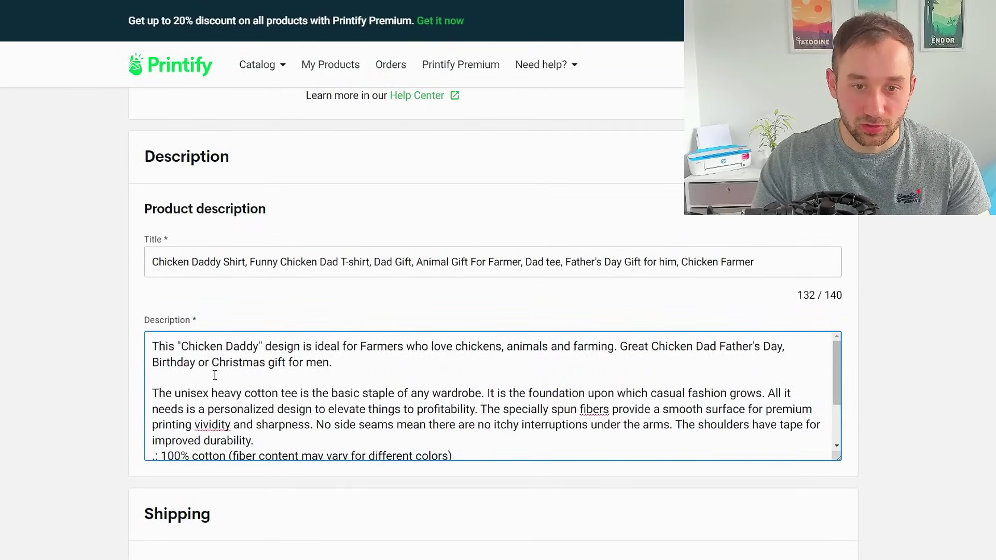
{"action": "left_click_drag", "start_coordinate": [267, 358], "coordinate": [150, 365]}
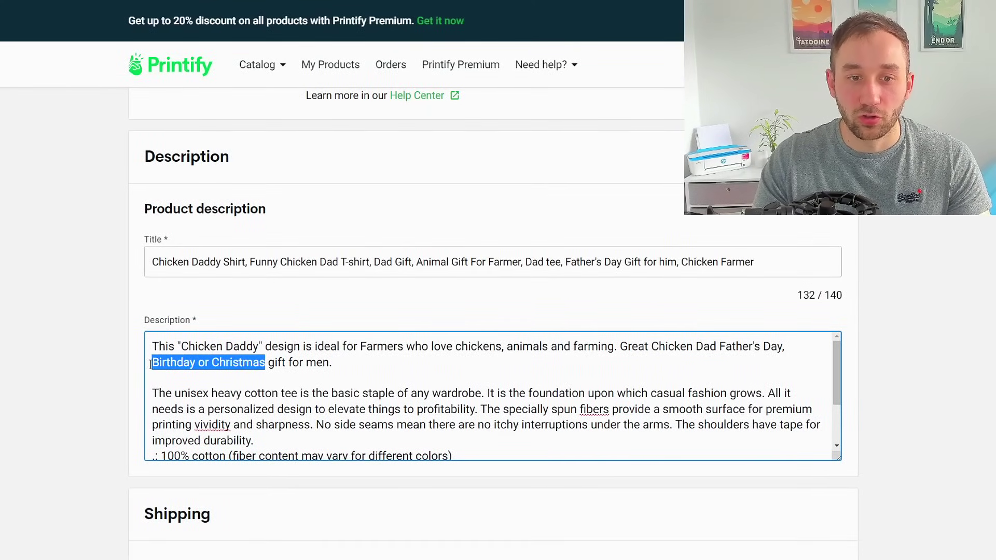
{"action": "left_click", "coordinate": [159, 363]}
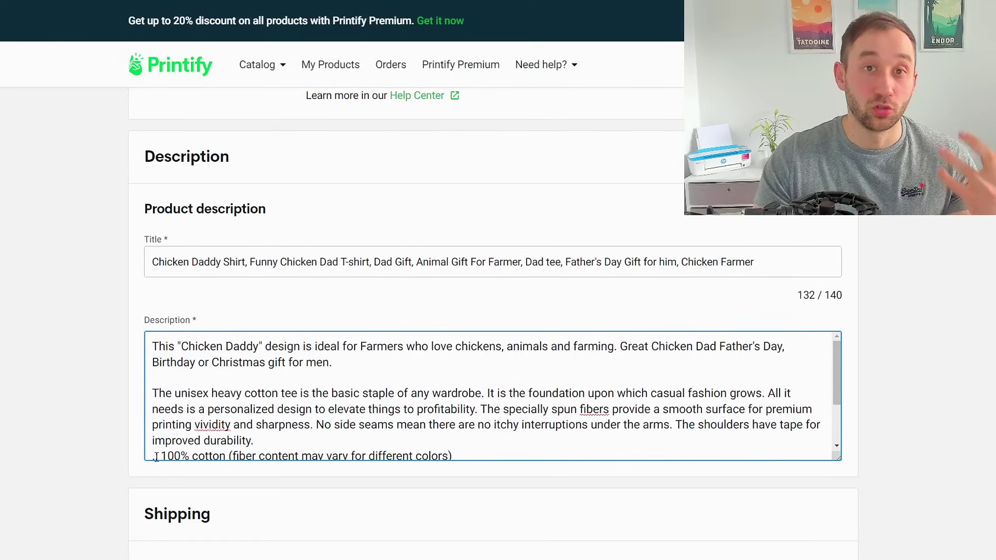
{"action": "scroll", "coordinate": [156, 457], "scroll_direction": "down", "scroll_amount": 1}
{"action": "scroll", "coordinate": [165, 314], "scroll_direction": "down", "scroll_amount": 2}
{"action": "scroll", "coordinate": [165, 314], "scroll_direction": "up", "scroll_amount": 2}
{"action": "left_click_drag", "start_coordinate": [154, 328], "coordinate": [320, 385]}
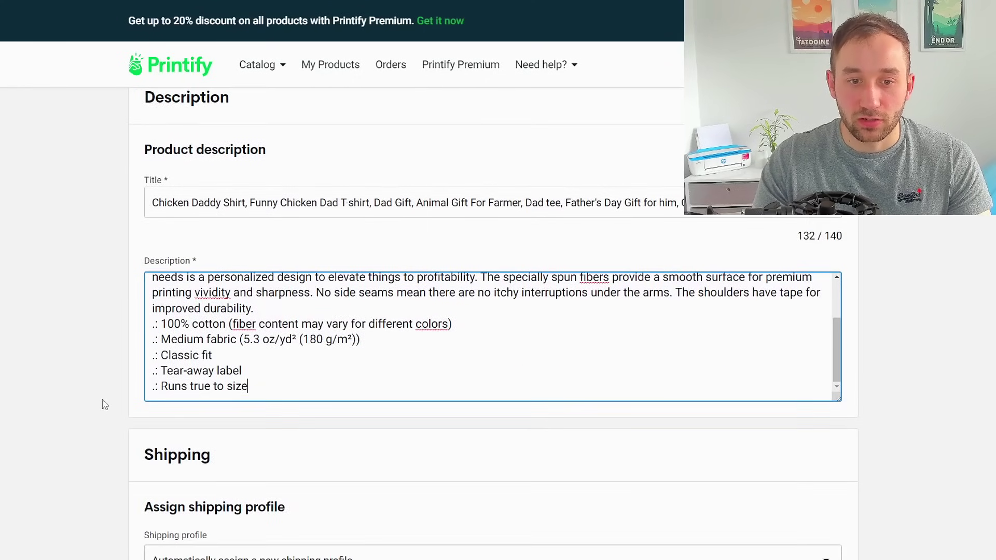
- Set the profit of all shirt variants to USD 12
{"action": "scroll", "coordinate": [104, 404], "scroll_direction": "down", "scroll_amount": 4}
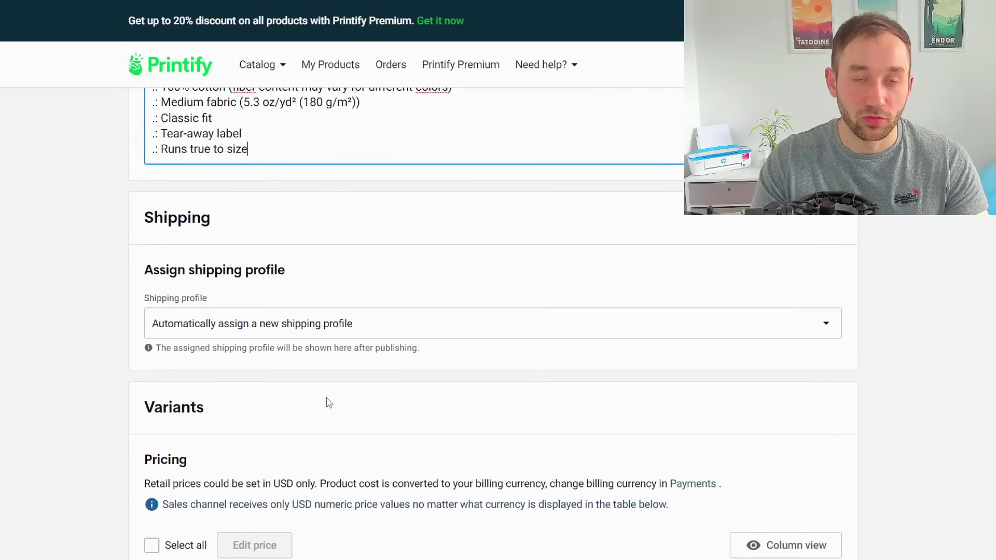
{"action": "scroll", "coordinate": [327, 395], "scroll_direction": "down", "scroll_amount": 6}
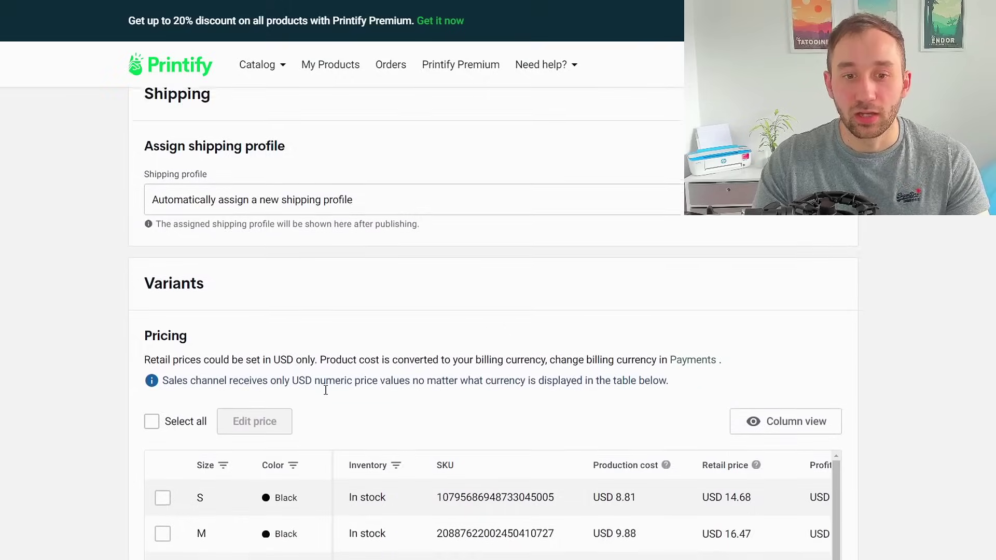
{"action": "scroll", "coordinate": [108, 284], "scroll_direction": "down", "scroll_amount": 1}
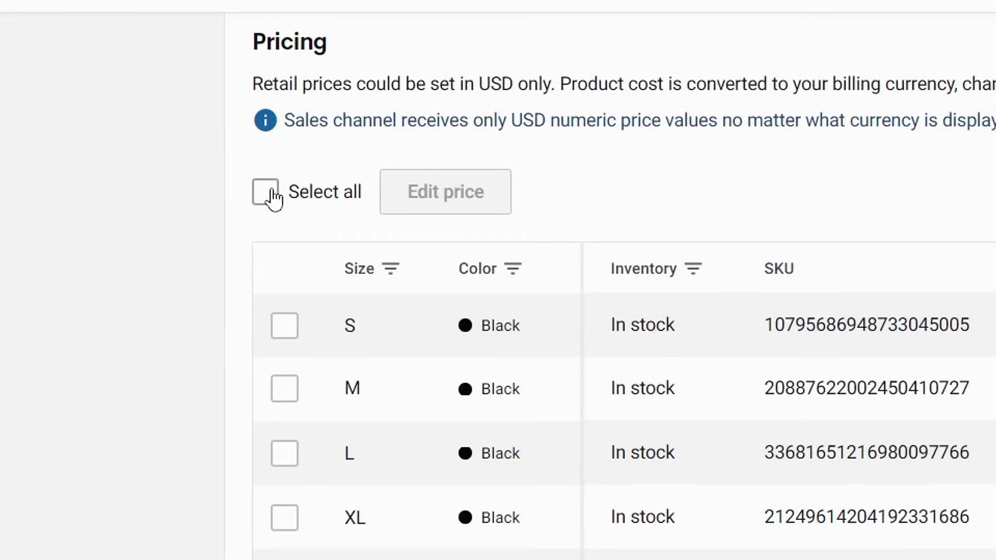
{"action": "left_click", "coordinate": [265, 192]}
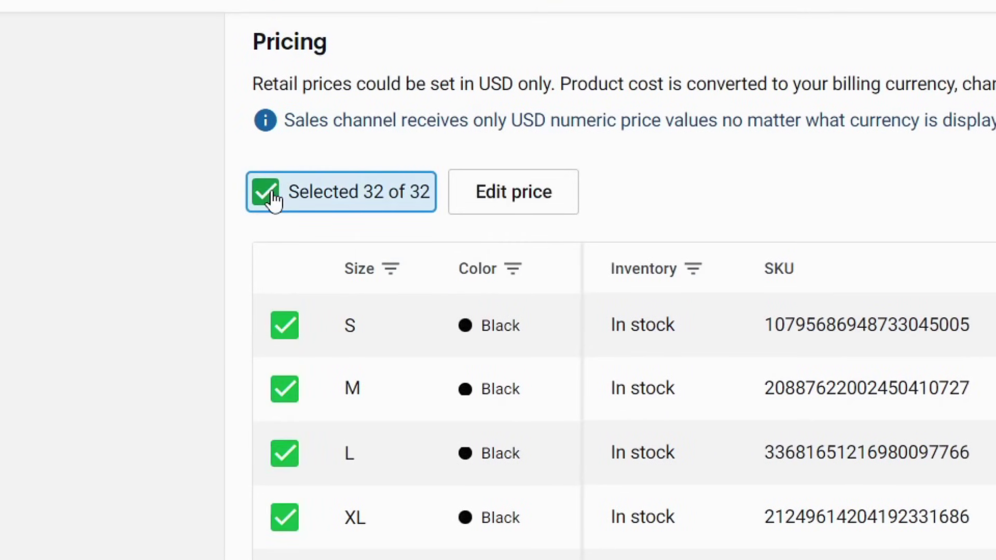
{"action": "scroll", "coordinate": [765, 116], "scroll_direction": "down", "scroll_amount": 2}
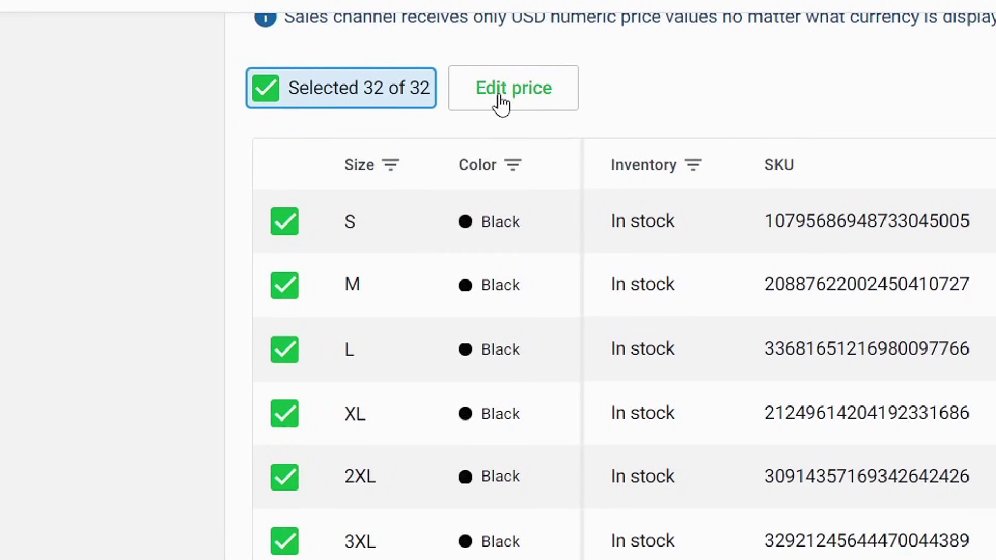
{"action": "left_click", "coordinate": [499, 94]}
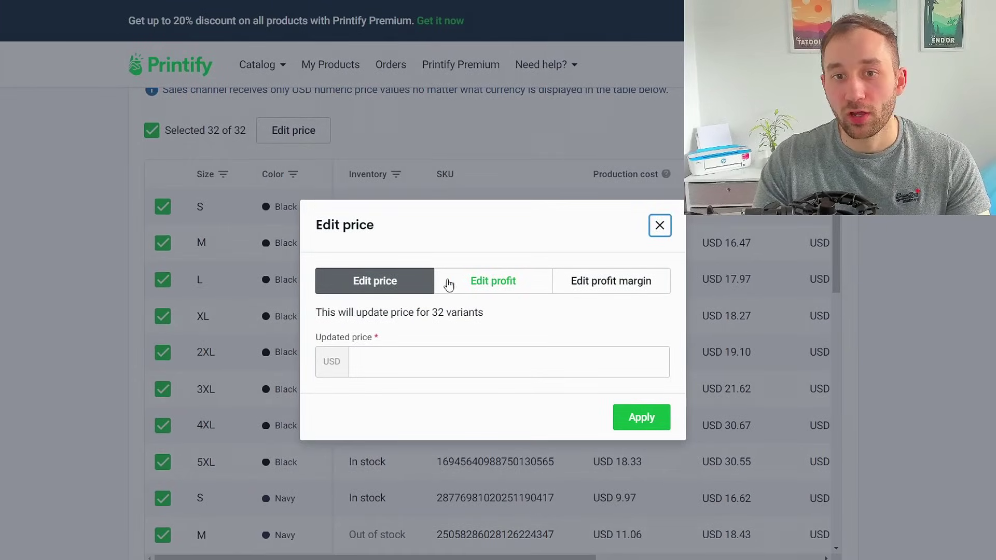
{"action": "left_click", "coordinate": [503, 286]}
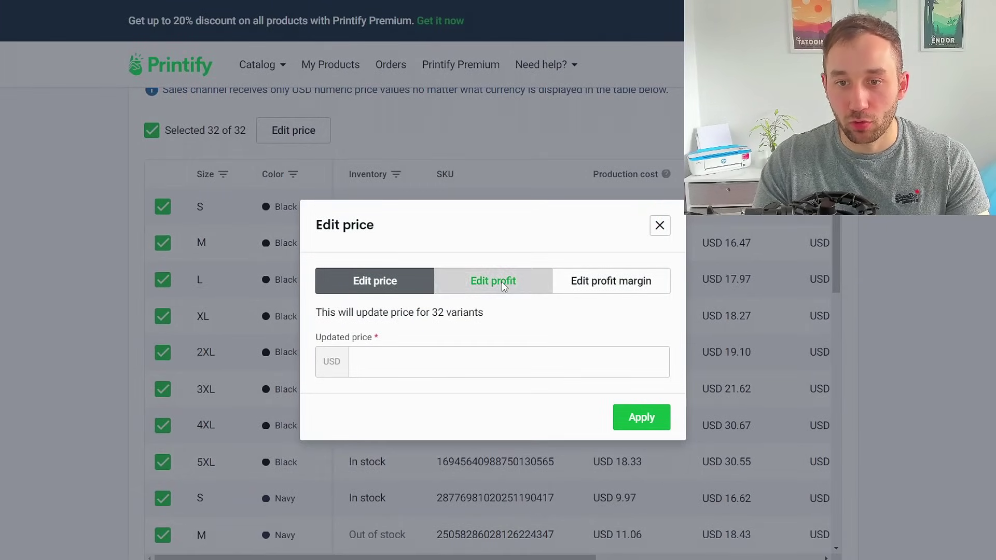
{"action": "left_click", "coordinate": [433, 362]}
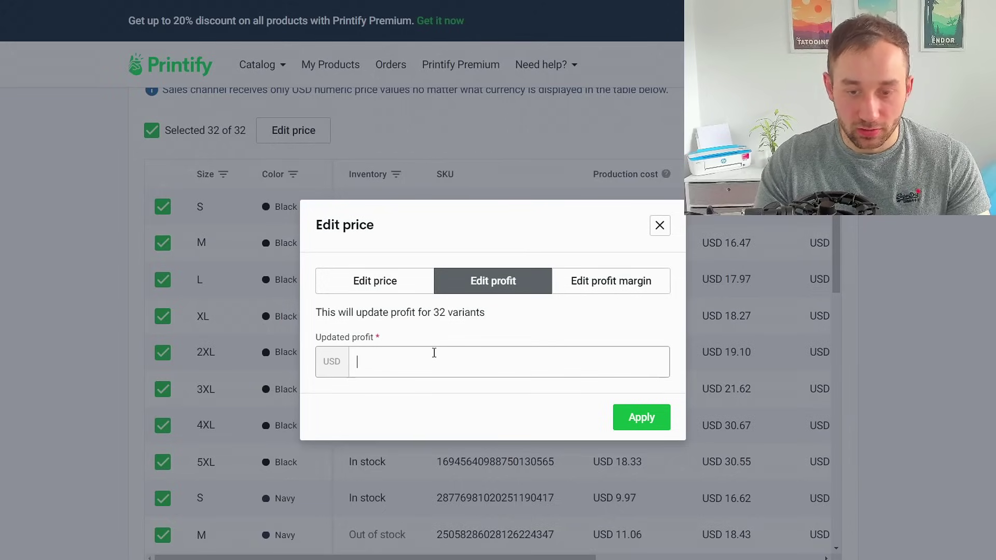
{"action": "type", "text": "12"}
{"action": "left_click", "coordinate": [640, 418]}
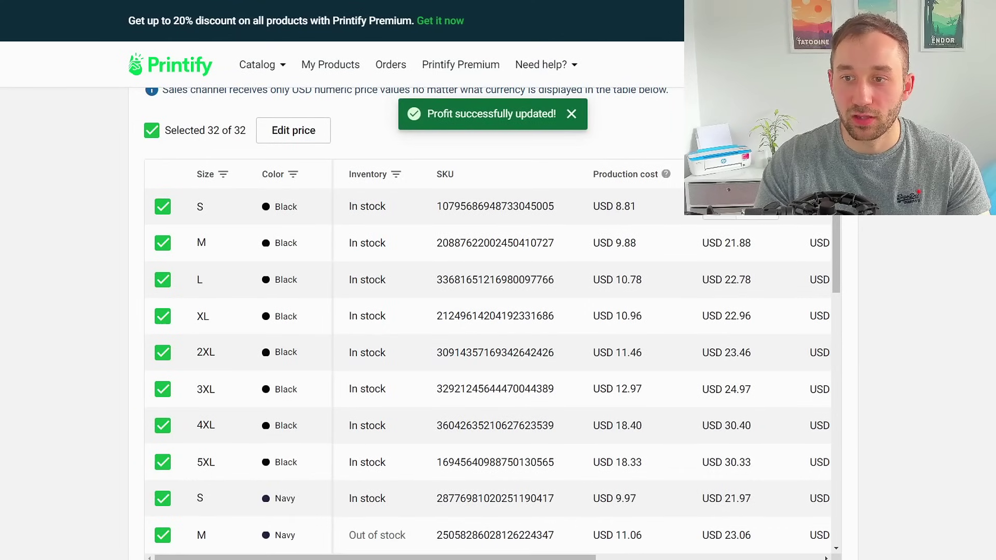
- In the publishing settings below the variant prices, set the product visibility to Hide in store
{"action": "scroll", "coordinate": [756, 307], "scroll_direction": "down", "scroll_amount": 3}
{"action": "scroll", "coordinate": [792, 332], "scroll_direction": "down", "scroll_amount": 3}
{"action": "scroll", "coordinate": [790, 338], "scroll_direction": "up", "scroll_amount": 5}
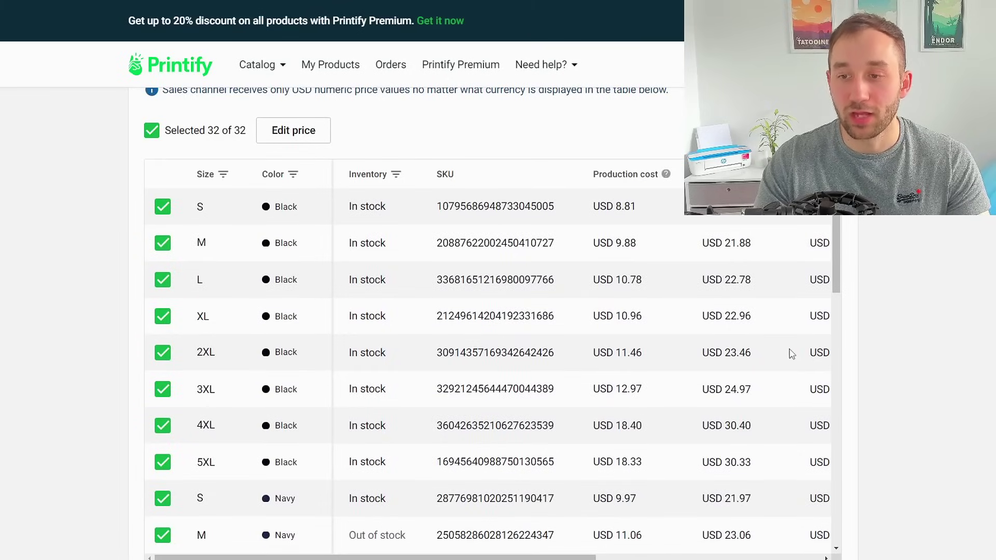
{"action": "scroll", "coordinate": [871, 276], "scroll_direction": "up", "scroll_amount": 2}
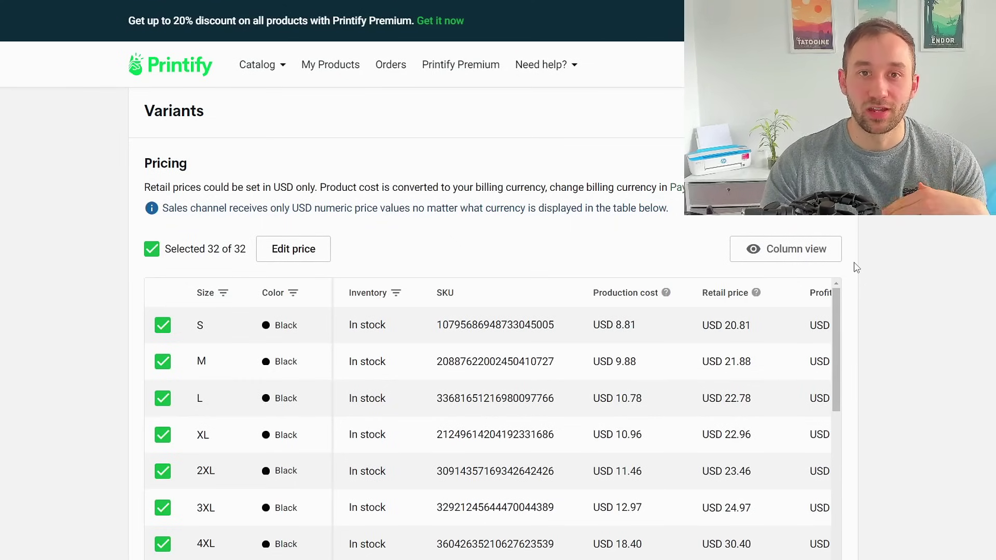
{"action": "scroll", "coordinate": [442, 305], "scroll_direction": "down", "scroll_amount": 8}
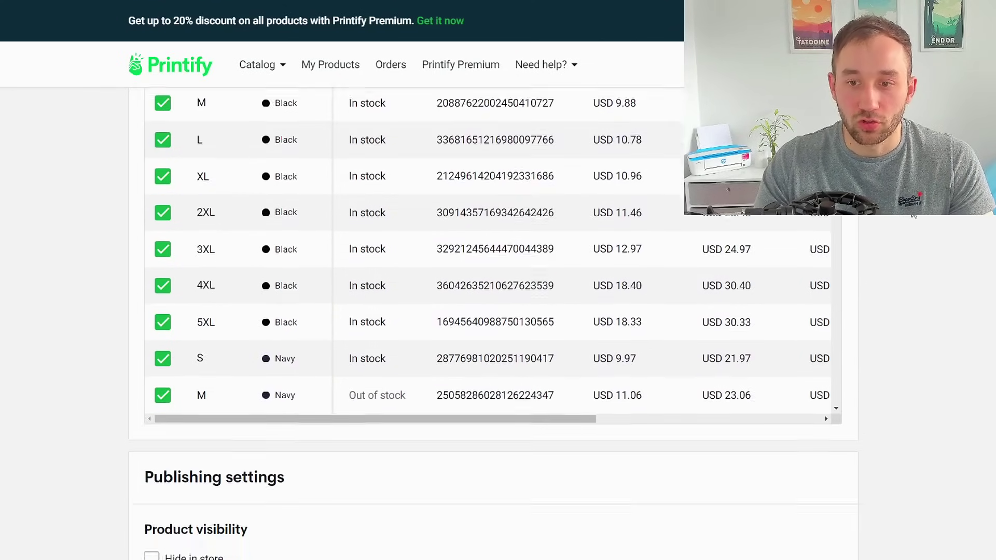
{"action": "scroll", "coordinate": [369, 335], "scroll_direction": "down", "scroll_amount": 2}
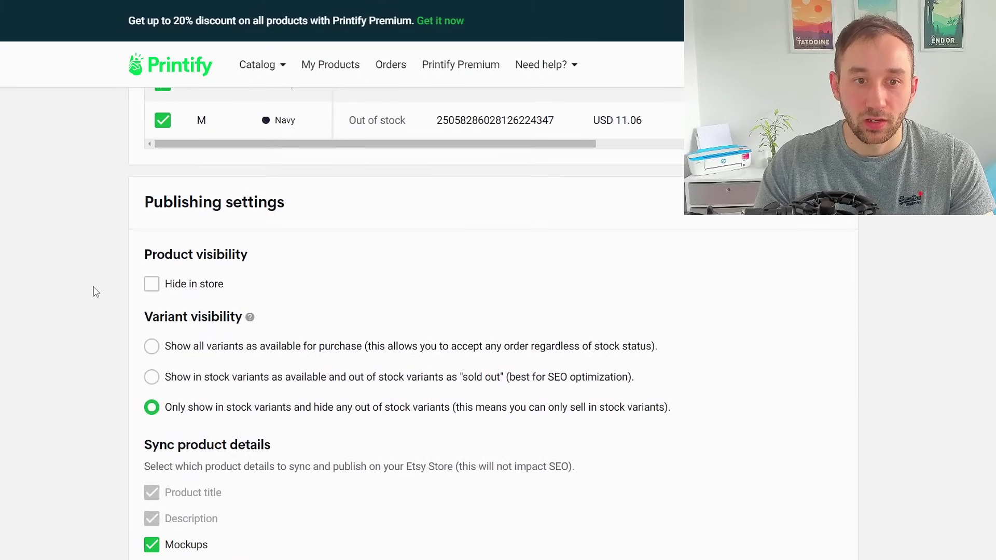
{"action": "left_click", "coordinate": [155, 288]}
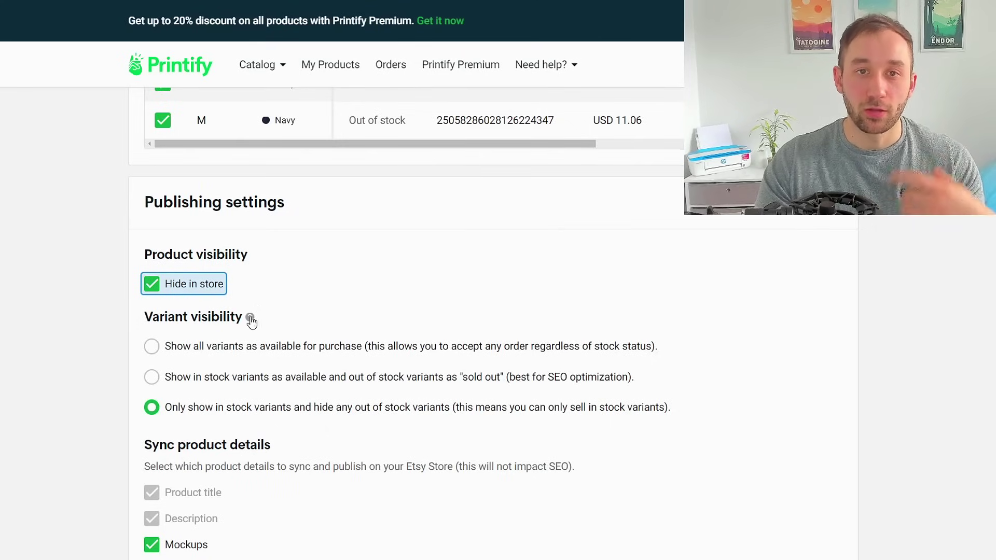
{"action": "mouse_move", "coordinate": [249, 319]}
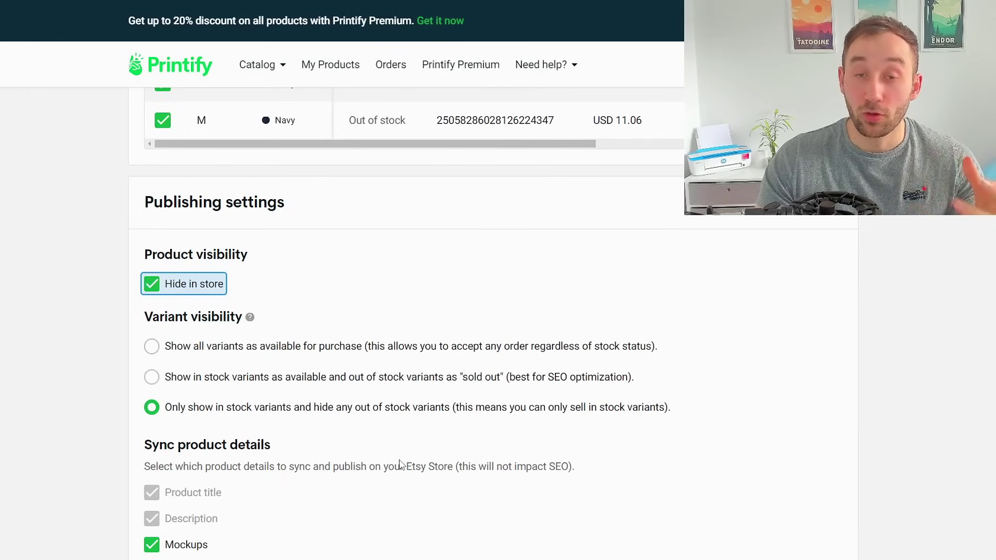
- Set the variant visibility to only show in stock variants and hide out of stock ones, and publish the product
{"action": "left_click", "coordinate": [152, 347]}
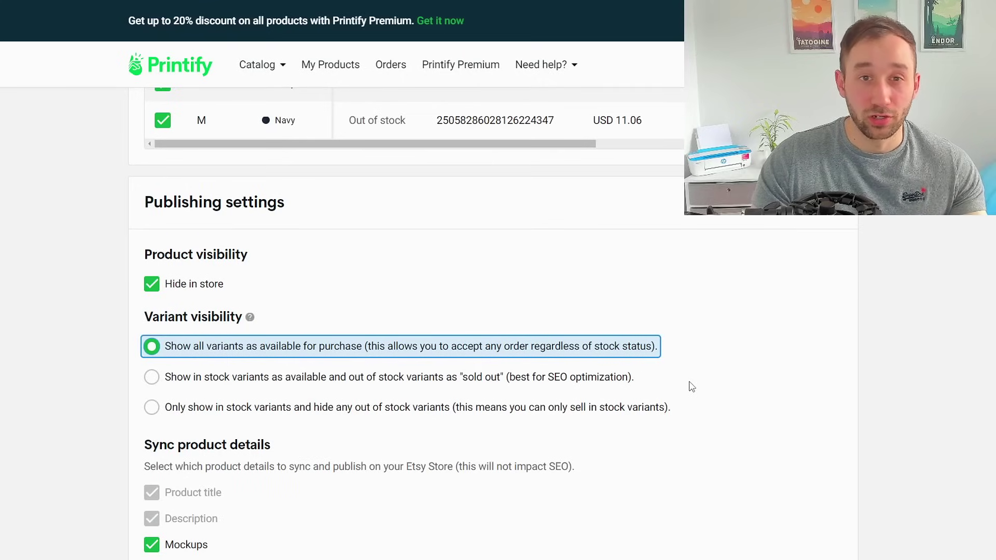
{"action": "left_click", "coordinate": [188, 409]}
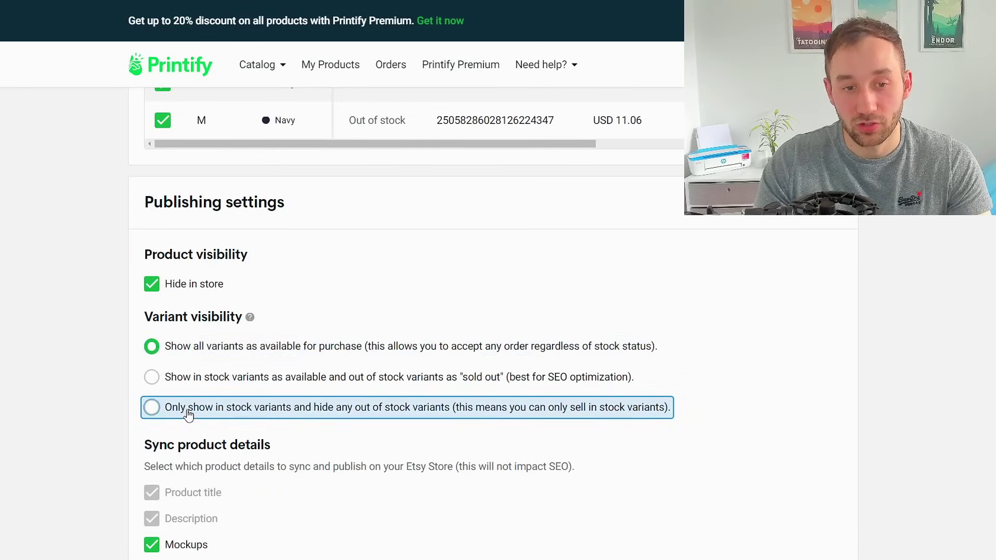
{"action": "scroll", "coordinate": [167, 503], "scroll_direction": "down", "scroll_amount": 1}
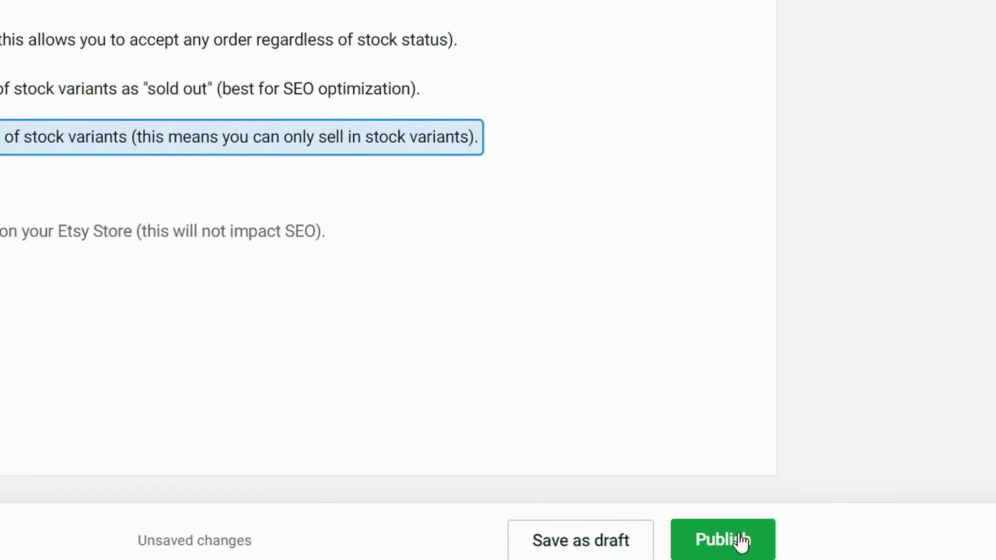
{"action": "left_click", "coordinate": [715, 520]}
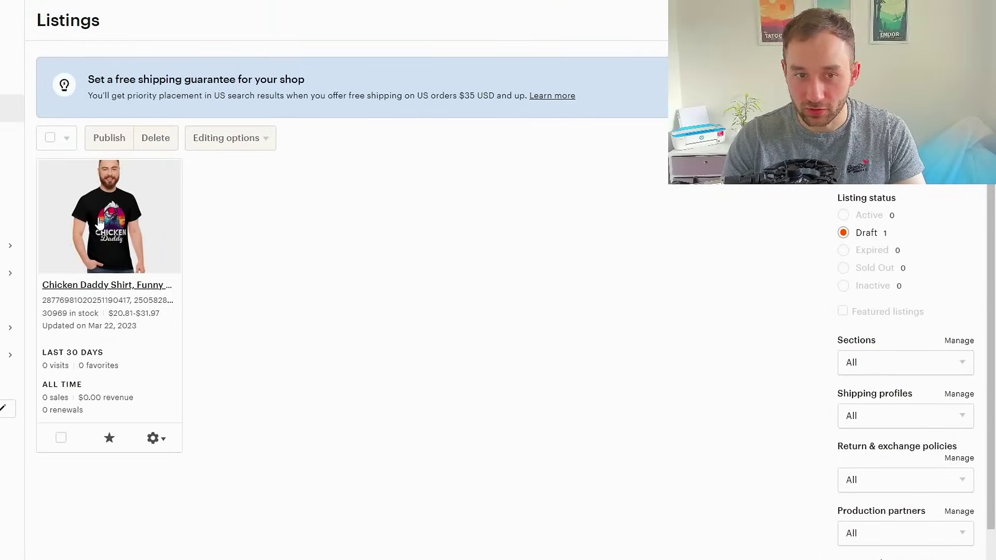
- Open the draft Chicken Daddy Shirt listing in Etsy and set its maker to Another company or person
{"action": "left_click", "coordinate": [101, 215]}
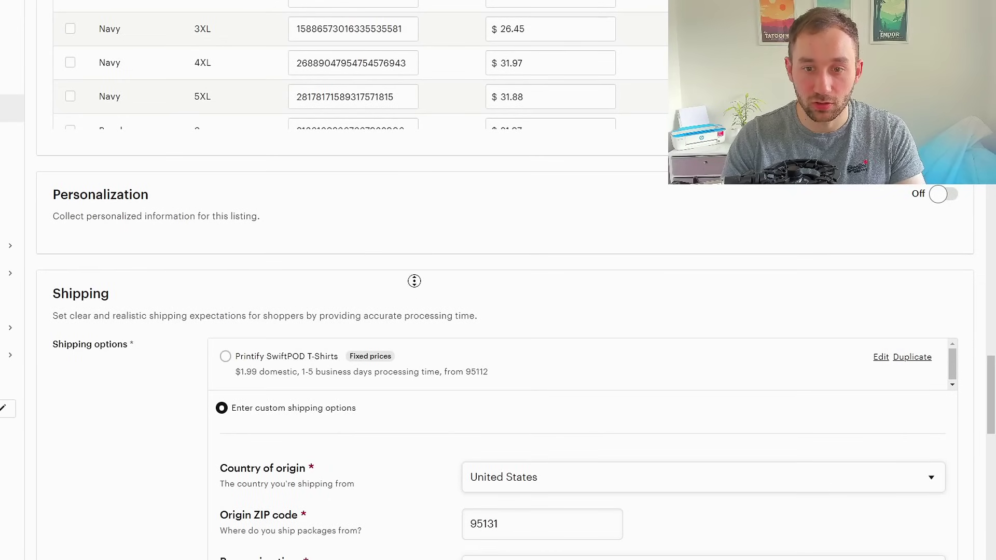
{"action": "scroll", "coordinate": [427, 276], "scroll_direction": "up", "scroll_amount": 15}
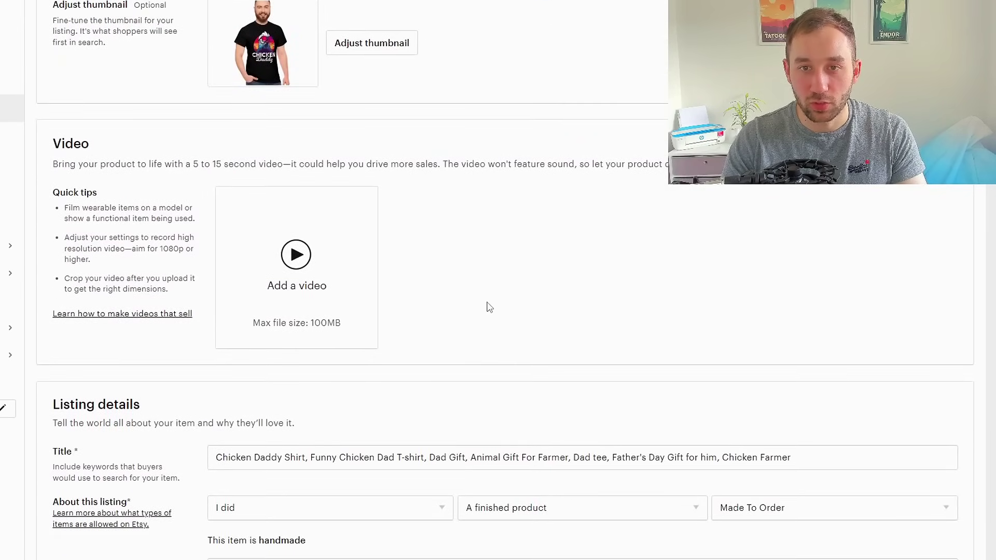
{"action": "scroll", "coordinate": [488, 307], "scroll_direction": "down", "scroll_amount": 5}
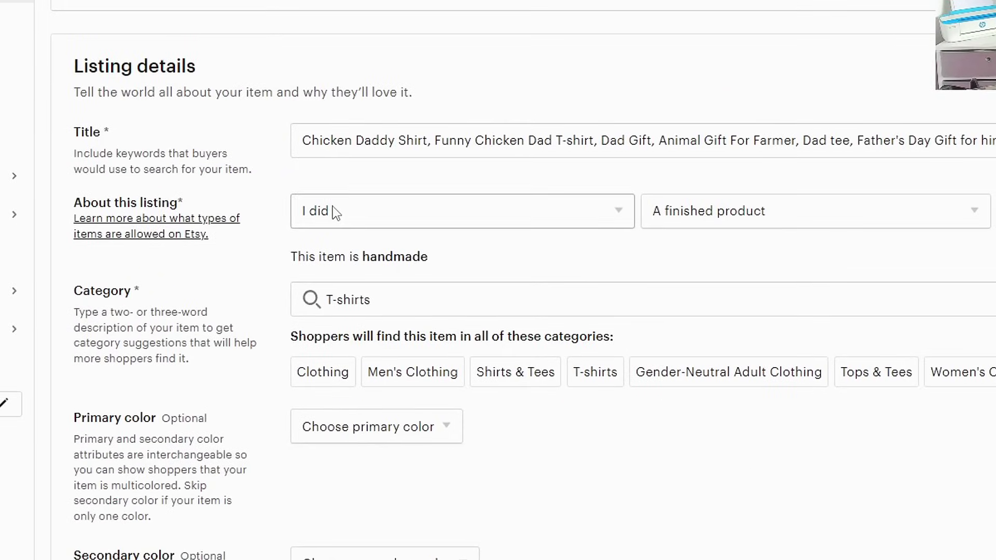
{"action": "left_click", "coordinate": [336, 213]}
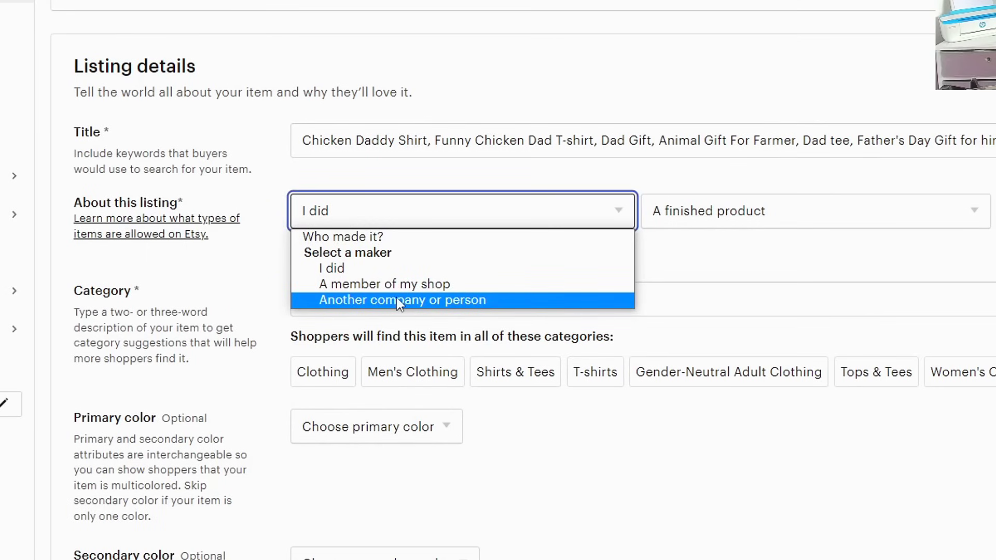
{"action": "left_click", "coordinate": [398, 301]}
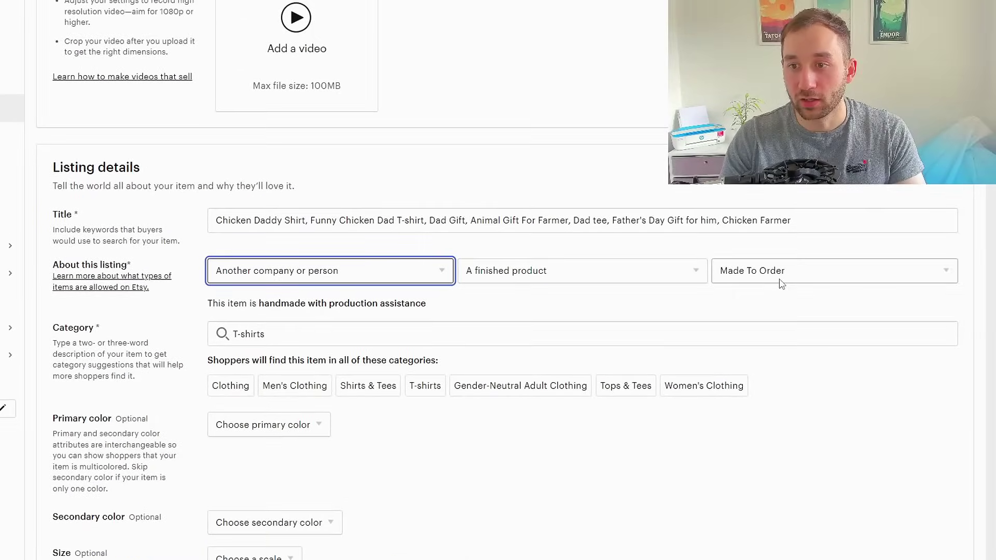
- Assign SwiftPOD as the production partner of the listing
{"action": "scroll", "coordinate": [162, 344], "scroll_direction": "down", "scroll_amount": 6}
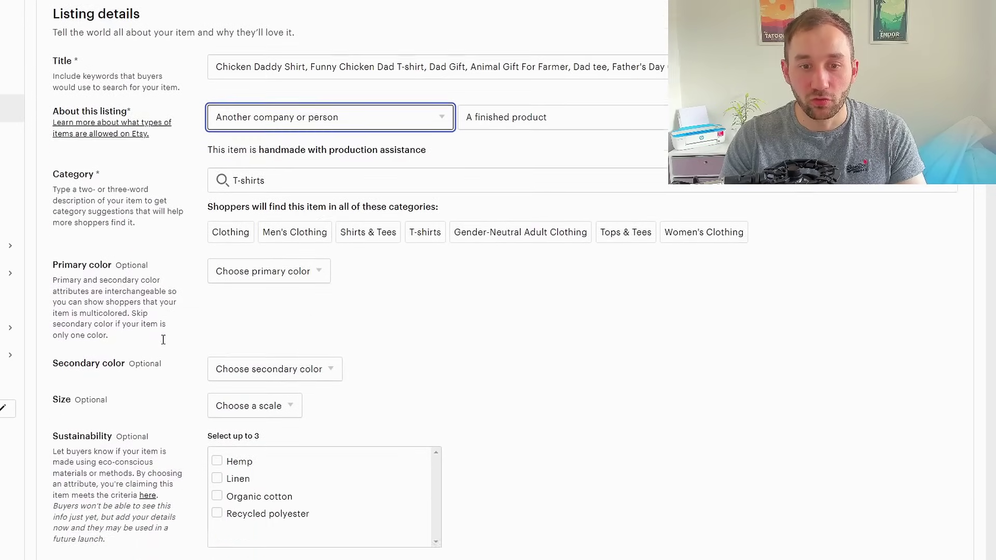
{"action": "scroll", "coordinate": [164, 340], "scroll_direction": "down", "scroll_amount": 10}
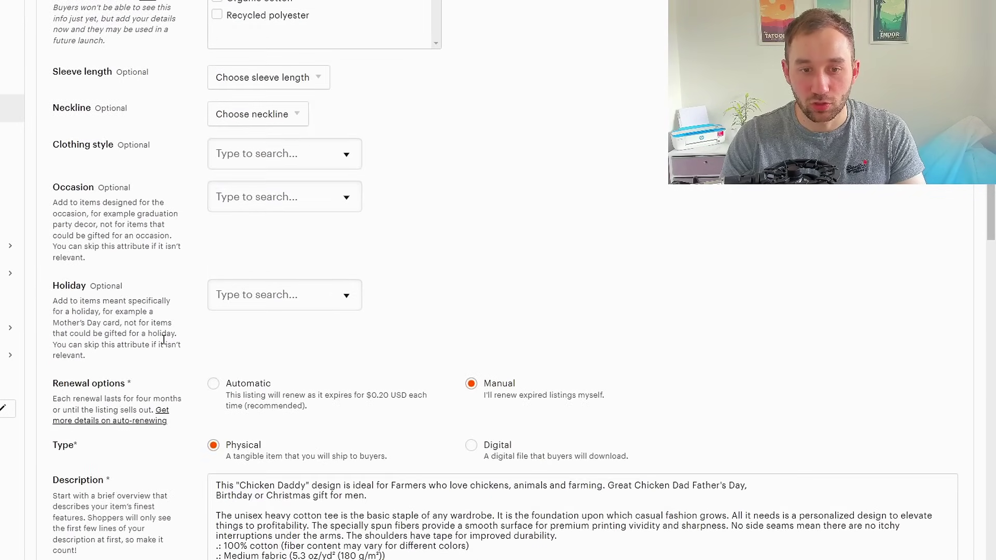
{"action": "scroll", "coordinate": [164, 340], "scroll_direction": "down", "scroll_amount": 2}
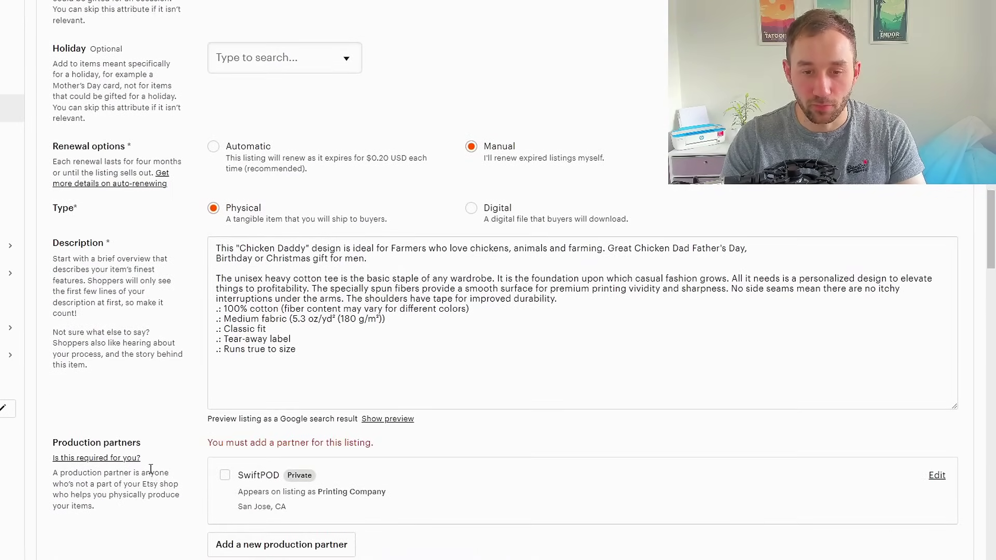
{"action": "scroll", "coordinate": [152, 469], "scroll_direction": "down", "scroll_amount": 1}
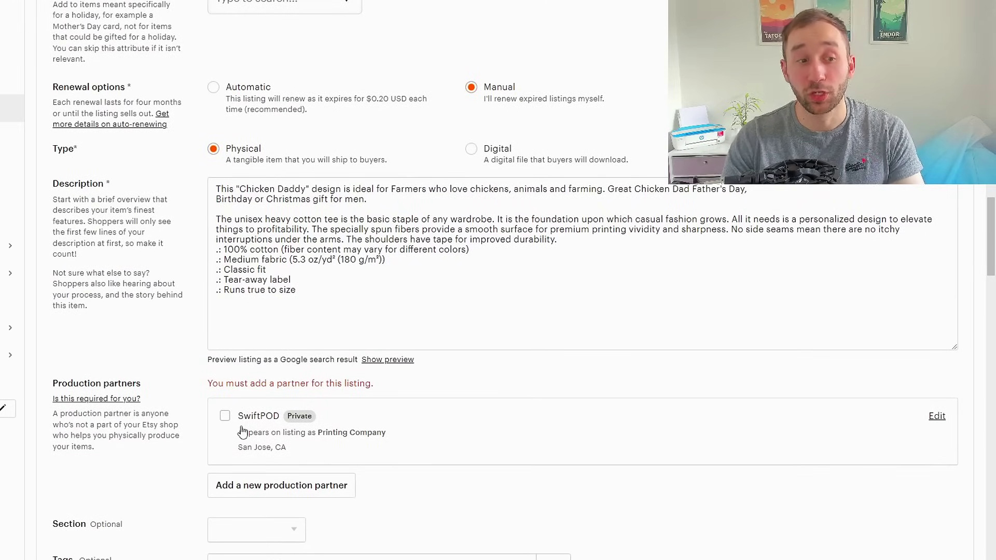
{"action": "scroll", "coordinate": [242, 431], "scroll_direction": "down", "scroll_amount": 1}
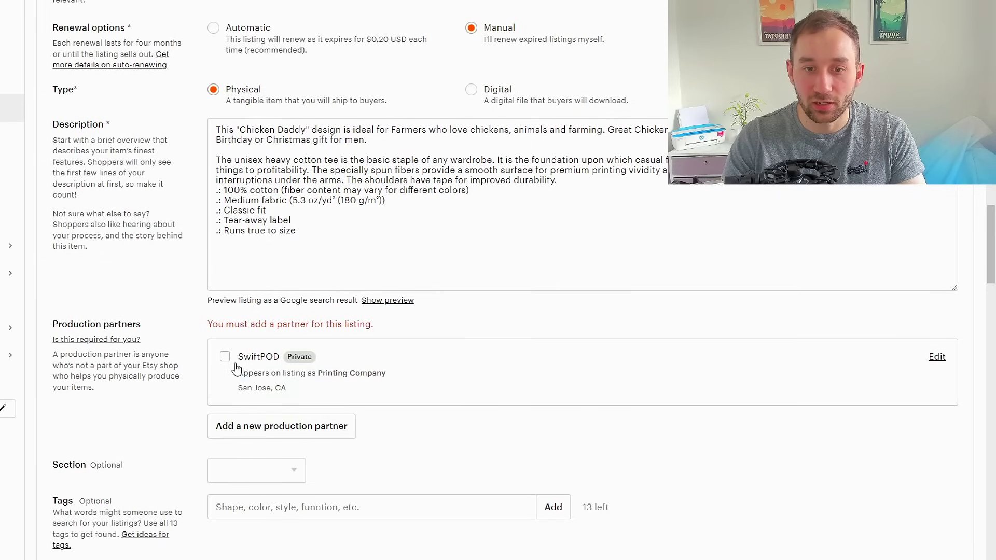
{"action": "left_click", "coordinate": [229, 359]}
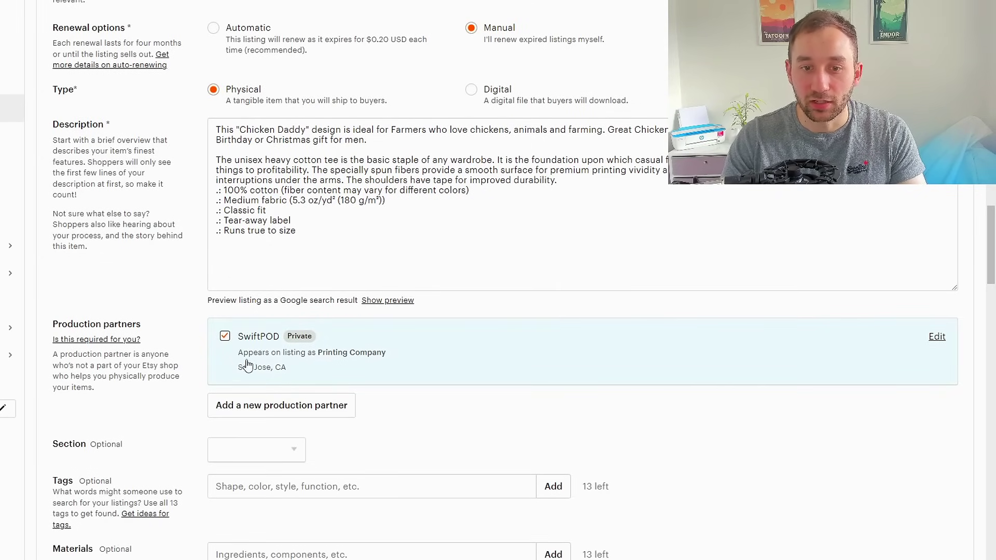
- Open the SwiftPOD partner details and examine the partner name, descriptive title, location and about text
{"action": "left_click", "coordinate": [937, 337]}
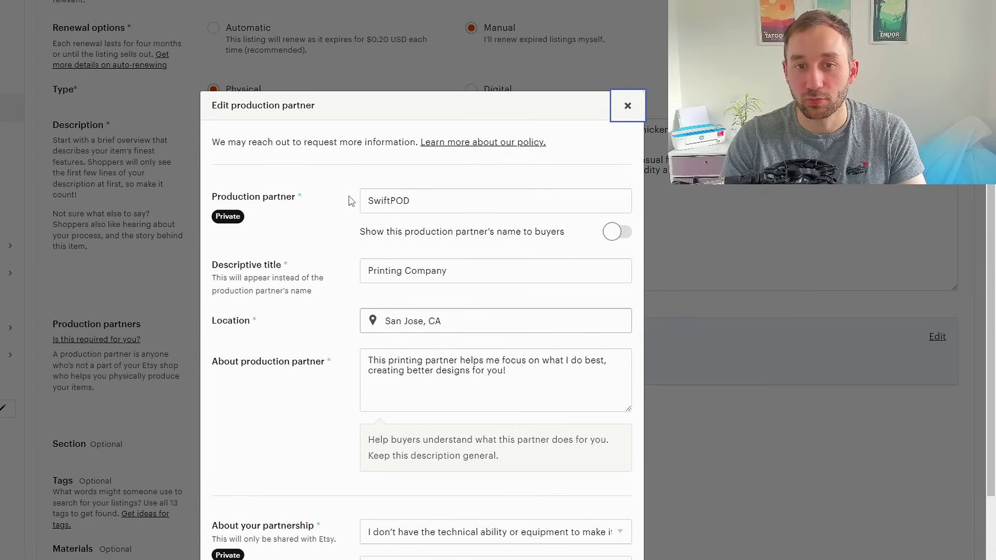
{"action": "left_click_drag", "start_coordinate": [363, 197], "coordinate": [507, 209]}
{"action": "scroll", "coordinate": [337, 210], "scroll_direction": "down", "scroll_amount": 1}
{"action": "left_click", "coordinate": [291, 208]}
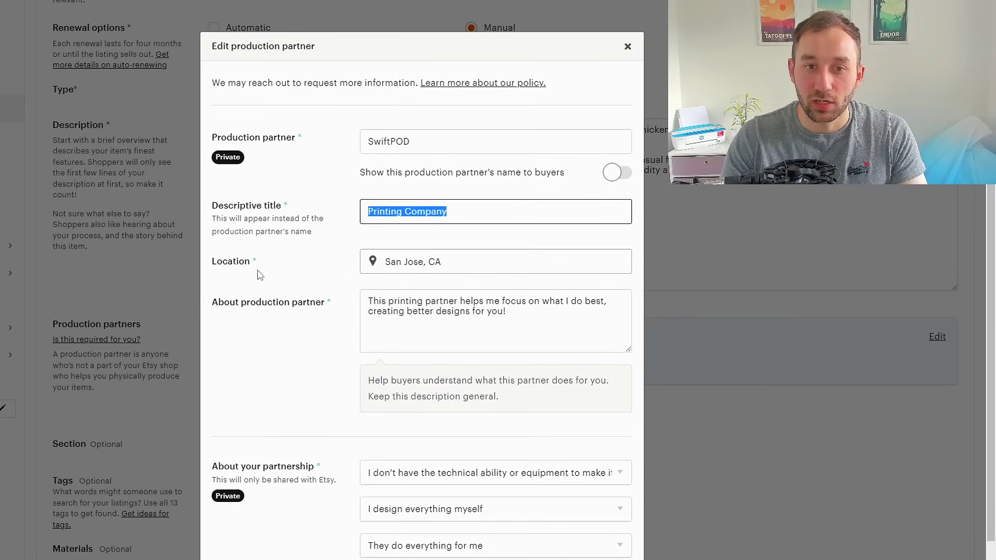
{"action": "scroll", "coordinate": [391, 262], "scroll_direction": "down", "scroll_amount": 1}
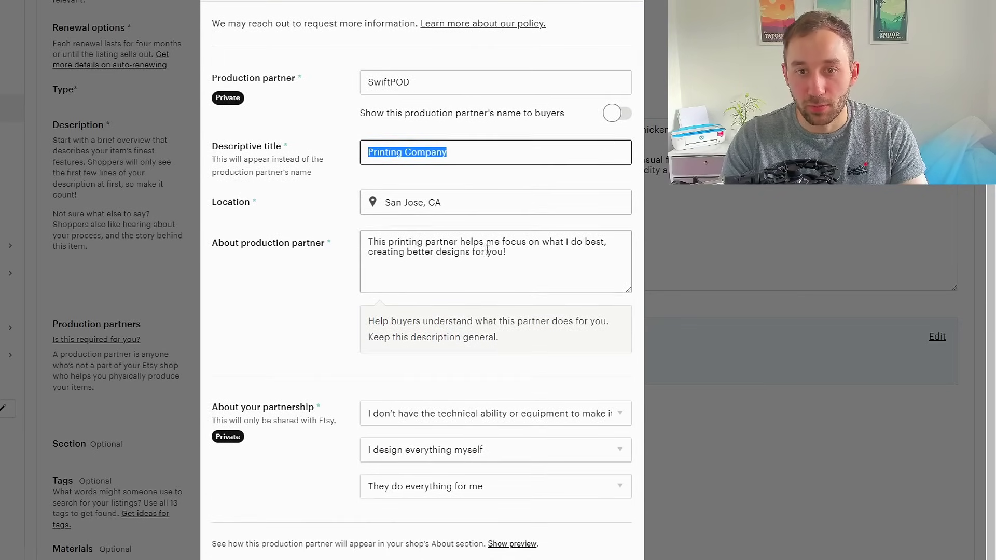
{"action": "left_click_drag", "start_coordinate": [520, 253], "coordinate": [343, 239]}
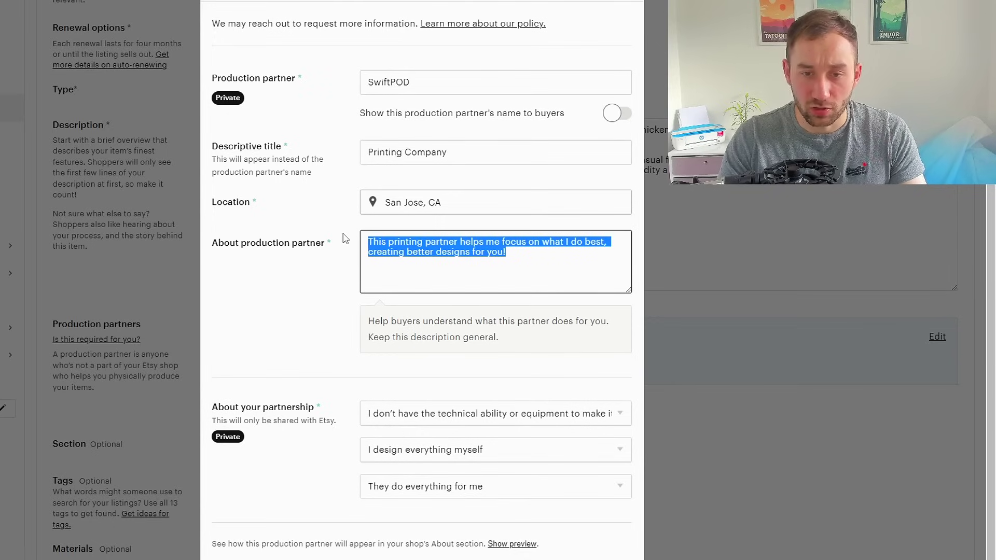
{"action": "left_click", "coordinate": [343, 254]}
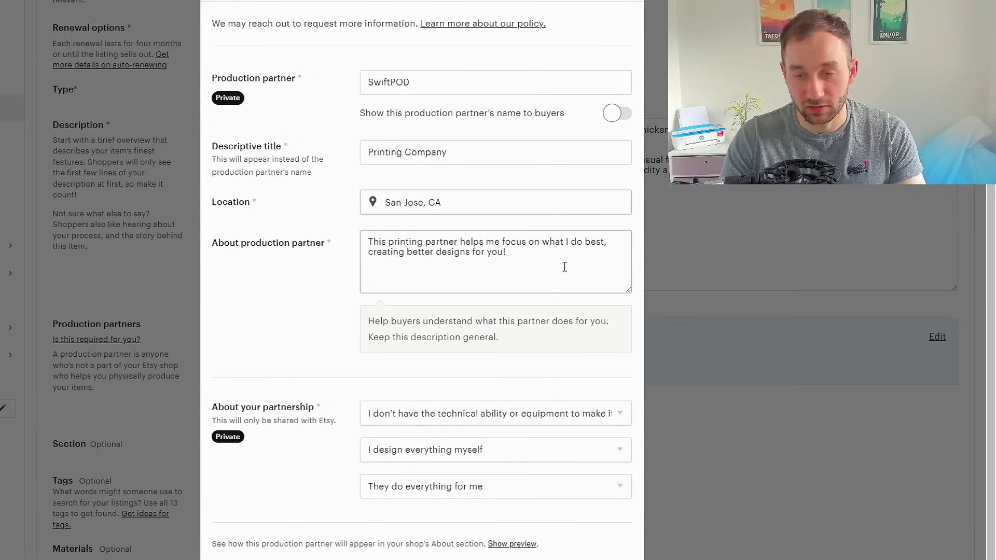
- Review the partnership answers, including the reason for working with this partner, and close the partner details without updating them
{"action": "scroll", "coordinate": [420, 272], "scroll_direction": "down", "scroll_amount": 1}
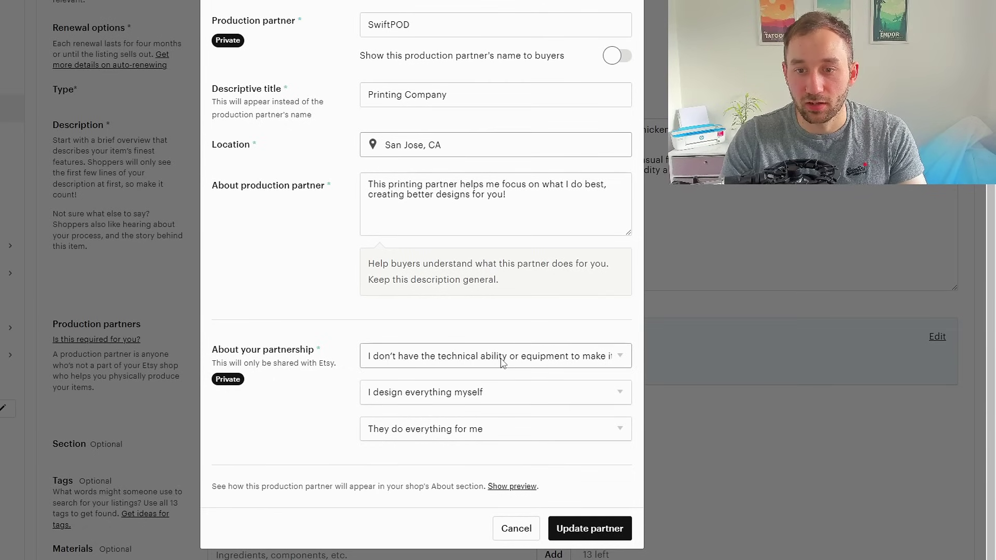
{"action": "left_click", "coordinate": [537, 366]}
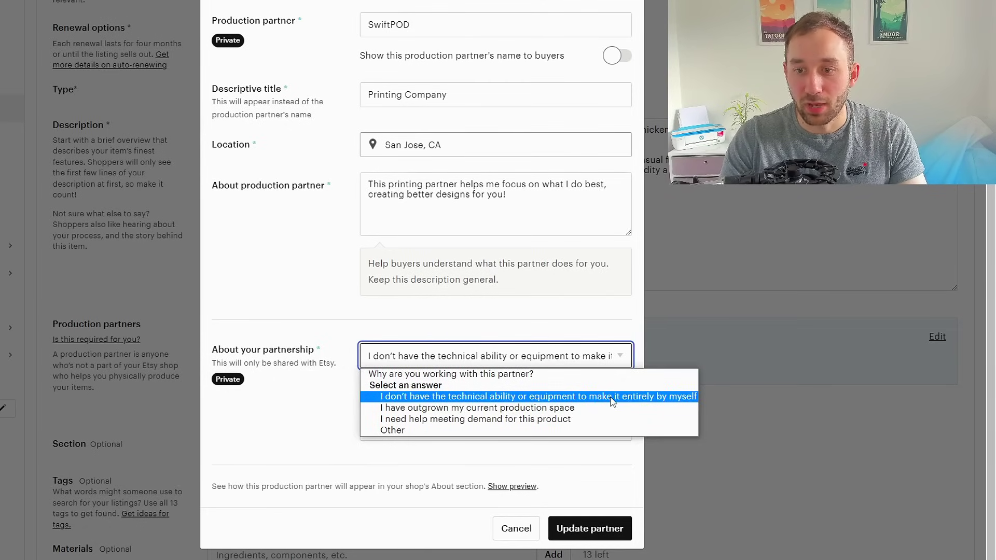
{"action": "left_click", "coordinate": [655, 398]}
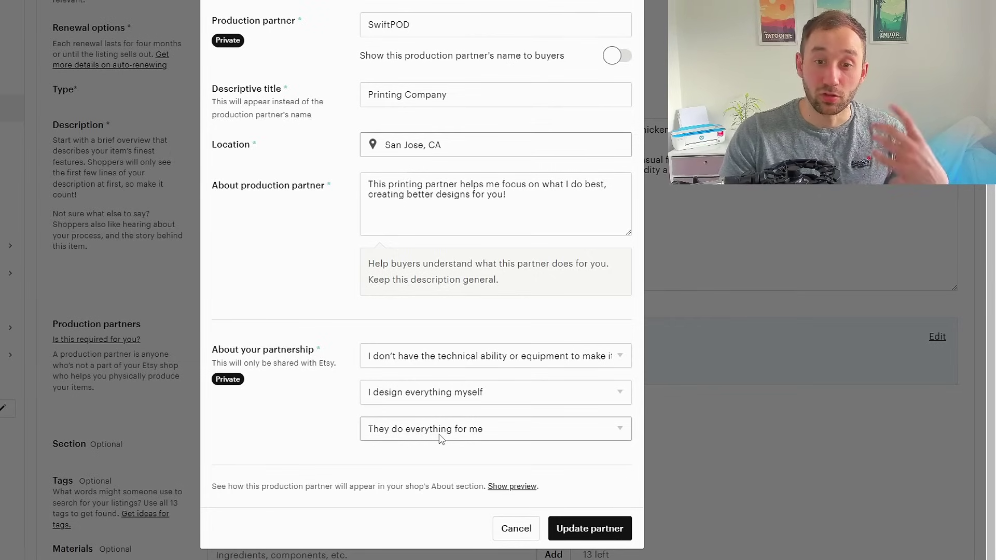
{"action": "scroll", "coordinate": [464, 358], "scroll_direction": "up", "scroll_amount": 3}
{"action": "scroll", "coordinate": [469, 368], "scroll_direction": "down", "scroll_amount": 2}
{"action": "scroll", "coordinate": [643, 179], "scroll_direction": "up", "scroll_amount": 2}
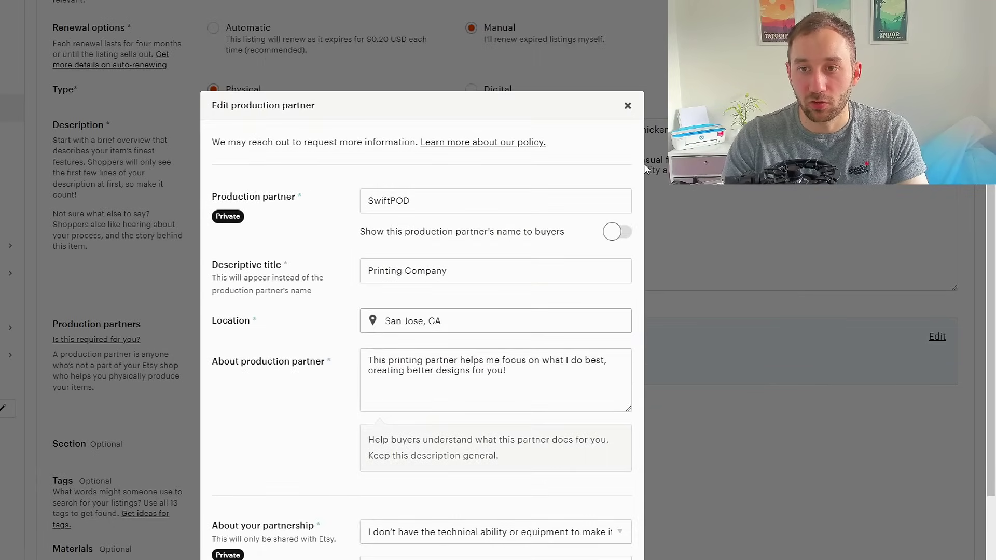
{"action": "left_click", "coordinate": [628, 106]}
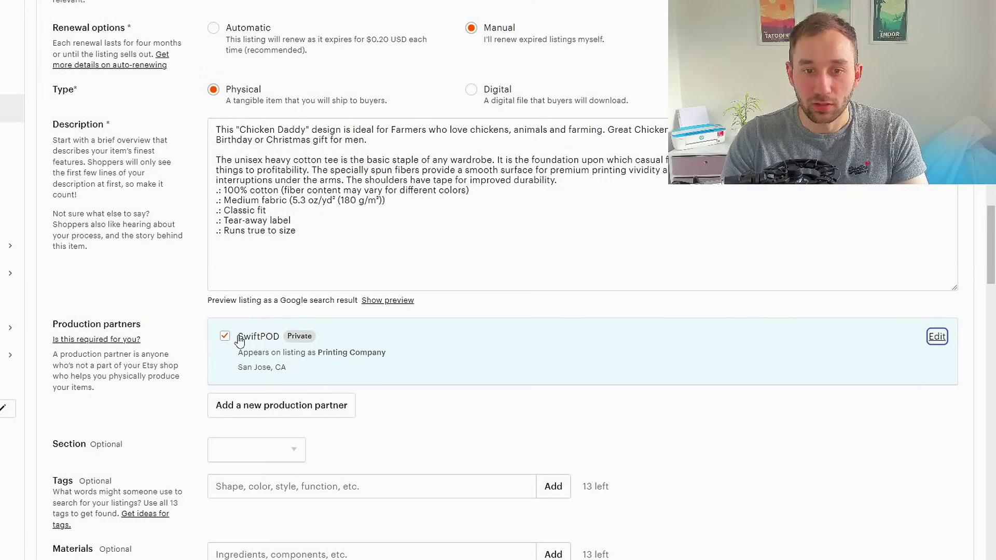
- Paste the 13 copied tags, from Chicken Shirt to Farm Lover Shirt, into the listing's tags and add them
{"action": "scroll", "coordinate": [152, 249], "scroll_direction": "down", "scroll_amount": 3}
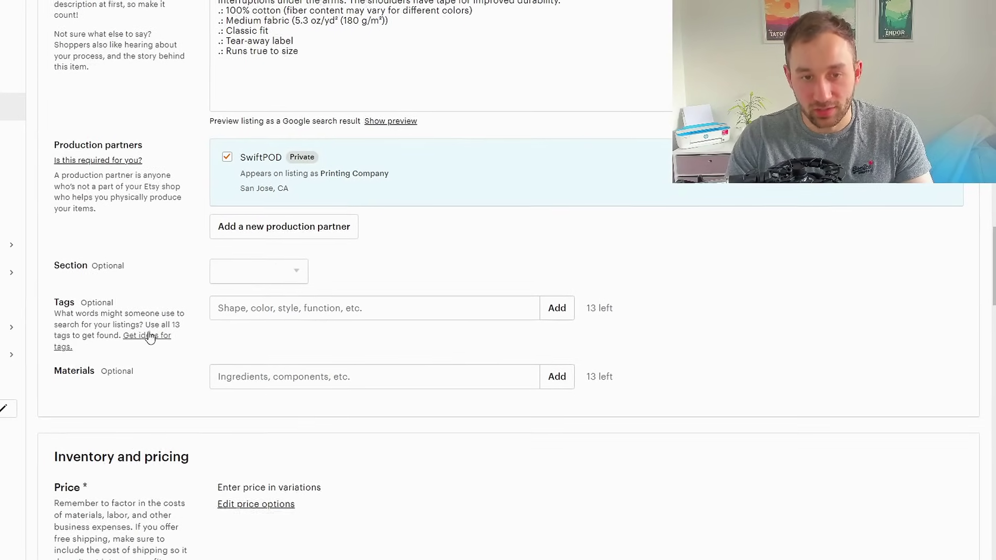
{"action": "left_click_drag", "start_coordinate": [143, 325], "coordinate": [91, 341]}
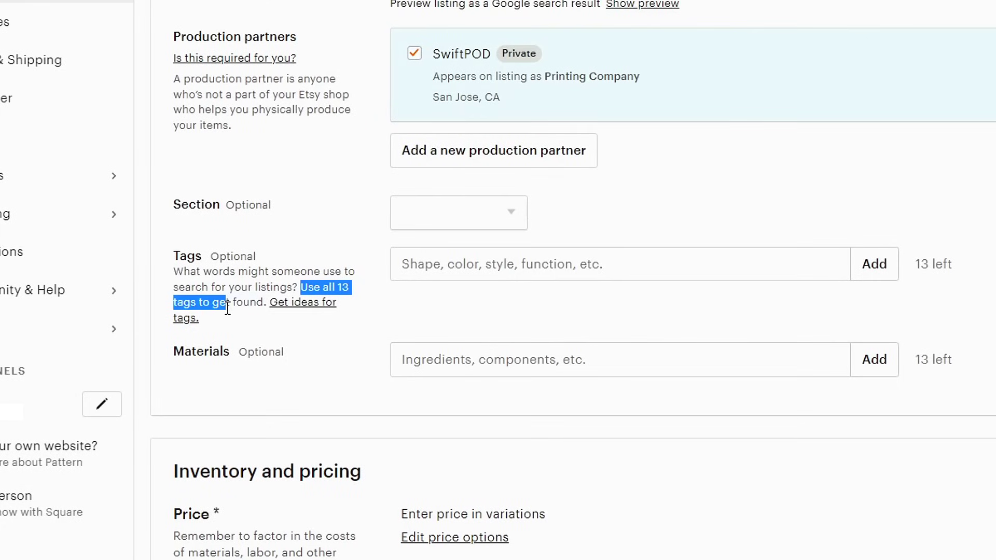
{"action": "left_click_drag", "start_coordinate": [227, 308], "coordinate": [268, 306]}
{"action": "left_click", "coordinate": [517, 307]}
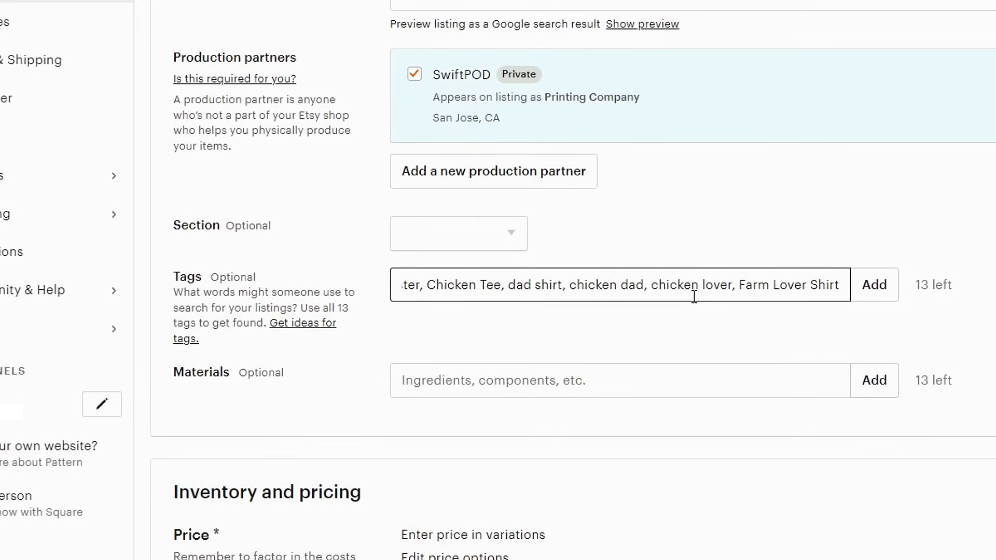
{"action": "left_click", "coordinate": [877, 293]}
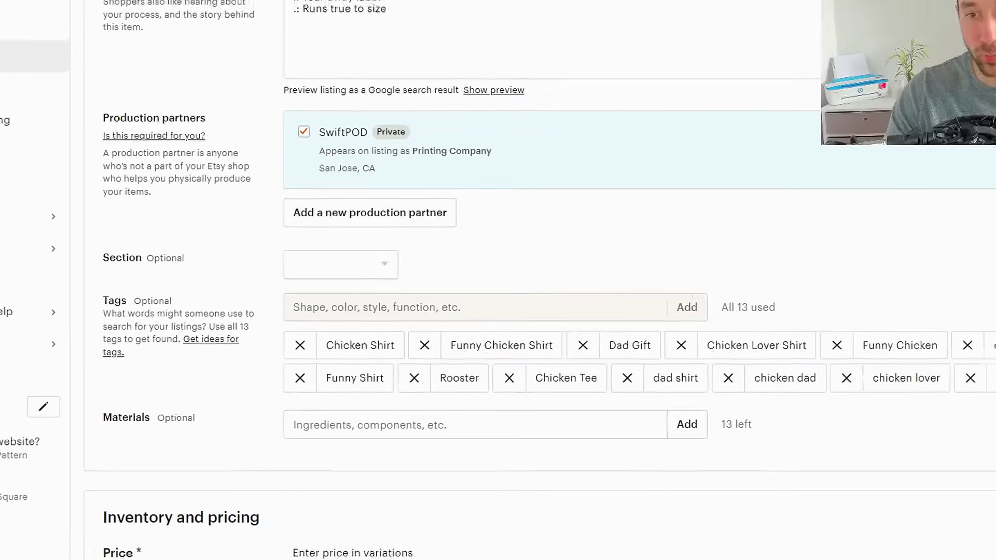
- Open the Printify SwiftPOD T-Shirts shipping profile of the listing for editing
{"action": "scroll", "coordinate": [700, 383], "scroll_direction": "down", "scroll_amount": 5}
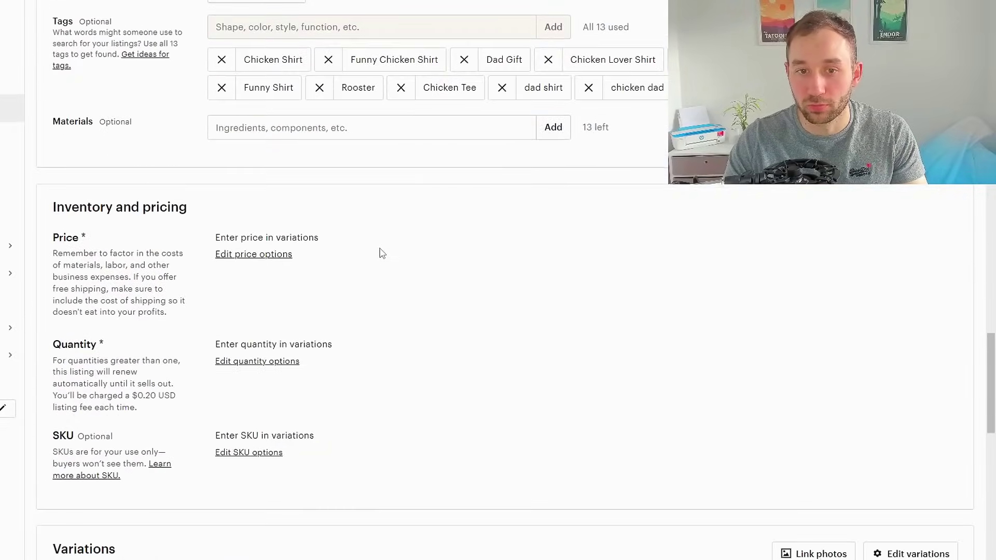
{"action": "scroll", "coordinate": [467, 265], "scroll_direction": "down", "scroll_amount": 15}
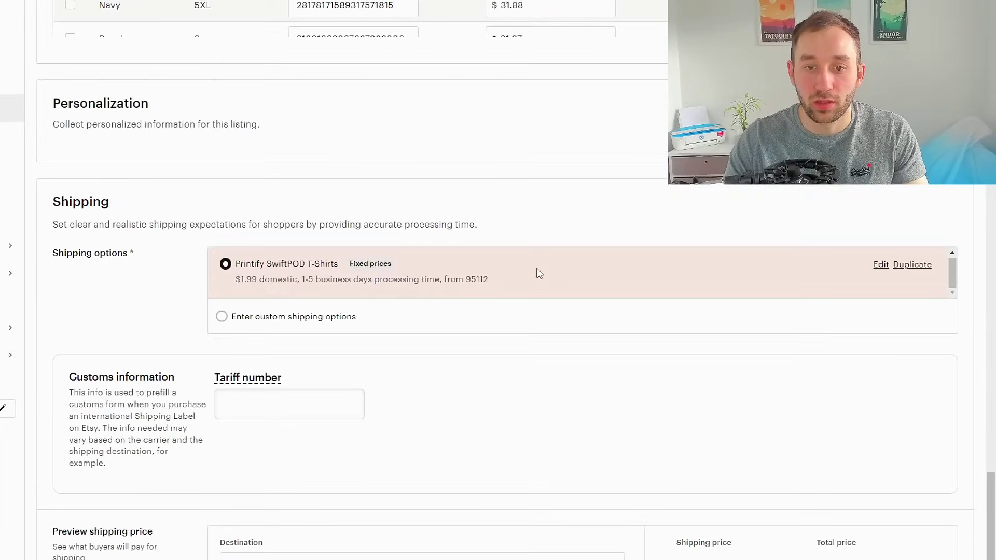
{"action": "scroll", "coordinate": [541, 269], "scroll_direction": "down", "scroll_amount": 1}
{"action": "scroll", "coordinate": [541, 269], "scroll_direction": "up", "scroll_amount": 1}
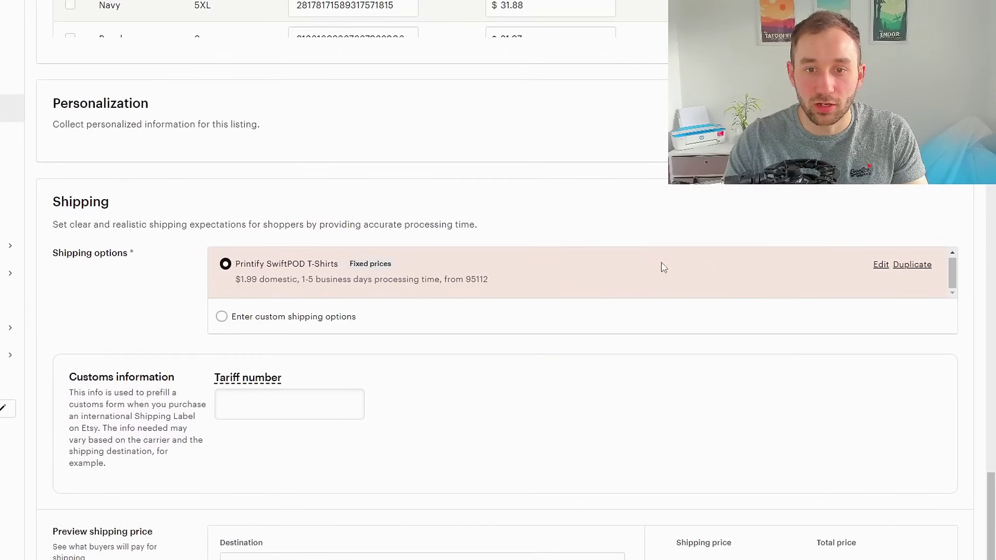
{"action": "scroll", "coordinate": [888, 282], "scroll_direction": "up", "scroll_amount": 1}
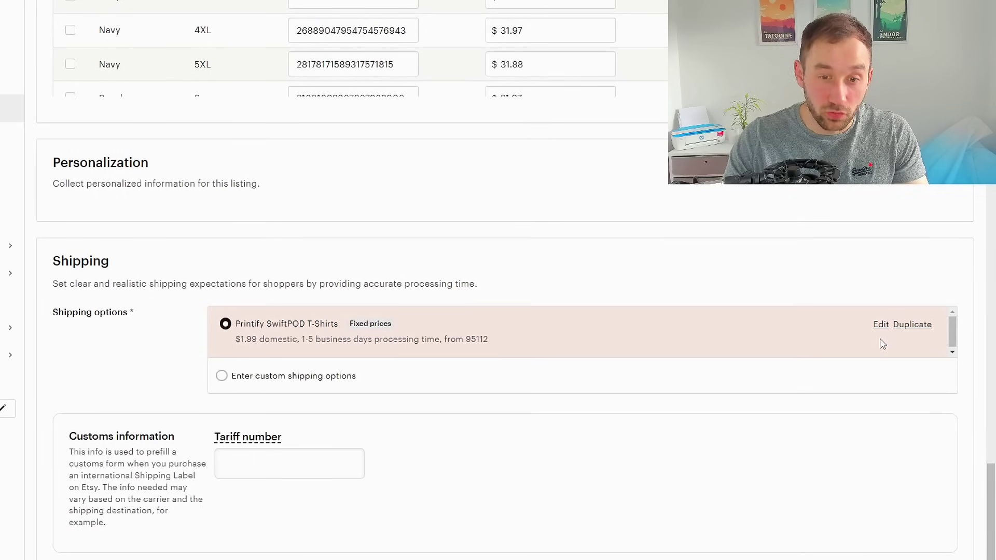
{"action": "left_click", "coordinate": [881, 326]}
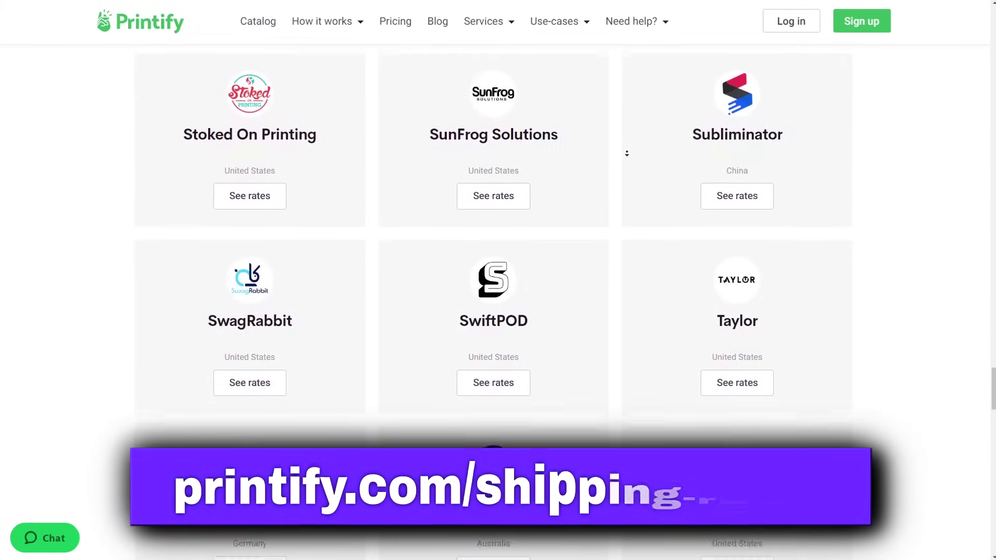
- Switch to Printify's shipping rates page and look up SwiftPOD's rates and delivery times for shirts
{"action": "scroll", "coordinate": [625, 154], "scroll_direction": "down", "scroll_amount": 2}
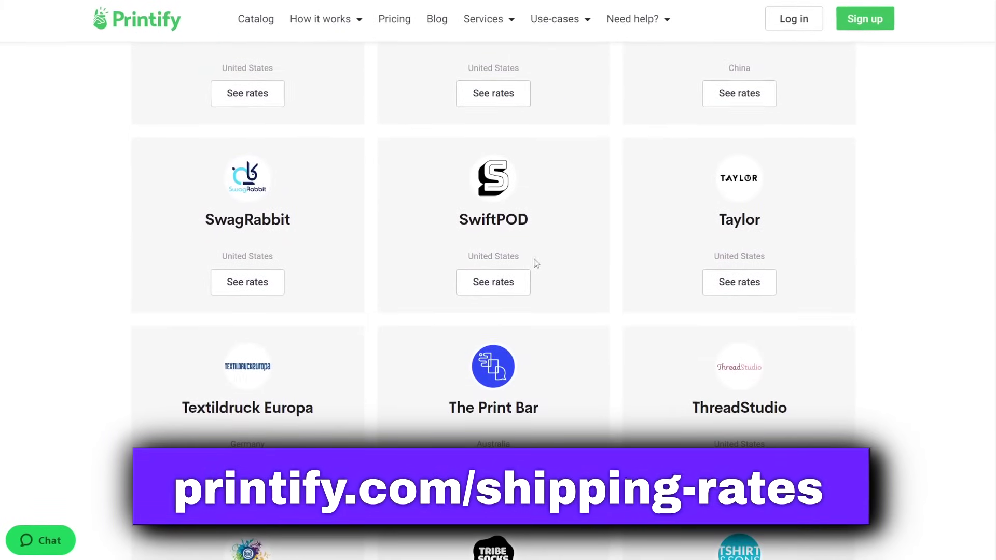
{"action": "left_click", "coordinate": [493, 281]}
{"action": "scroll", "coordinate": [531, 381], "scroll_direction": "down", "scroll_amount": 2}
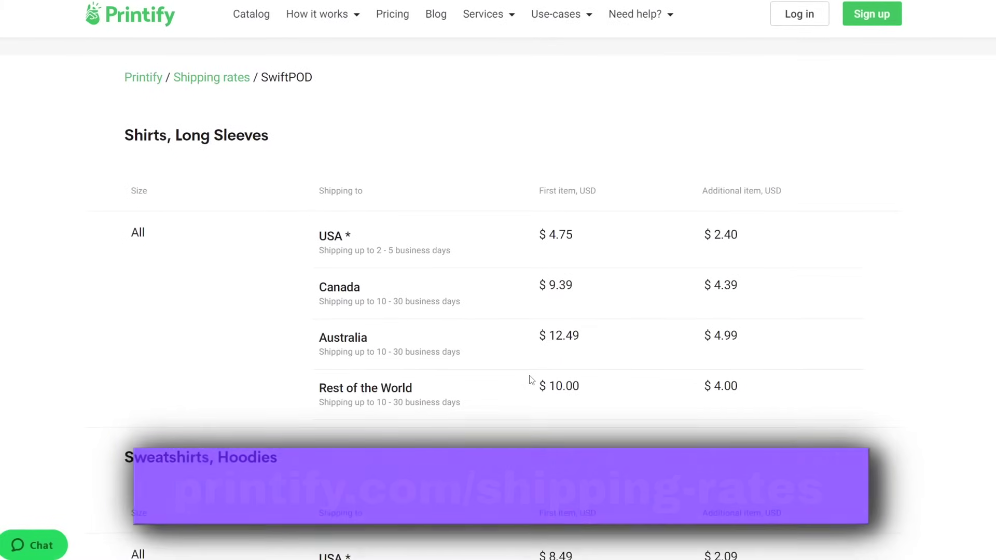
{"action": "scroll", "coordinate": [531, 379], "scroll_direction": "down", "scroll_amount": 3}
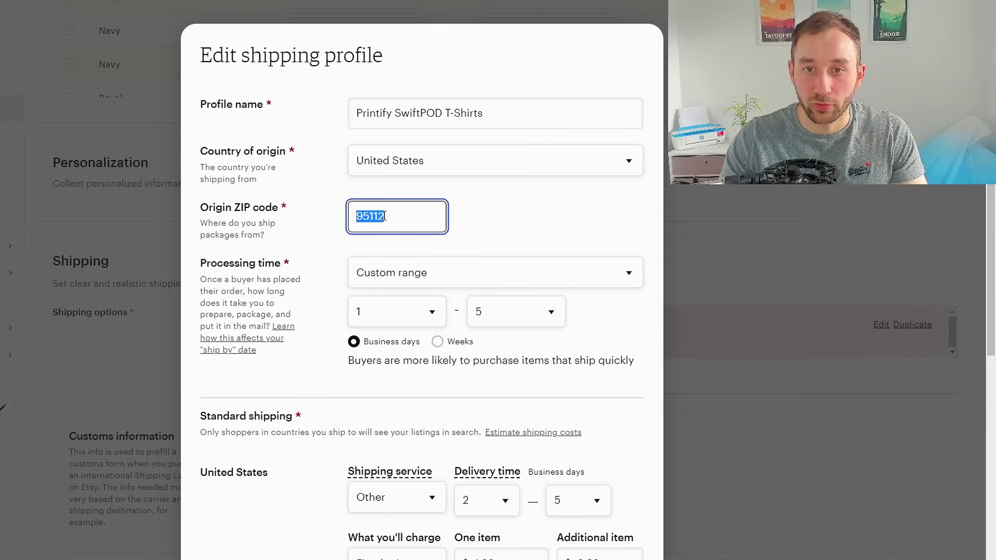
- Back in the Etsy shipping profile, examine the origin ZIP code, processing time and standard shipping settings for the United States
{"action": "left_click", "coordinate": [390, 214]}
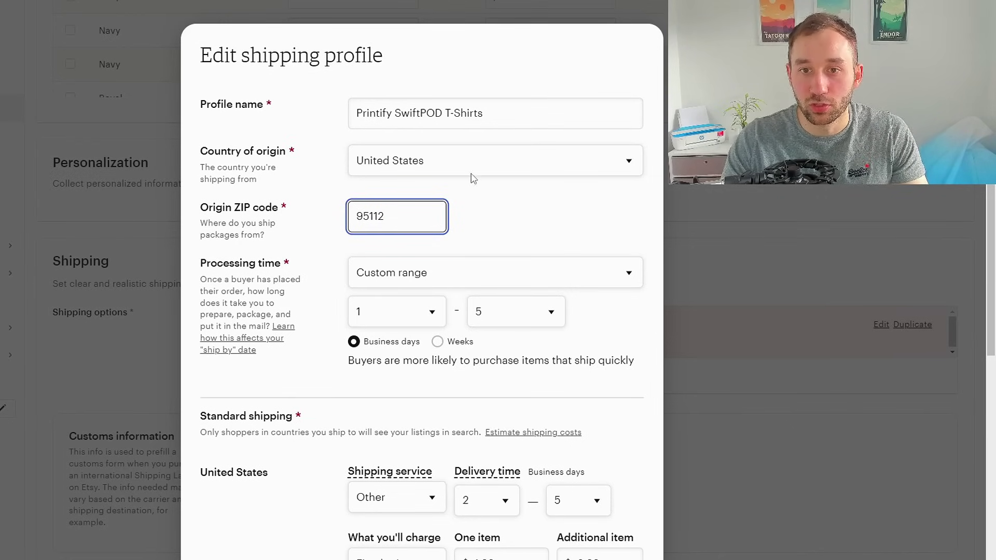
{"action": "scroll", "coordinate": [476, 178], "scroll_direction": "down", "scroll_amount": 3}
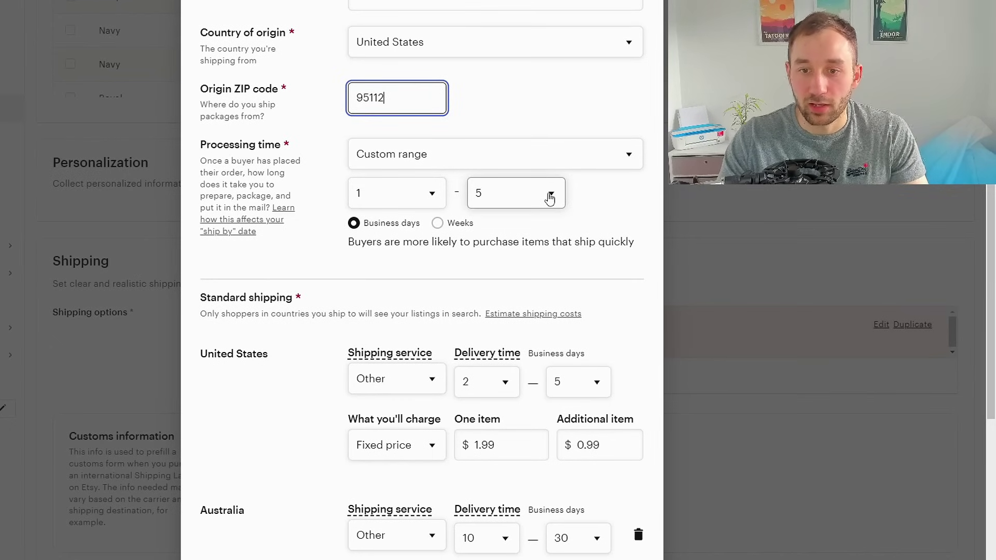
{"action": "scroll", "coordinate": [311, 259], "scroll_direction": "down", "scroll_amount": 3}
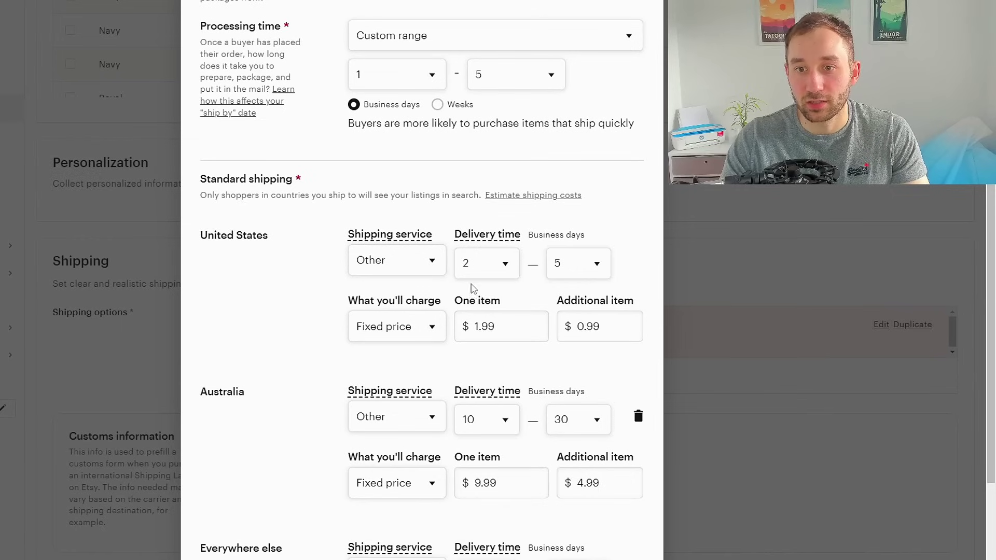
{"action": "scroll", "coordinate": [621, 260], "scroll_direction": "down", "scroll_amount": 1}
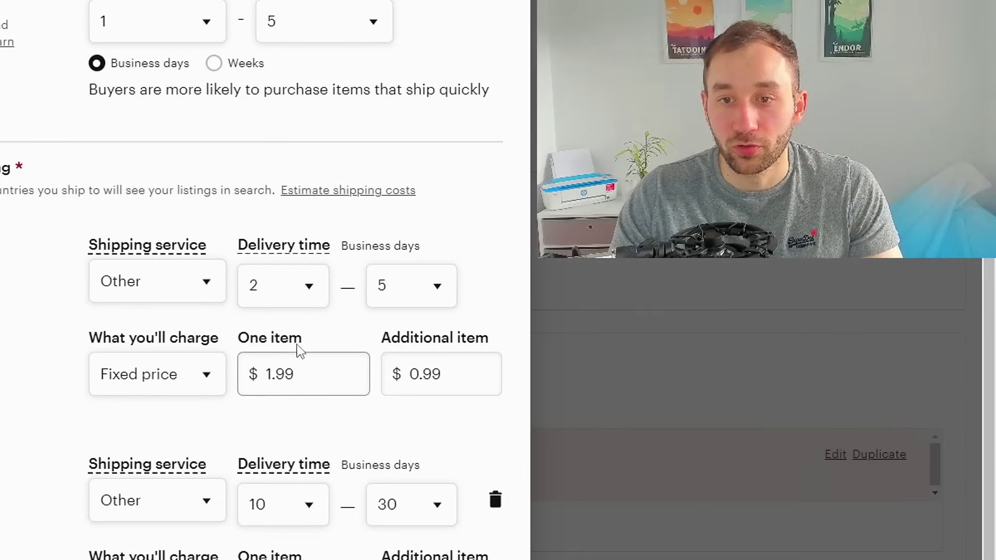
- Switch what the shipping profile charges for the United States to free shipping
{"action": "left_click", "coordinate": [197, 382]}
{"action": "left_click", "coordinate": [197, 402]}
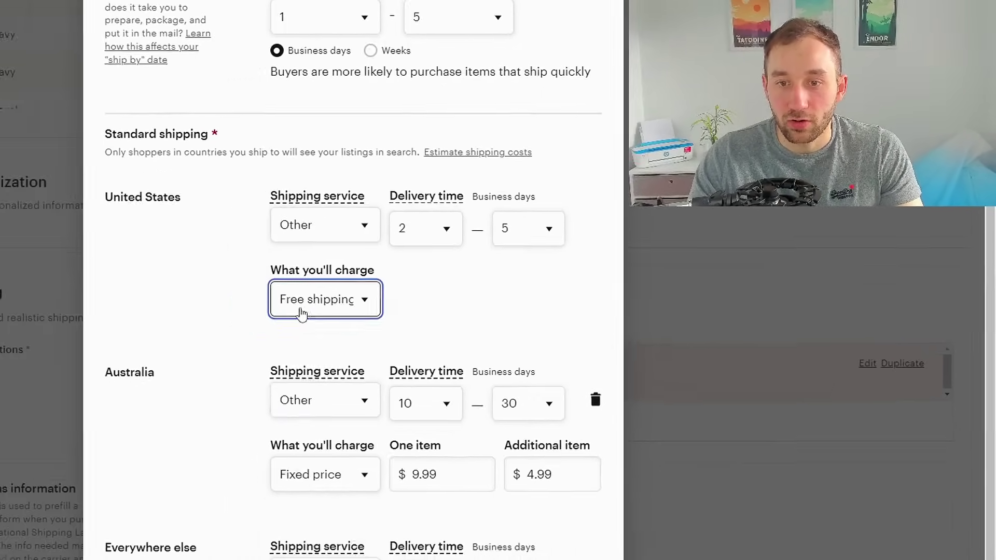
{"action": "left_click", "coordinate": [179, 373]}
{"action": "left_click", "coordinate": [409, 292]}
- Set United States shipping to a fixed price of $1.99 for one item and $0.99 for each additional item
{"action": "left_click", "coordinate": [410, 268]}
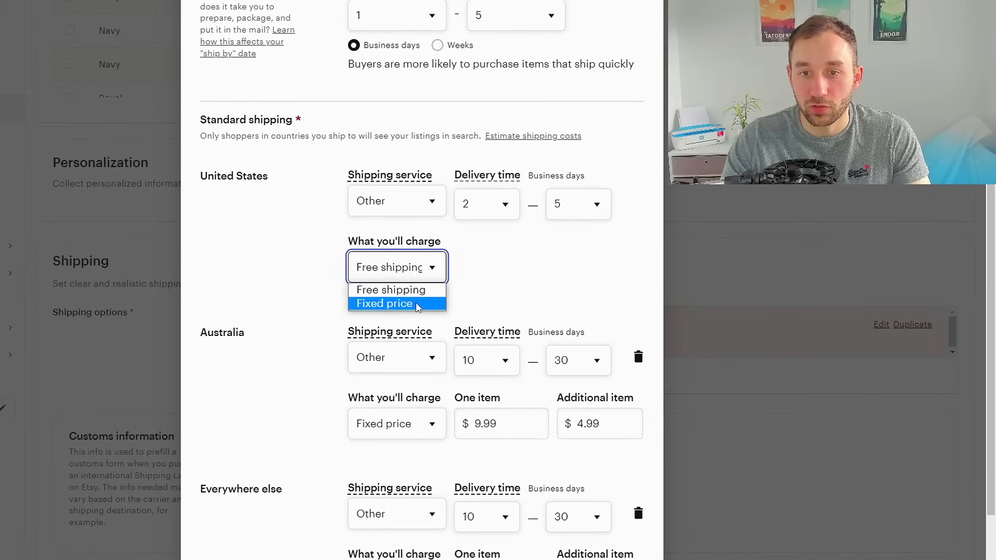
{"action": "left_click", "coordinate": [418, 305]}
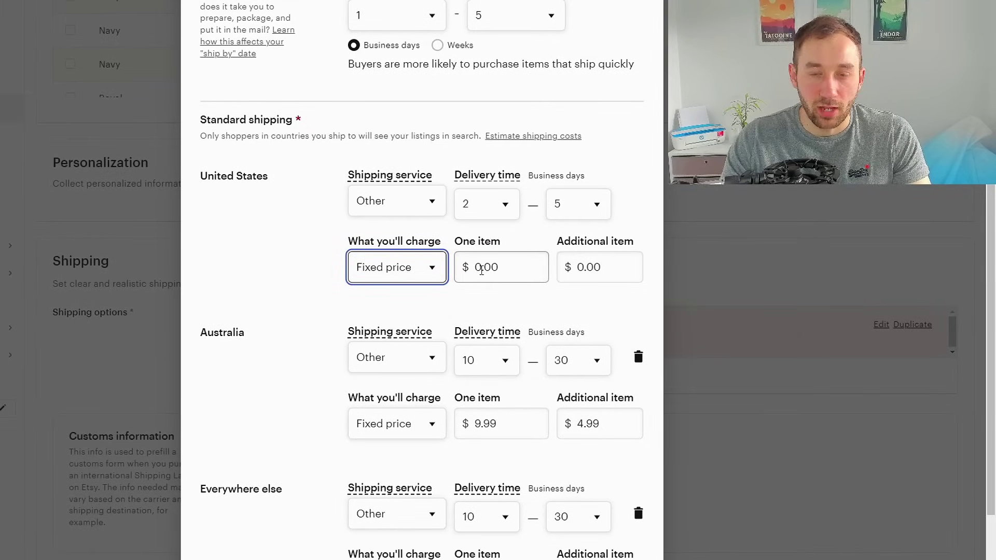
{"action": "left_click_drag", "start_coordinate": [481, 271], "coordinate": [474, 270]}
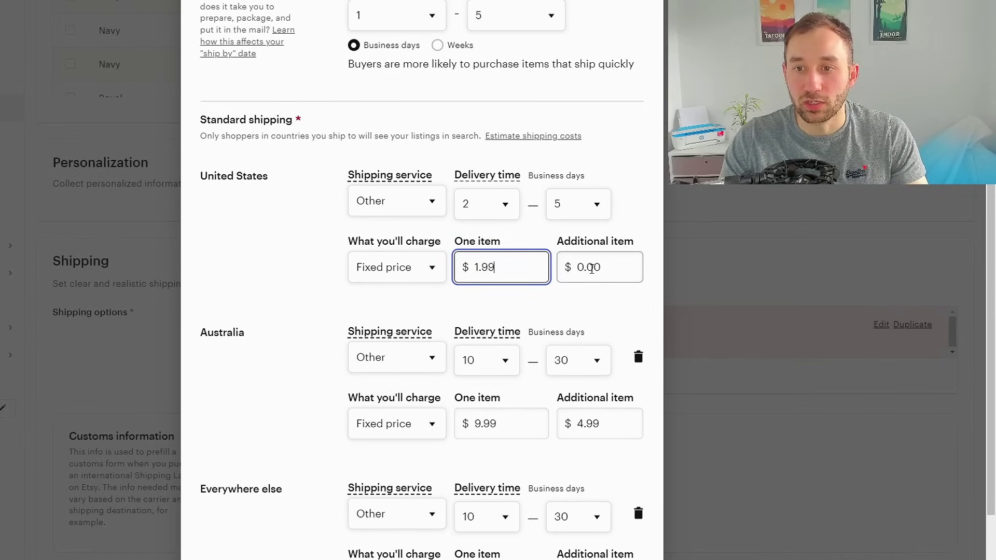
{"action": "left_click_drag", "start_coordinate": [587, 269], "coordinate": [604, 275]}
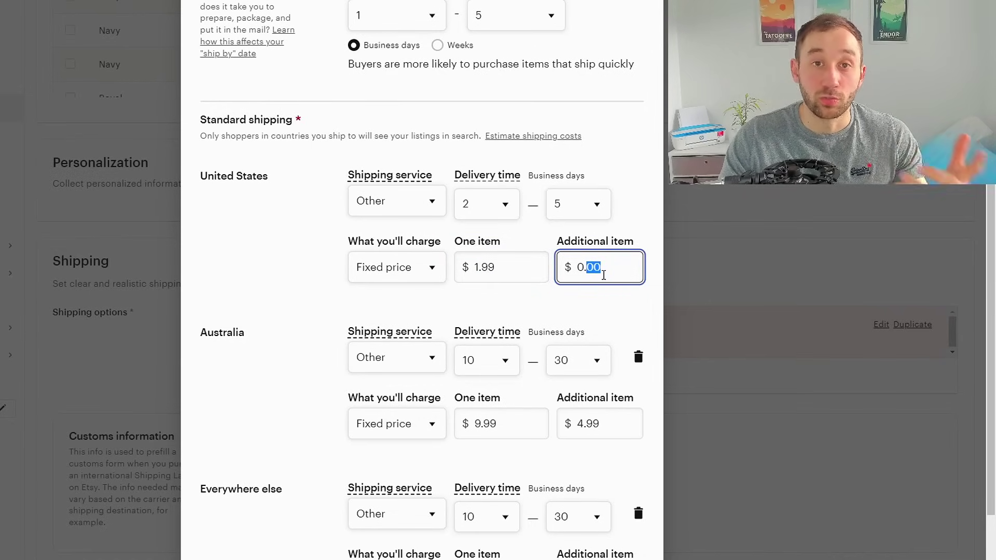
{"action": "type", "text": "99"}
- Review the delivery times and fixed shipping prices for Australia and everywhere else against those for the United States
{"action": "scroll", "coordinate": [602, 275], "scroll_direction": "down", "scroll_amount": 3}
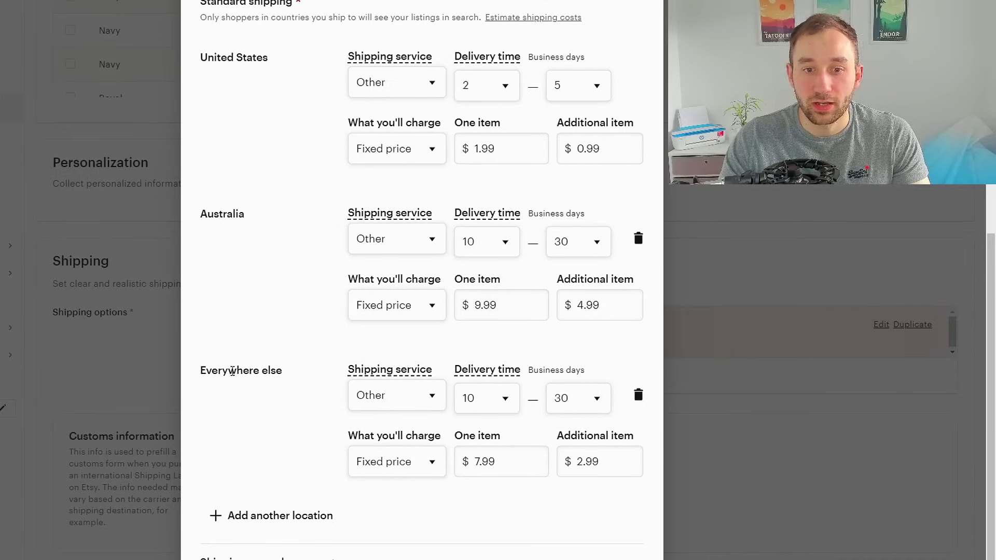
{"action": "left_click_drag", "start_coordinate": [202, 377], "coordinate": [283, 374]}
{"action": "left_click", "coordinate": [283, 373]}
{"action": "scroll", "coordinate": [318, 420], "scroll_direction": "down", "scroll_amount": 1}
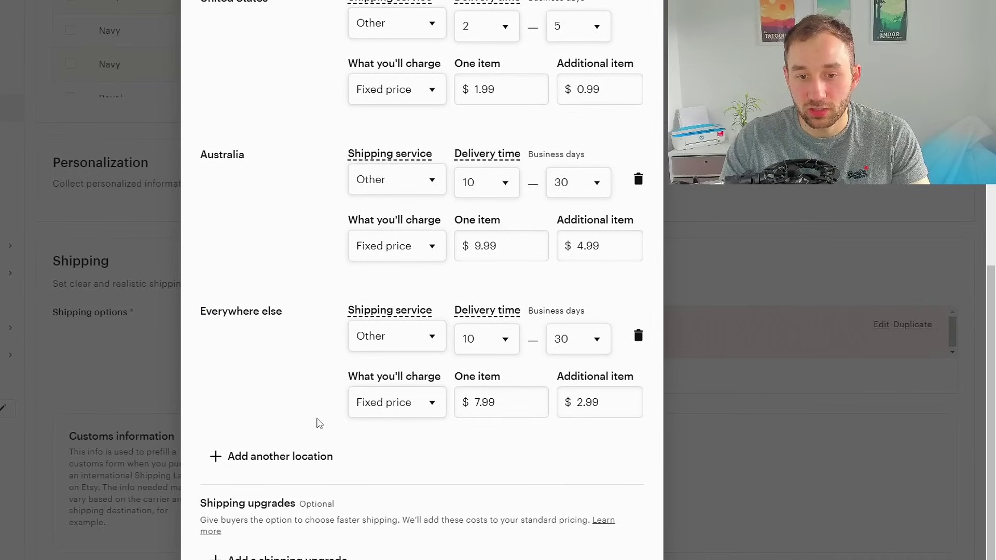
{"action": "scroll", "coordinate": [547, 471], "scroll_direction": "up", "scroll_amount": 1}
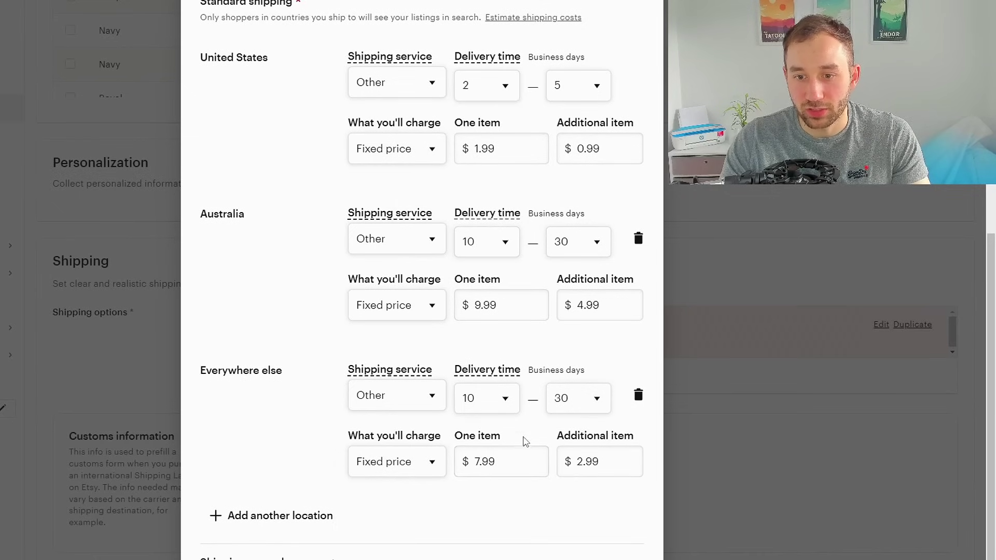
{"action": "scroll", "coordinate": [288, 409], "scroll_direction": "up", "scroll_amount": 2}
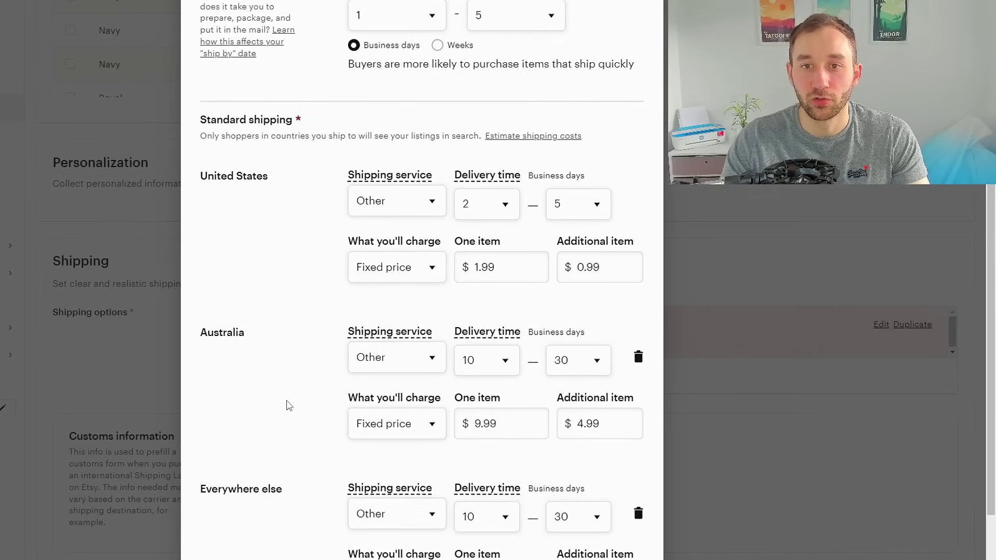
{"action": "scroll", "coordinate": [290, 409], "scroll_direction": "up", "scroll_amount": 1}
{"action": "scroll", "coordinate": [290, 409], "scroll_direction": "down", "scroll_amount": 1}
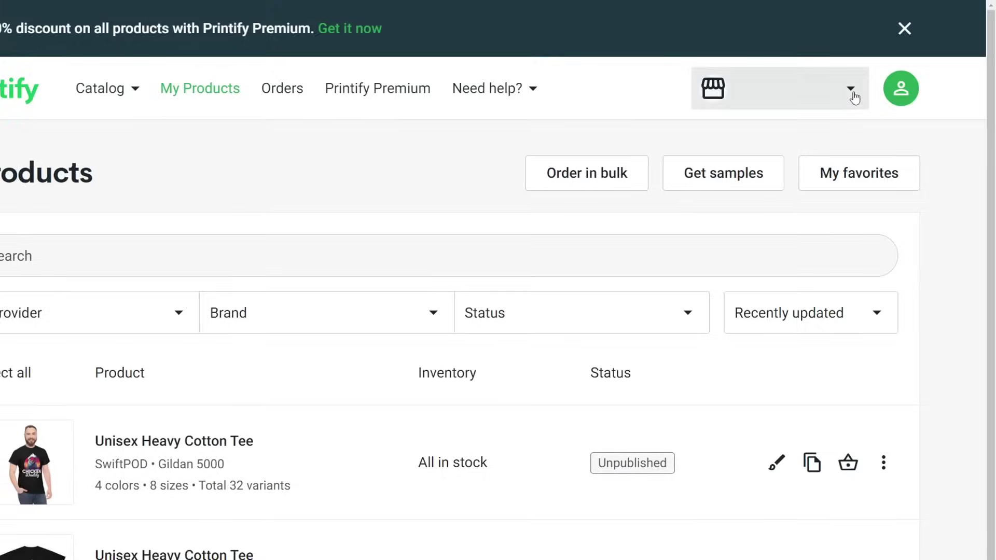
- Switch to Printify and open the order preferences in the store setup of the TEST Store
{"action": "left_click", "coordinate": [851, 96]}
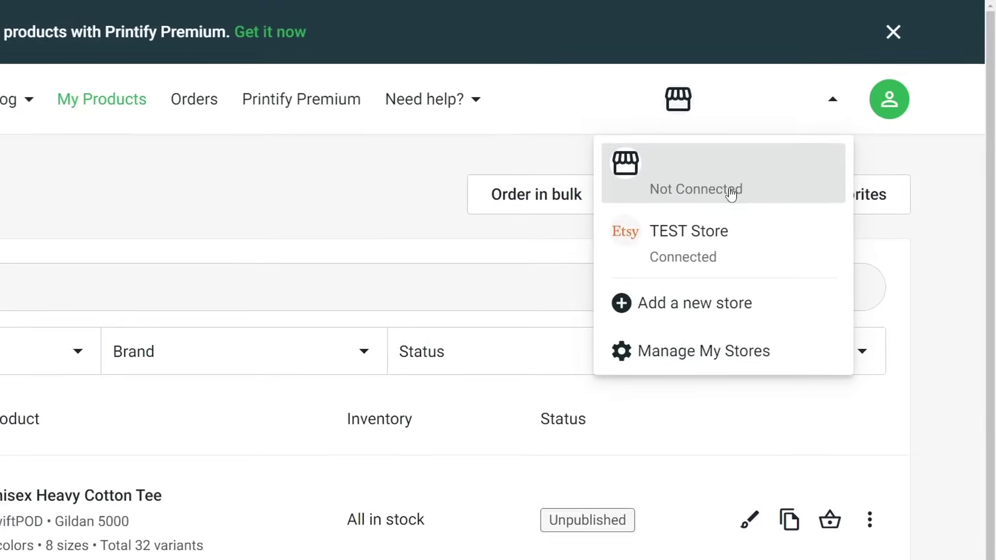
{"action": "left_click", "coordinate": [677, 364]}
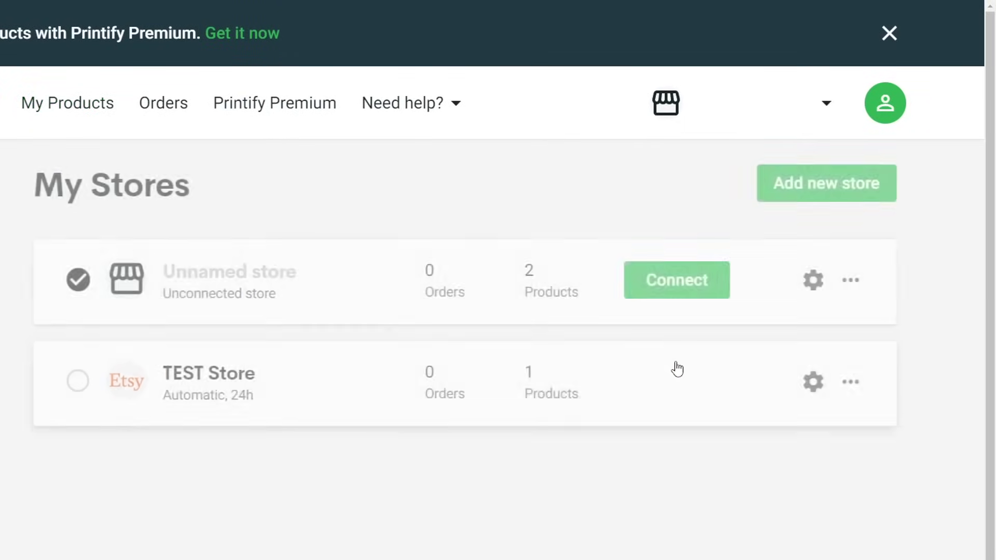
{"action": "left_click", "coordinate": [824, 382]}
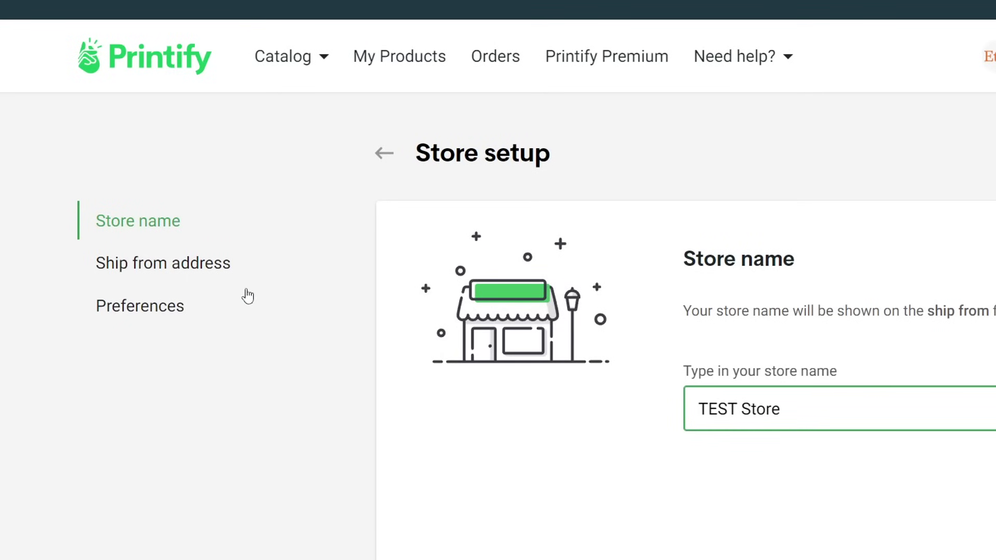
{"action": "left_click", "coordinate": [147, 315]}
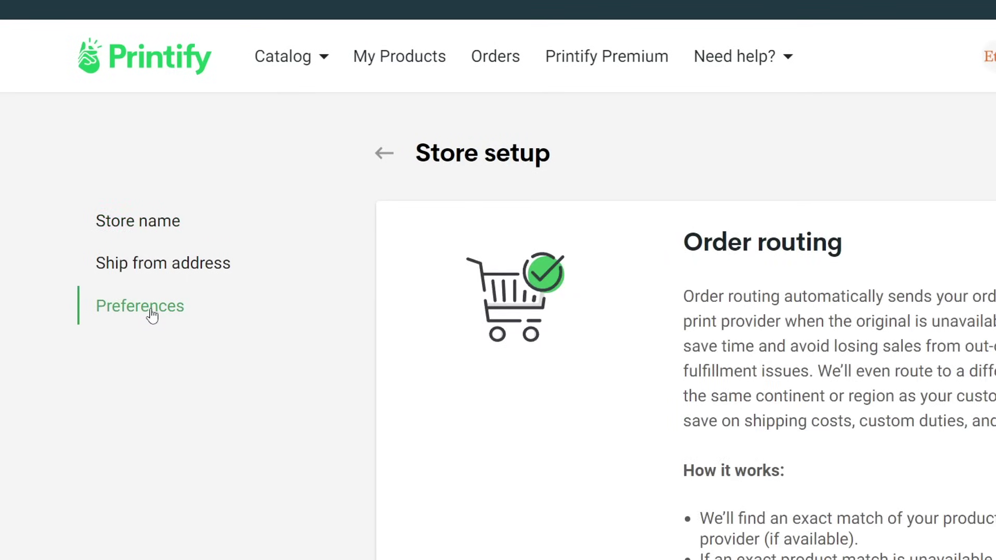
- Enable order routing for the TEST Store and save the preferences
{"action": "scroll", "coordinate": [669, 361], "scroll_direction": "down", "scroll_amount": 5}
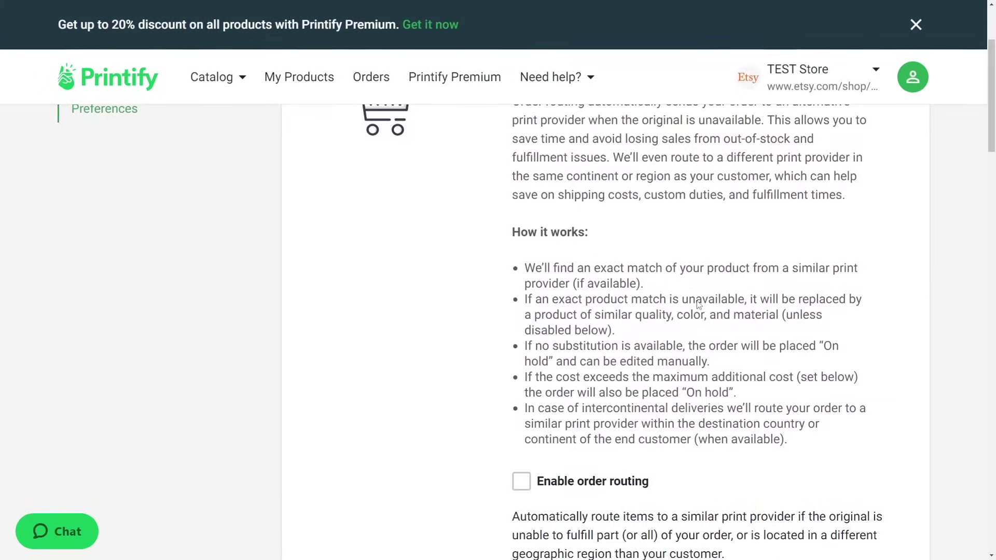
{"action": "scroll", "coordinate": [694, 295], "scroll_direction": "down", "scroll_amount": 2}
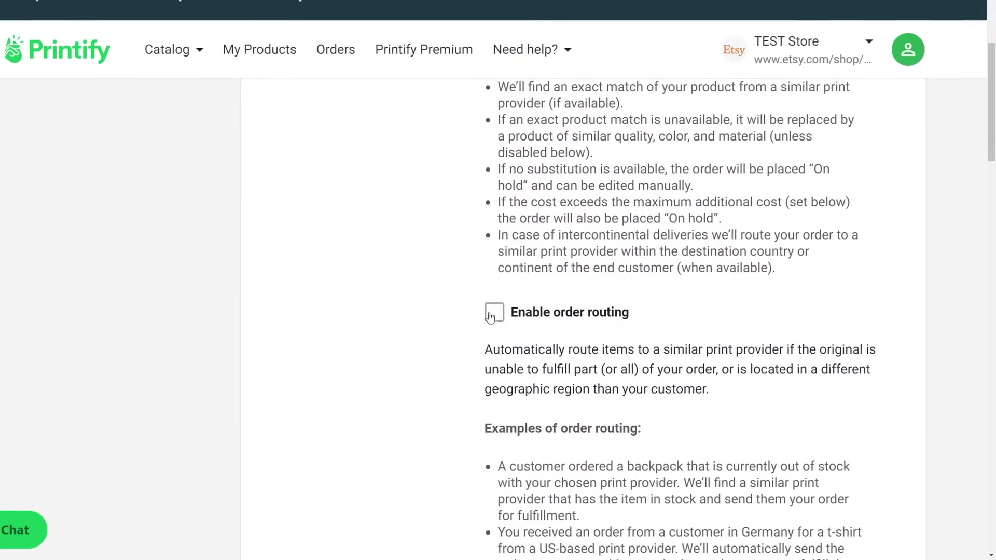
{"action": "left_click", "coordinate": [482, 309]}
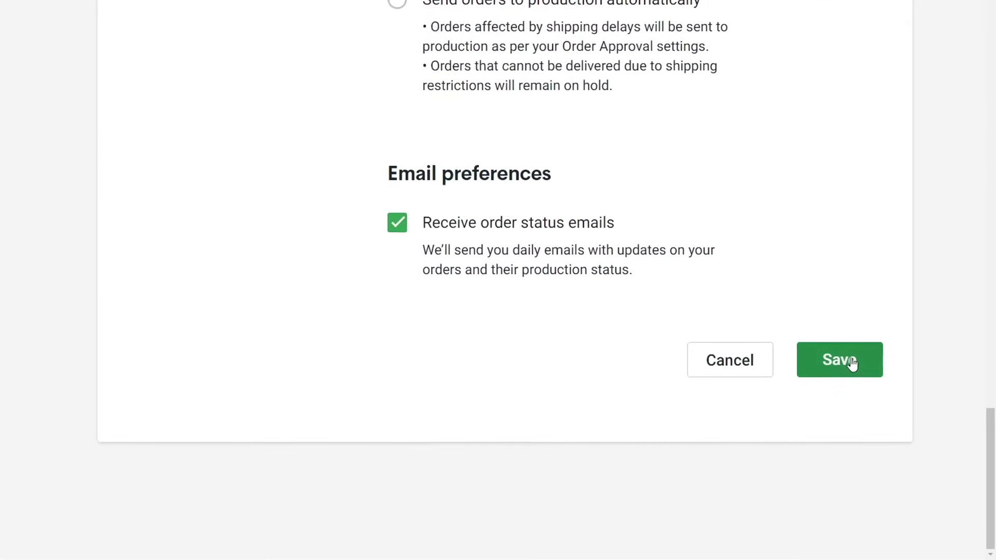
{"action": "left_click", "coordinate": [848, 358]}
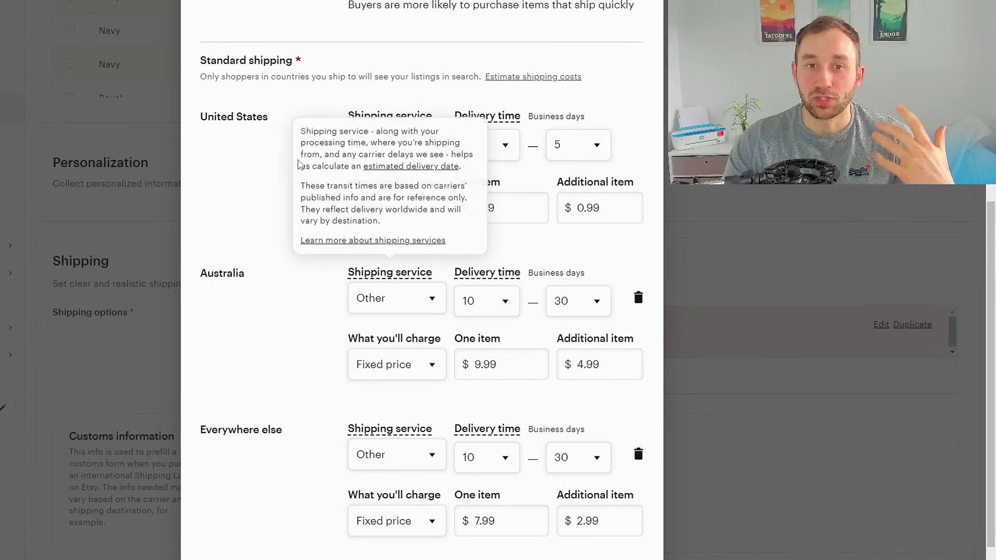
- Return to the Etsy shipping profile and check the standard shipping rates of all locations through to the shipping upgrades section
{"action": "scroll", "coordinate": [266, 208], "scroll_direction": "up", "scroll_amount": 1}
{"action": "scroll", "coordinate": [275, 290], "scroll_direction": "up", "scroll_amount": 1}
{"action": "scroll", "coordinate": [286, 356], "scroll_direction": "down", "scroll_amount": 2}
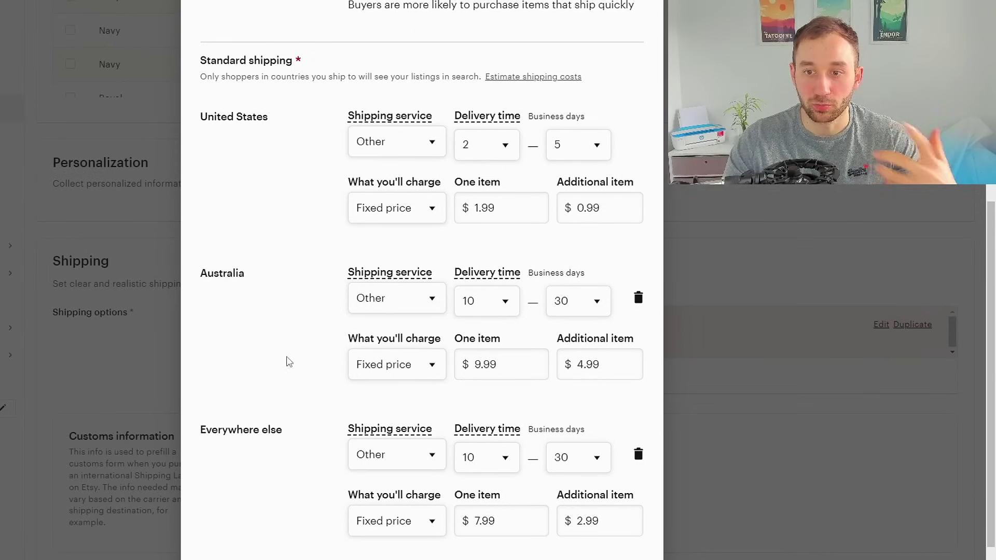
{"action": "scroll", "coordinate": [521, 284], "scroll_direction": "down", "scroll_amount": 1}
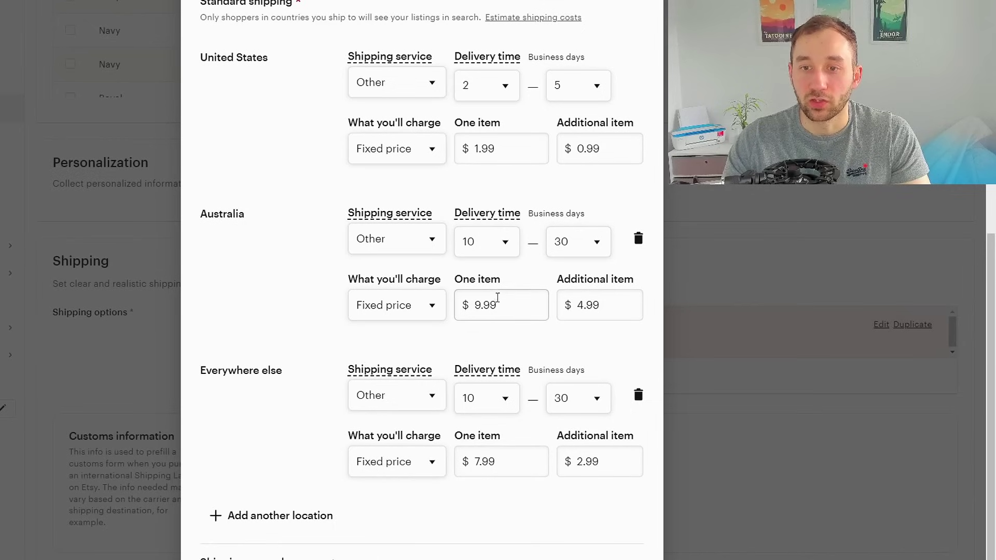
{"action": "scroll", "coordinate": [590, 361], "scroll_direction": "down", "scroll_amount": 2}
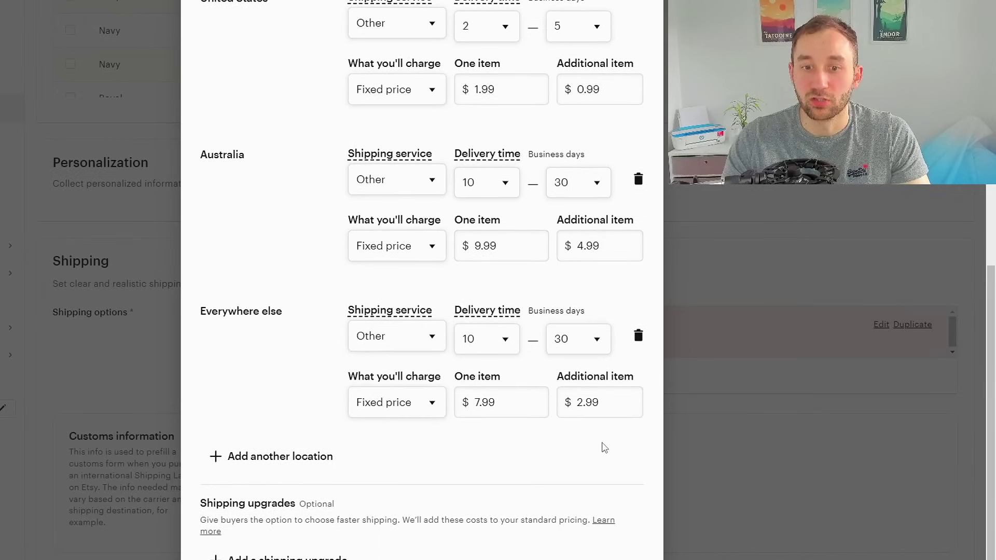
{"action": "scroll", "coordinate": [553, 473], "scroll_direction": "up", "scroll_amount": 2}
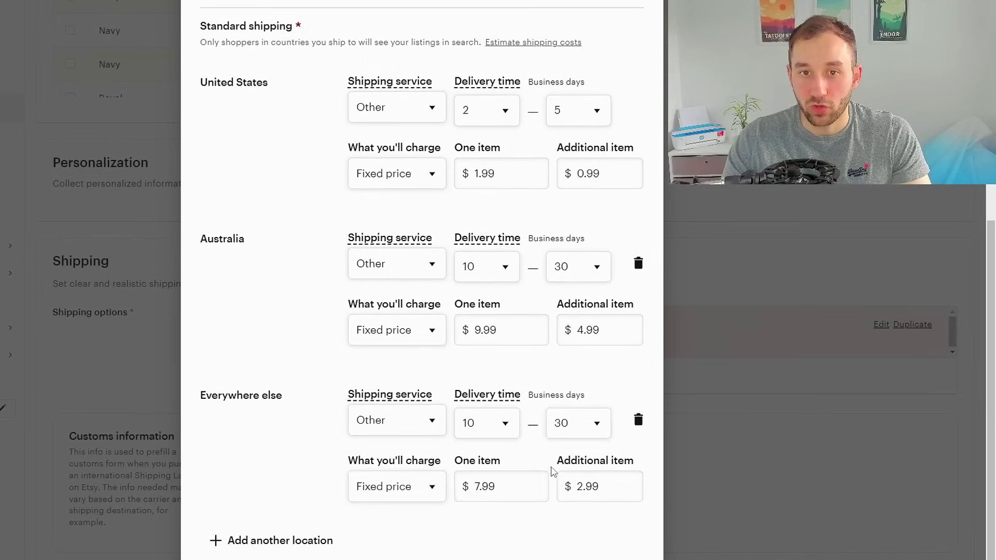
{"action": "scroll", "coordinate": [555, 474], "scroll_direction": "down", "scroll_amount": 2}
{"action": "scroll", "coordinate": [571, 487], "scroll_direction": "down", "scroll_amount": 3}
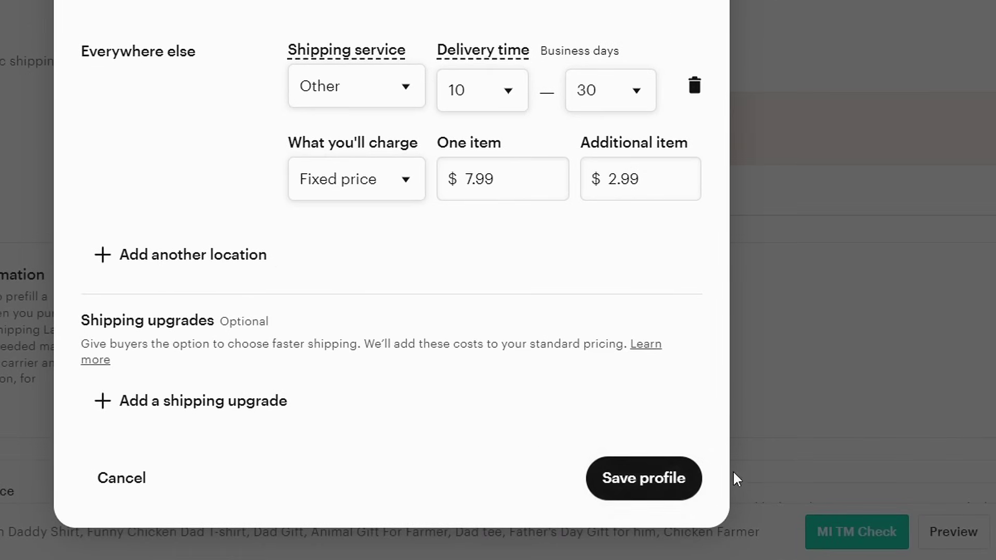
- Publish the Chicken Daddy T-shirt listing and agree to the $0.20 listing fee
{"action": "scroll", "coordinate": [736, 477], "scroll_direction": "up", "scroll_amount": 10}
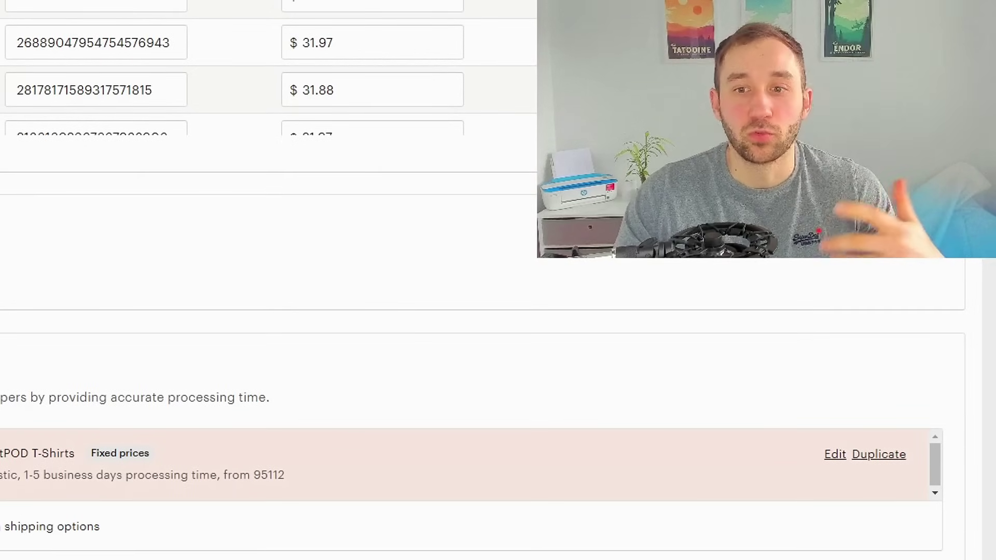
{"action": "scroll", "coordinate": [595, 469], "scroll_direction": "down", "scroll_amount": 3}
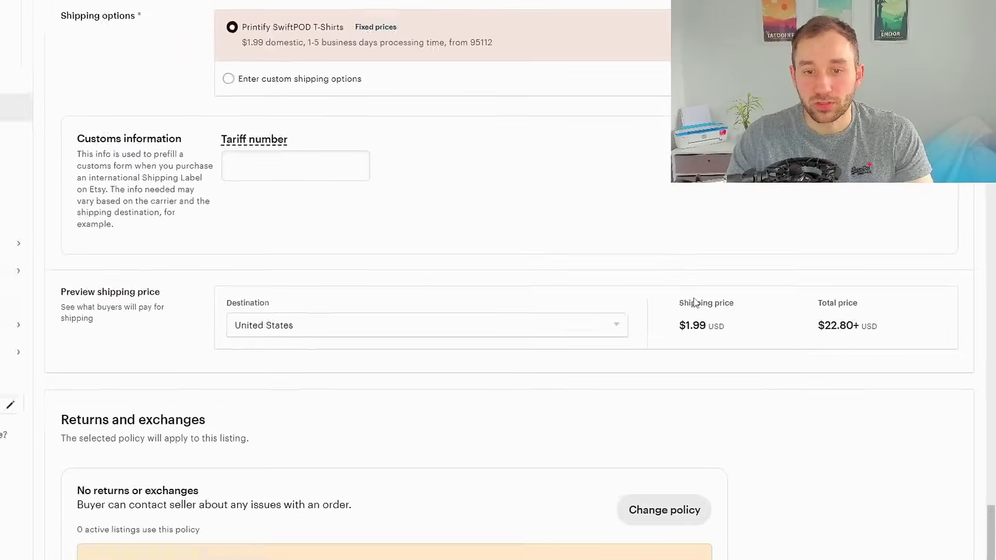
{"action": "scroll", "coordinate": [595, 469], "scroll_direction": "down", "scroll_amount": 2}
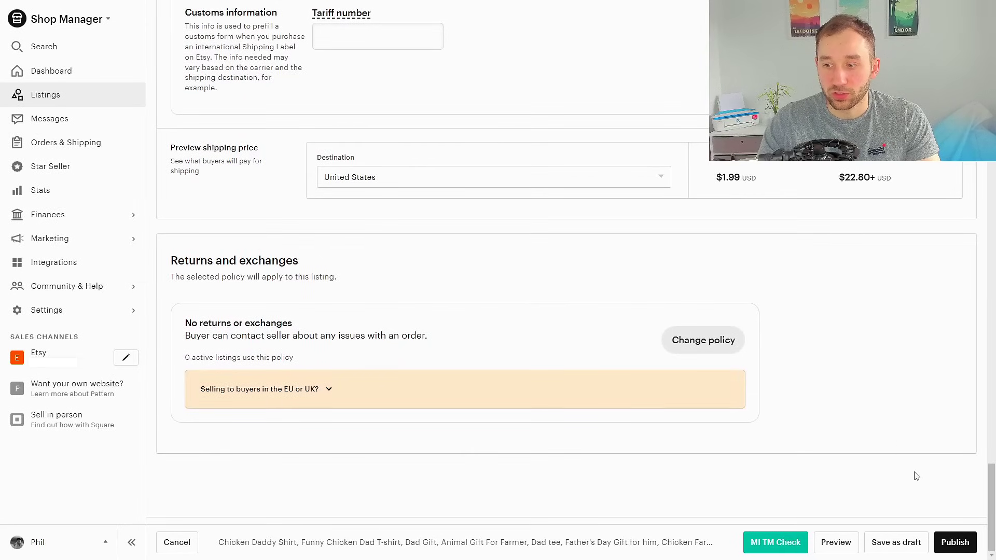
{"action": "left_click", "coordinate": [955, 542]}
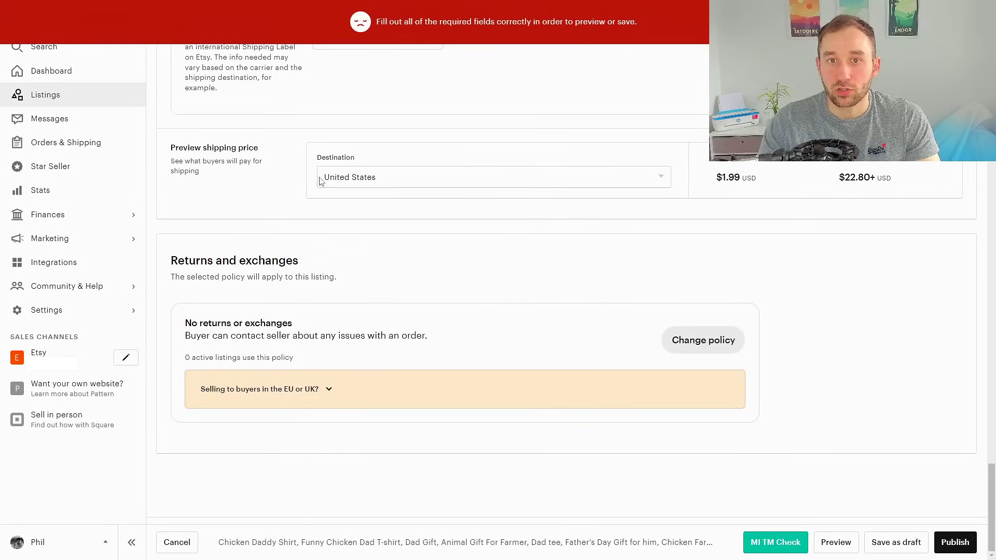
{"action": "left_click", "coordinate": [961, 546]}
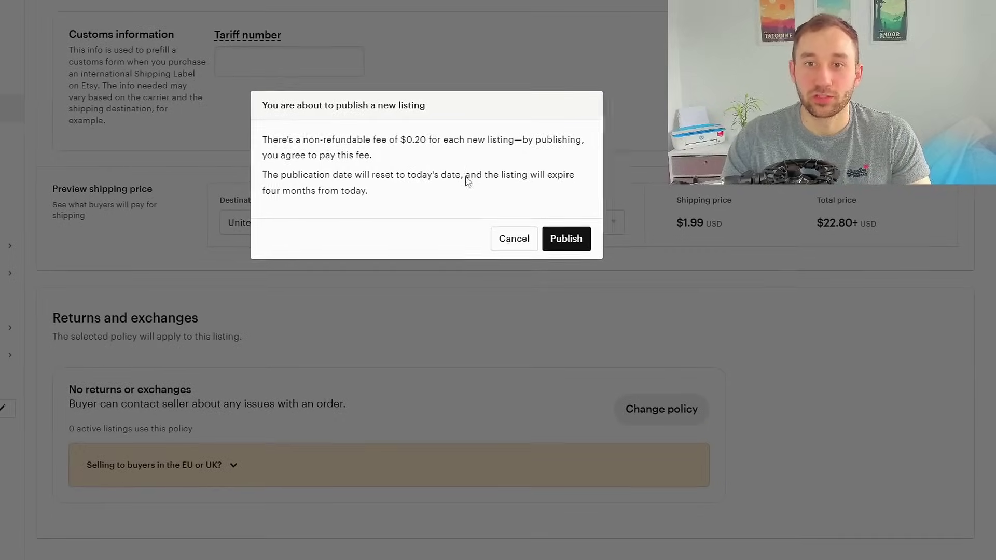
{"action": "left_click", "coordinate": [578, 241]}
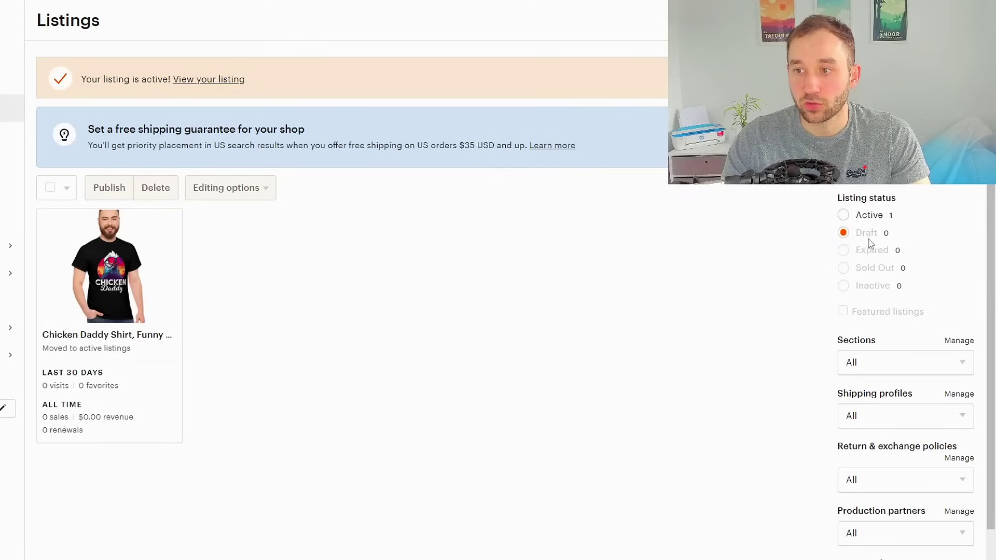
- Filter the shop's listings to active ones and open the options of the Chicken Daddy Shirt listing
{"action": "left_click", "coordinate": [860, 220]}
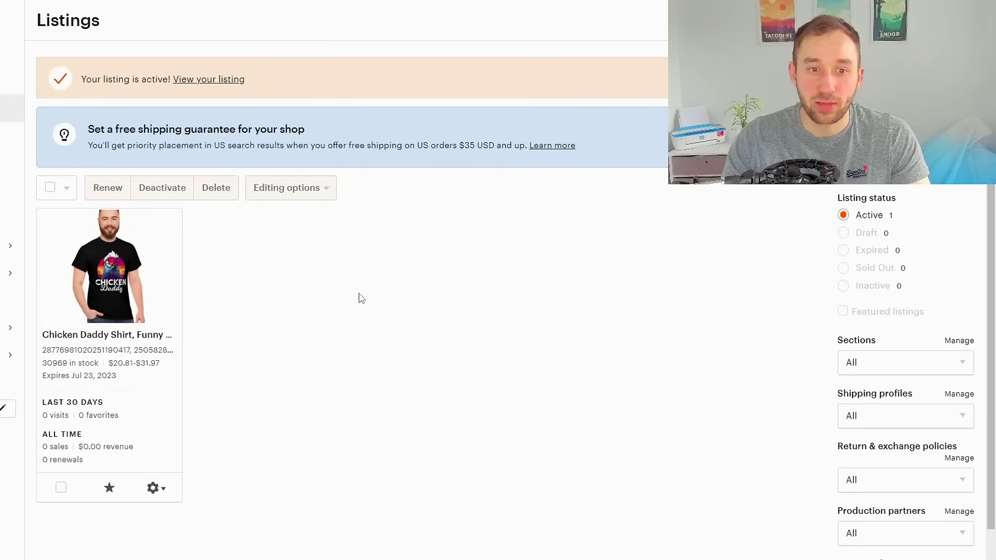
{"action": "scroll", "coordinate": [358, 296], "scroll_direction": "down", "scroll_amount": 1}
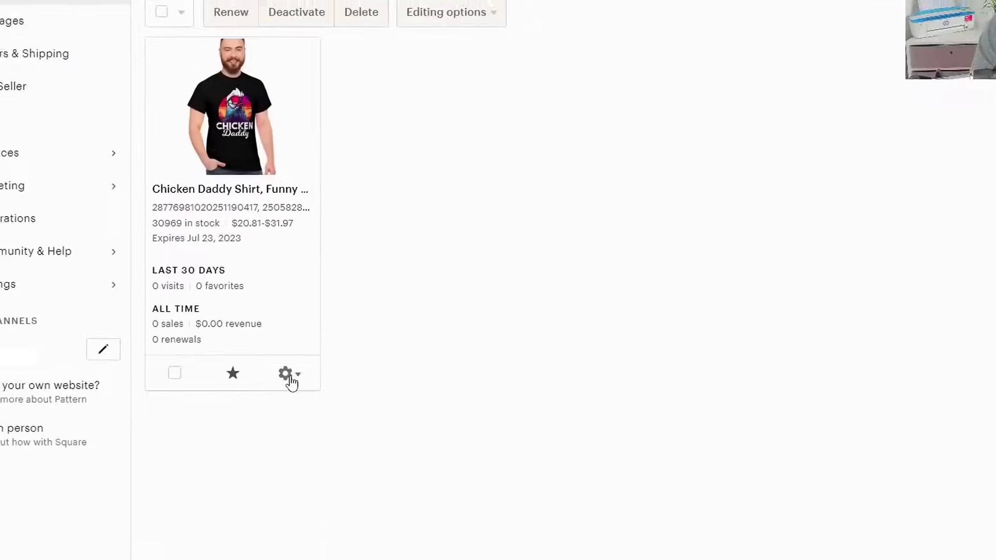
{"action": "left_click", "coordinate": [289, 378]}
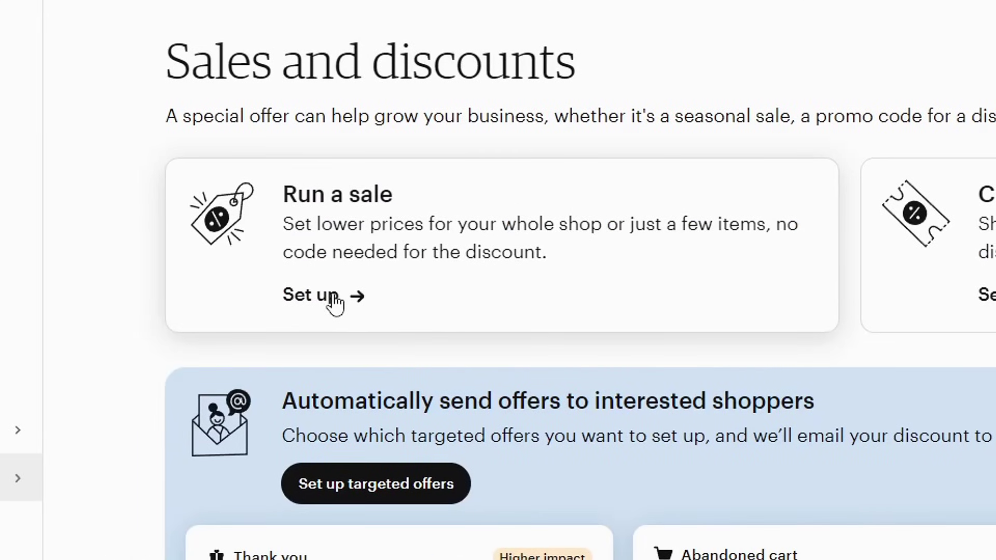
- Set up a sale with 10% off everywhere, running from 03/23/2023 to 03/25/2023
{"action": "left_click", "coordinate": [333, 295]}
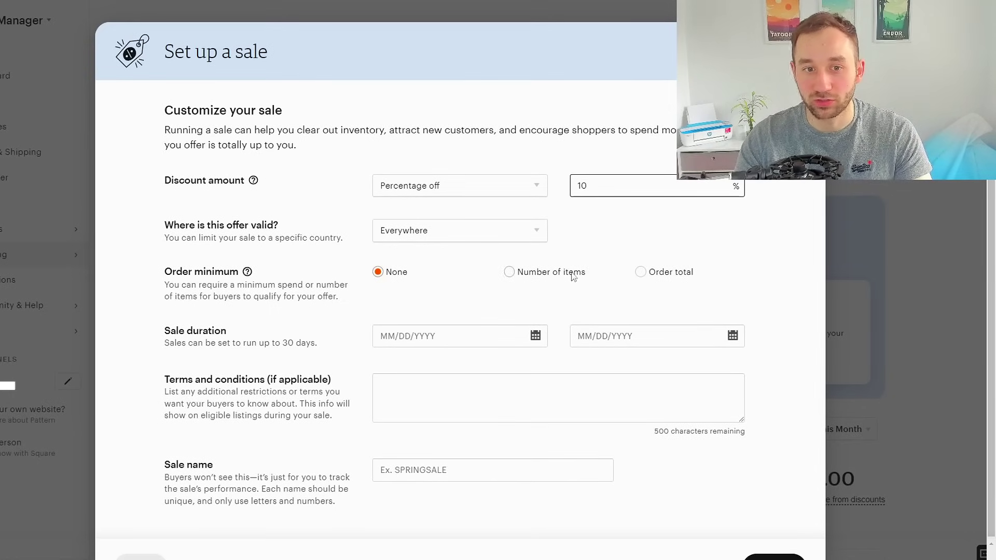
{"action": "scroll", "coordinate": [587, 306], "scroll_direction": "down", "scroll_amount": 1}
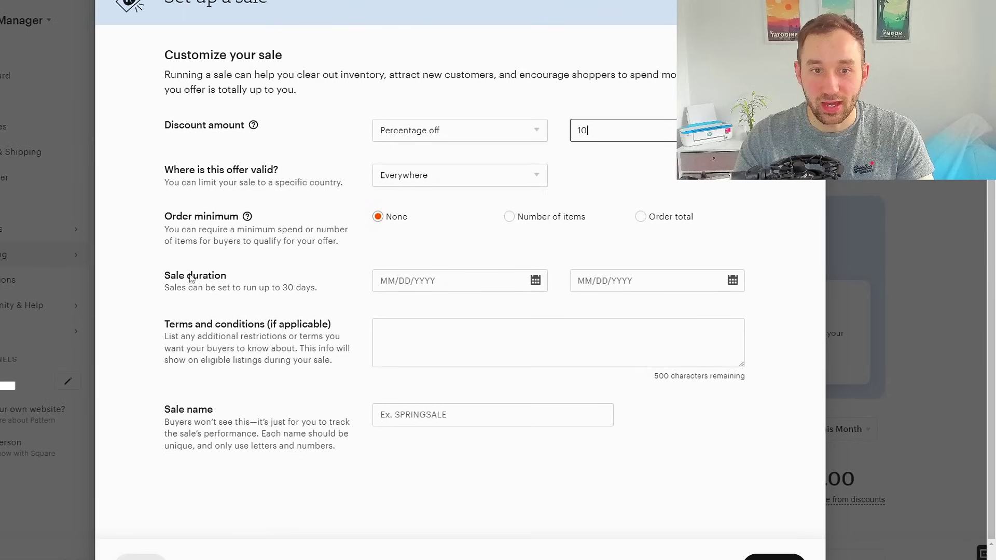
{"action": "left_click", "coordinate": [421, 282]}
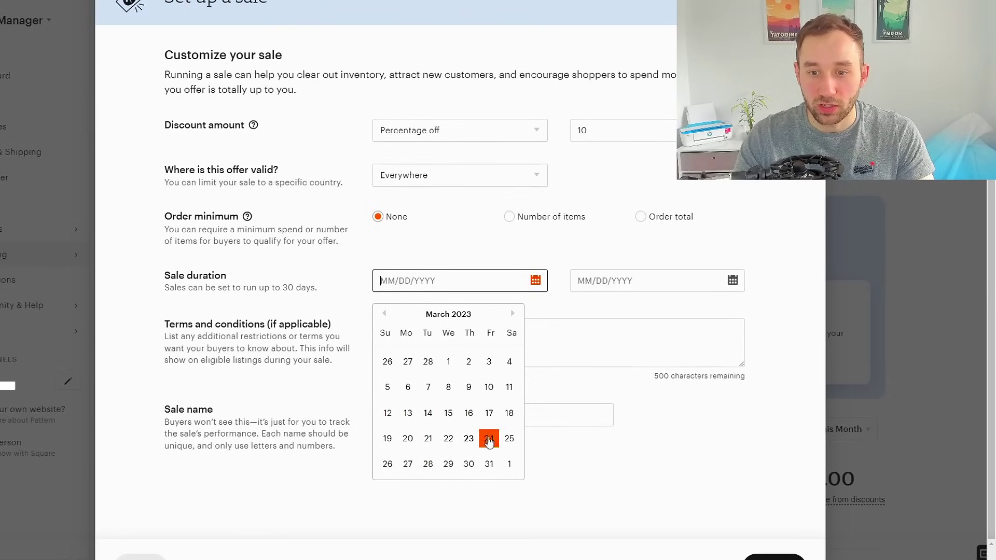
{"action": "left_click", "coordinate": [473, 445]}
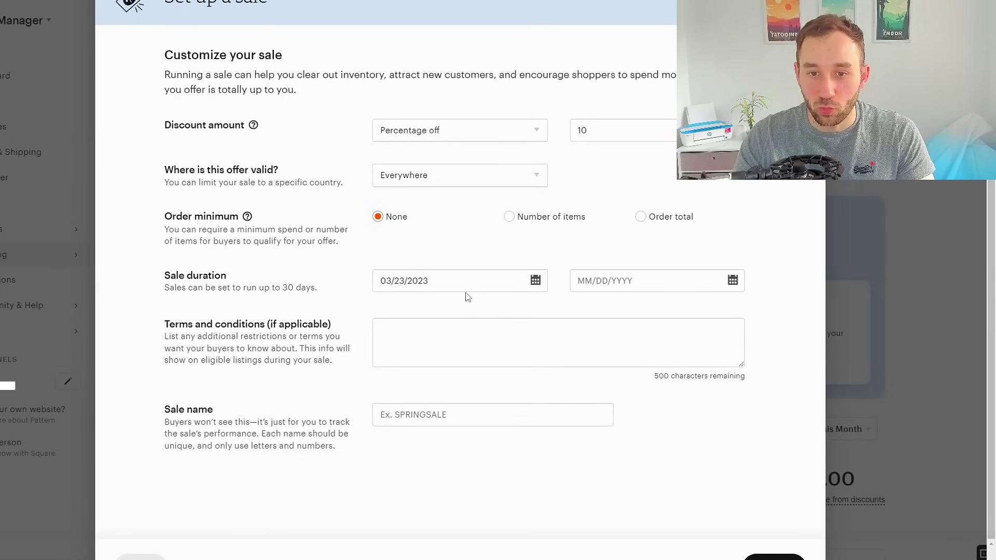
{"action": "left_click", "coordinate": [594, 286]}
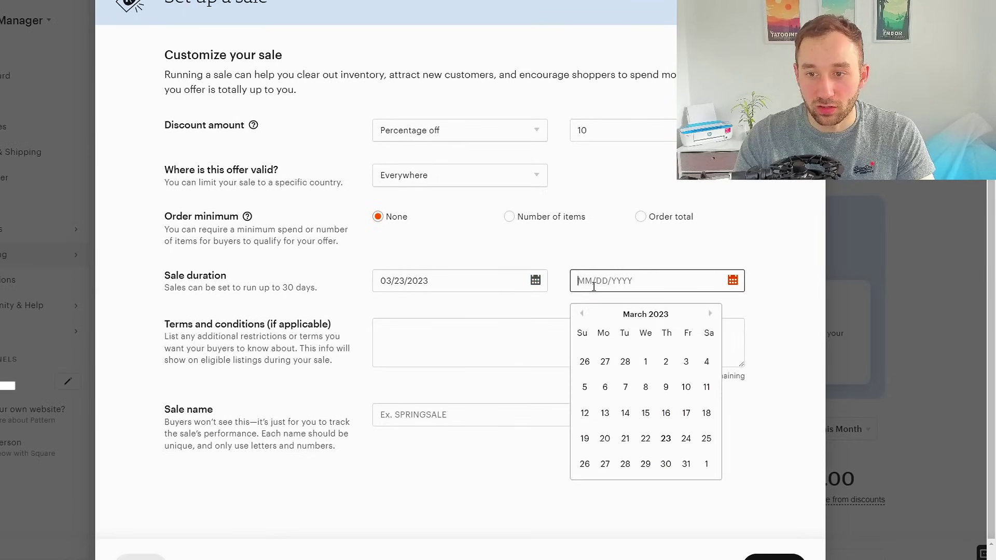
{"action": "left_click", "coordinate": [706, 439]}
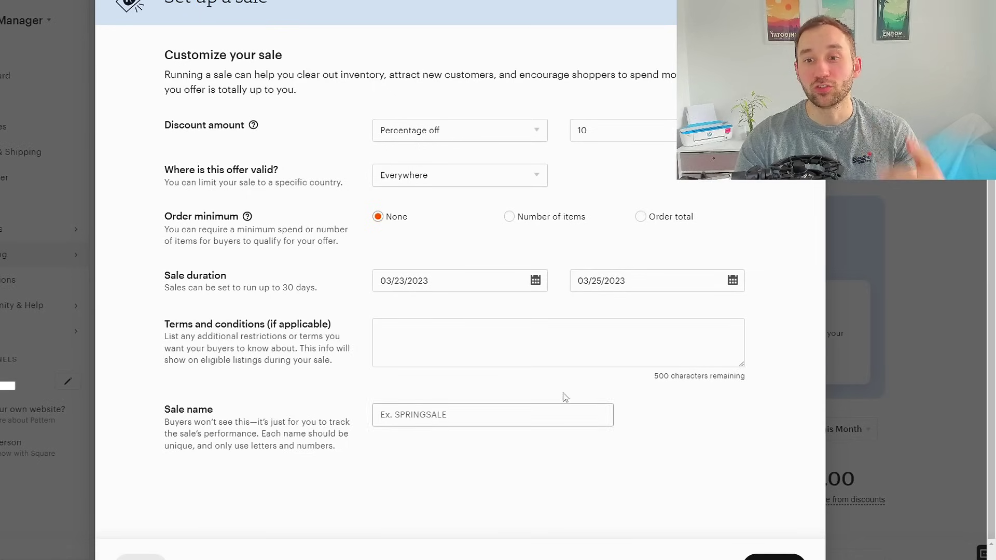
{"action": "left_click", "coordinate": [605, 287]}
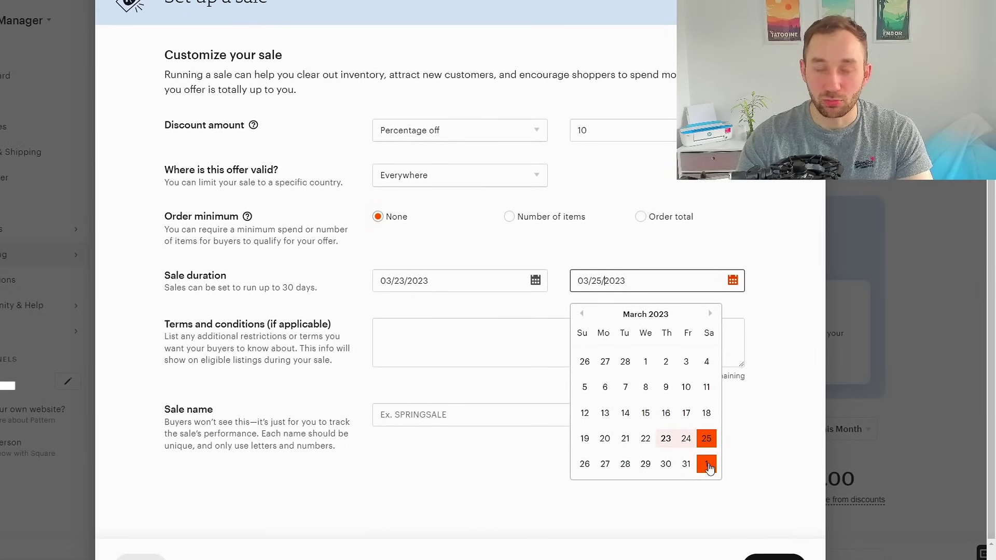
{"action": "left_click", "coordinate": [519, 438]}
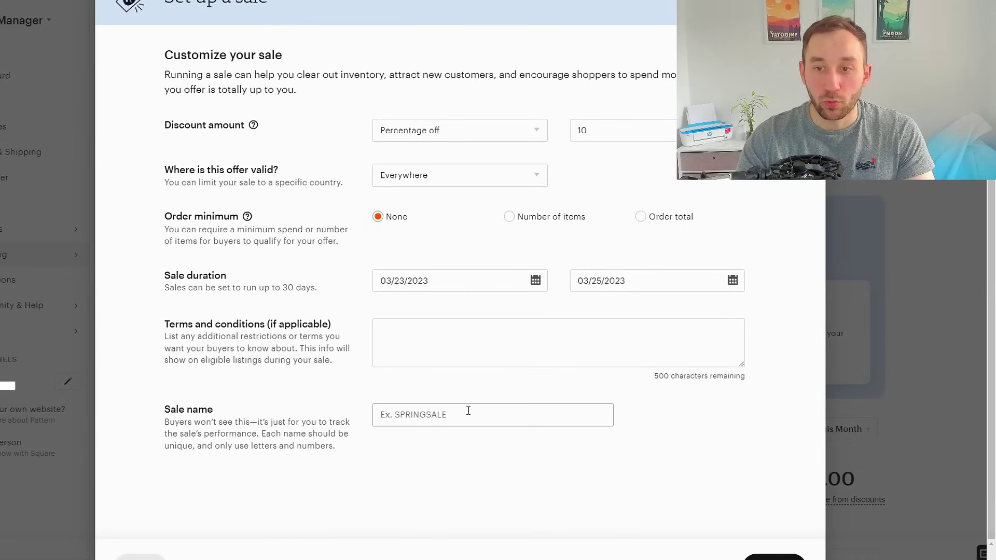
- Name the sale MARCH23 and launch it for all listings
{"action": "left_click", "coordinate": [404, 414]}
{"action": "type", "text": "MARCH23"}
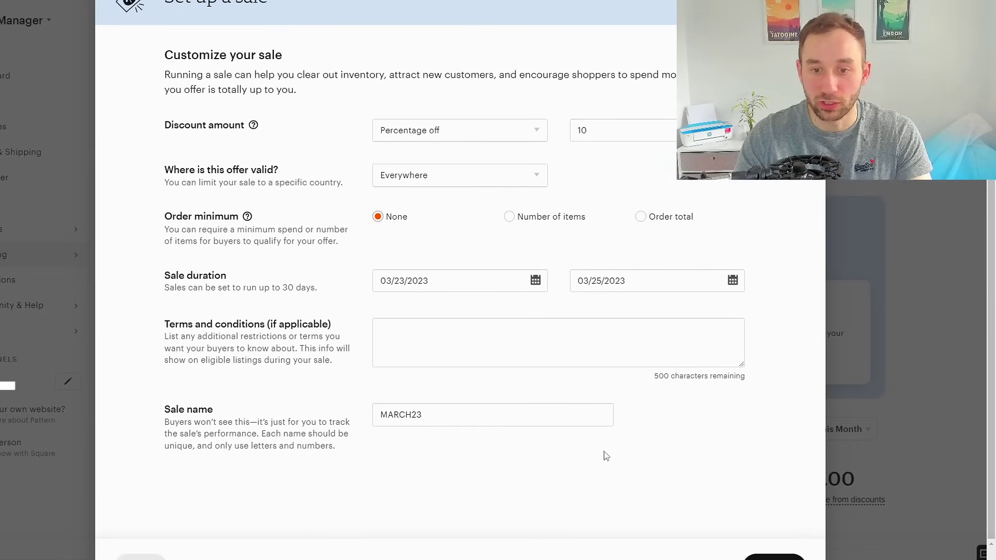
{"action": "left_click", "coordinate": [775, 557]}
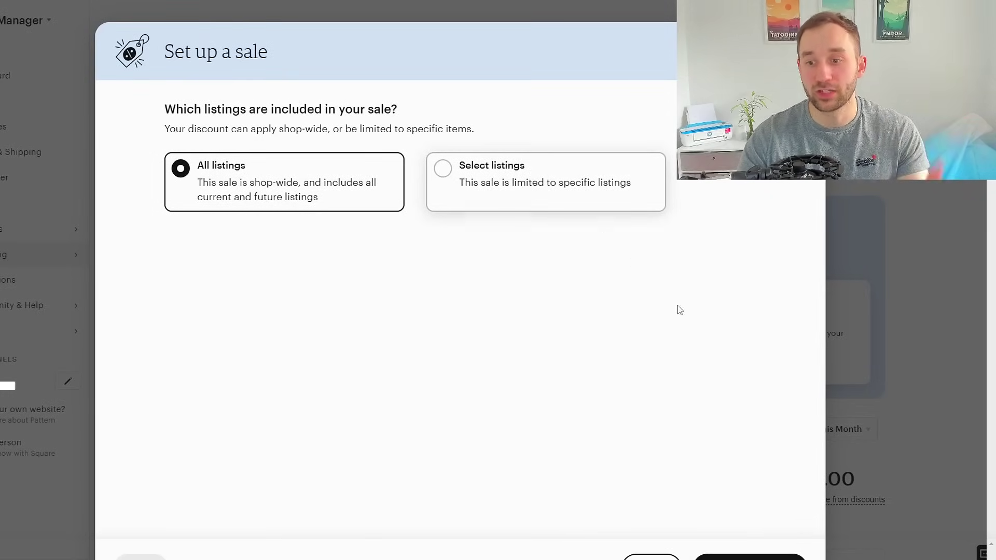
{"action": "left_click", "coordinate": [752, 557]}
{"action": "left_click", "coordinate": [701, 526]}
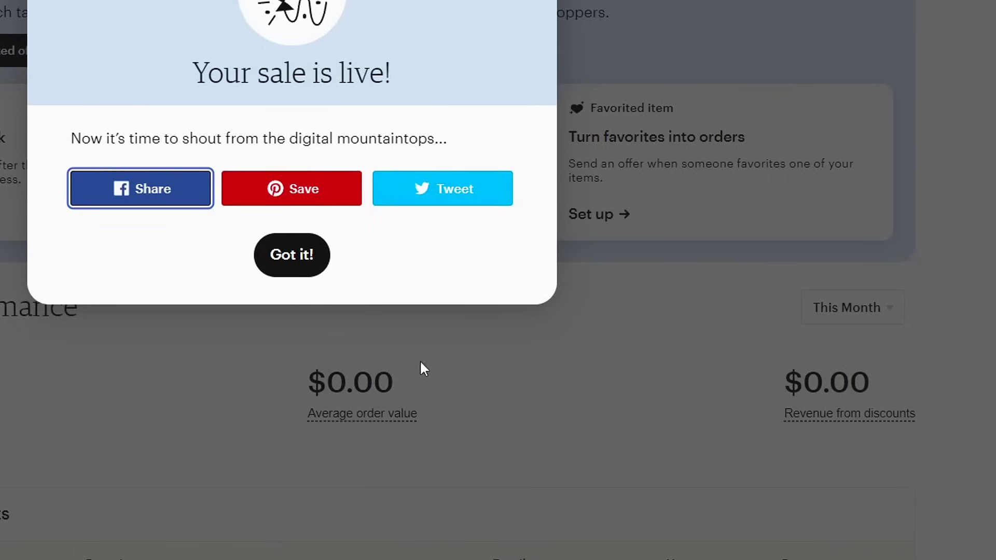
{"action": "left_click", "coordinate": [269, 262]}
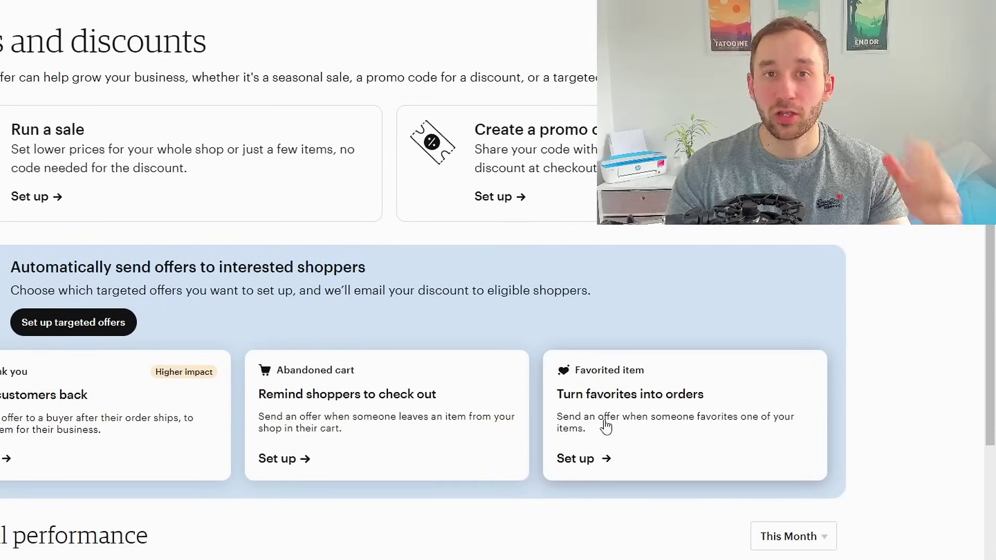
- Create a targeted offer for favorited items with 15% off and the promo code 15FAV
{"action": "left_click", "coordinate": [602, 461]}
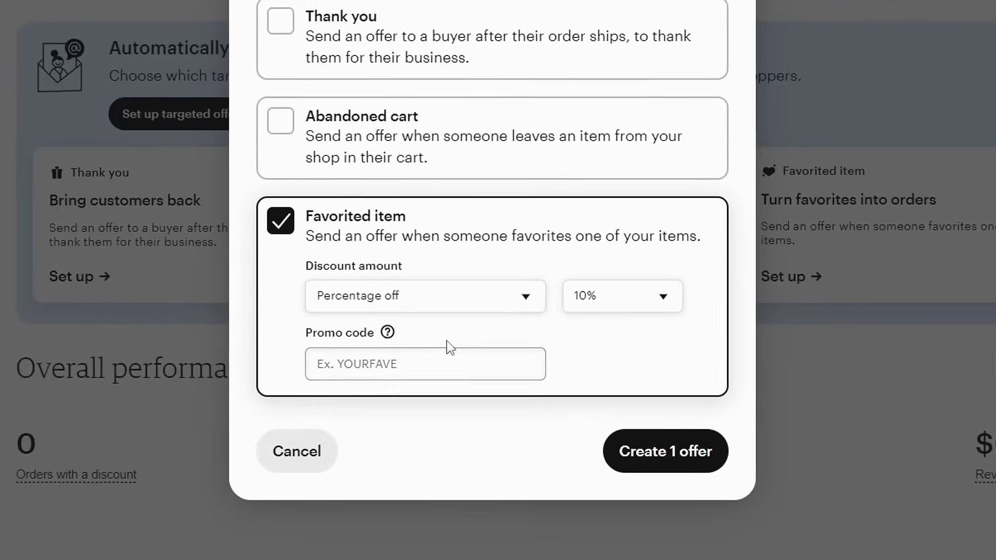
{"action": "left_click", "coordinate": [477, 431]}
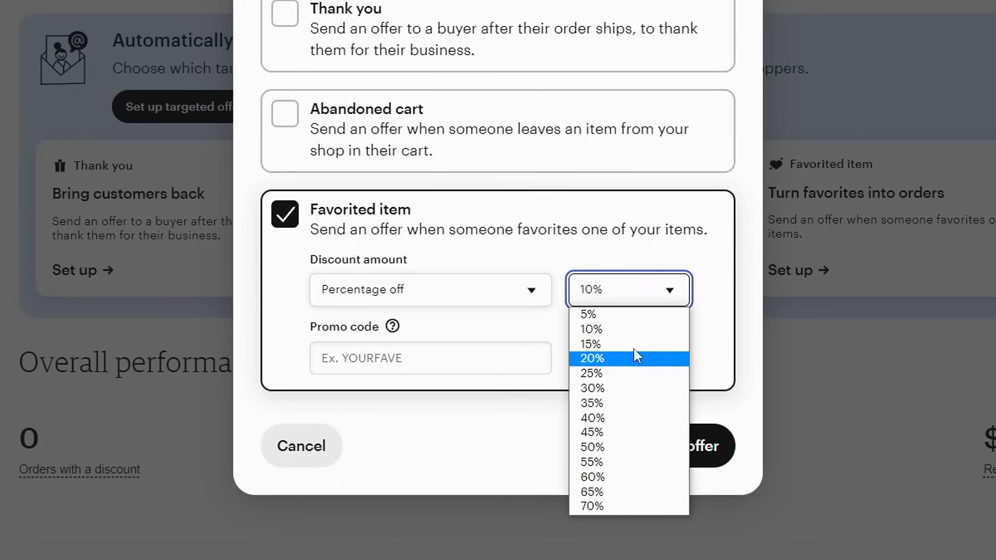
{"action": "left_click", "coordinate": [628, 345]}
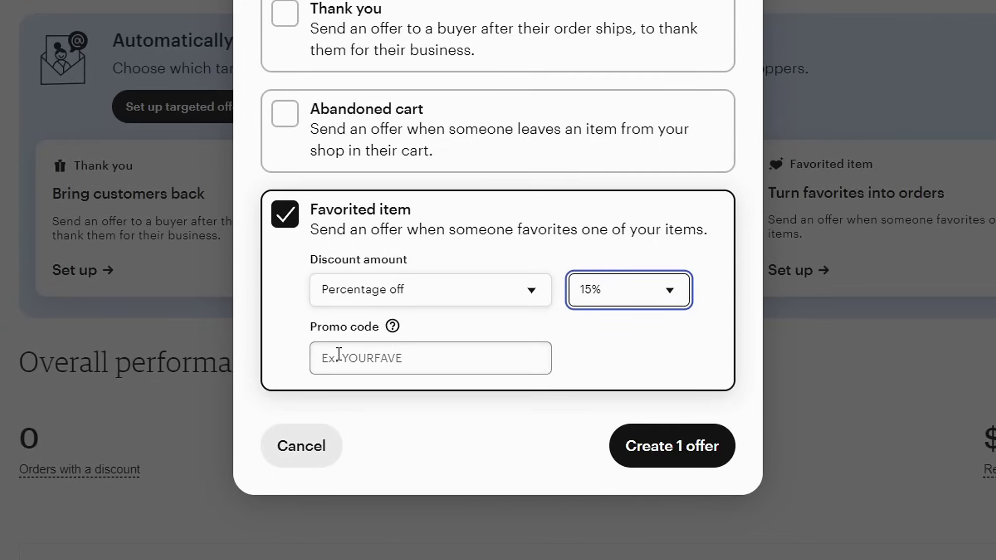
{"action": "left_click", "coordinate": [377, 358]}
{"action": "type", "text": "15FAV"}
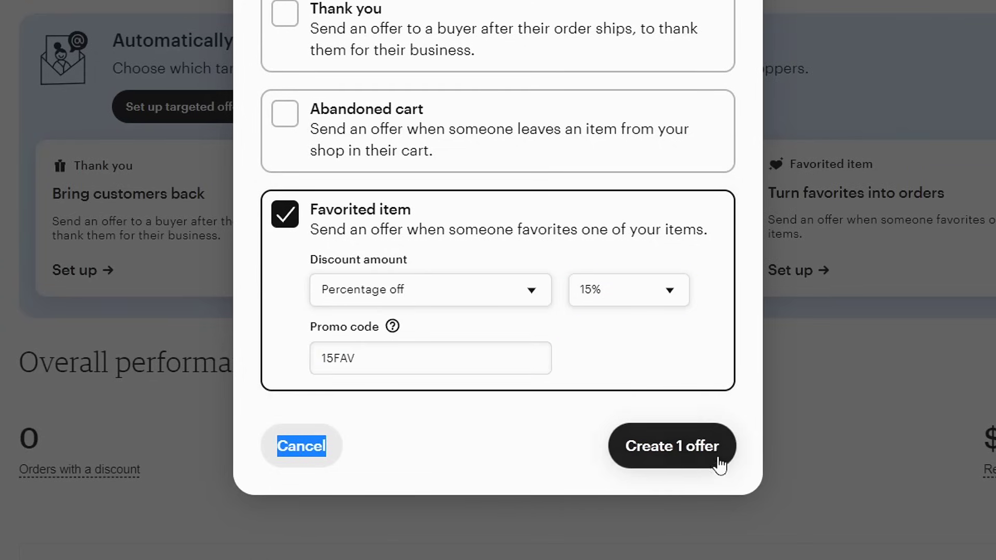
{"action": "left_click", "coordinate": [569, 406]}
{"action": "left_click", "coordinate": [672, 447]}
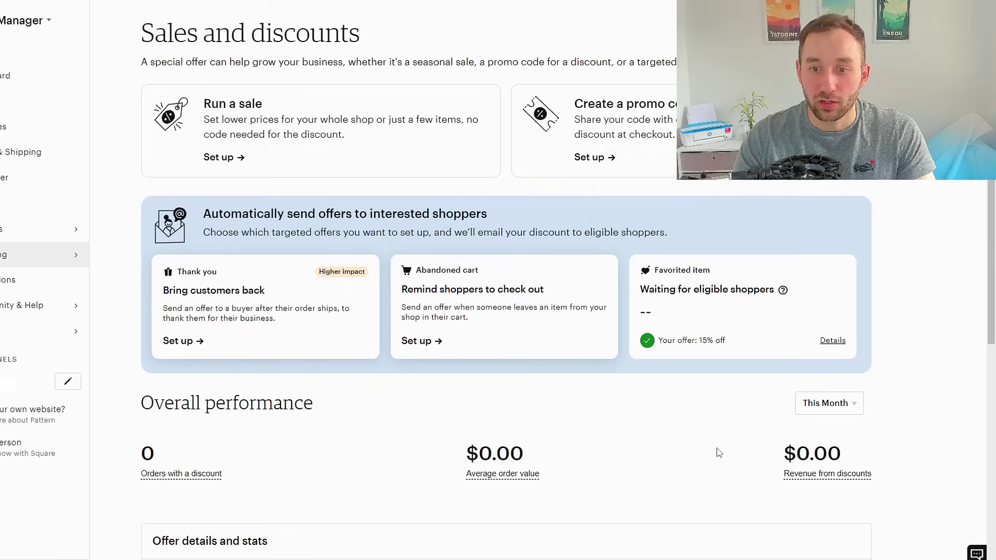